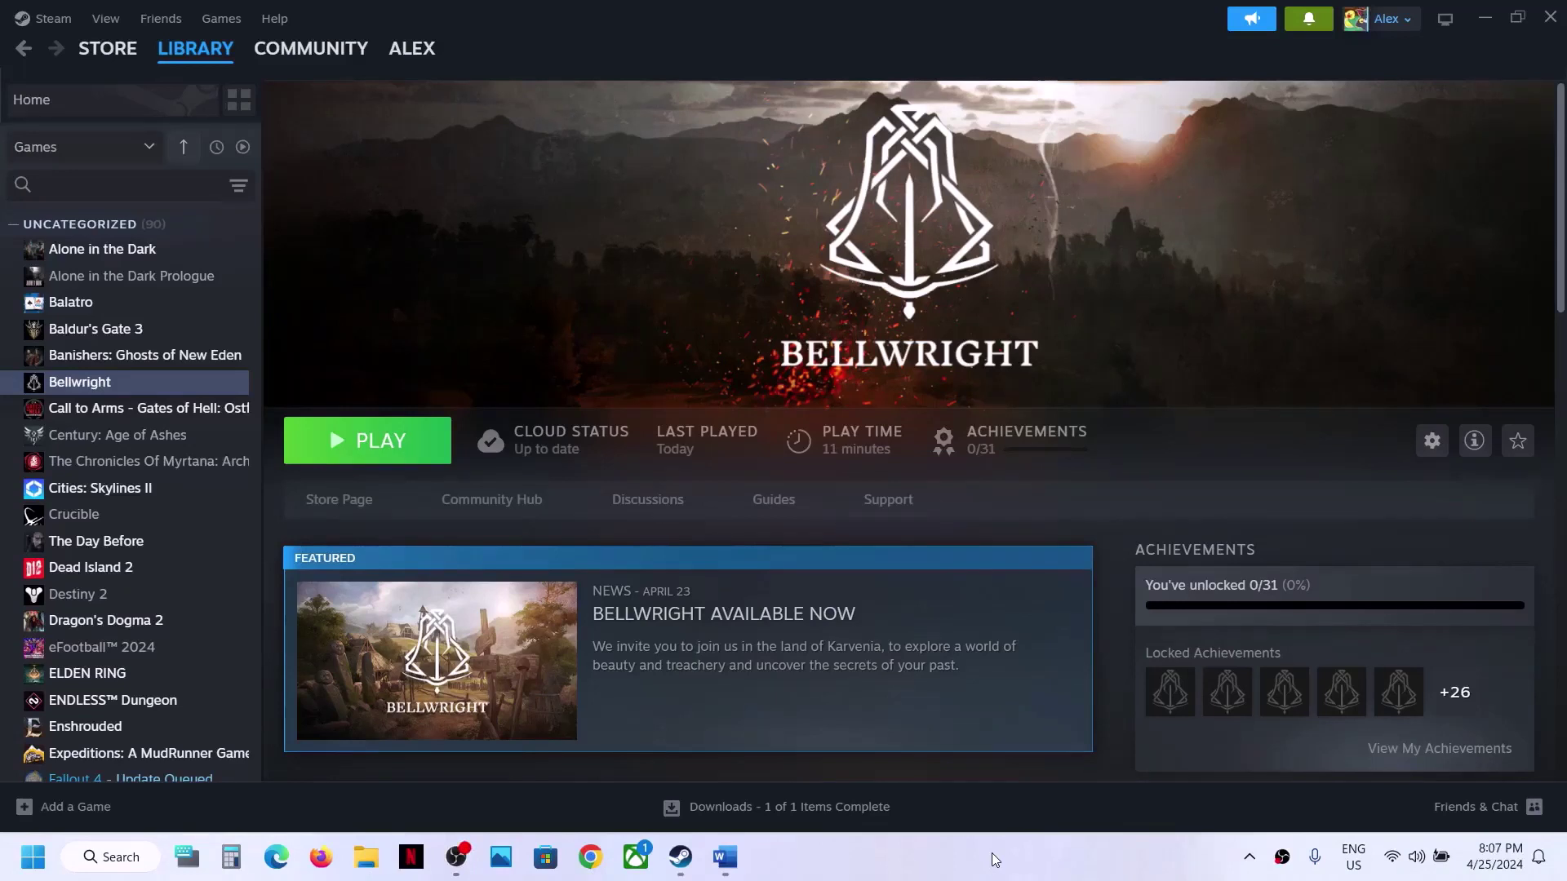
# Check the Start menu power options, then read step 2 in the Word troubleshooting guide.
pyautogui.click(20, 865)
pyautogui.click(593, 787)
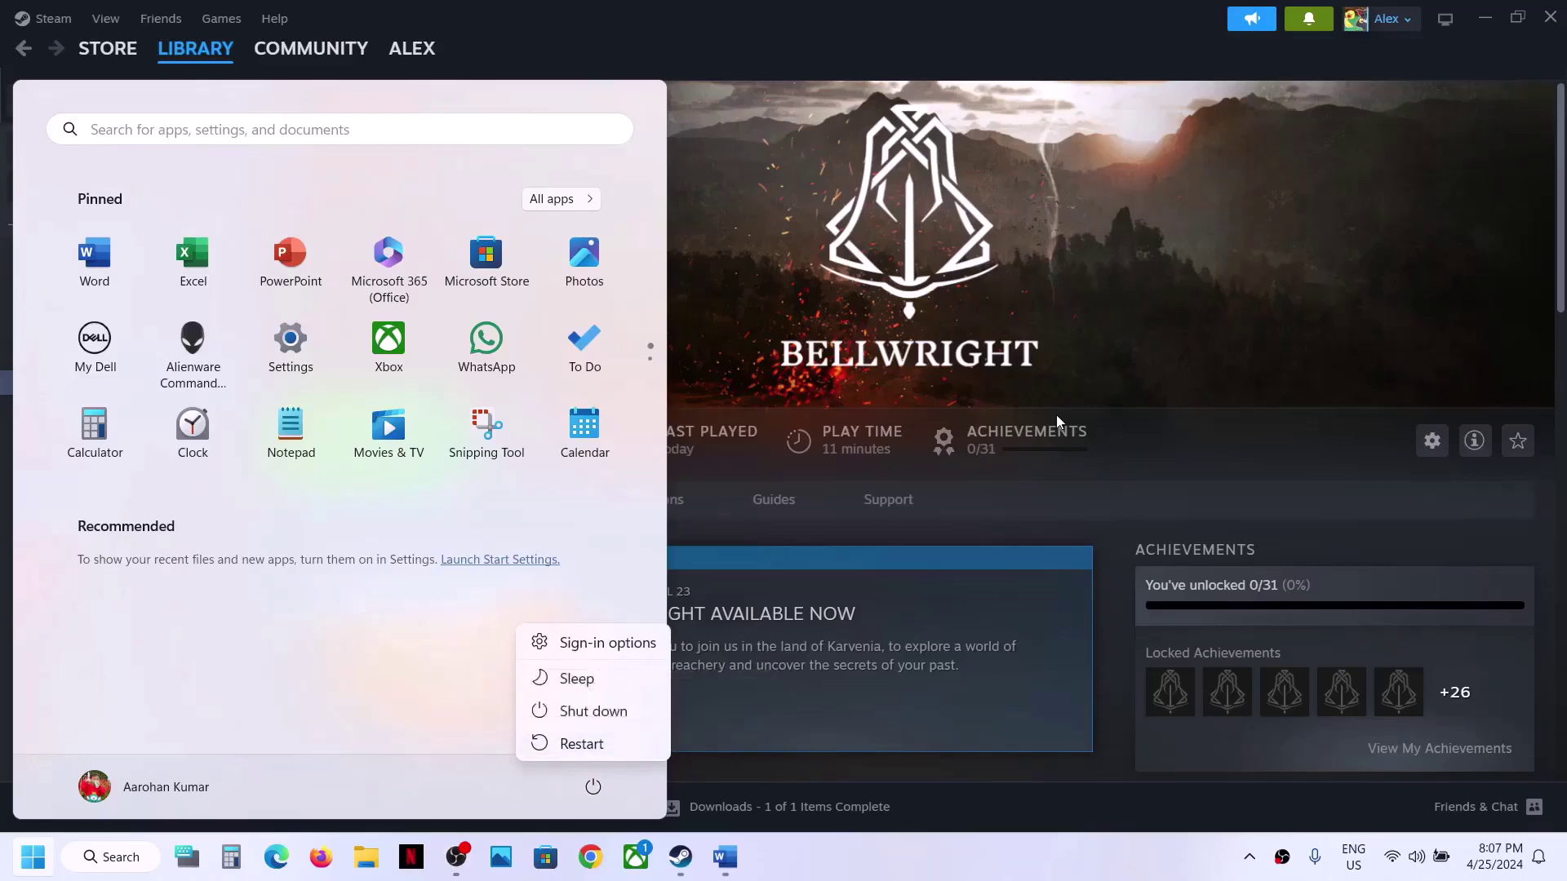
pyautogui.press('Escape')
pyautogui.press('Escape')
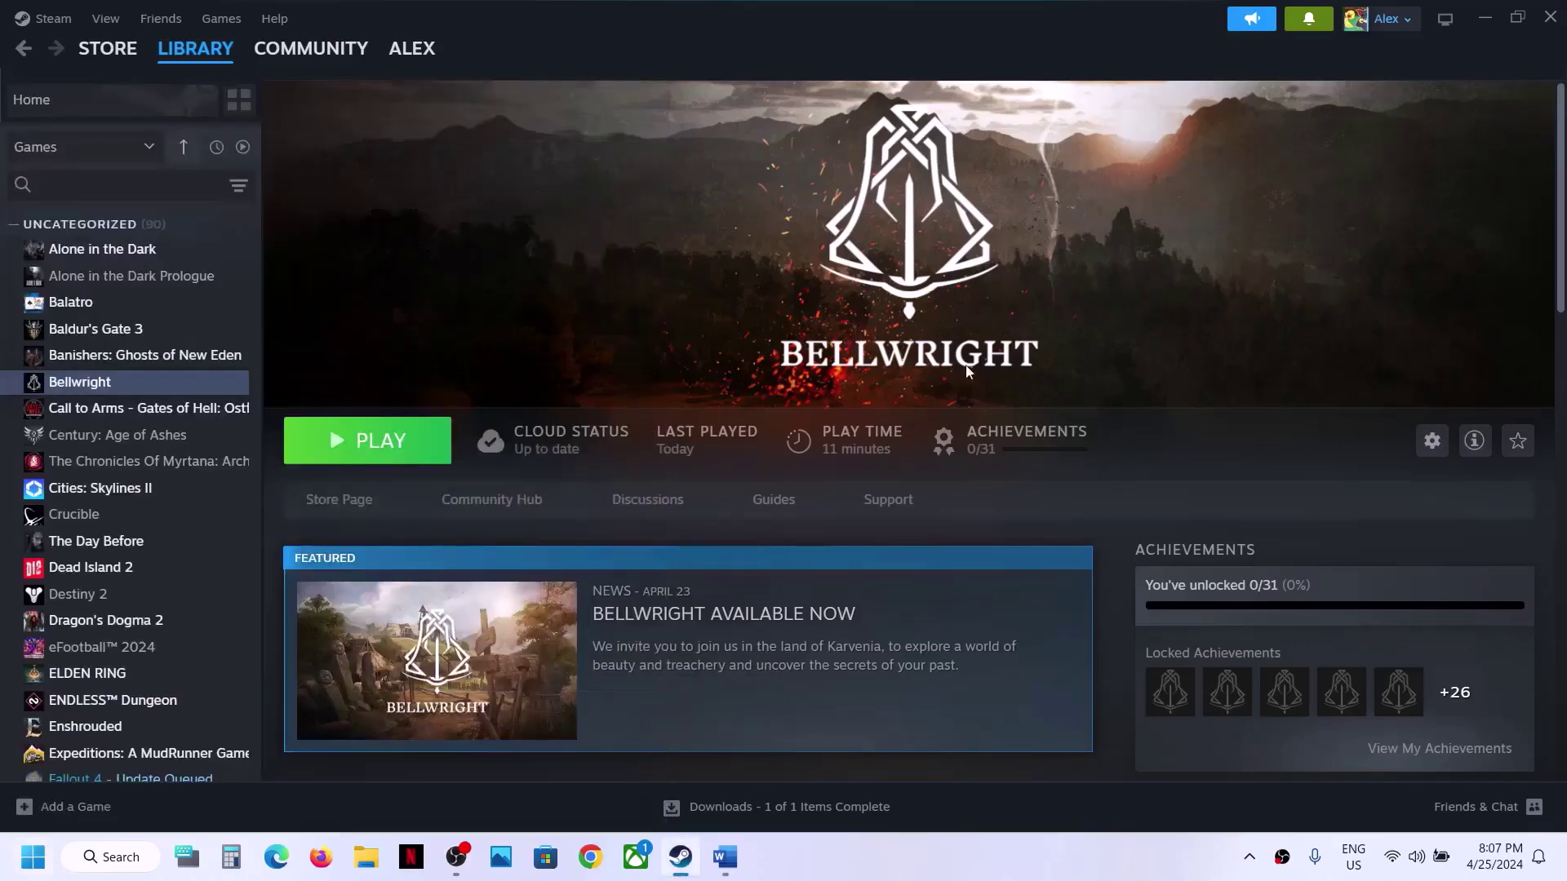
pyautogui.click(726, 857)
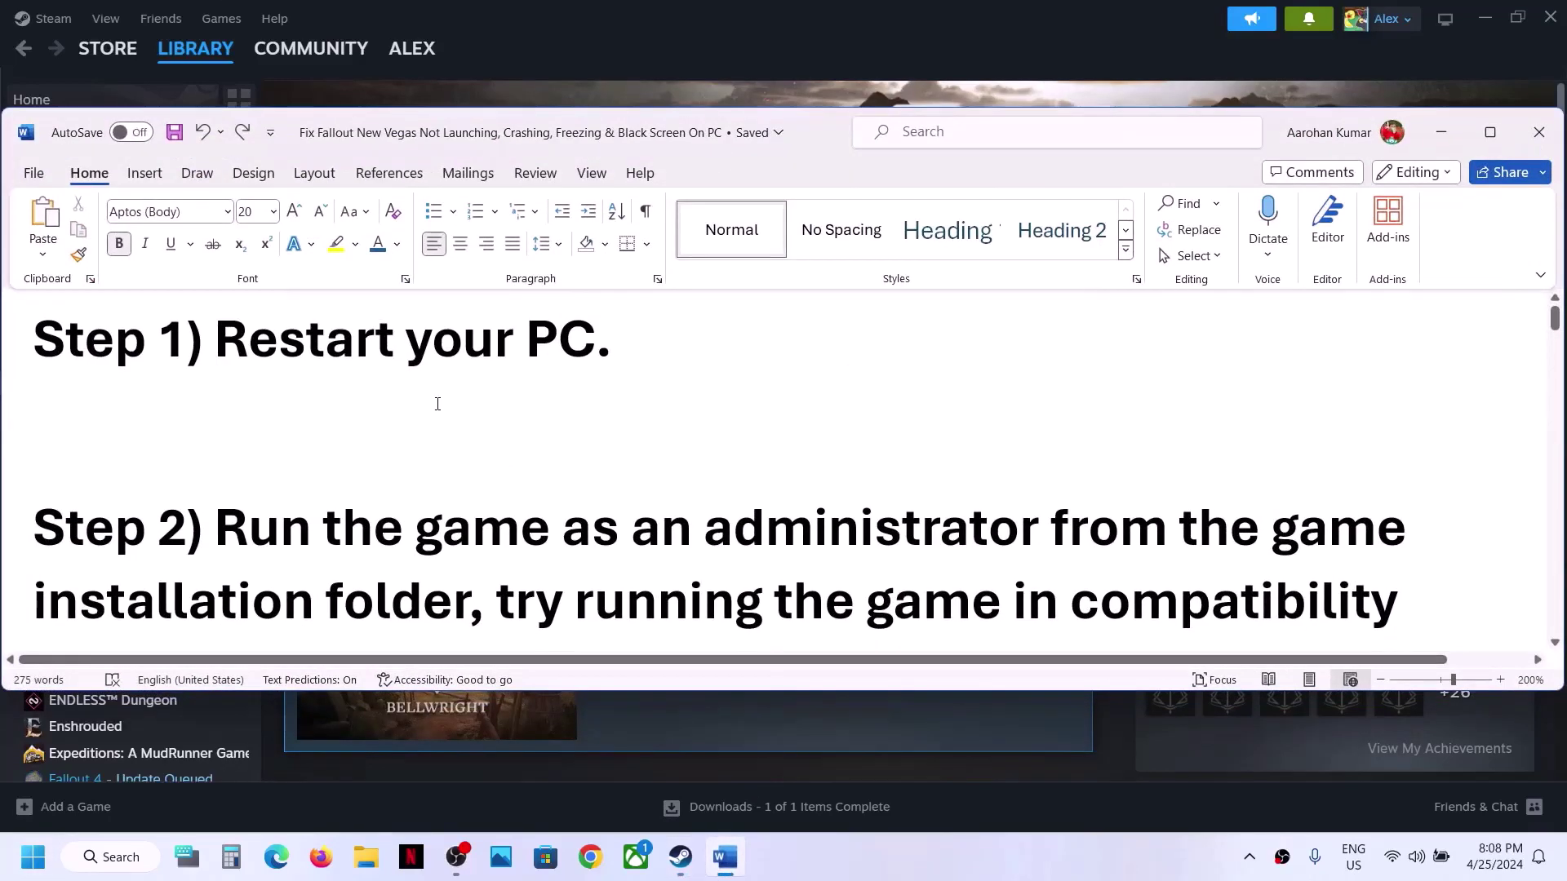
pyautogui.scroll(-1, 437, 404)
pyautogui.moveTo(217, 437); pyautogui.dragTo(453, 510)
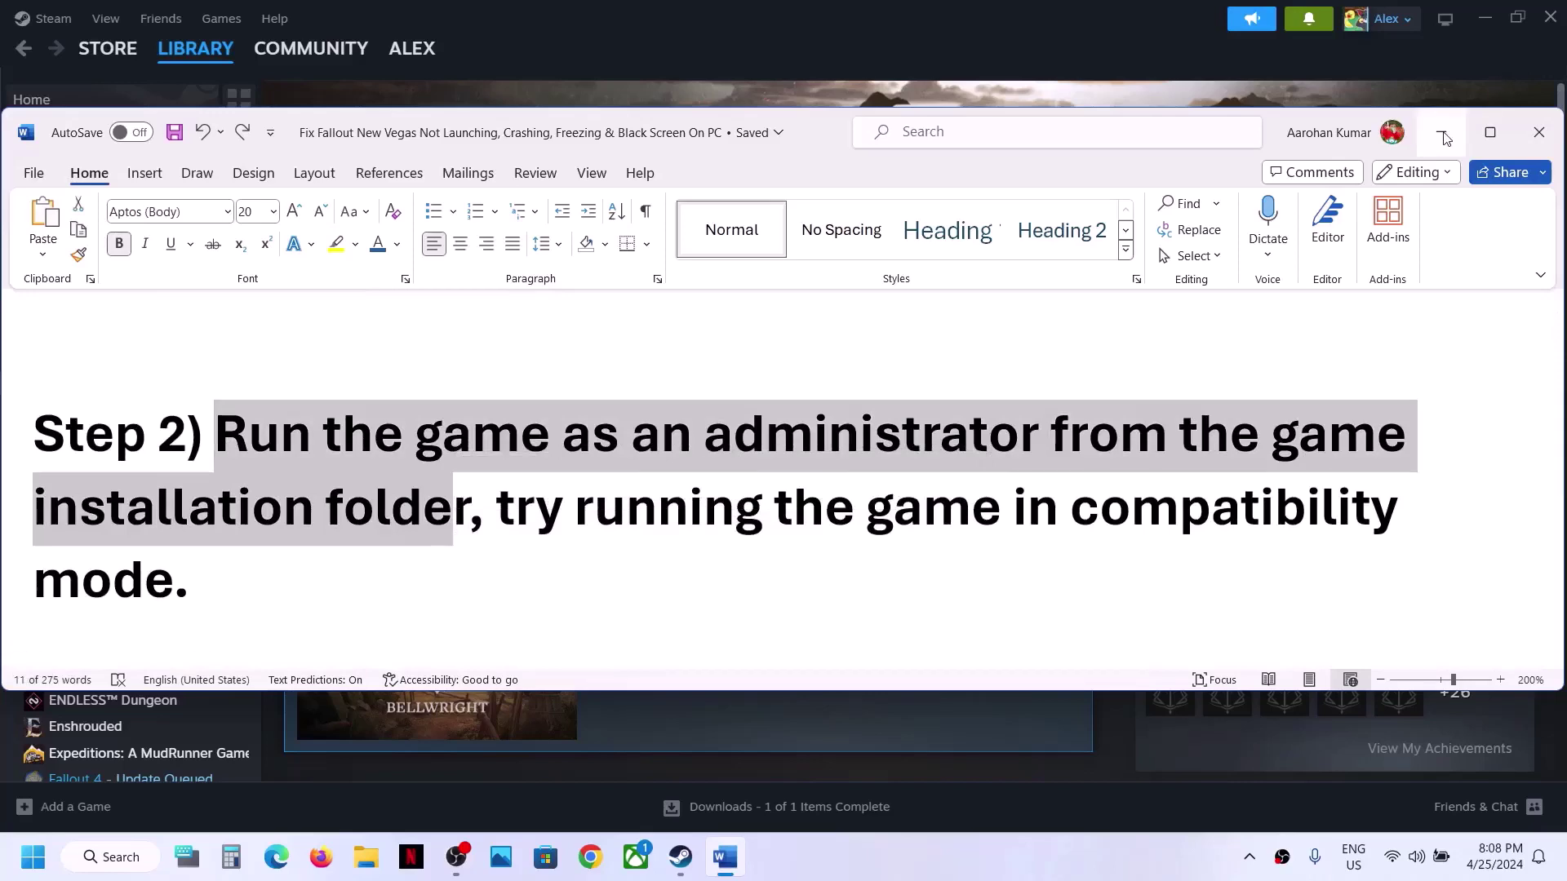
pyautogui.click(1441, 132)
# Open Bellwright's local install folder from the Steam library.
pyautogui.rightClick(171, 387)
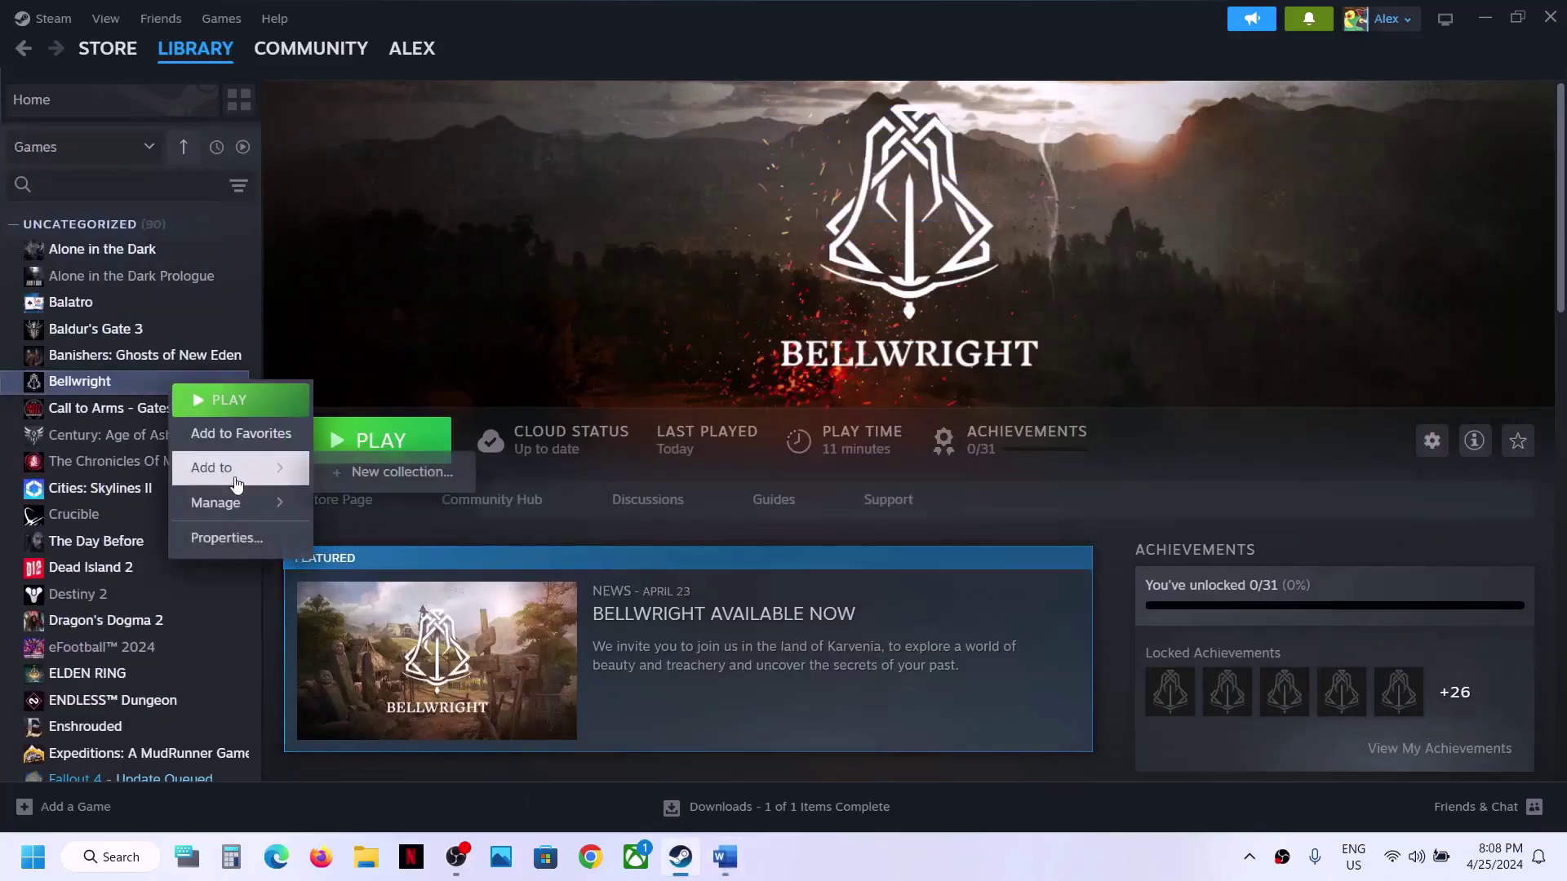
pyautogui.moveTo(236, 503)
pyautogui.click(379, 537)
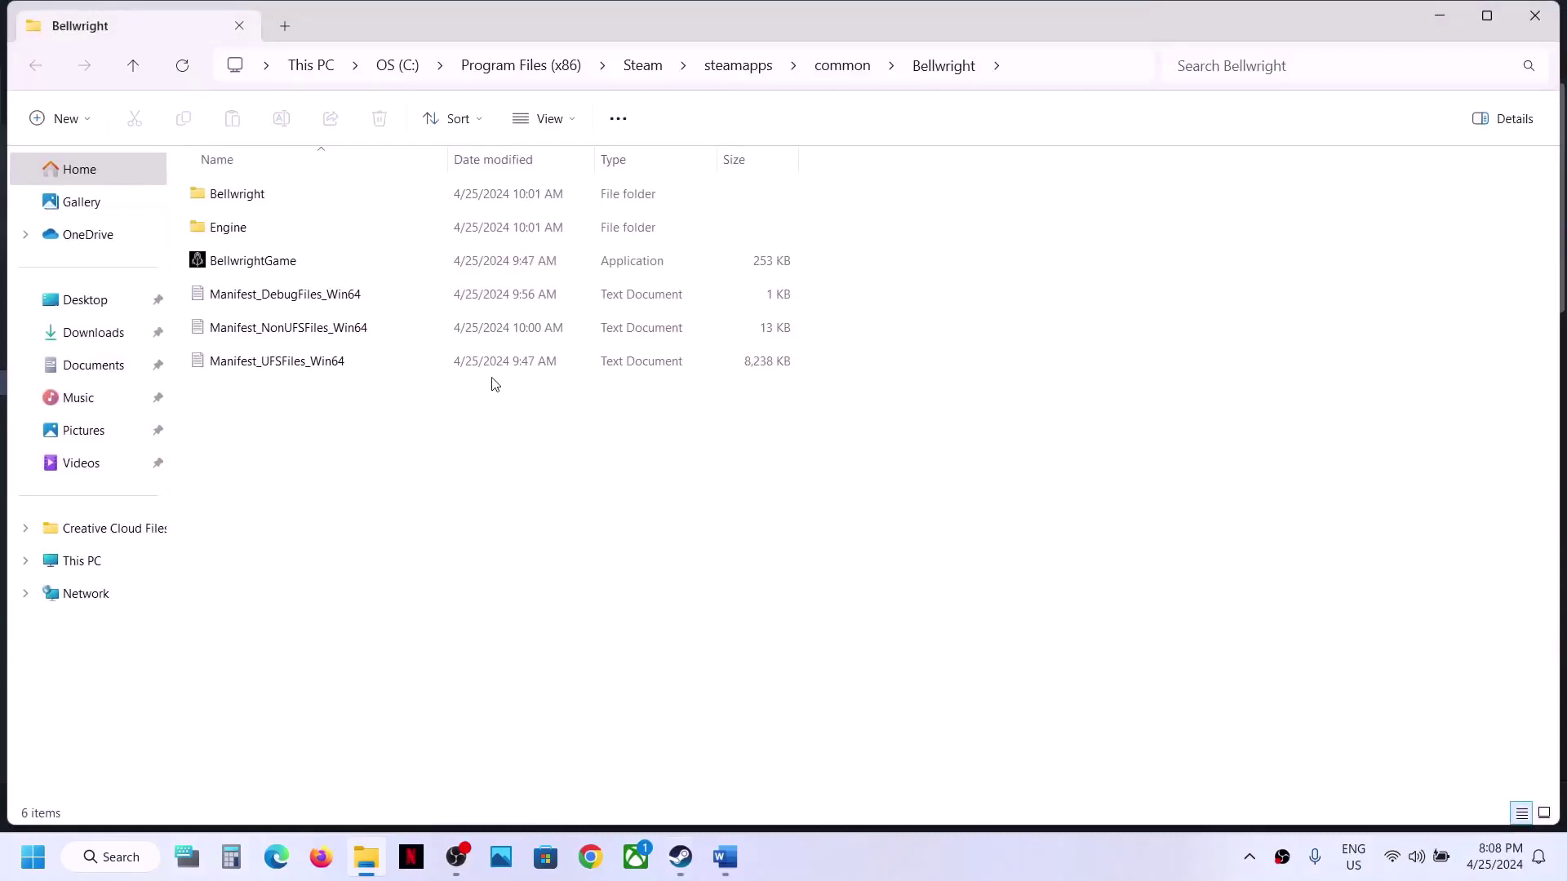
# Set BellwrightGame to run as administrator in its Compatibility properties.
pyautogui.rightClick(260, 267)
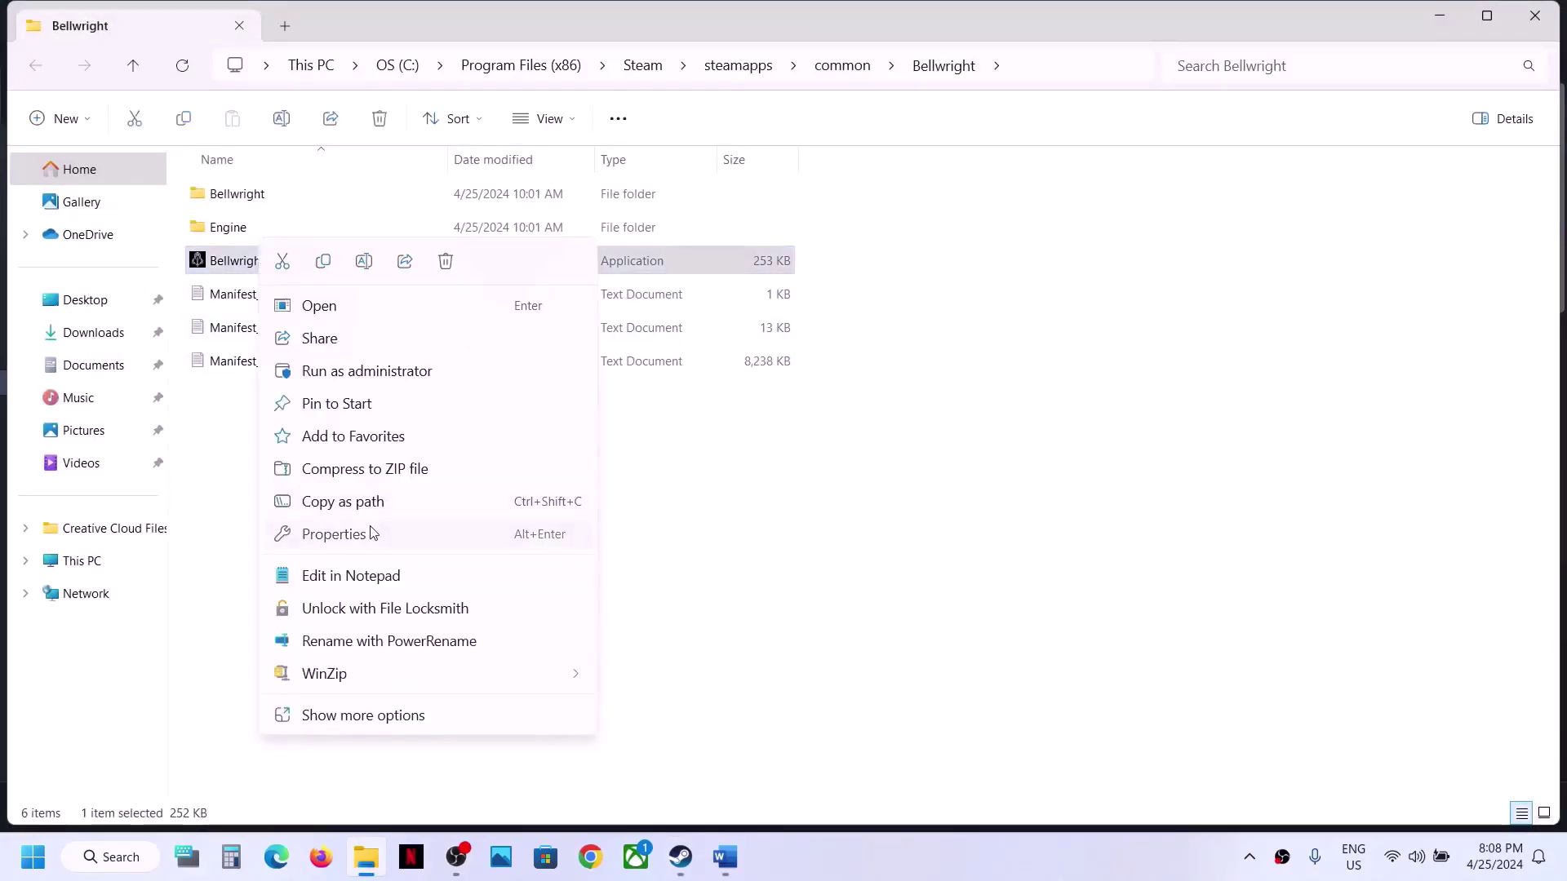
pyautogui.click(371, 533)
pyautogui.click(364, 311)
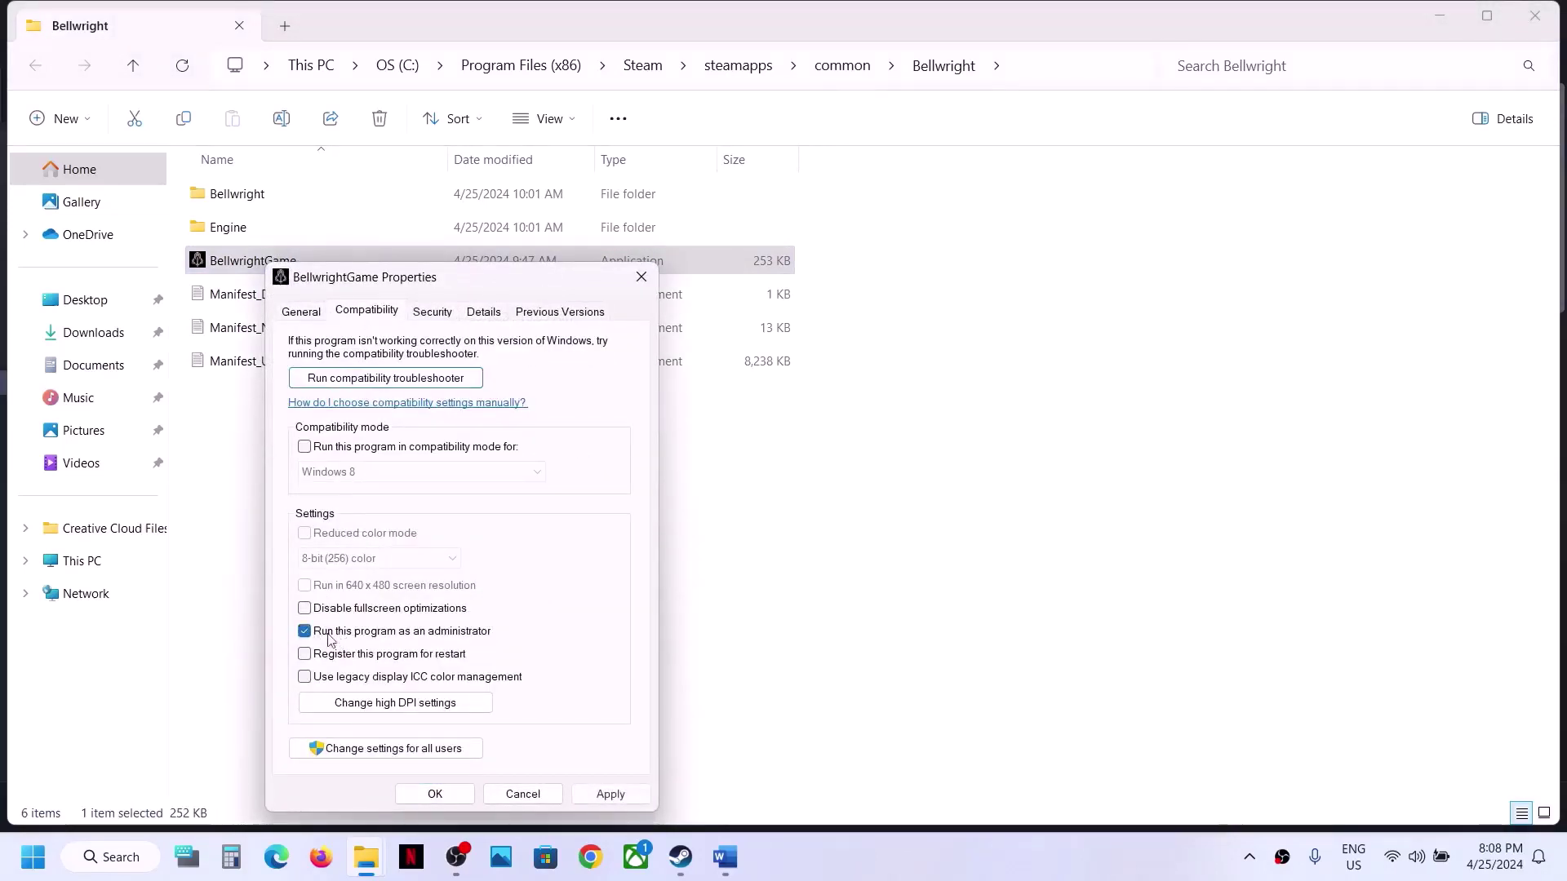
pyautogui.click(610, 794)
pyautogui.click(441, 794)
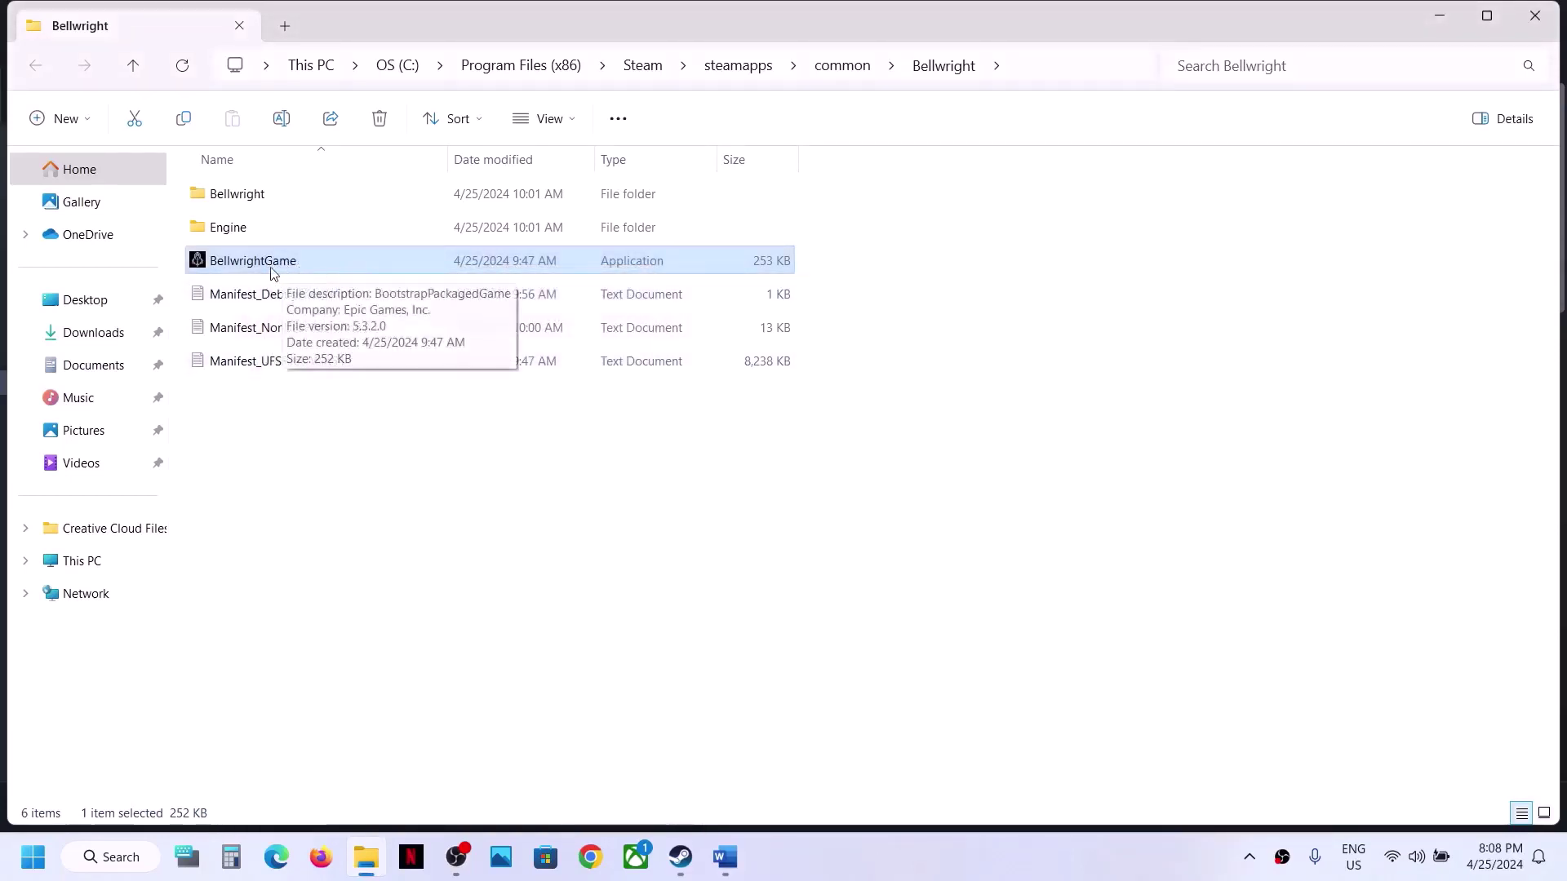
# Turn on compatibility mode for BellwrightGame.
pyautogui.rightClick(309, 270)
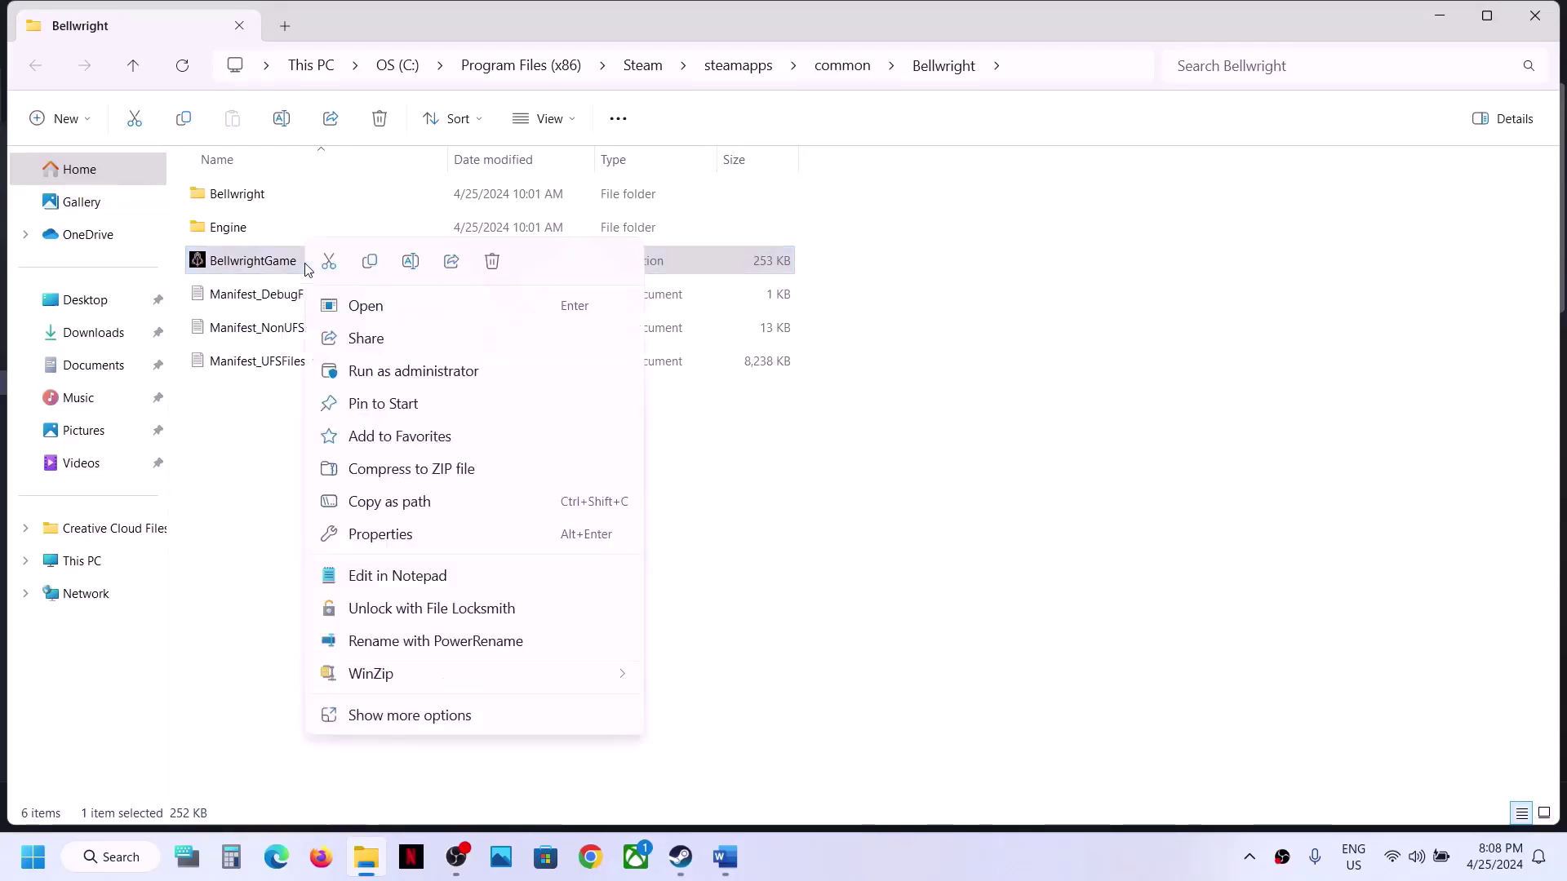
pyautogui.click(398, 535)
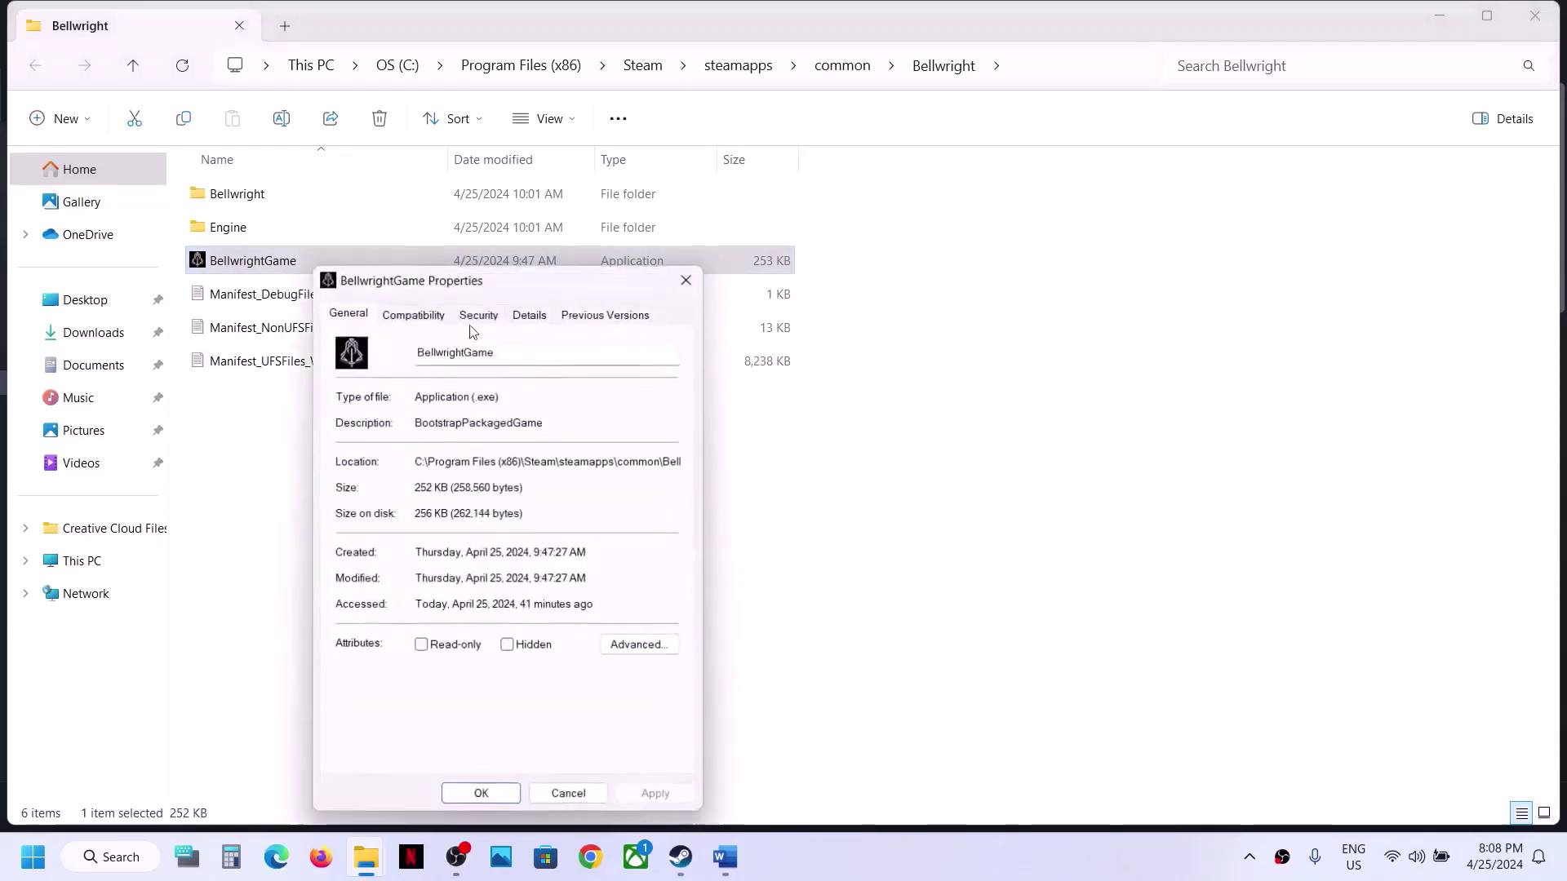
pyautogui.click(408, 313)
pyautogui.click(351, 450)
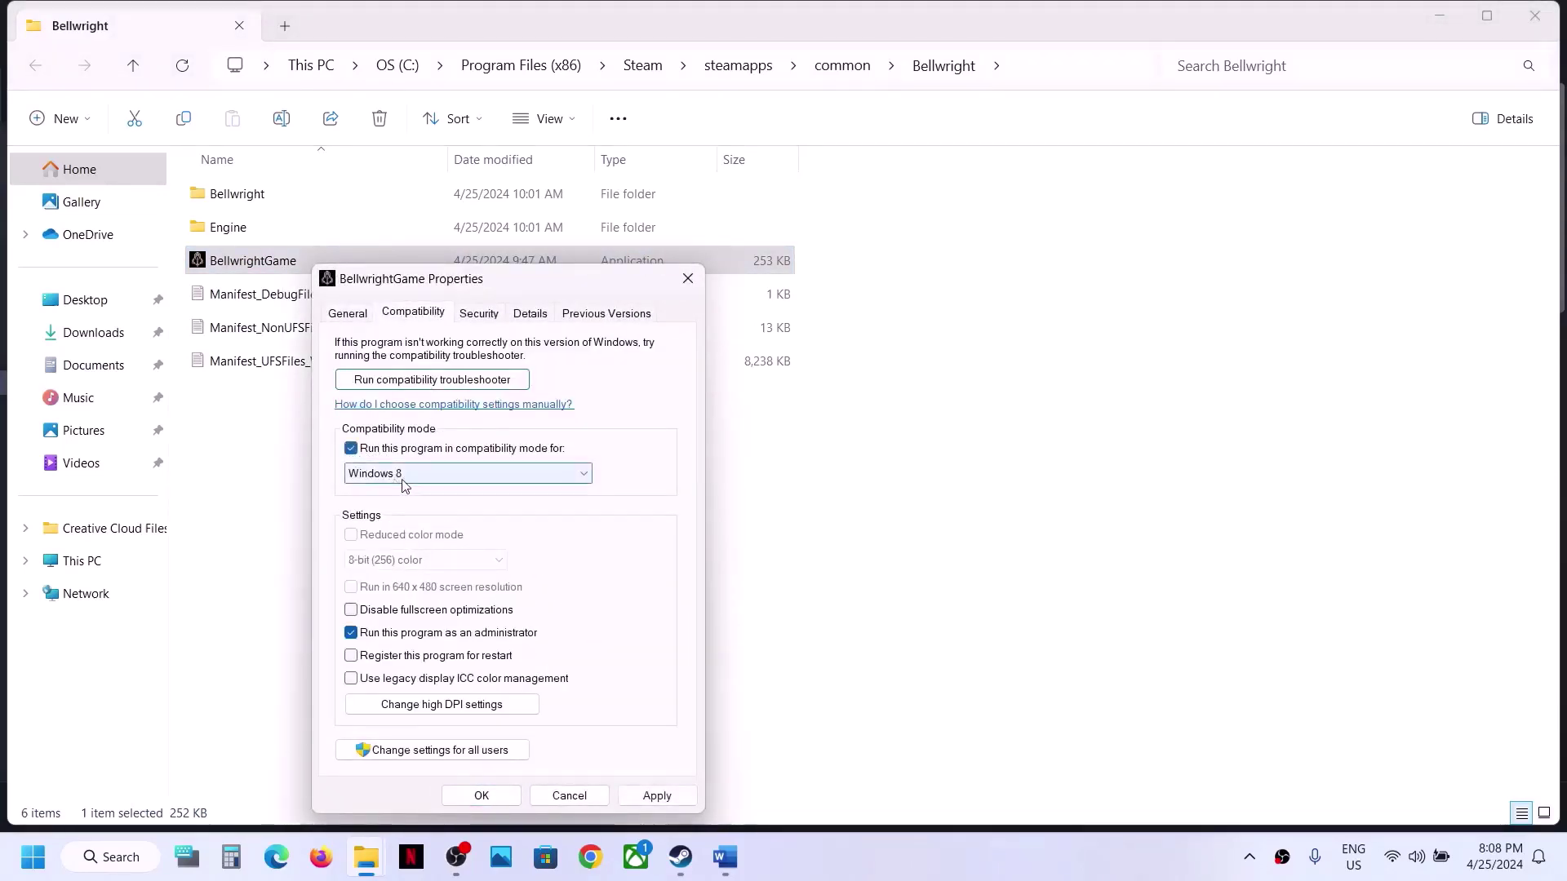
pyautogui.click(644, 796)
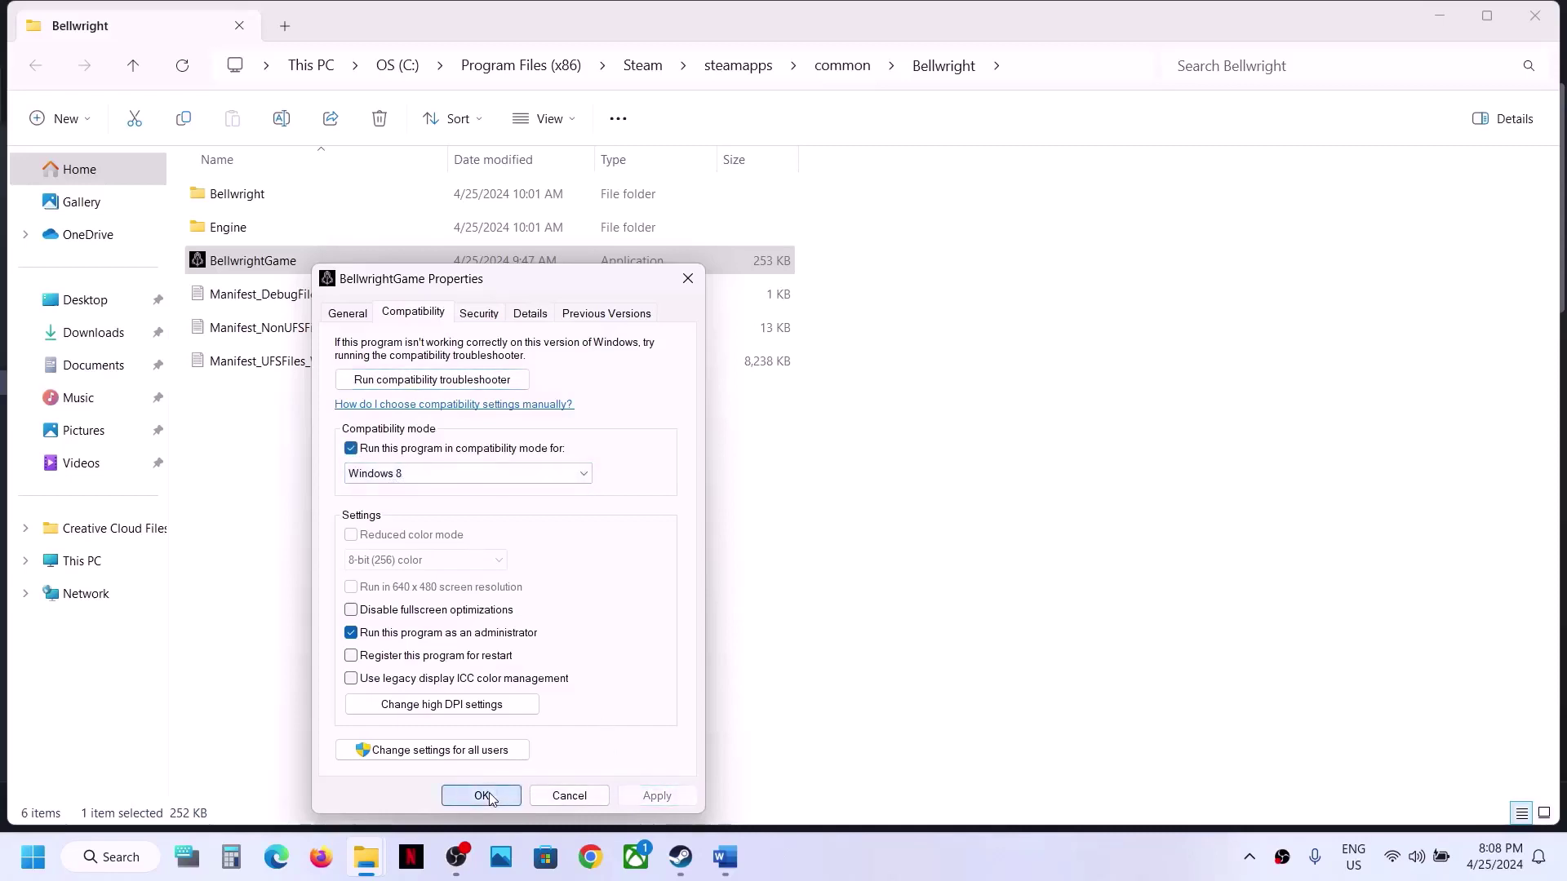
pyautogui.click(481, 796)
# Set BellwrightGame's compatibility mode to Windows 7.
pyautogui.rightClick(291, 276)
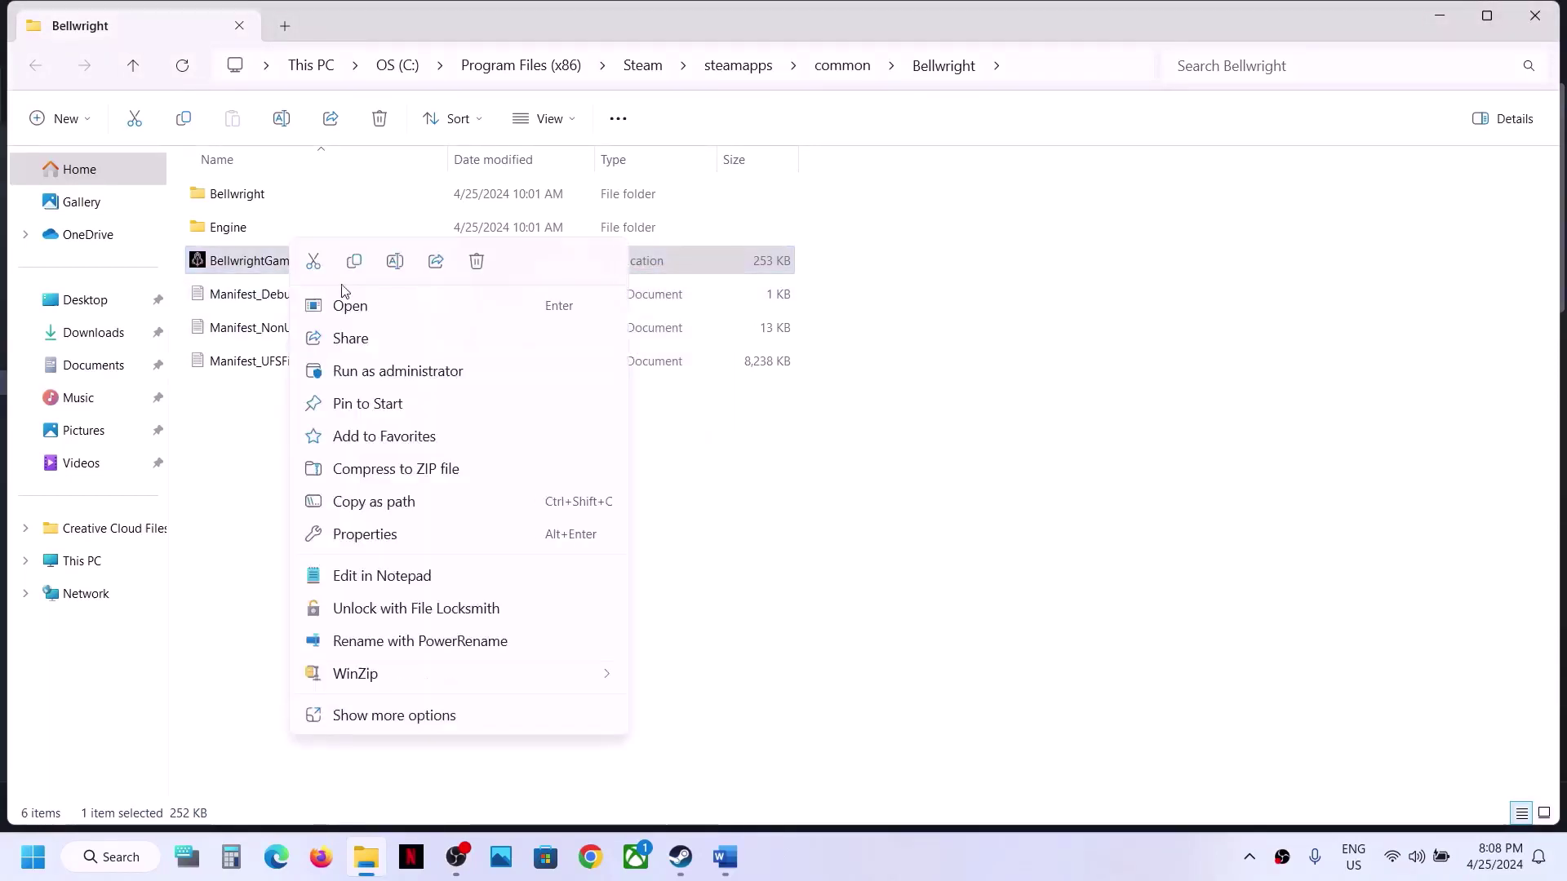
pyautogui.click(390, 535)
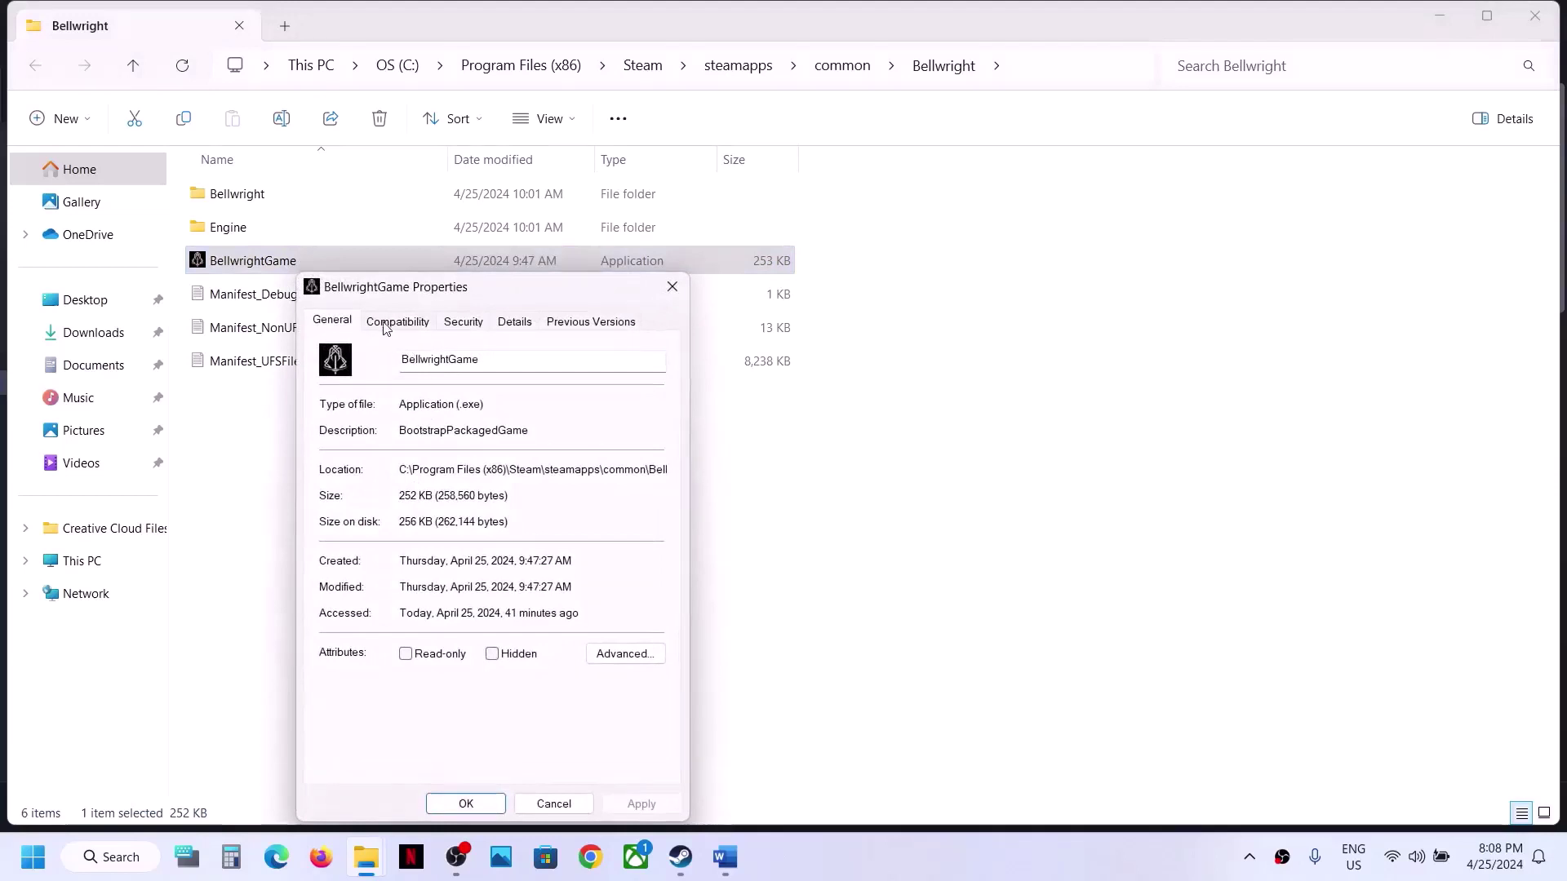
pyautogui.click(383, 325)
pyautogui.click(400, 475)
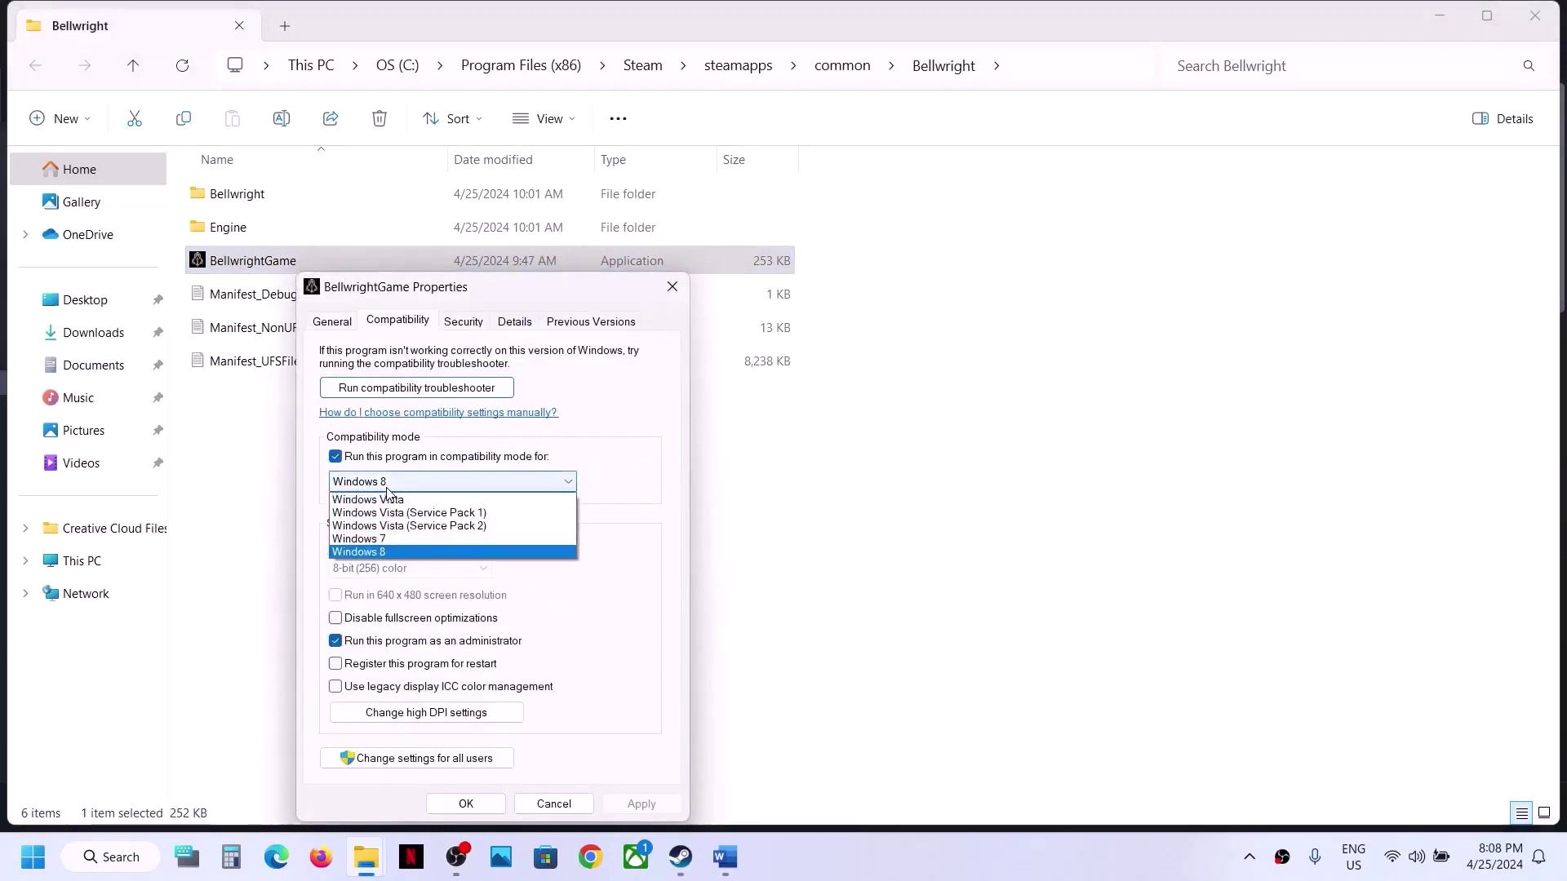
pyautogui.click(367, 538)
pyautogui.click(641, 804)
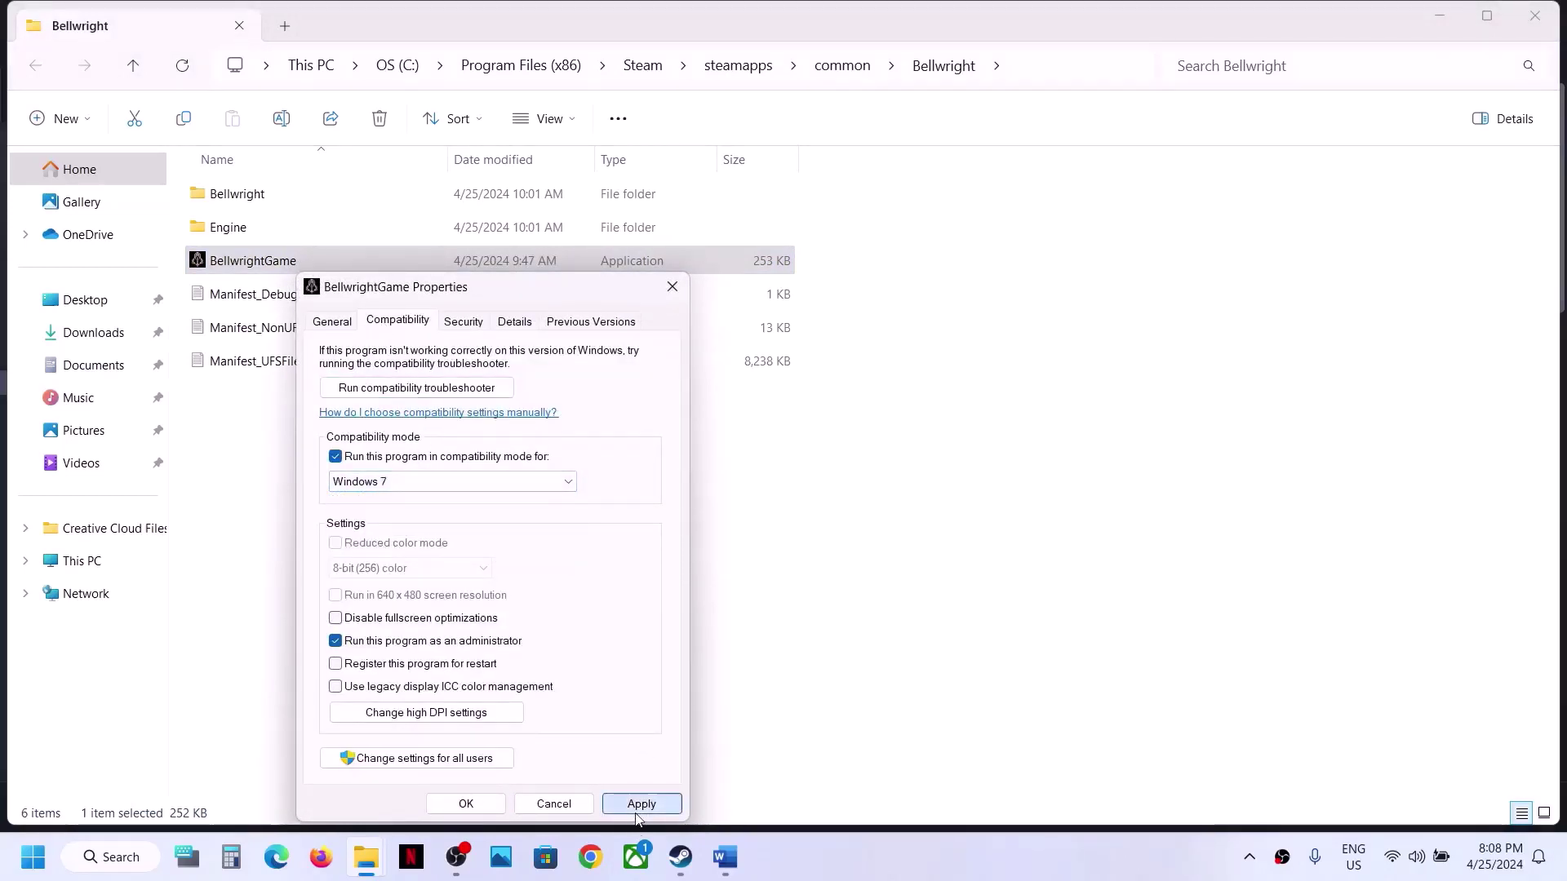
pyautogui.click(465, 804)
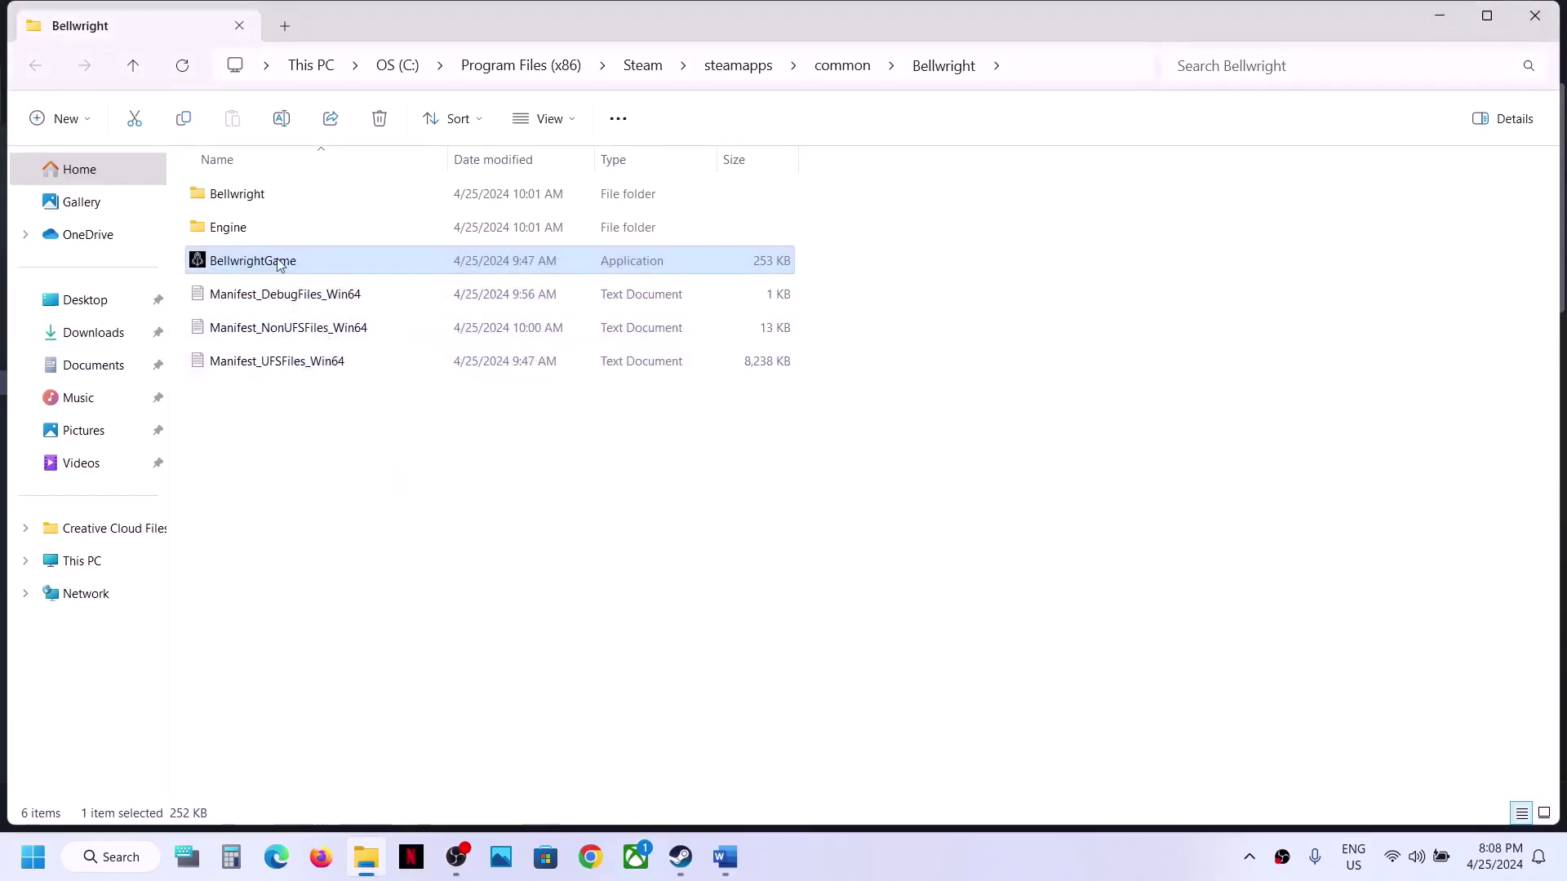
# Disable fullscreen optimizations for BellwrightGame.
pyautogui.rightClick(294, 261)
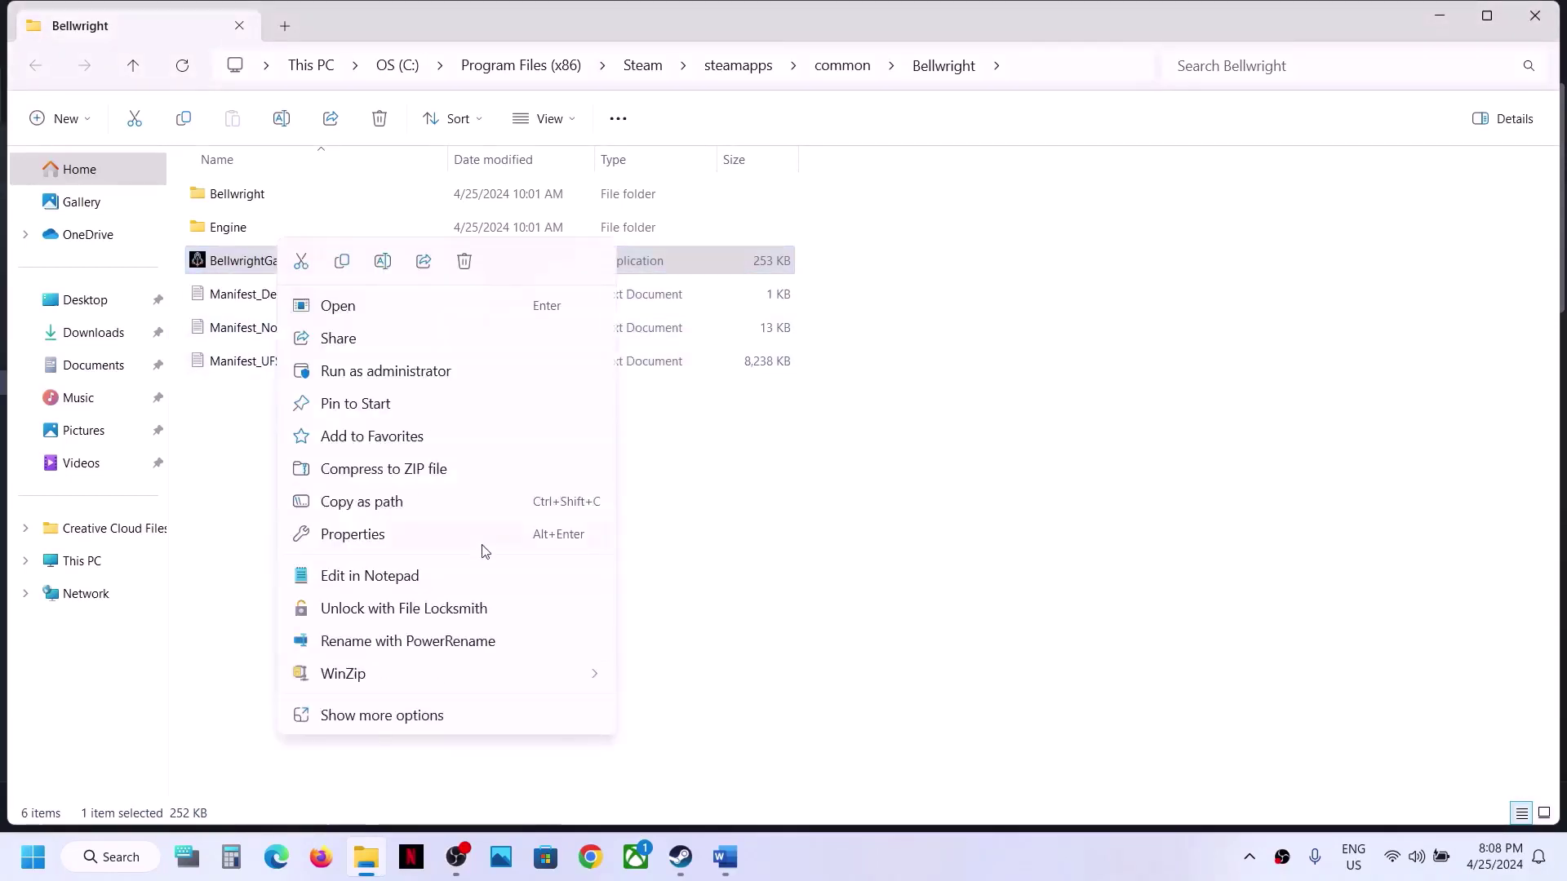
pyautogui.click(385, 540)
pyautogui.click(388, 310)
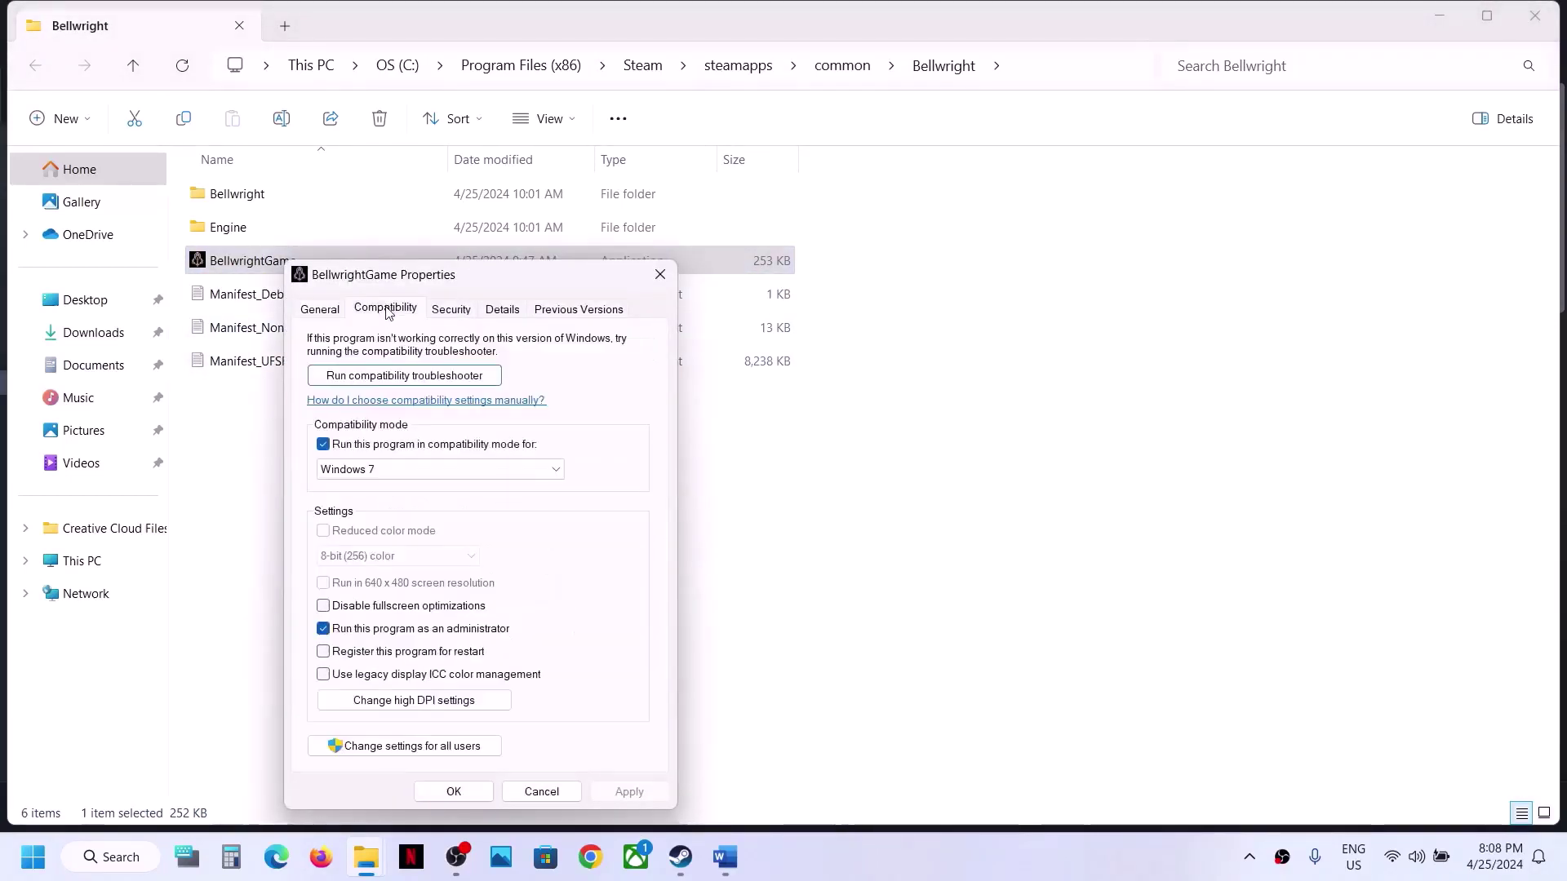
pyautogui.click(326, 609)
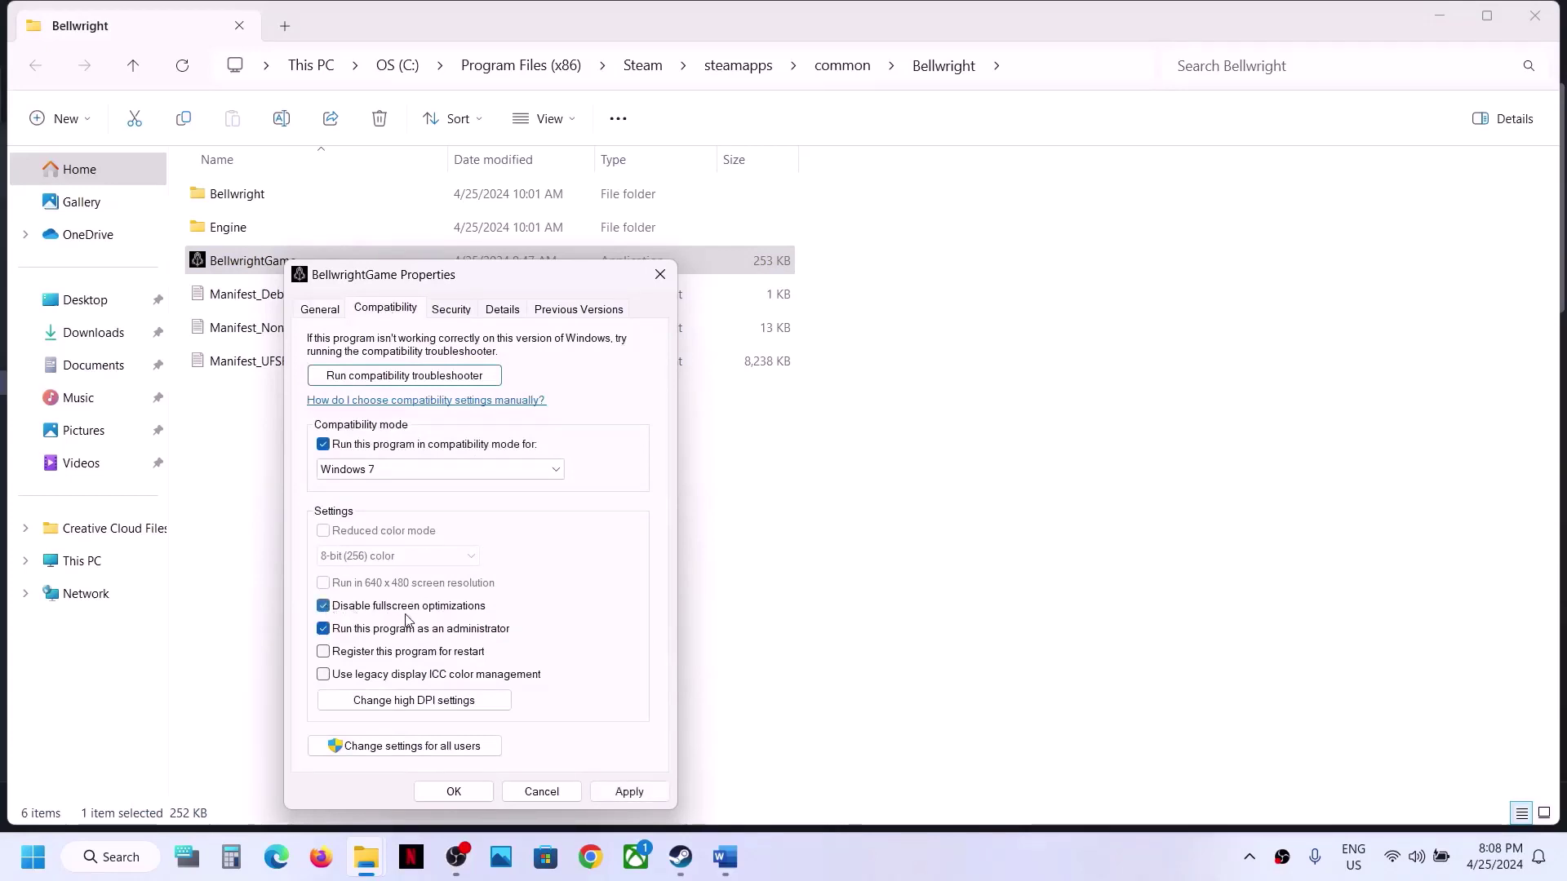
pyautogui.click(629, 792)
pyautogui.click(454, 791)
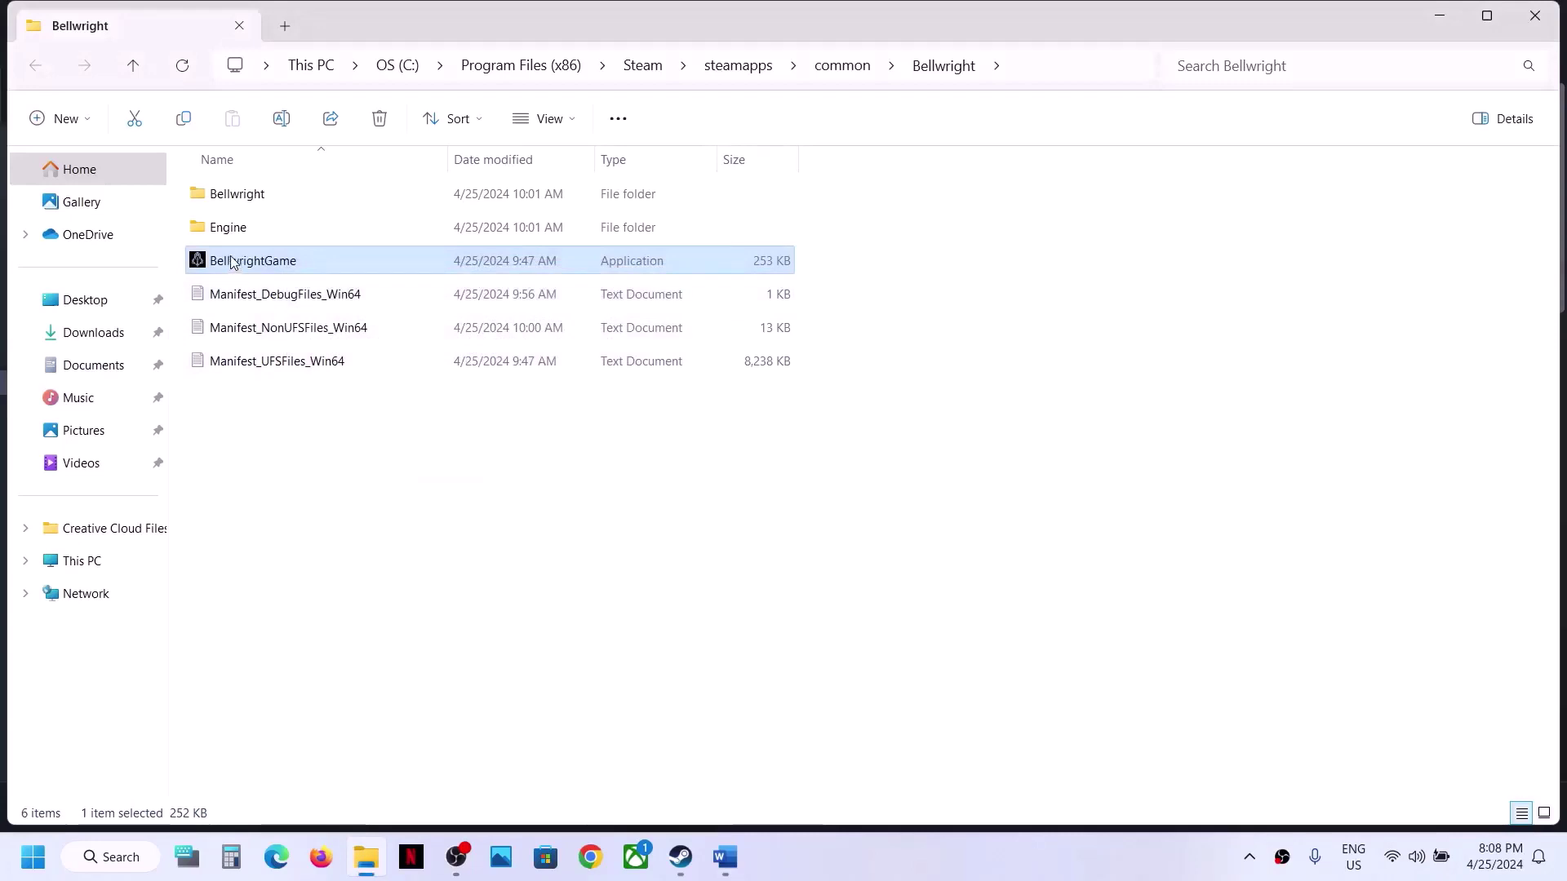
# In Bellwright\Binaries\Win64, set BellwrightGame-Win64-Shipping to run as administrator.
pyautogui.doubleClick(245, 196)
pyautogui.doubleClick(231, 194)
pyautogui.doubleClick(238, 196)
pyautogui.click(333, 237)
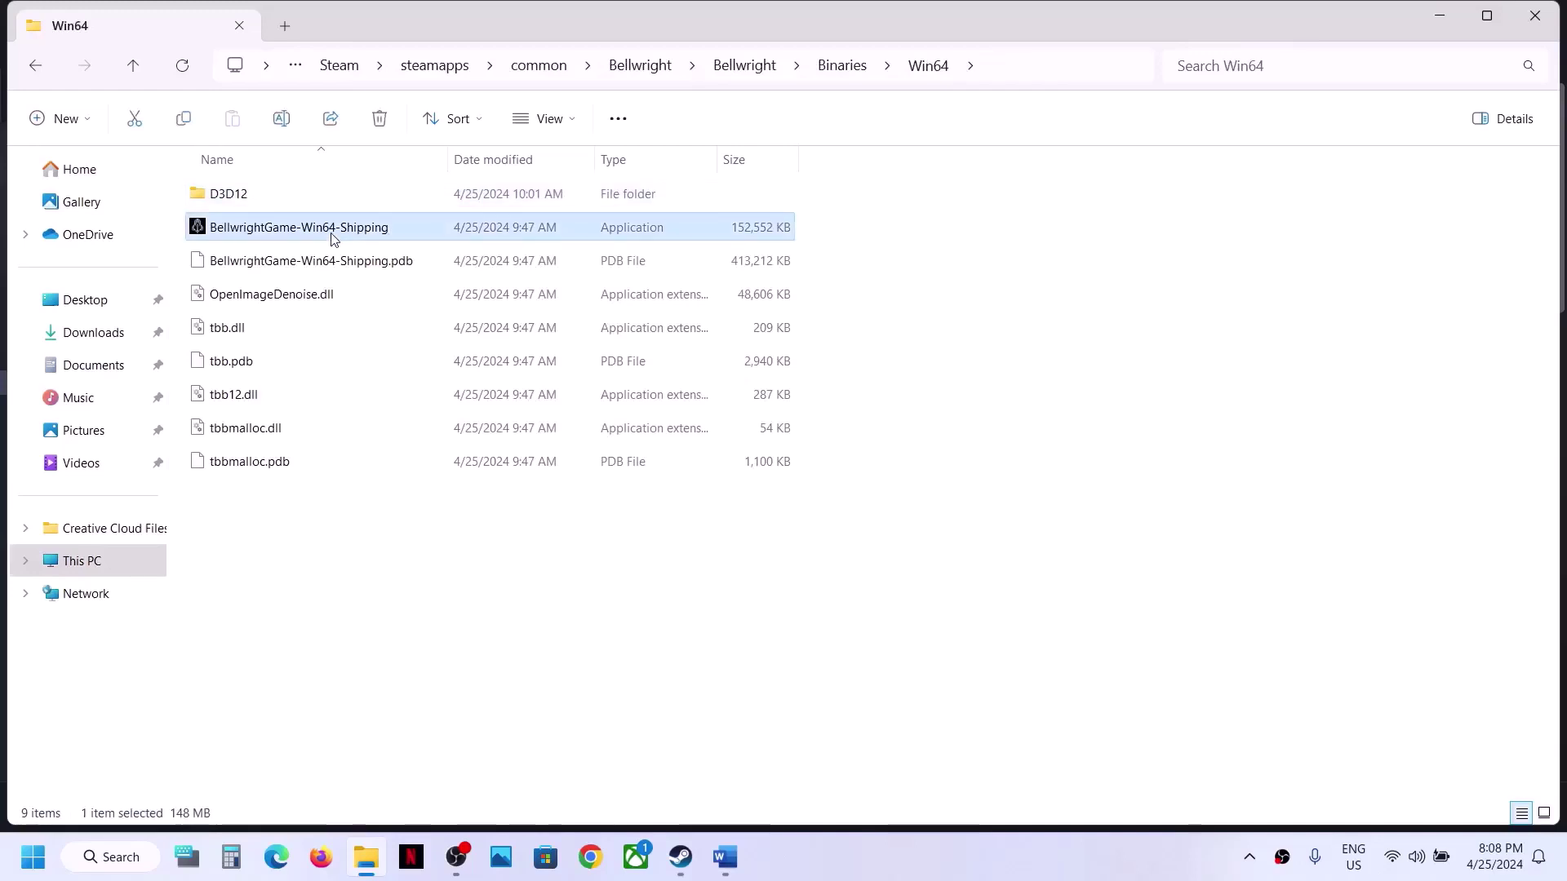
pyautogui.rightClick(333, 238)
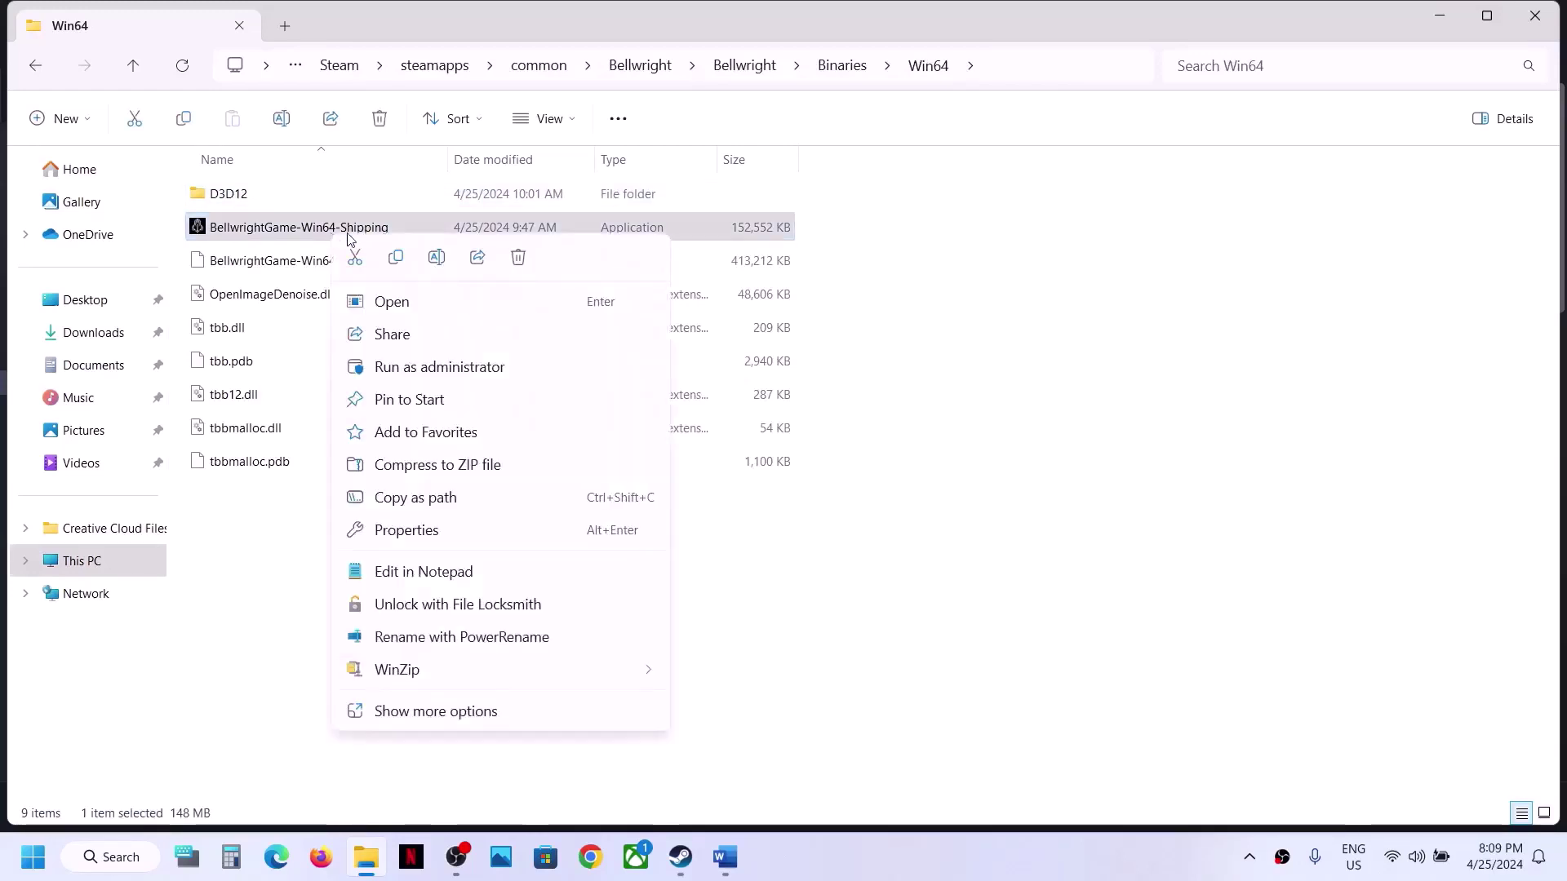
pyautogui.click(412, 529)
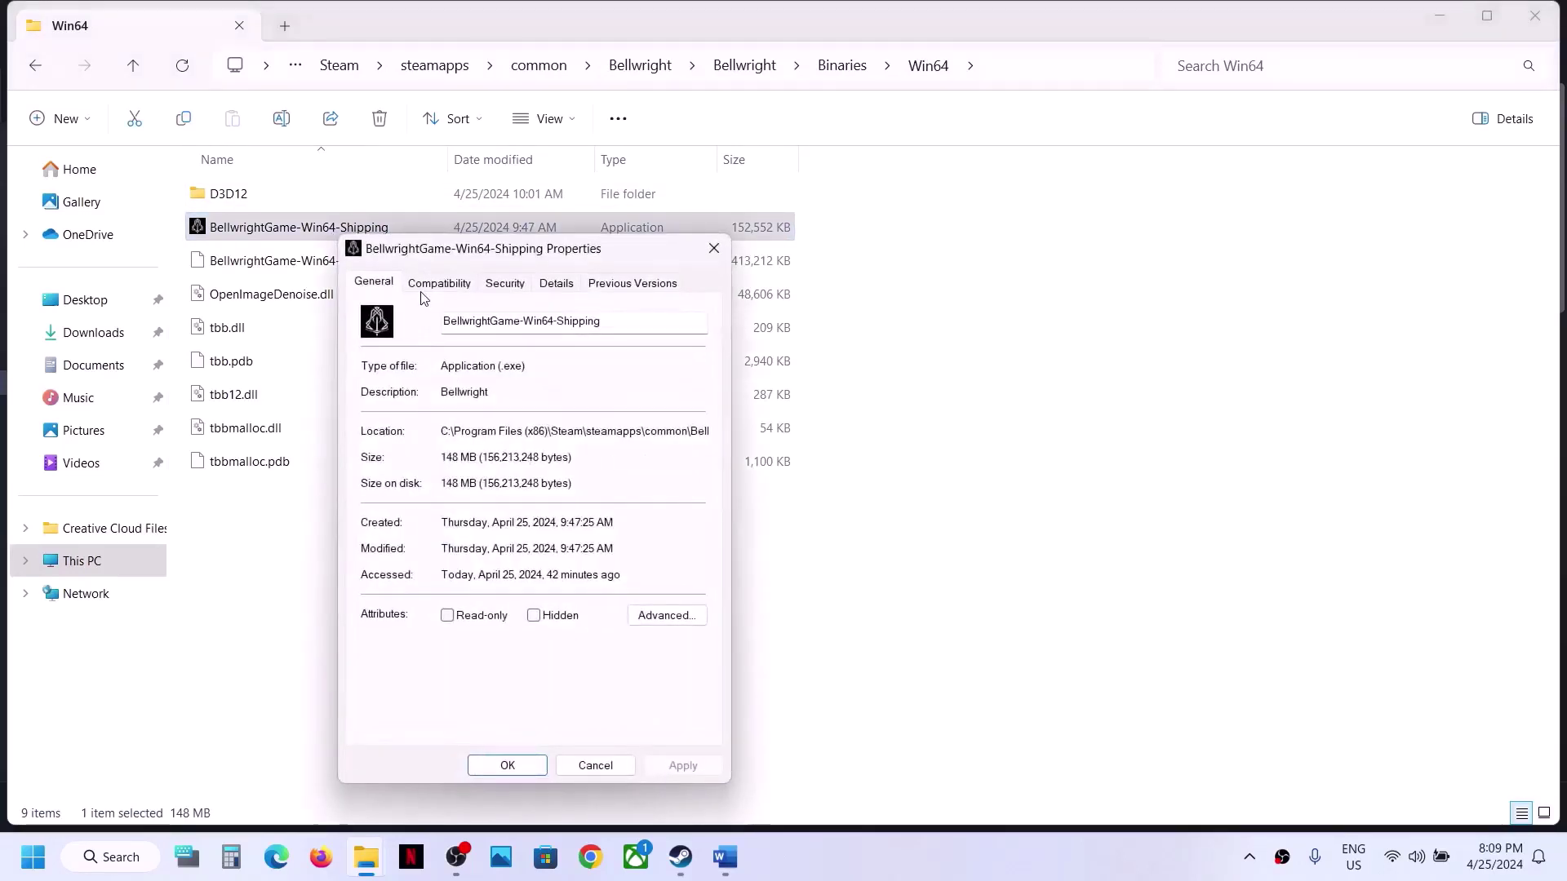
pyautogui.click(429, 287)
pyautogui.click(377, 602)
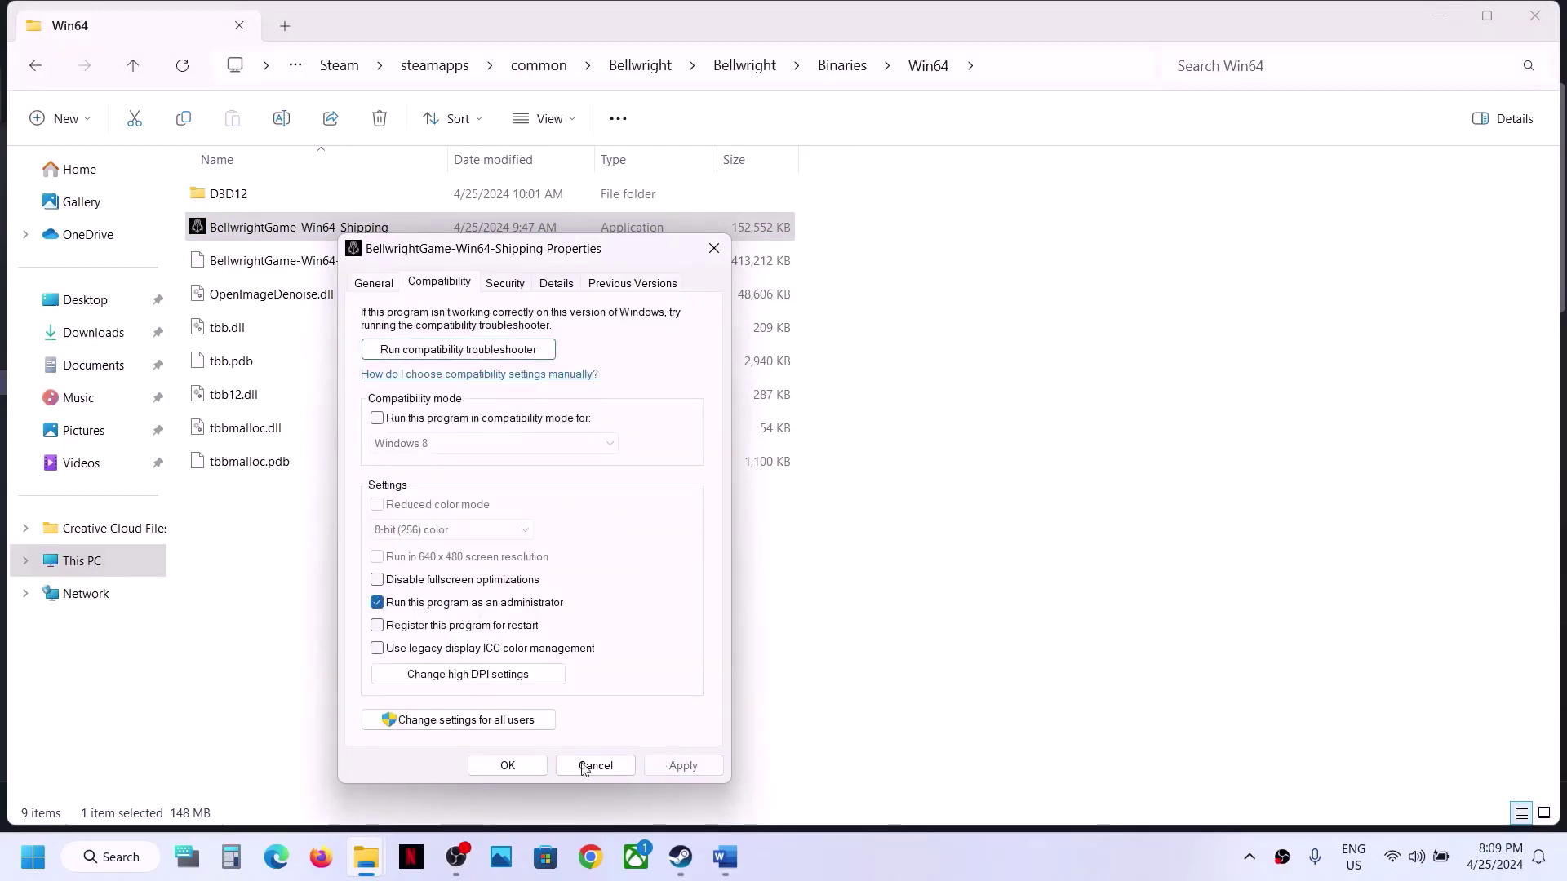
pyautogui.click(506, 765)
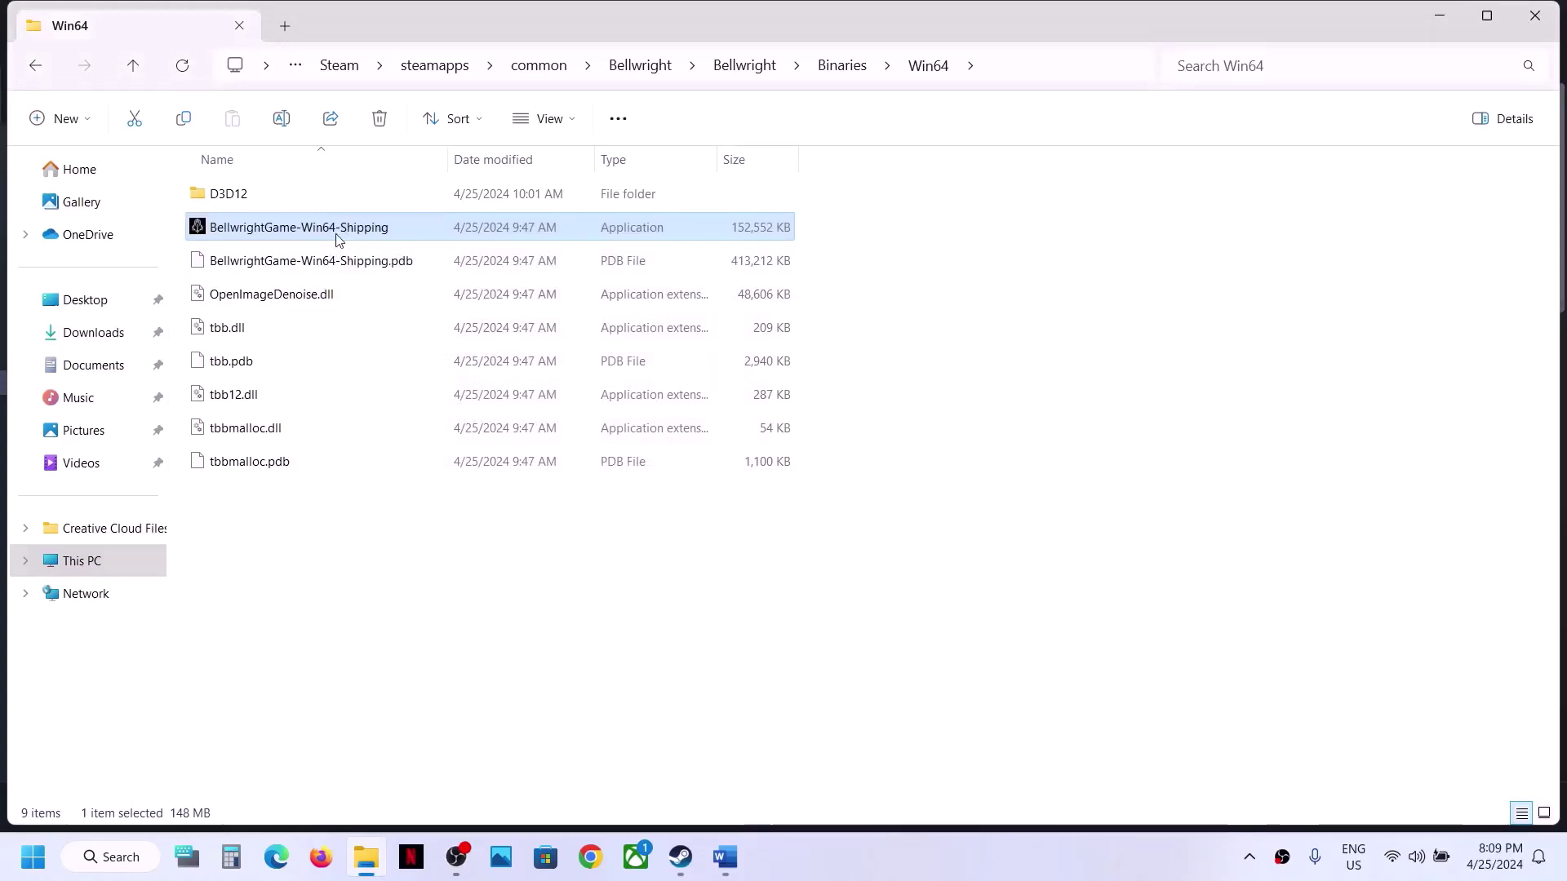
# Give the shipping executable Windows 7 compatibility mode with fullscreen optimizations disabled.
pyautogui.rightClick(336, 237)
pyautogui.click(421, 528)
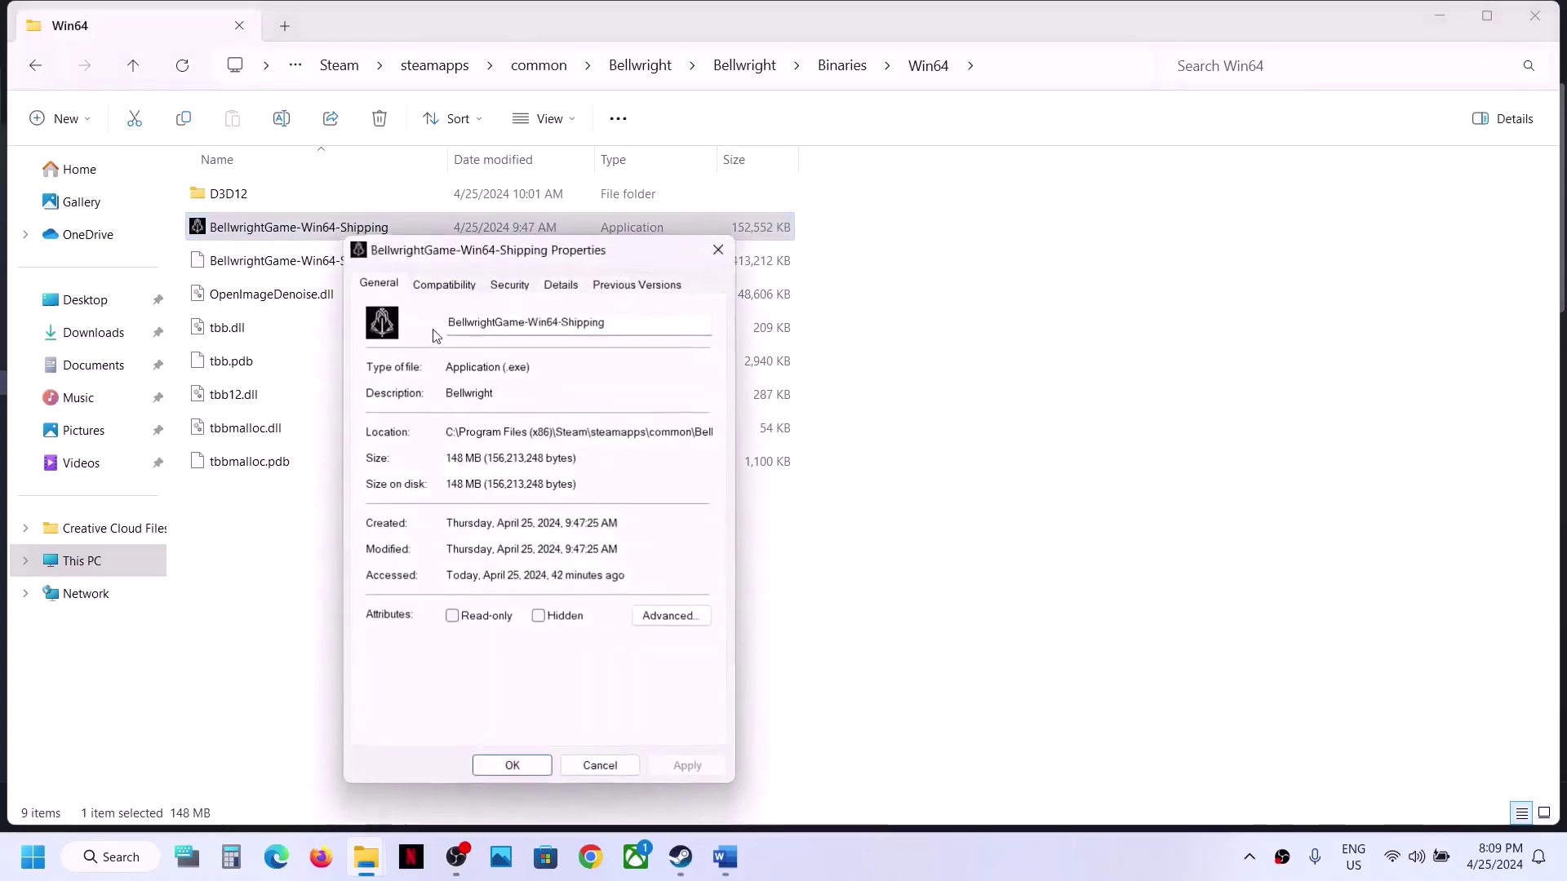
pyautogui.click(444, 286)
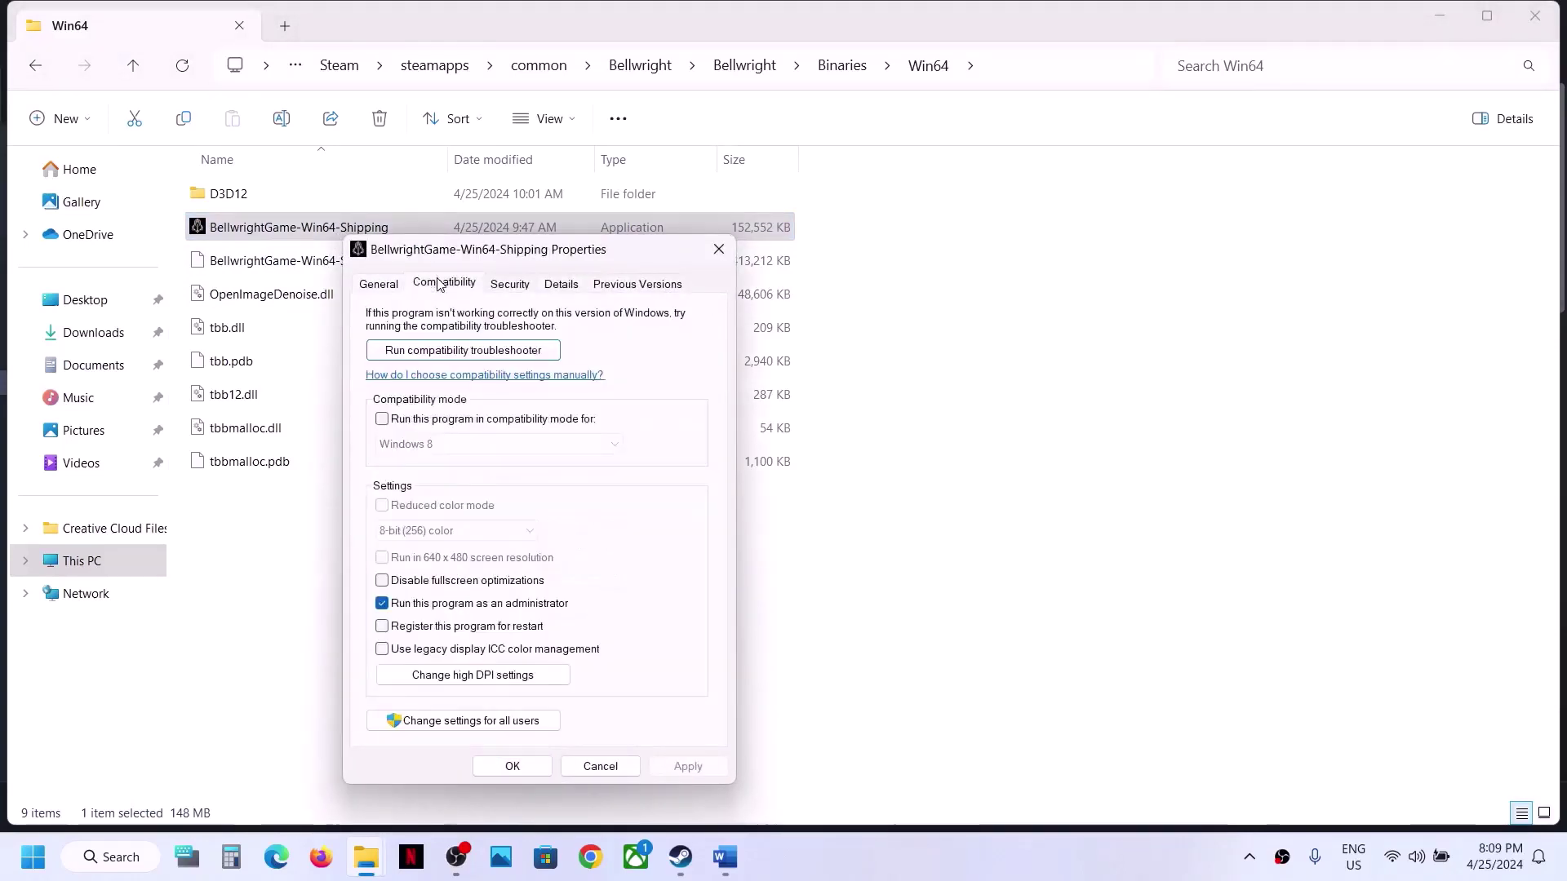
pyautogui.click(381, 419)
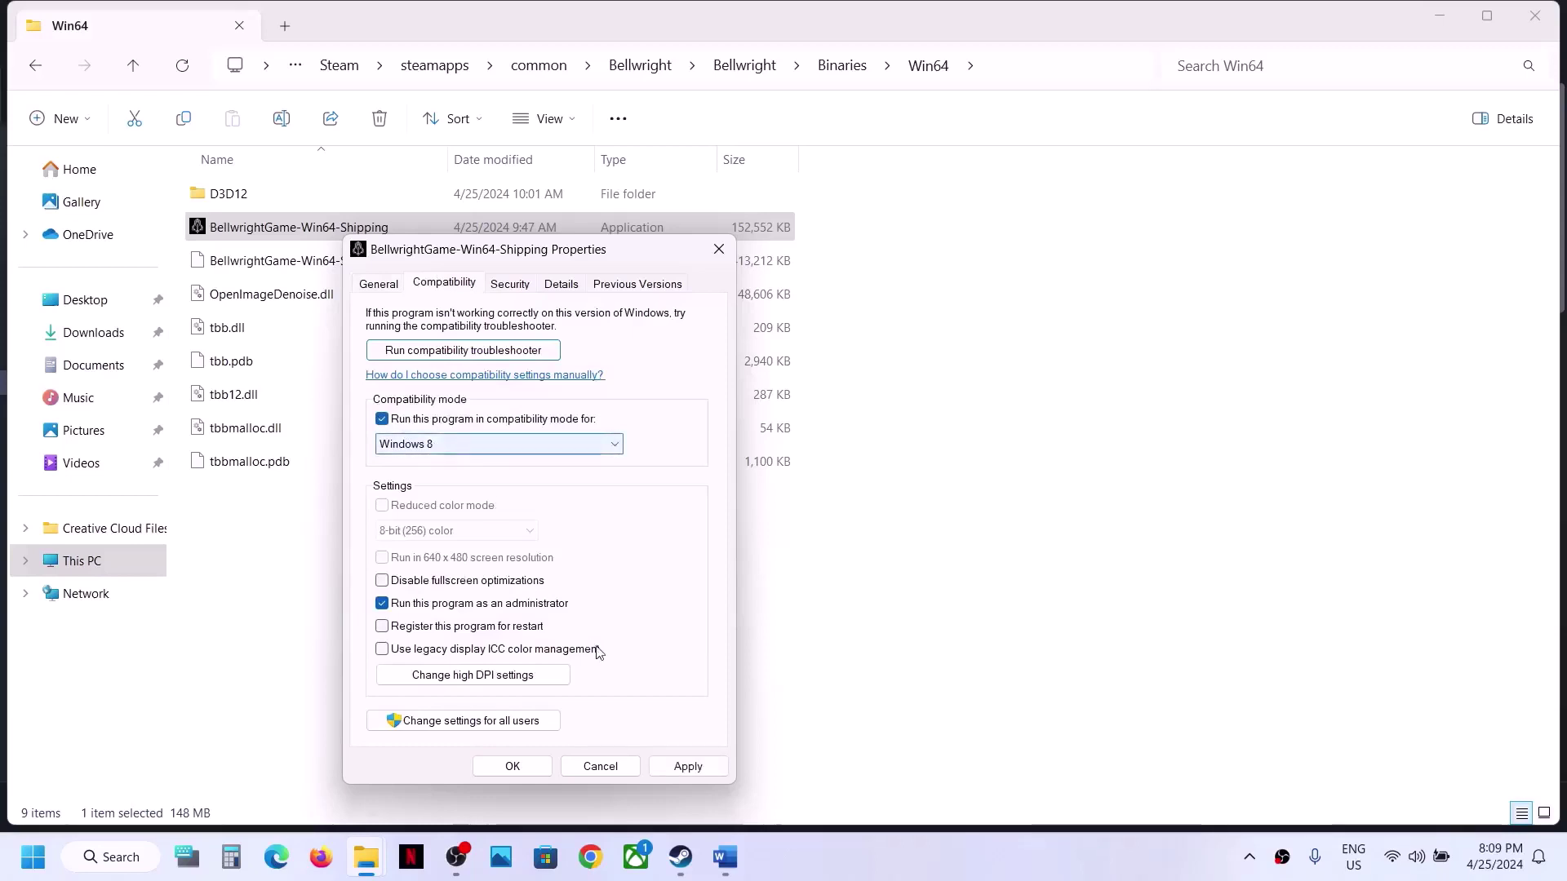
pyautogui.click(496, 444)
pyautogui.click(442, 503)
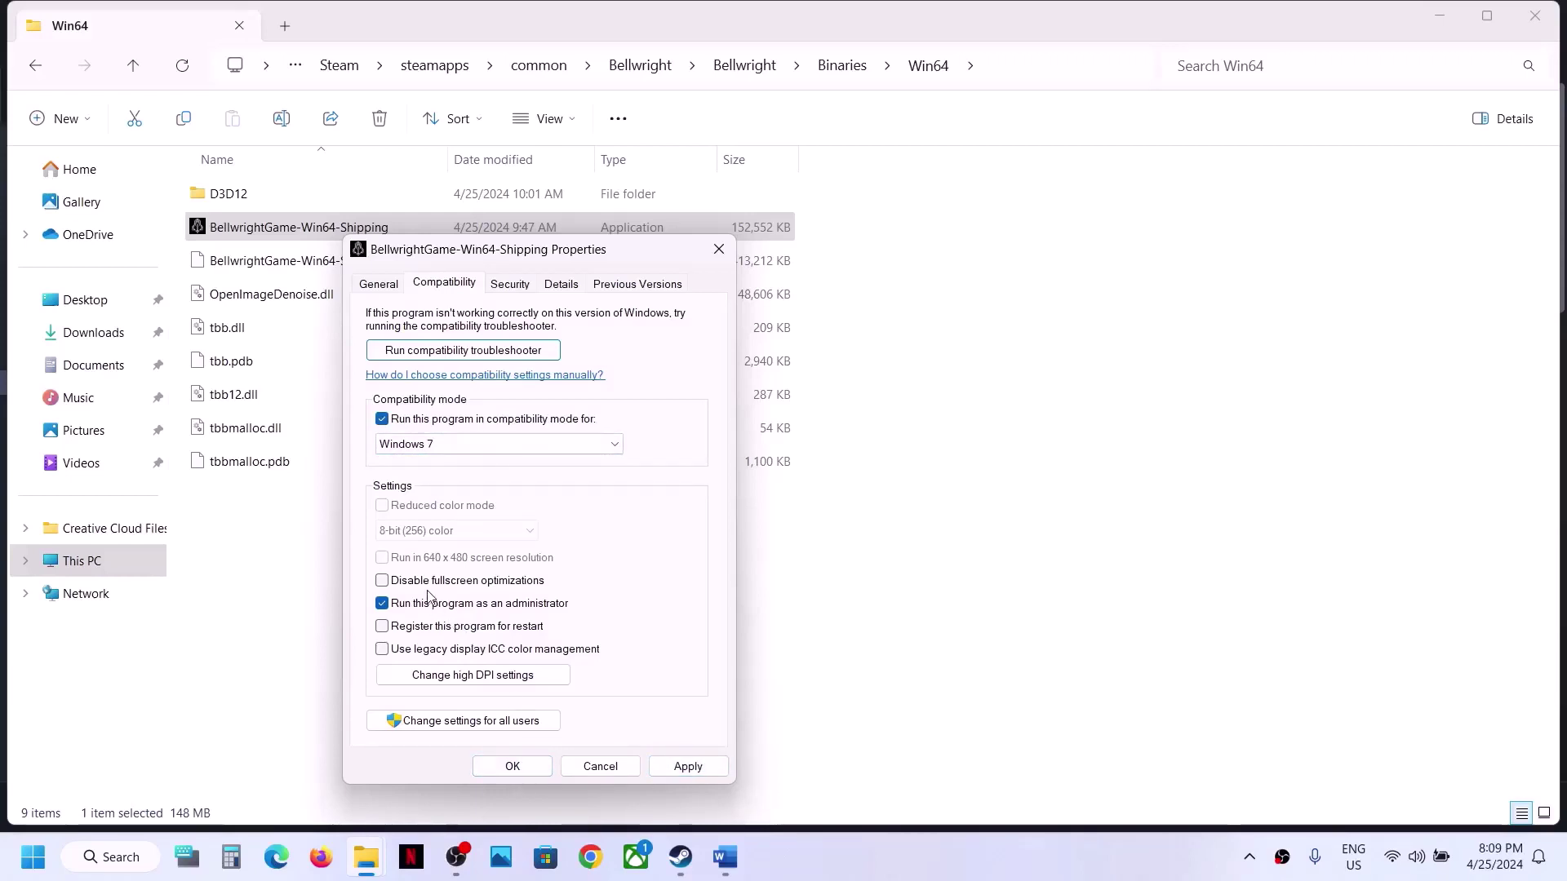
pyautogui.click(382, 581)
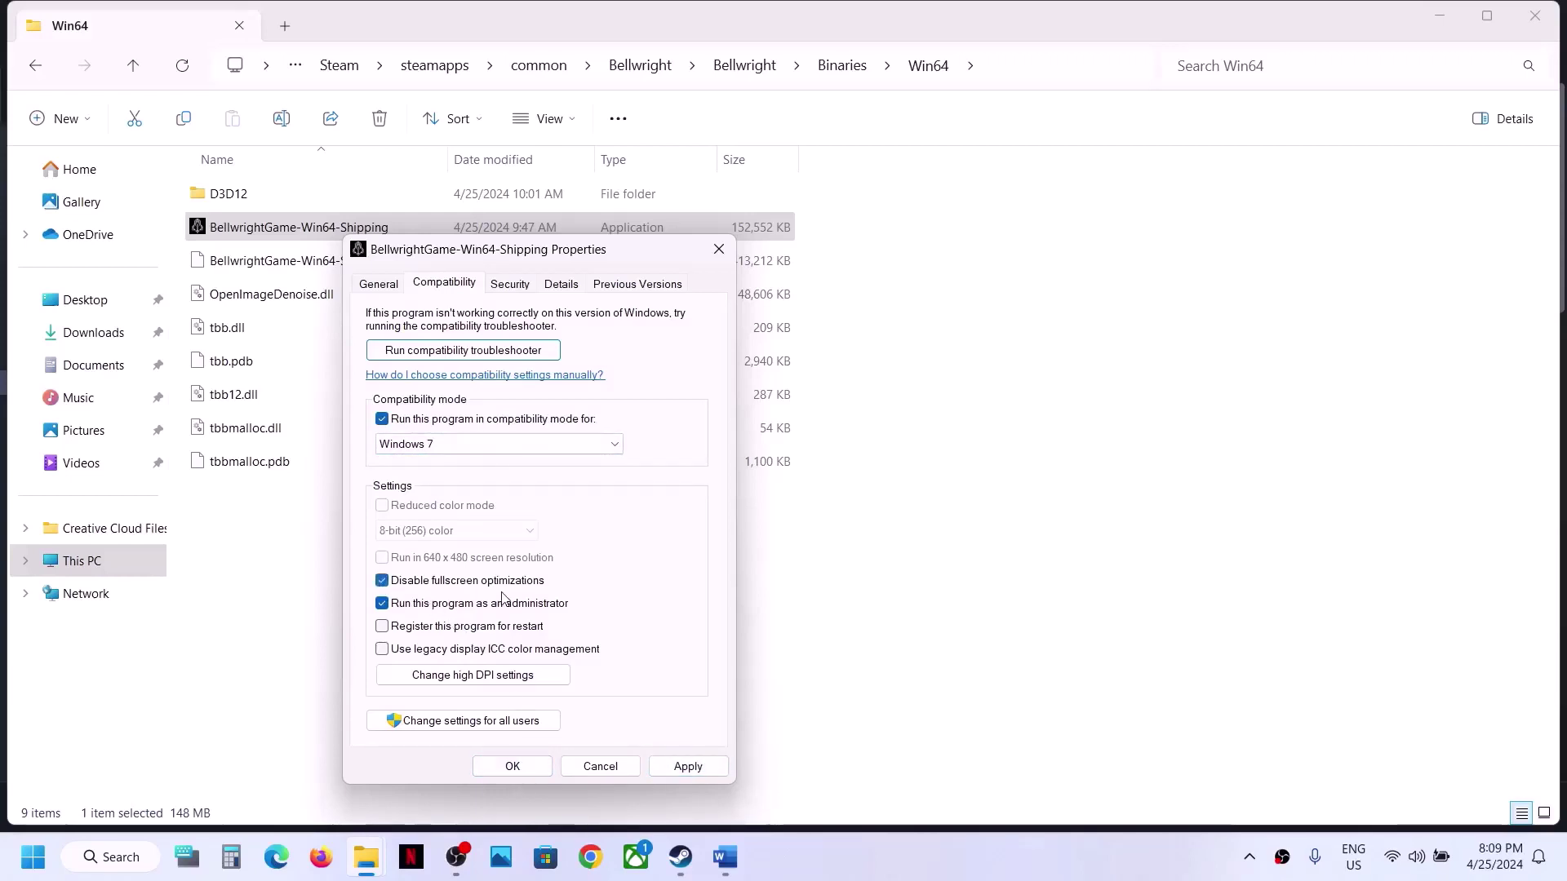
pyautogui.click(688, 766)
pyautogui.click(512, 767)
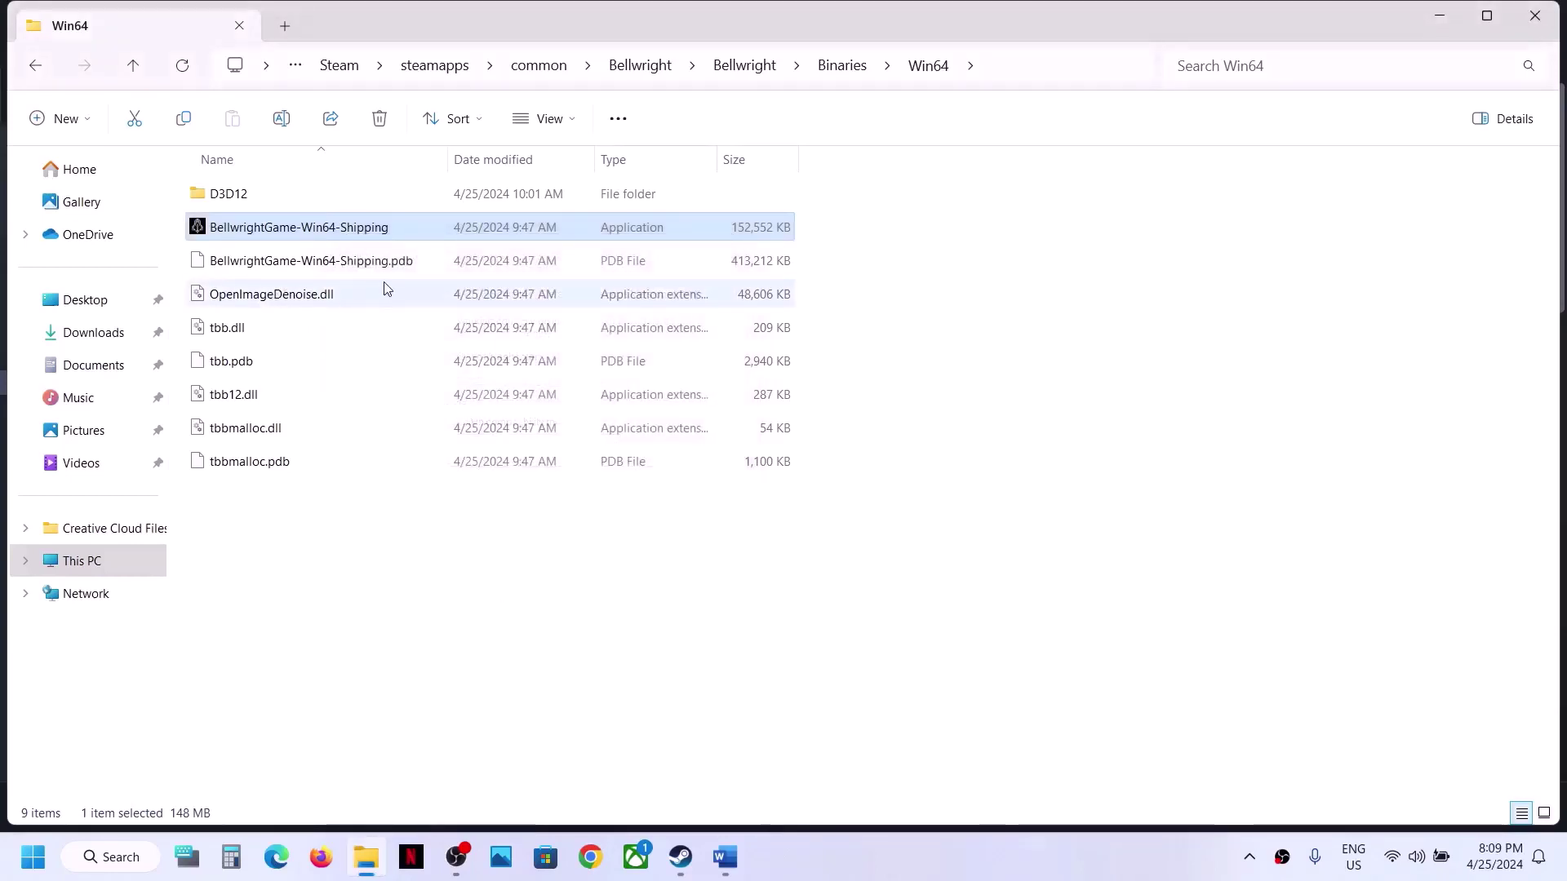
# Clear the compatibility options on BellwrightGame-Win64-Shipping.
pyautogui.rightClick(325, 233)
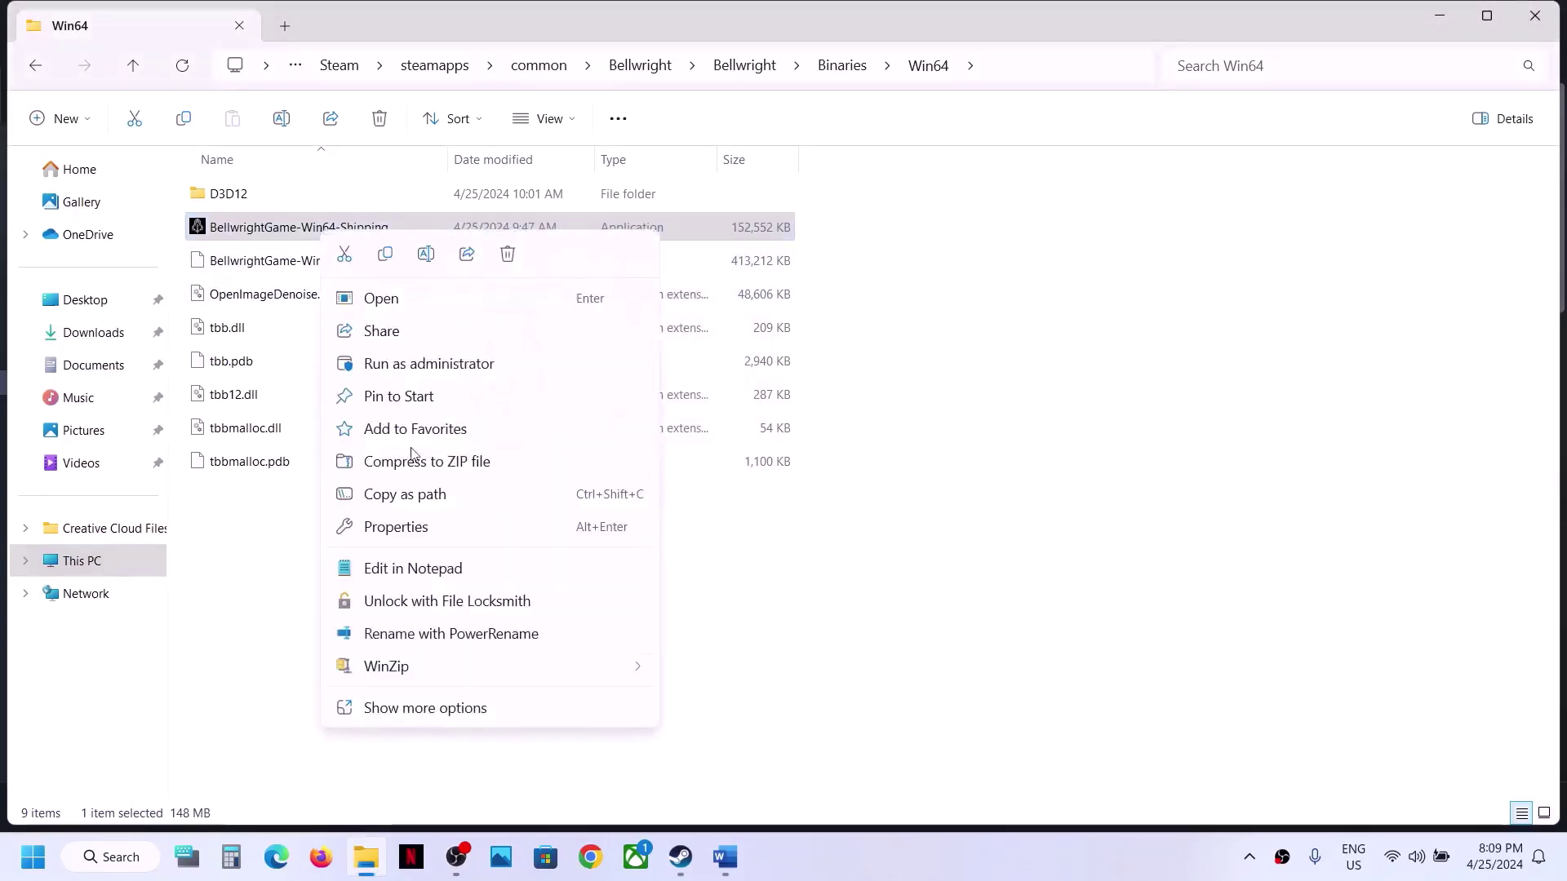
pyautogui.click(399, 526)
pyautogui.click(445, 281)
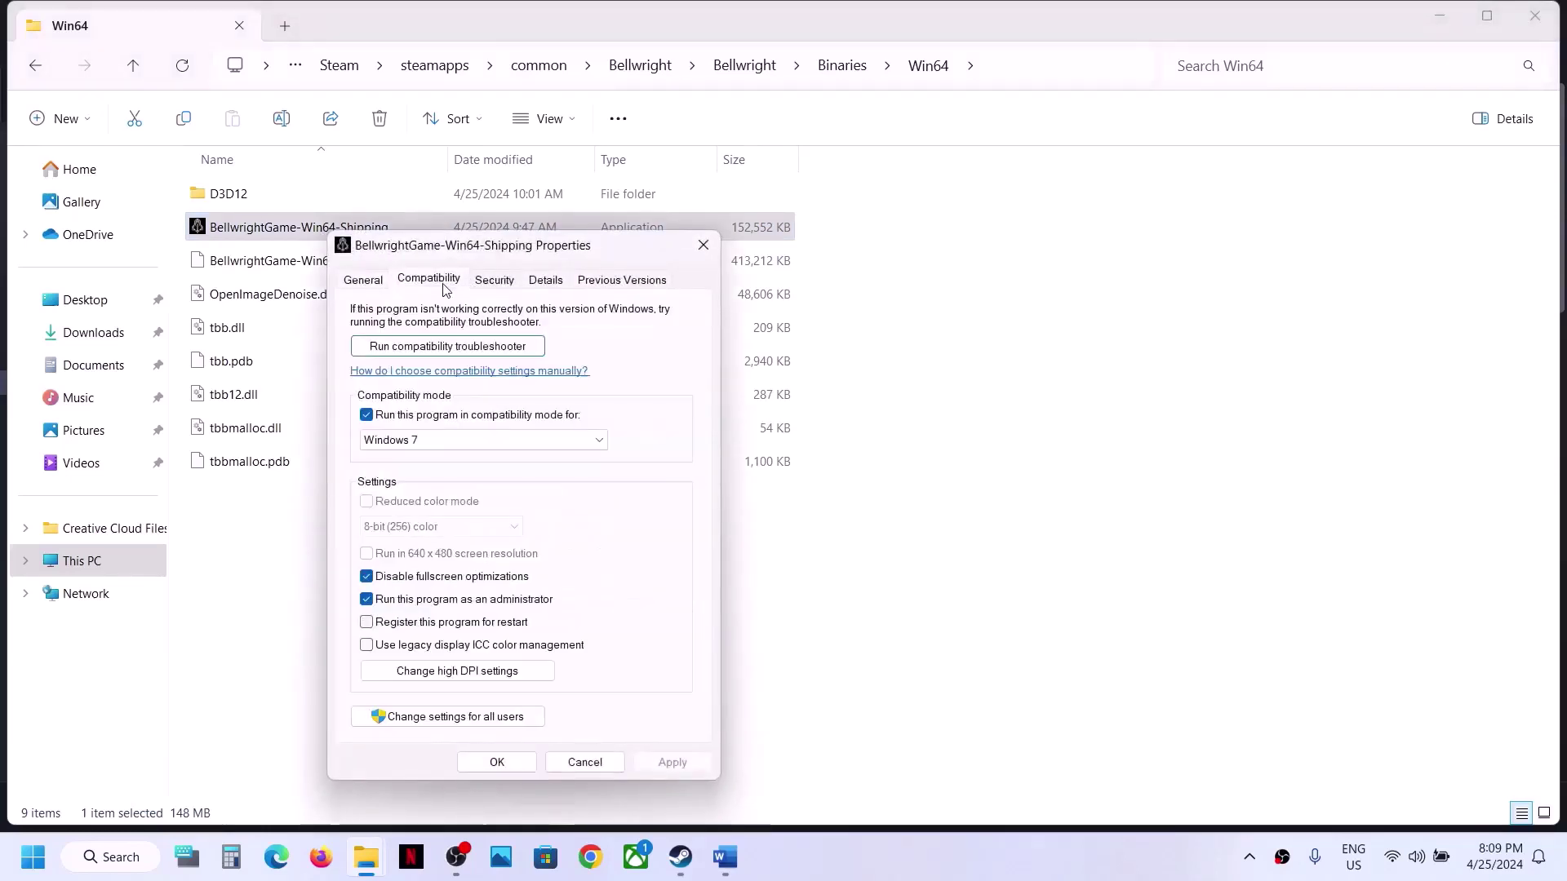
pyautogui.click(366, 417)
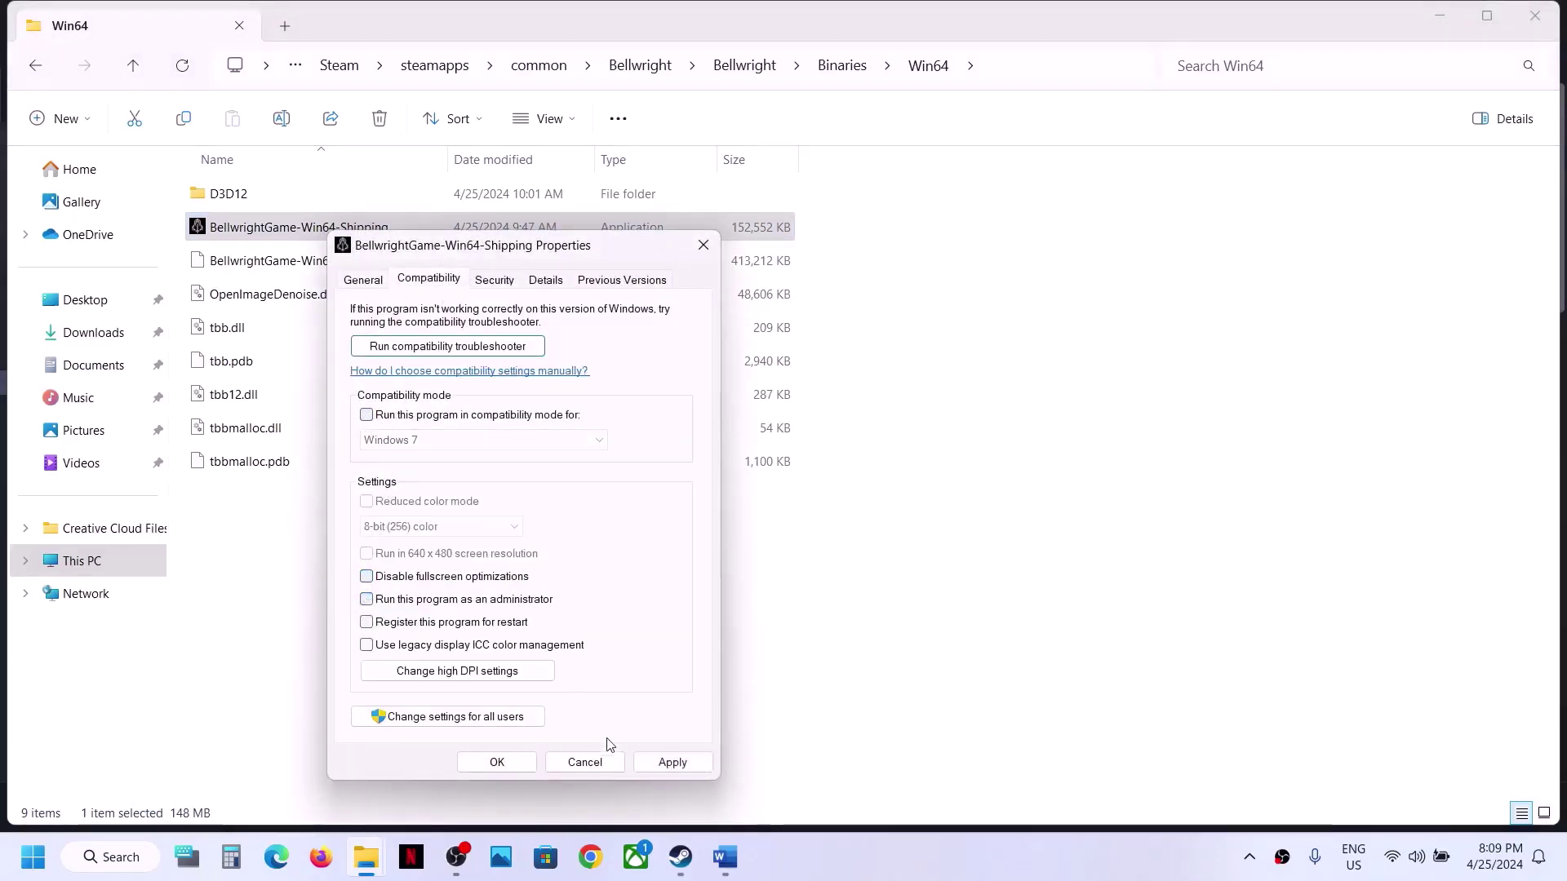
pyautogui.click(497, 762)
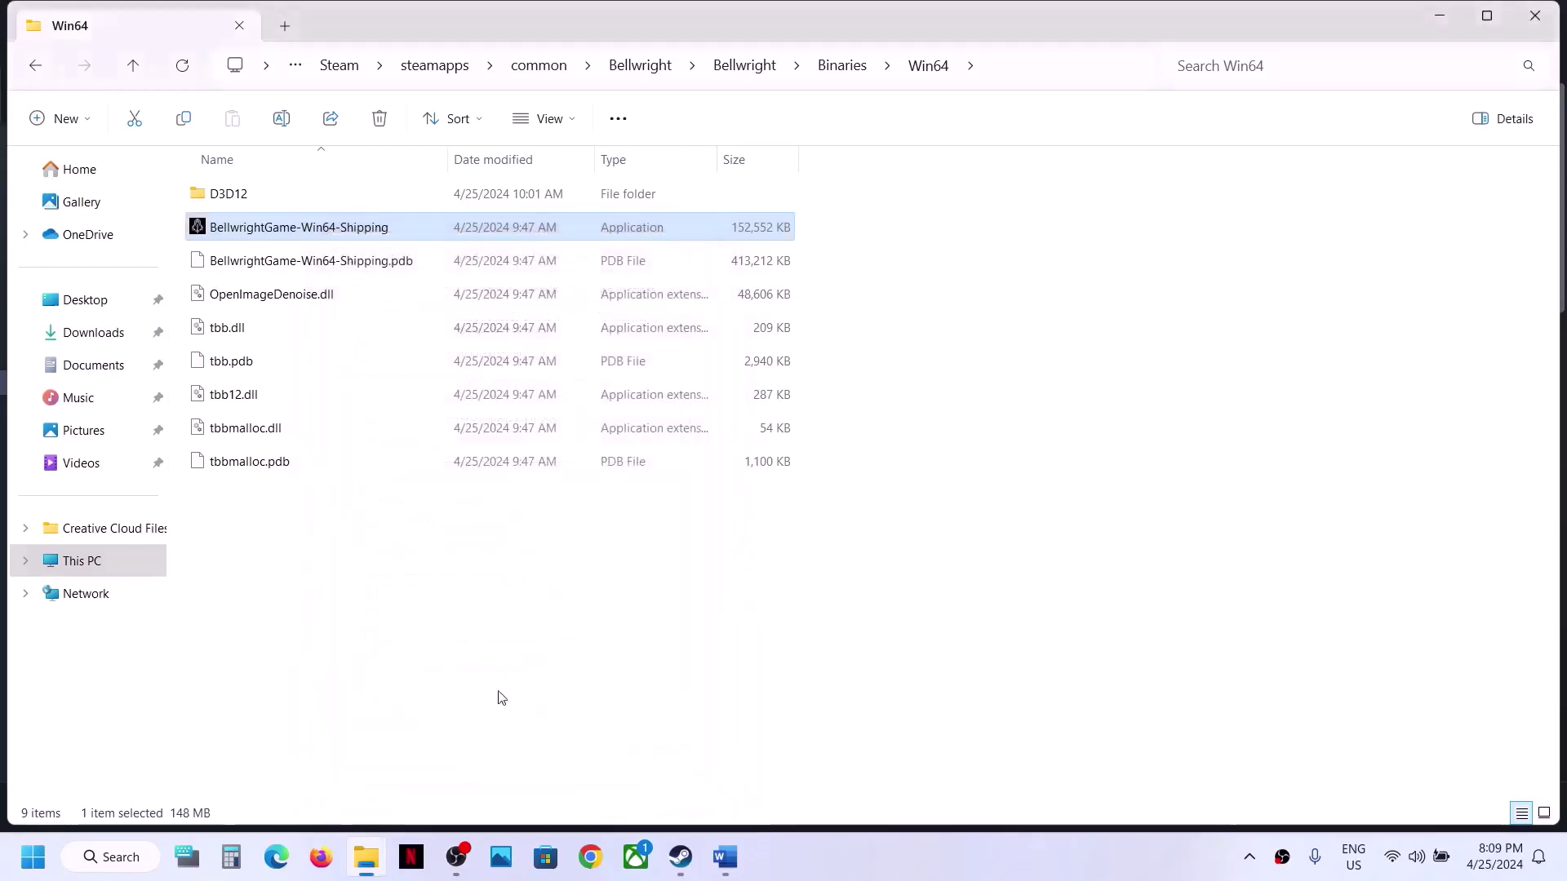
# Back in the Bellwright root folder, clear BellwrightGame's compatibility mode and administrator setting.
pyautogui.click(135, 72)
pyautogui.click(137, 70)
pyautogui.click(137, 71)
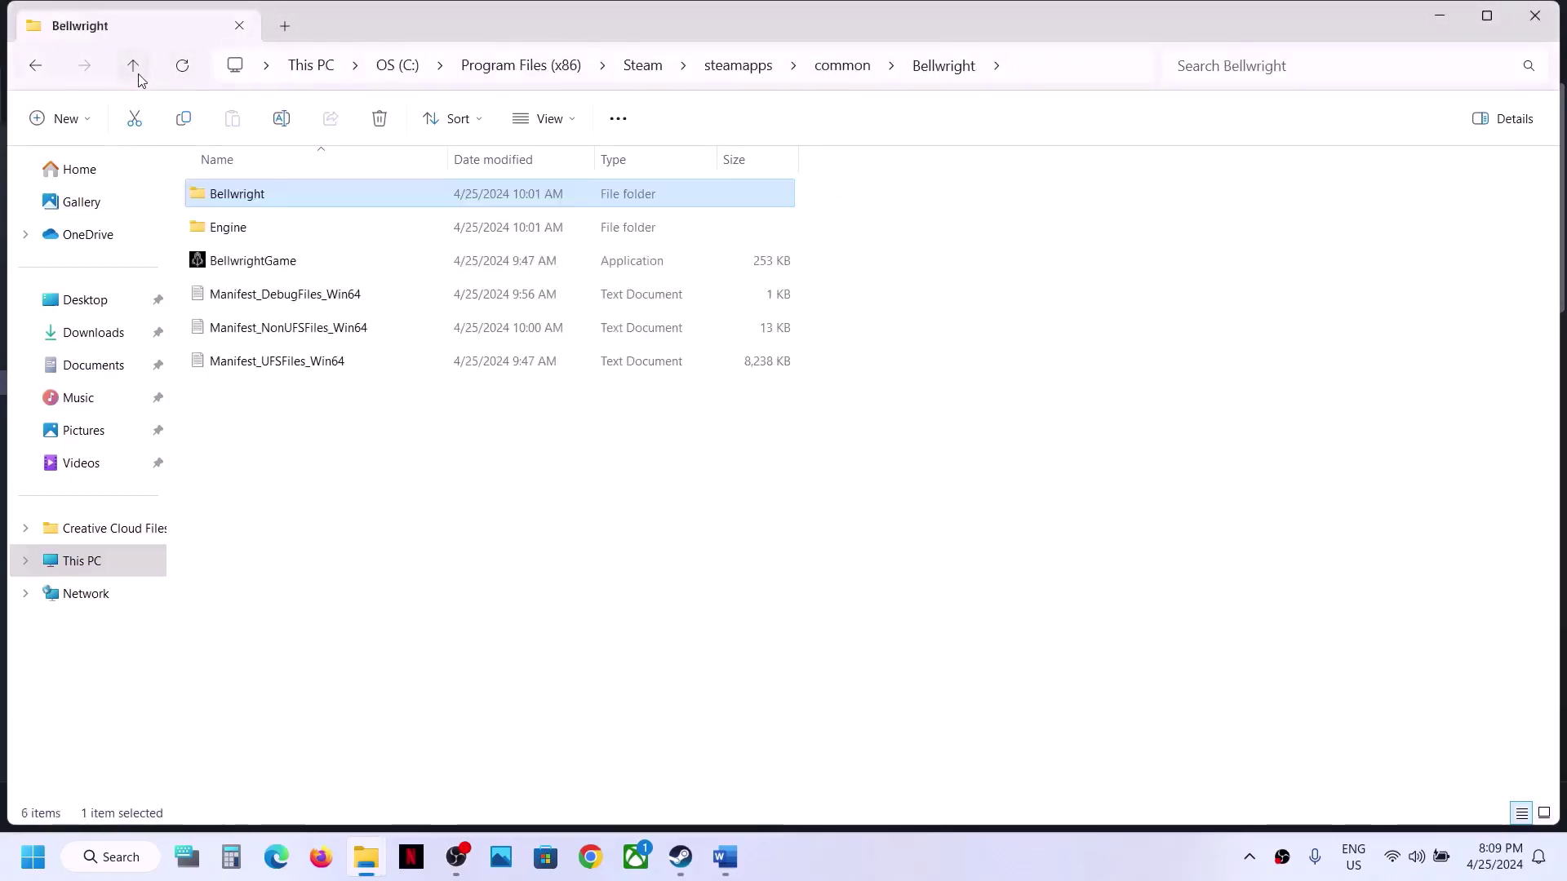
pyautogui.click(271, 266)
pyautogui.rightClick(270, 264)
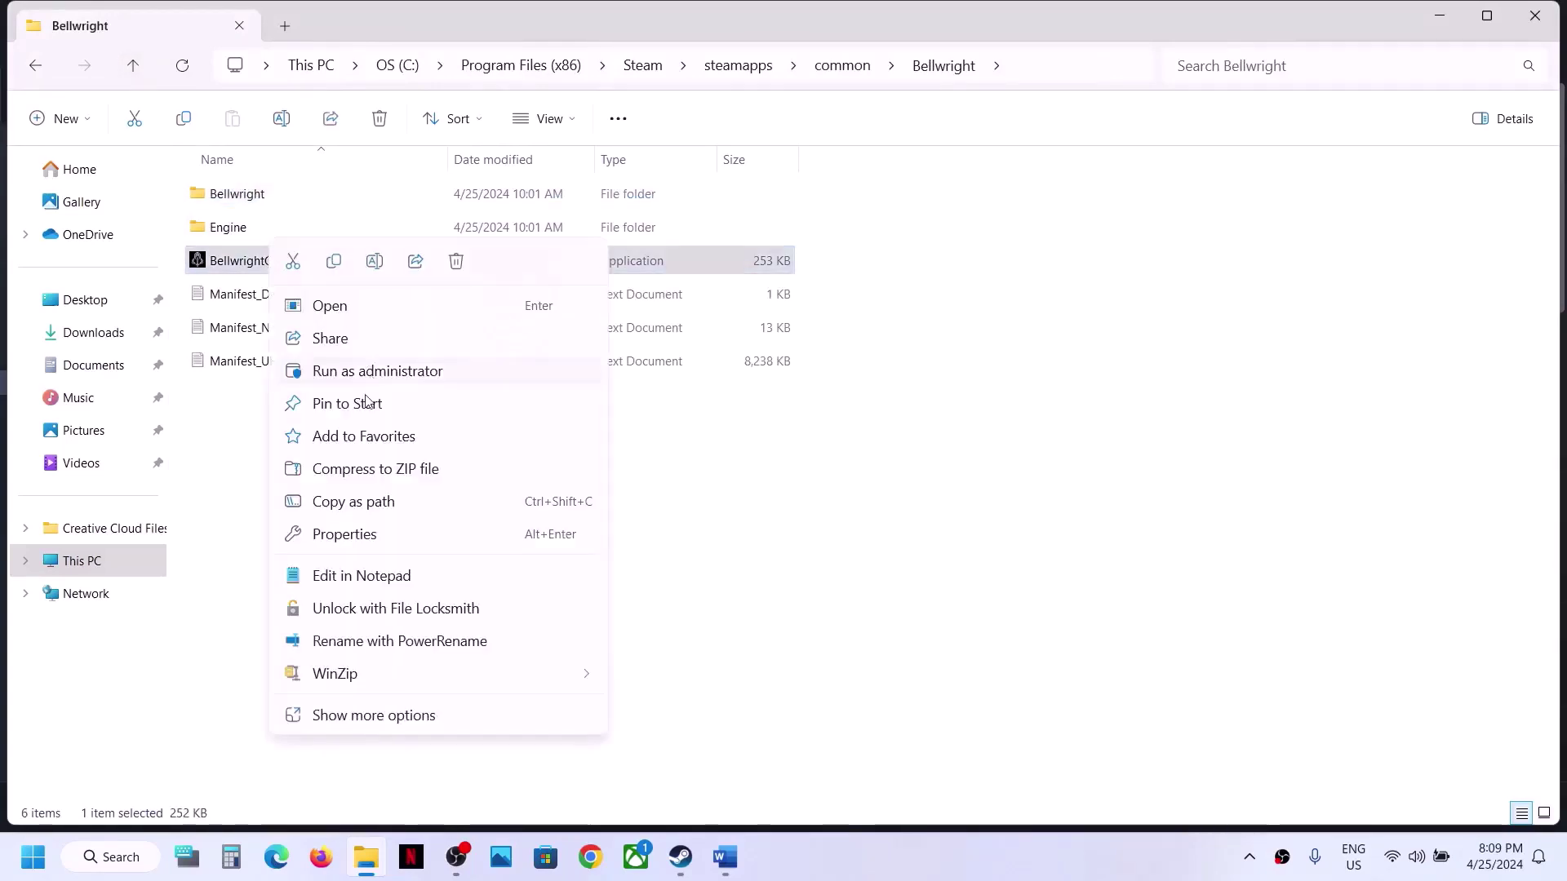
pyautogui.click(353, 536)
pyautogui.click(362, 318)
pyautogui.click(316, 452)
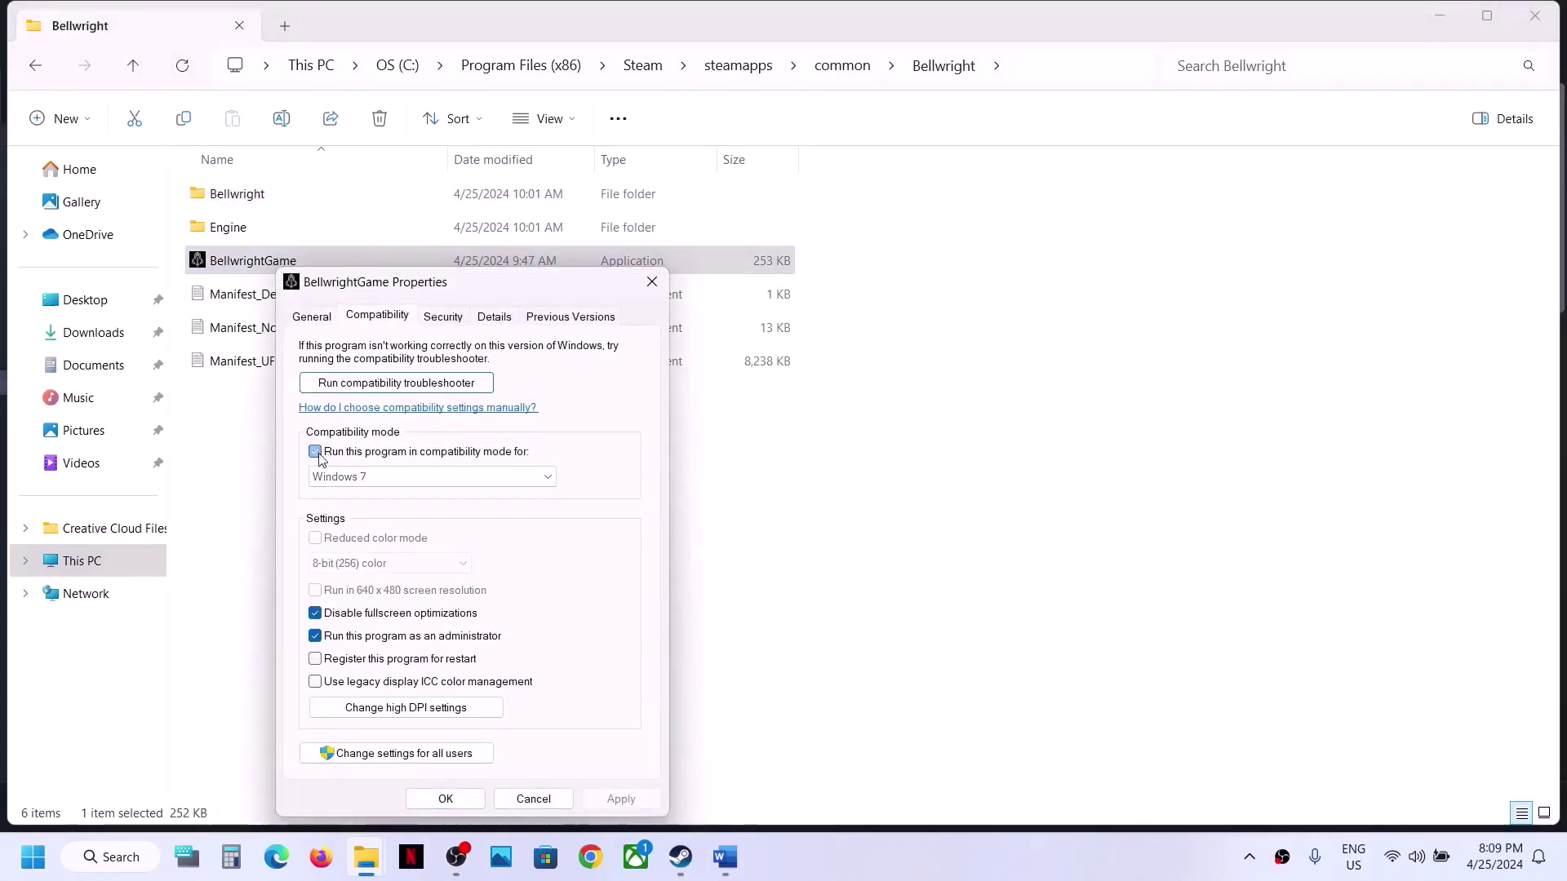
pyautogui.click(315, 637)
# Apply the BellwrightGame changes, then read Step 3 on -dx11/-d3d11 or -dx12 launch options.
pyautogui.click(615, 806)
pyautogui.click(480, 800)
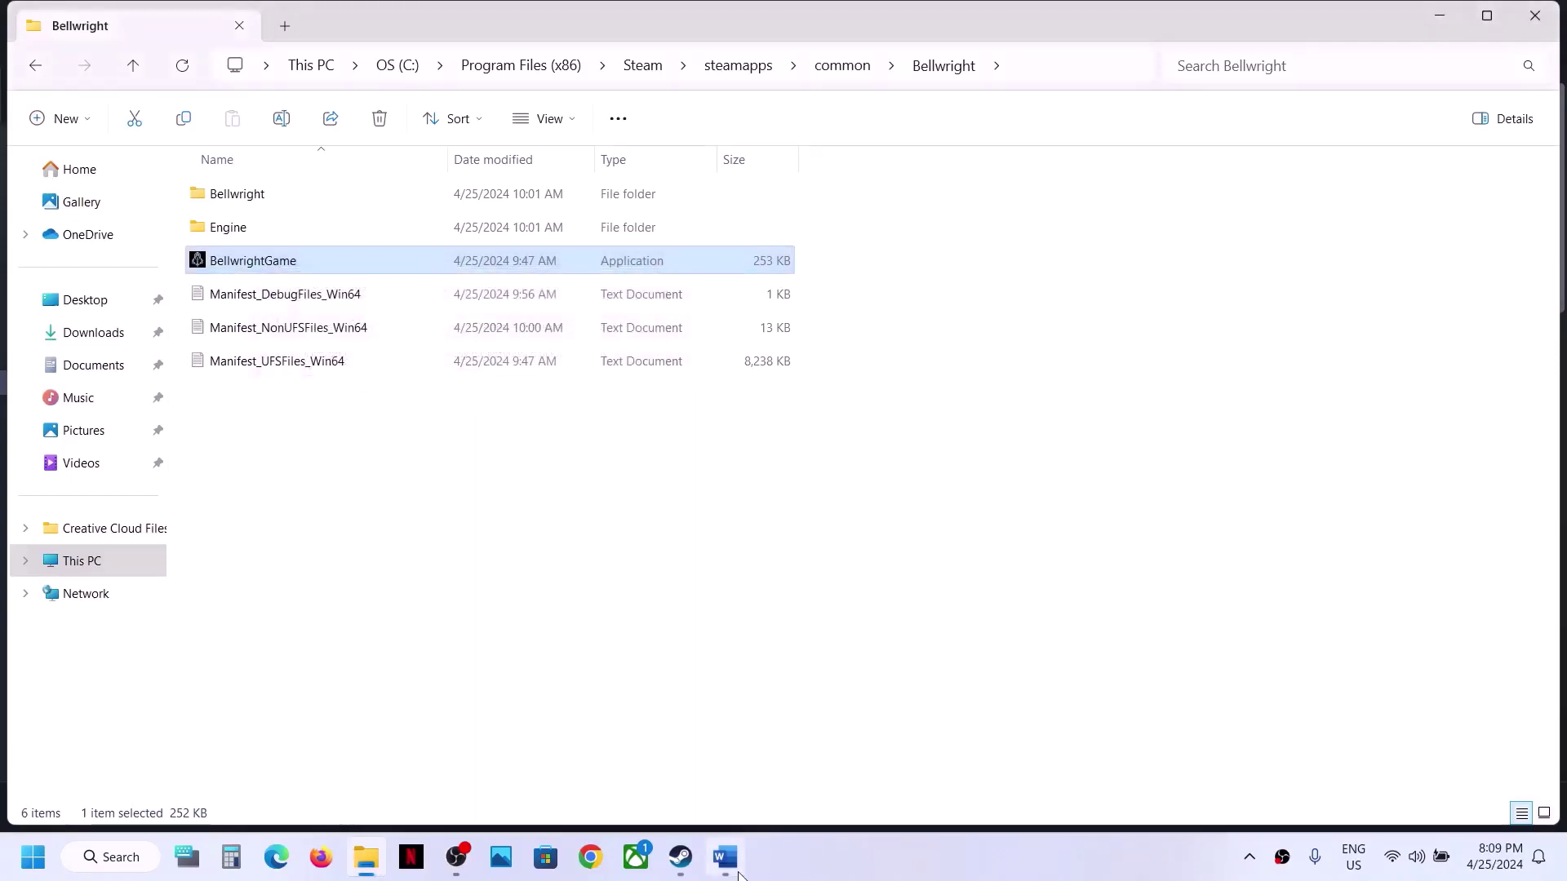
pyautogui.click(725, 856)
pyautogui.scroll(-3, 709, 611)
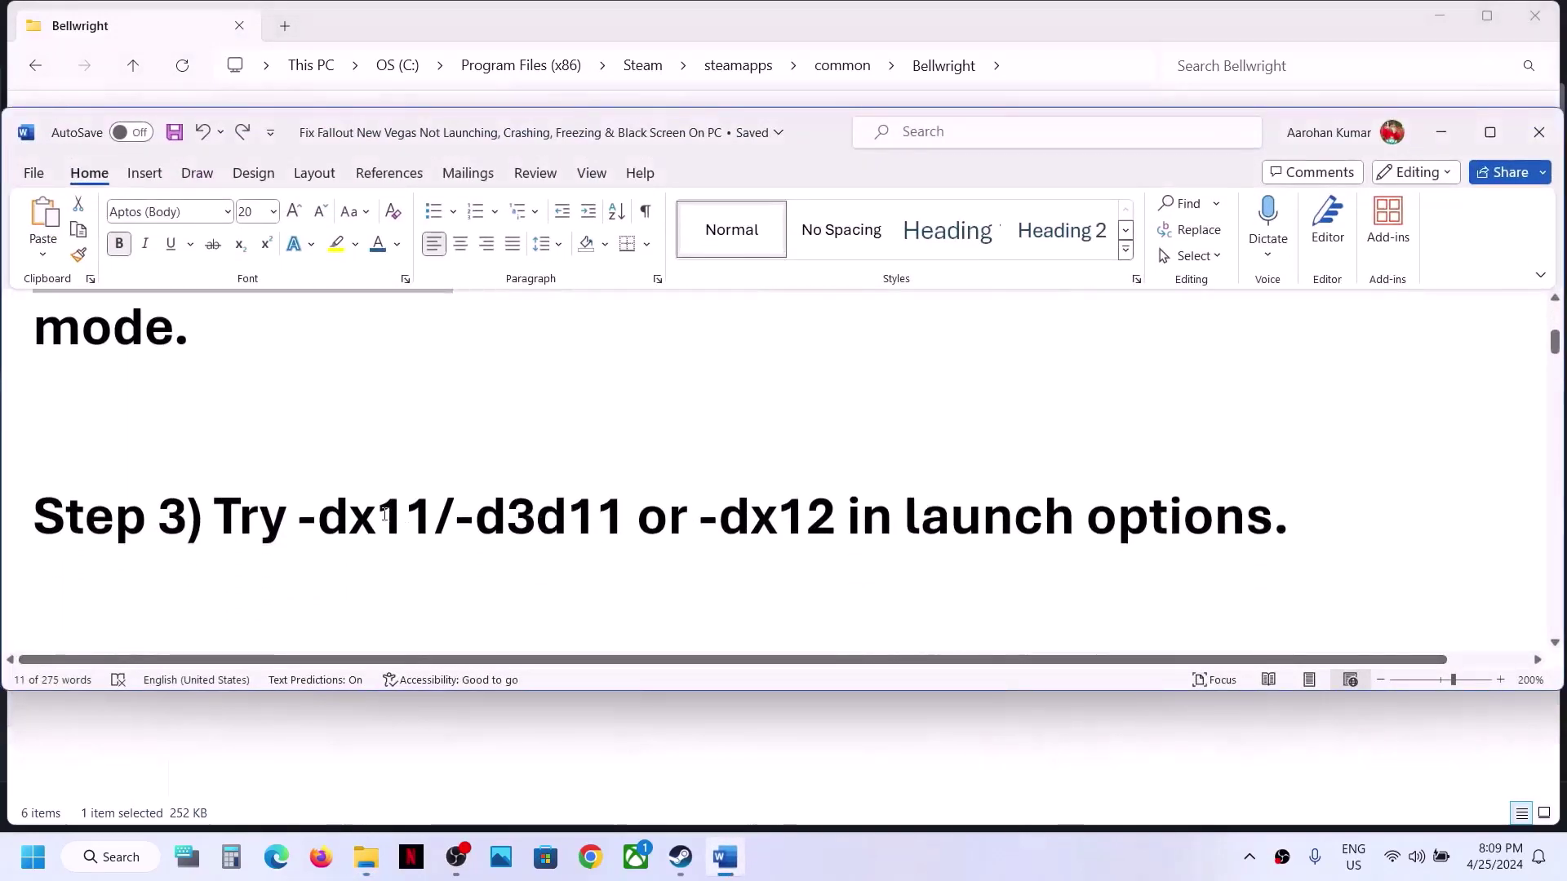
pyautogui.click(1443, 137)
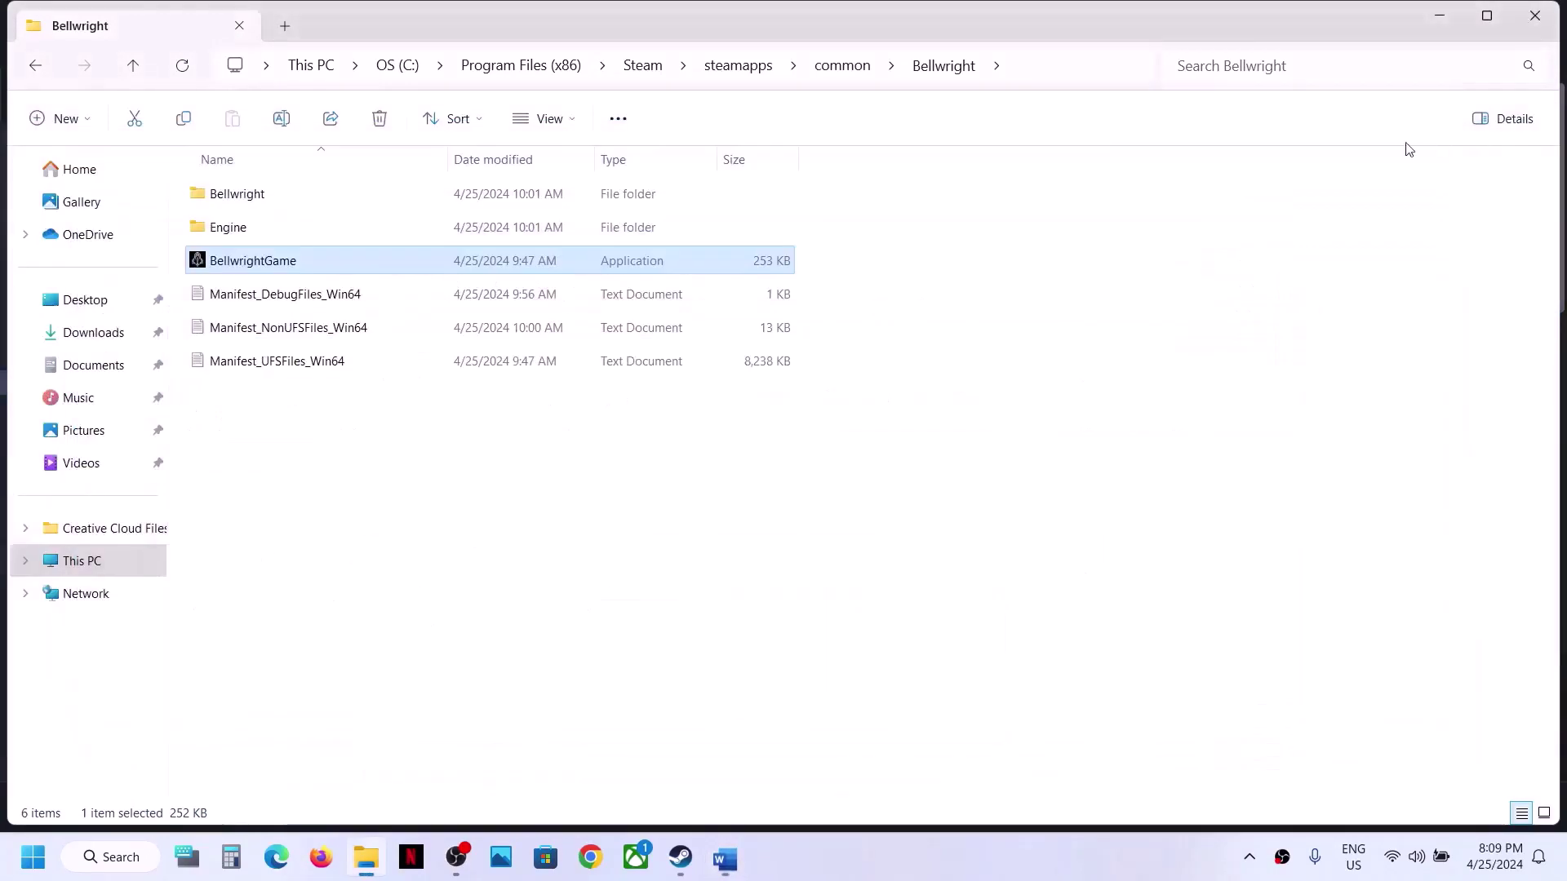
pyautogui.click(681, 856)
# Replace Bellwright's -windowed launch option with -dx11.
pyautogui.rightClick(135, 393)
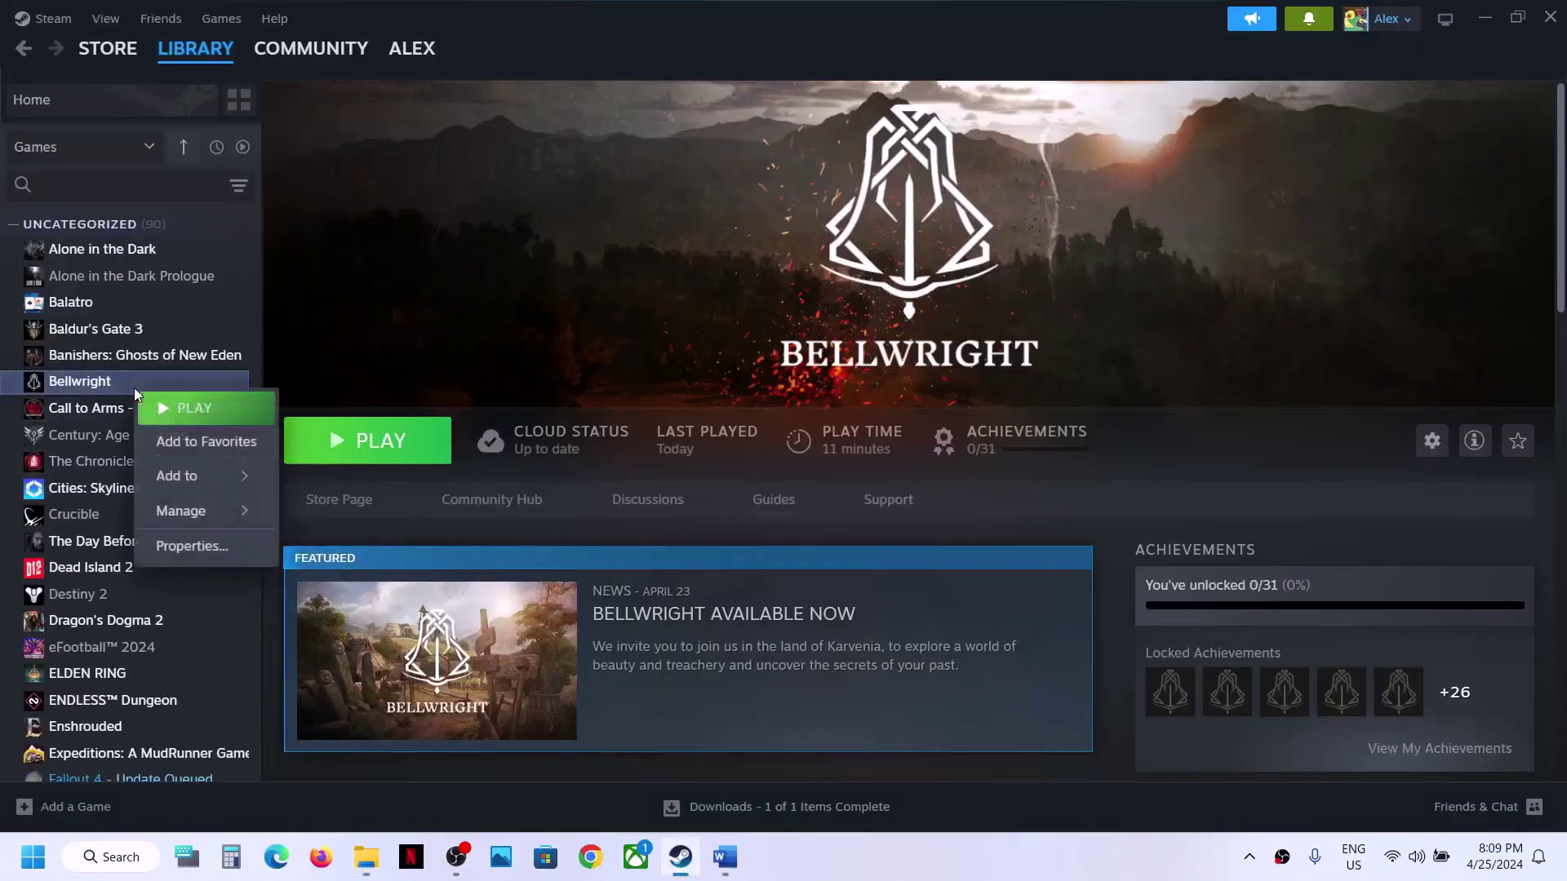
pyautogui.click(204, 546)
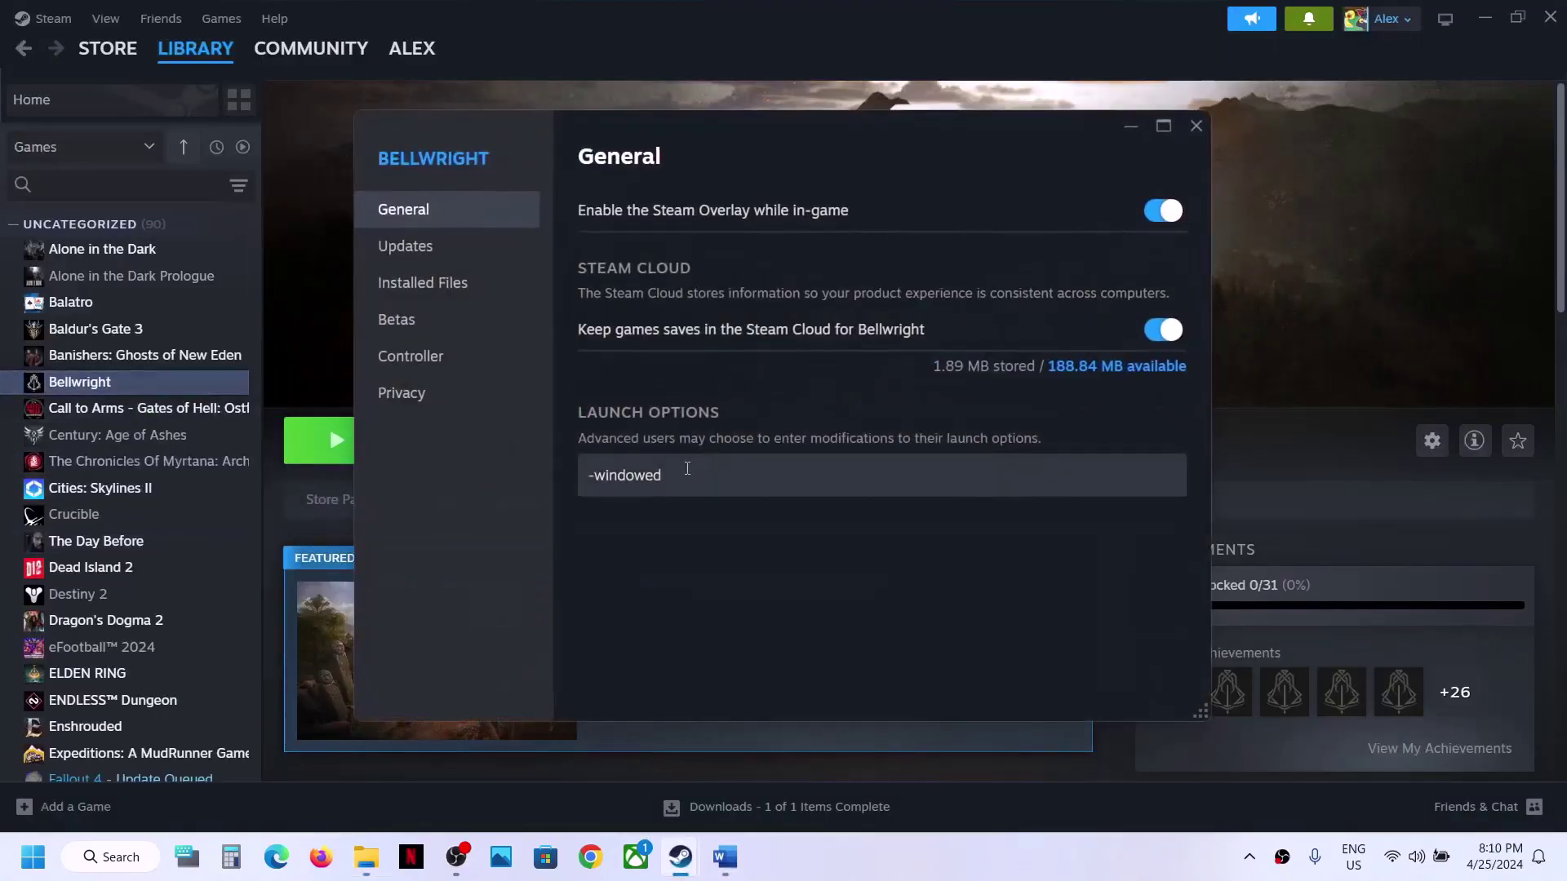
pyautogui.moveTo(689, 469); pyautogui.dragTo(426, 514)
pyautogui.press('BackSpace')
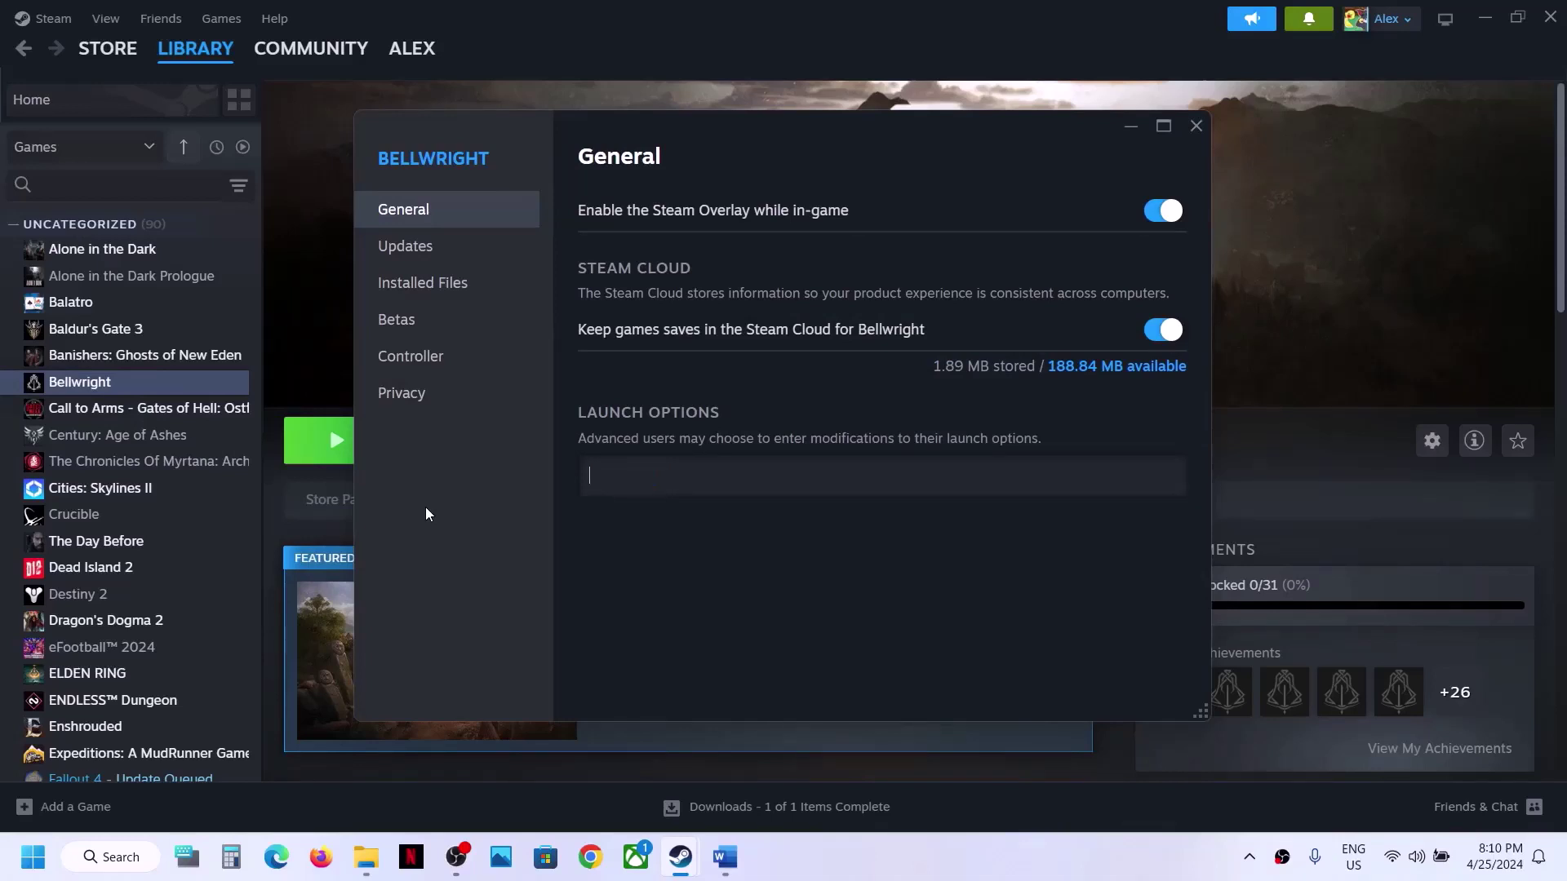
pyautogui.write('-dx11')
pyautogui.click(654, 594)
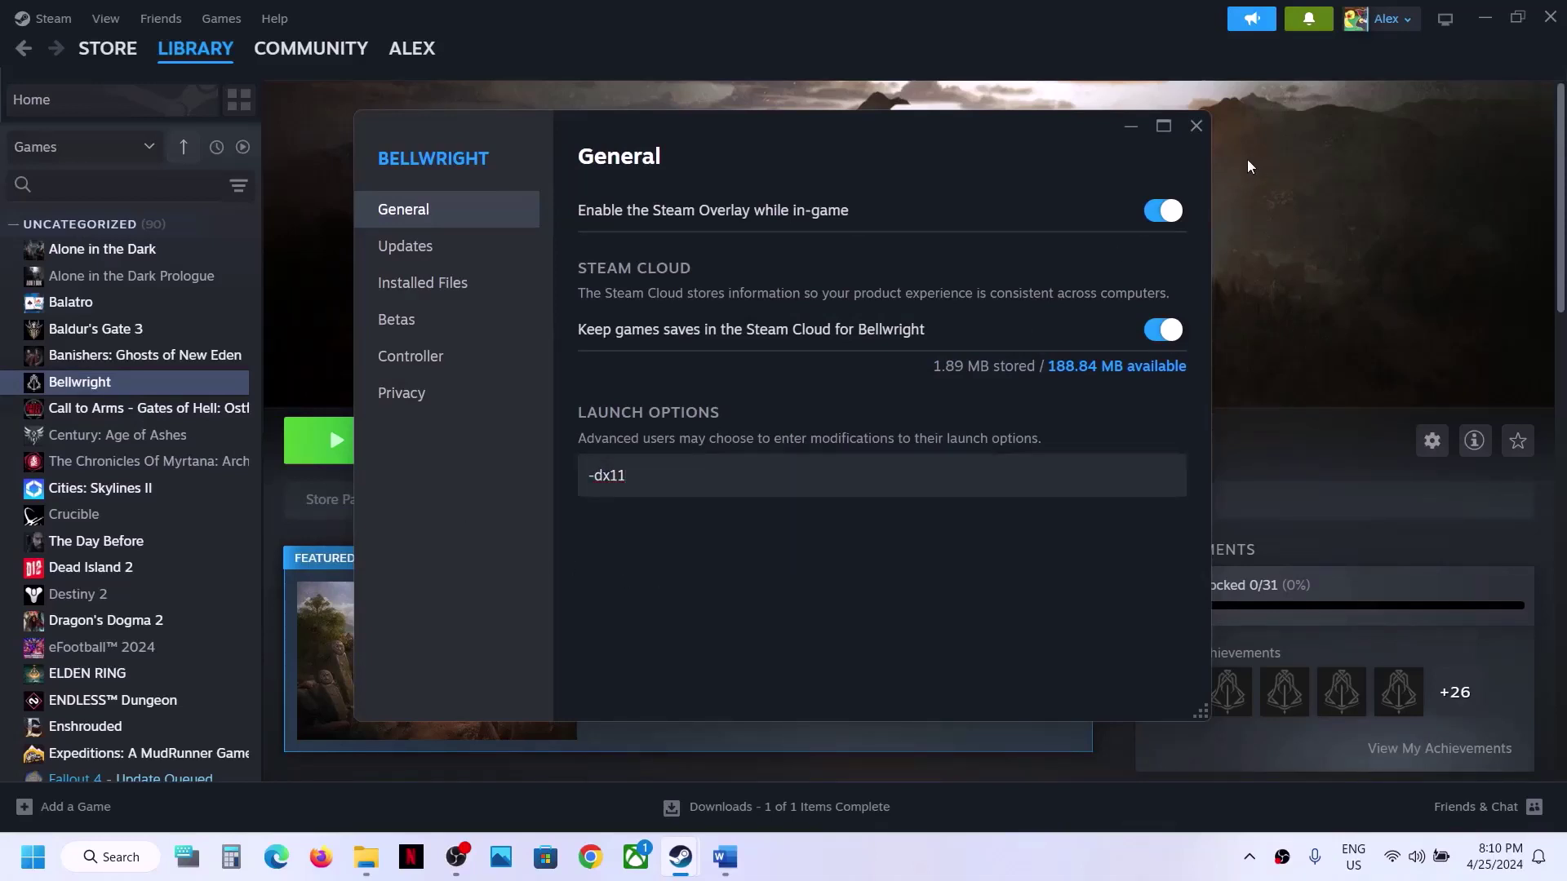
pyautogui.click(1204, 131)
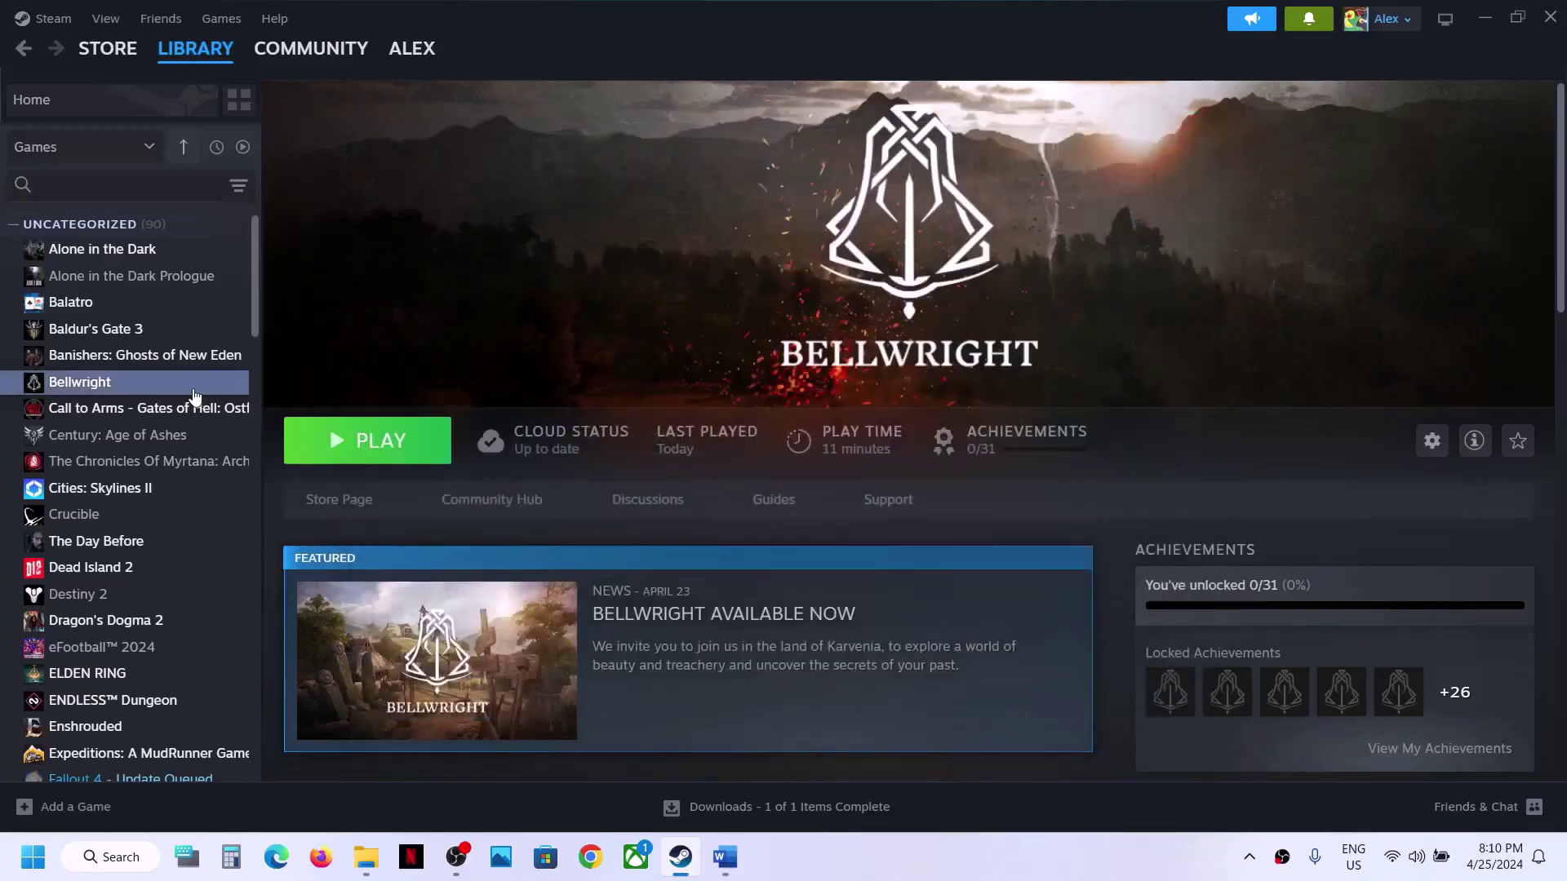
# Change Bellwright's launch option from -dx11 to -d3d11.
pyautogui.rightClick(204, 393)
pyautogui.click(276, 547)
pyautogui.click(701, 472)
pyautogui.hotkey('ctrl', 'a')
pyautogui.write('-')
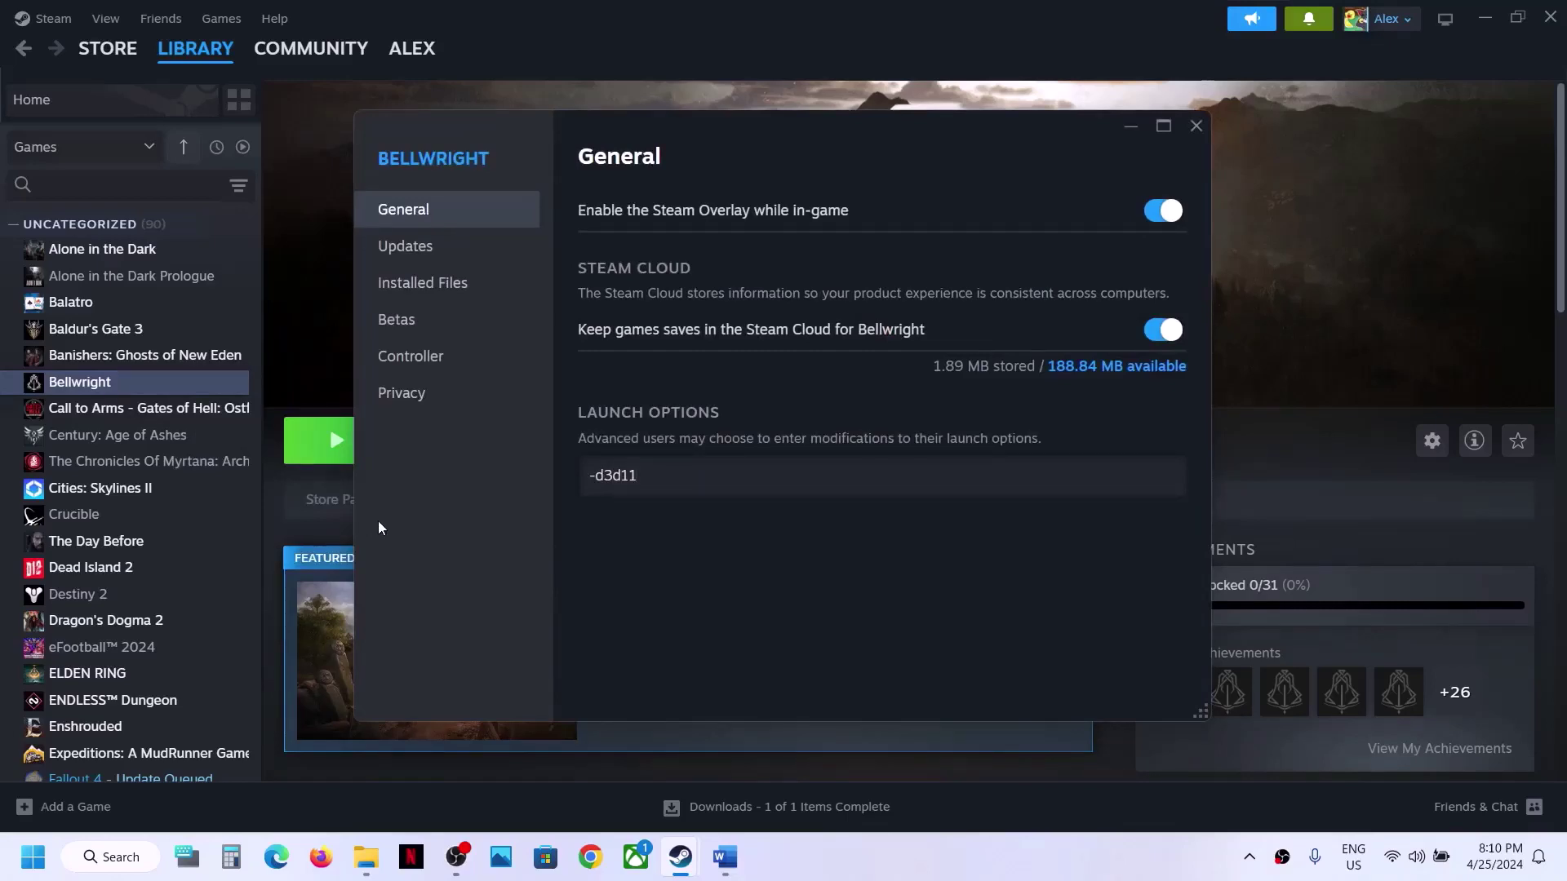
pyautogui.click(1025, 366)
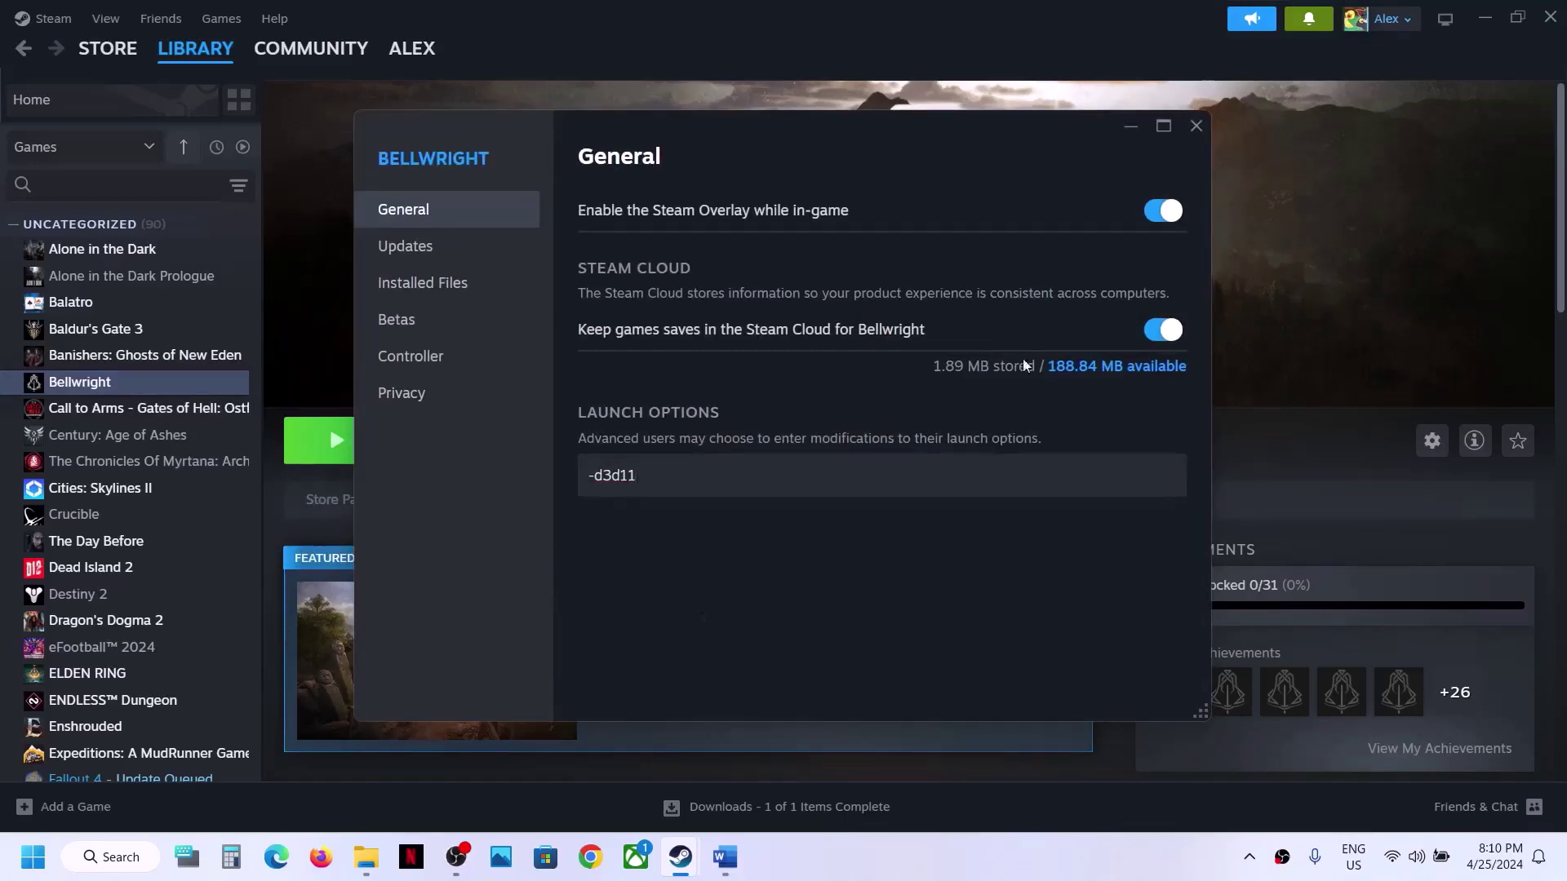
pyautogui.click(1196, 125)
# Change Bellwright's launch option from -d3d11 to -dx12.
pyautogui.rightClick(152, 393)
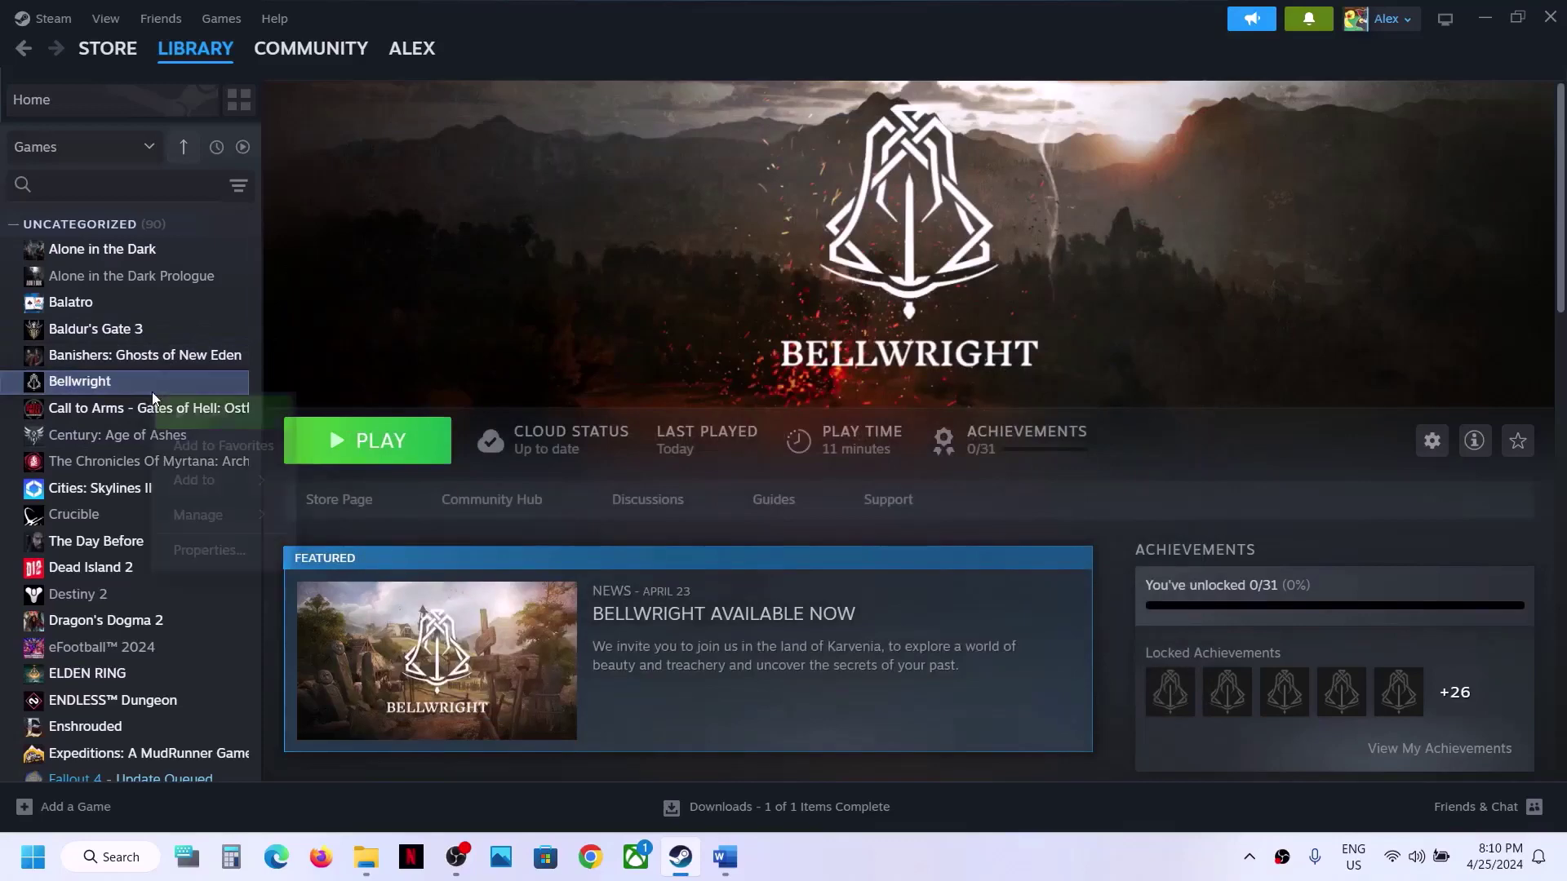
pyautogui.click(210, 550)
pyautogui.moveTo(639, 474); pyautogui.dragTo(464, 486)
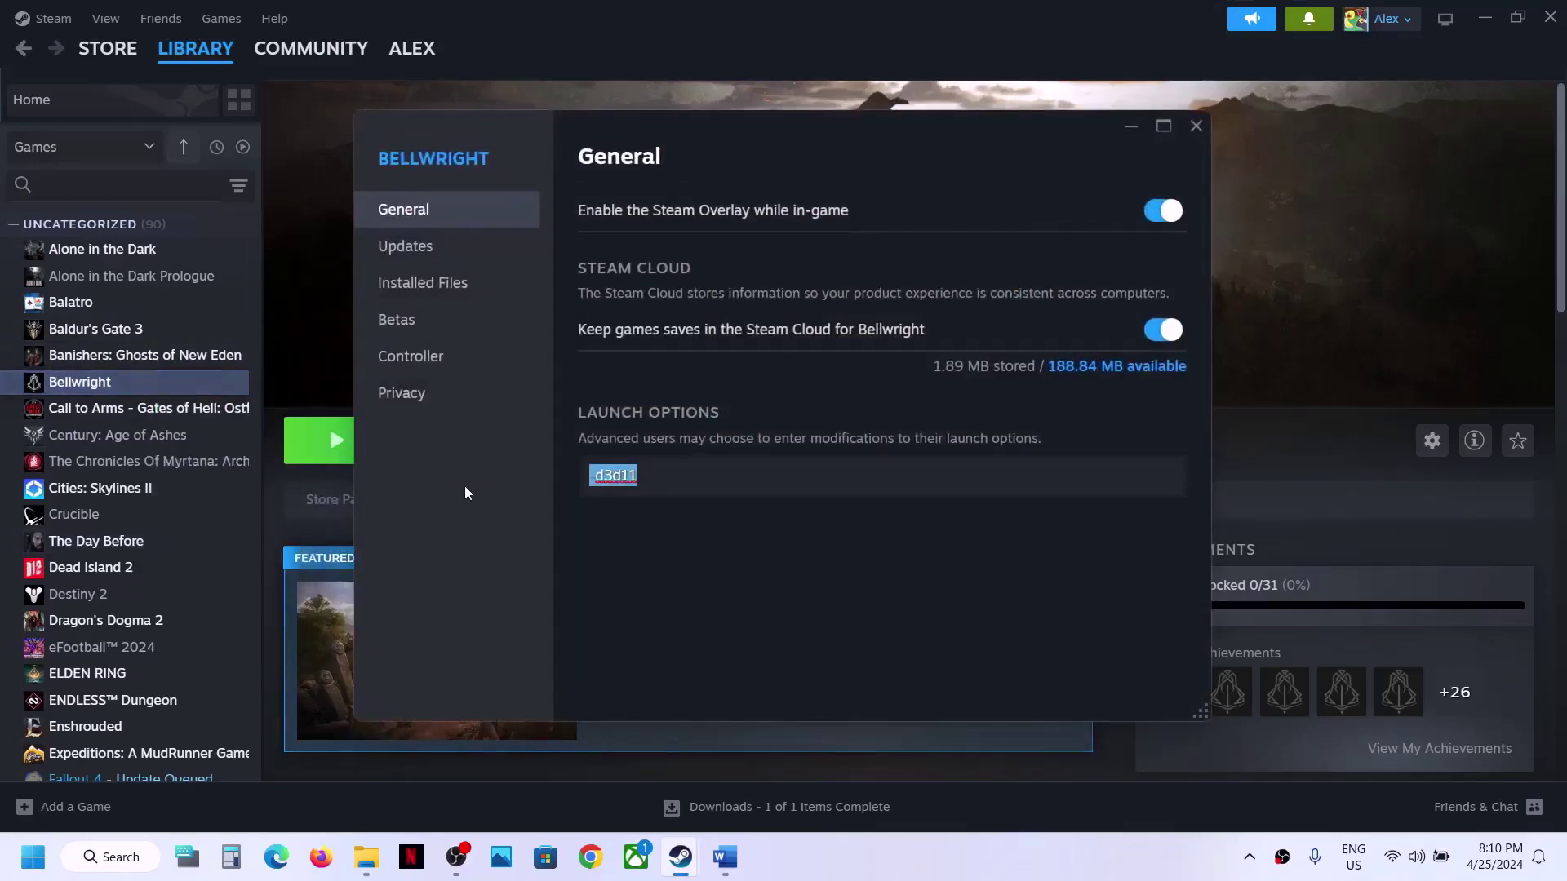
pyautogui.write('-dx12')
pyautogui.click(1196, 126)
# Clear Bellwright's launch options so the field is empty.
pyautogui.rightClick(154, 381)
pyautogui.click(228, 532)
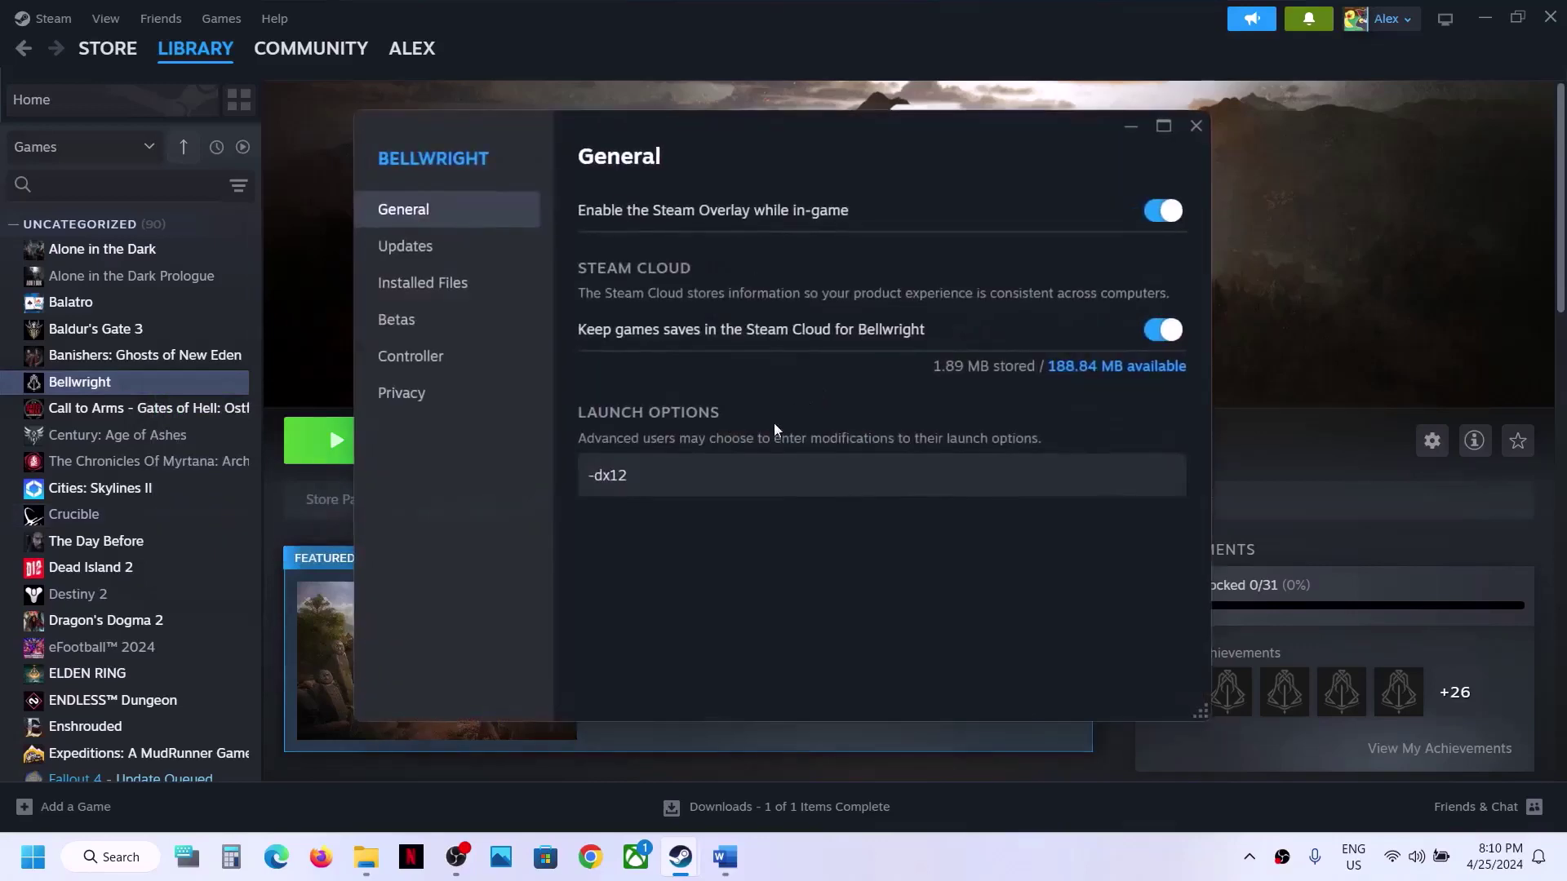
pyautogui.hotkey('ctrl', 'a')
pyautogui.press('BackSpace')
pyautogui.click(880, 569)
pyautogui.click(1195, 127)
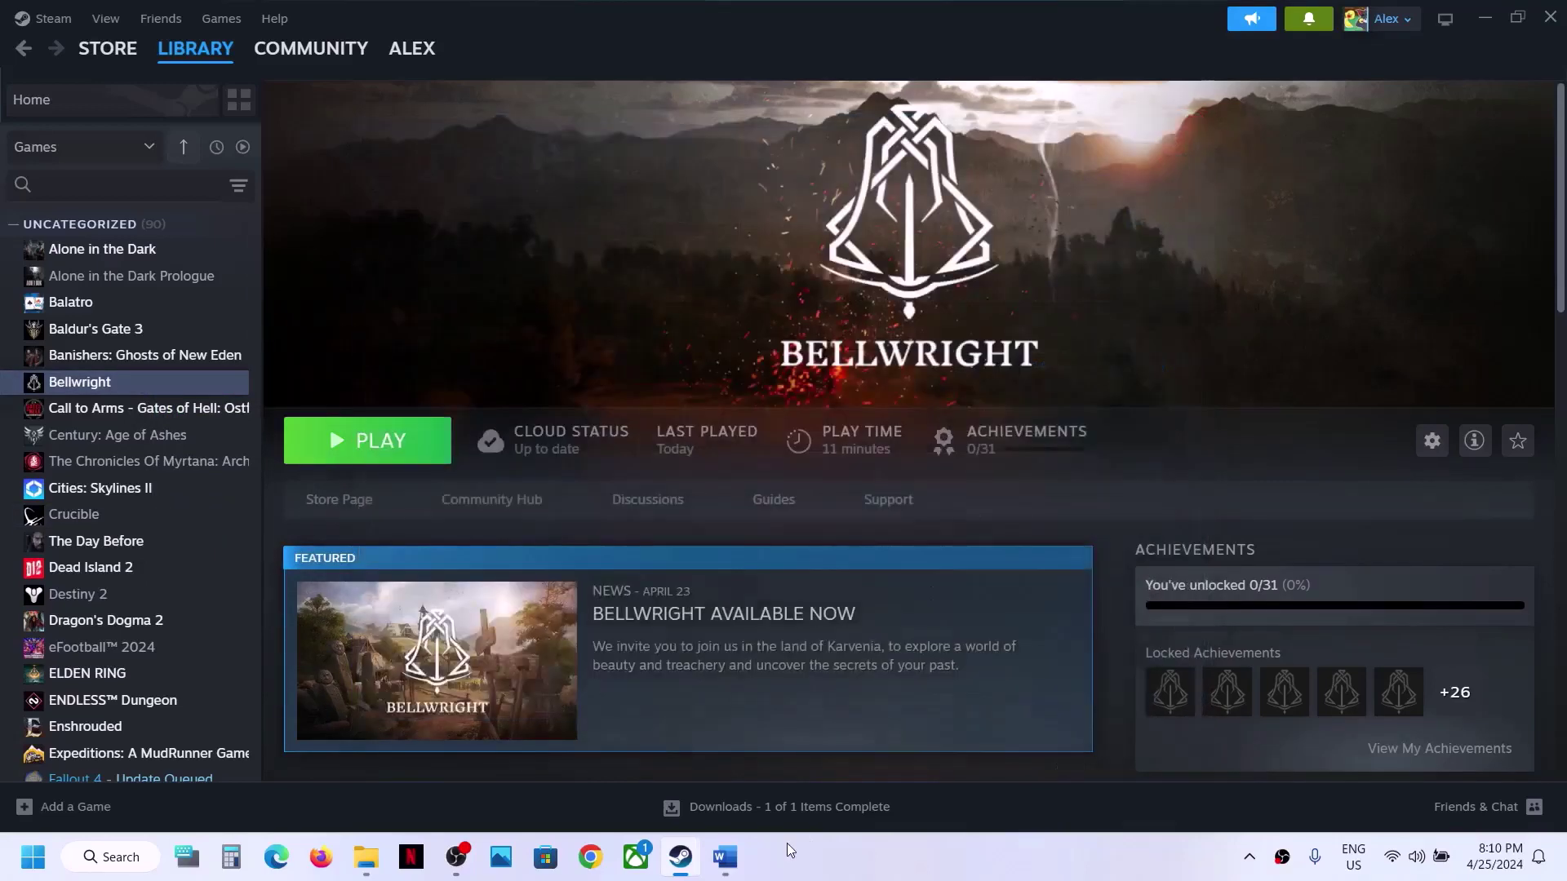
pyautogui.click(723, 859)
# Following the guide's verify step, verify Bellwright's game files in Properties > Installed Files.
pyautogui.scroll(-3, 575, 502)
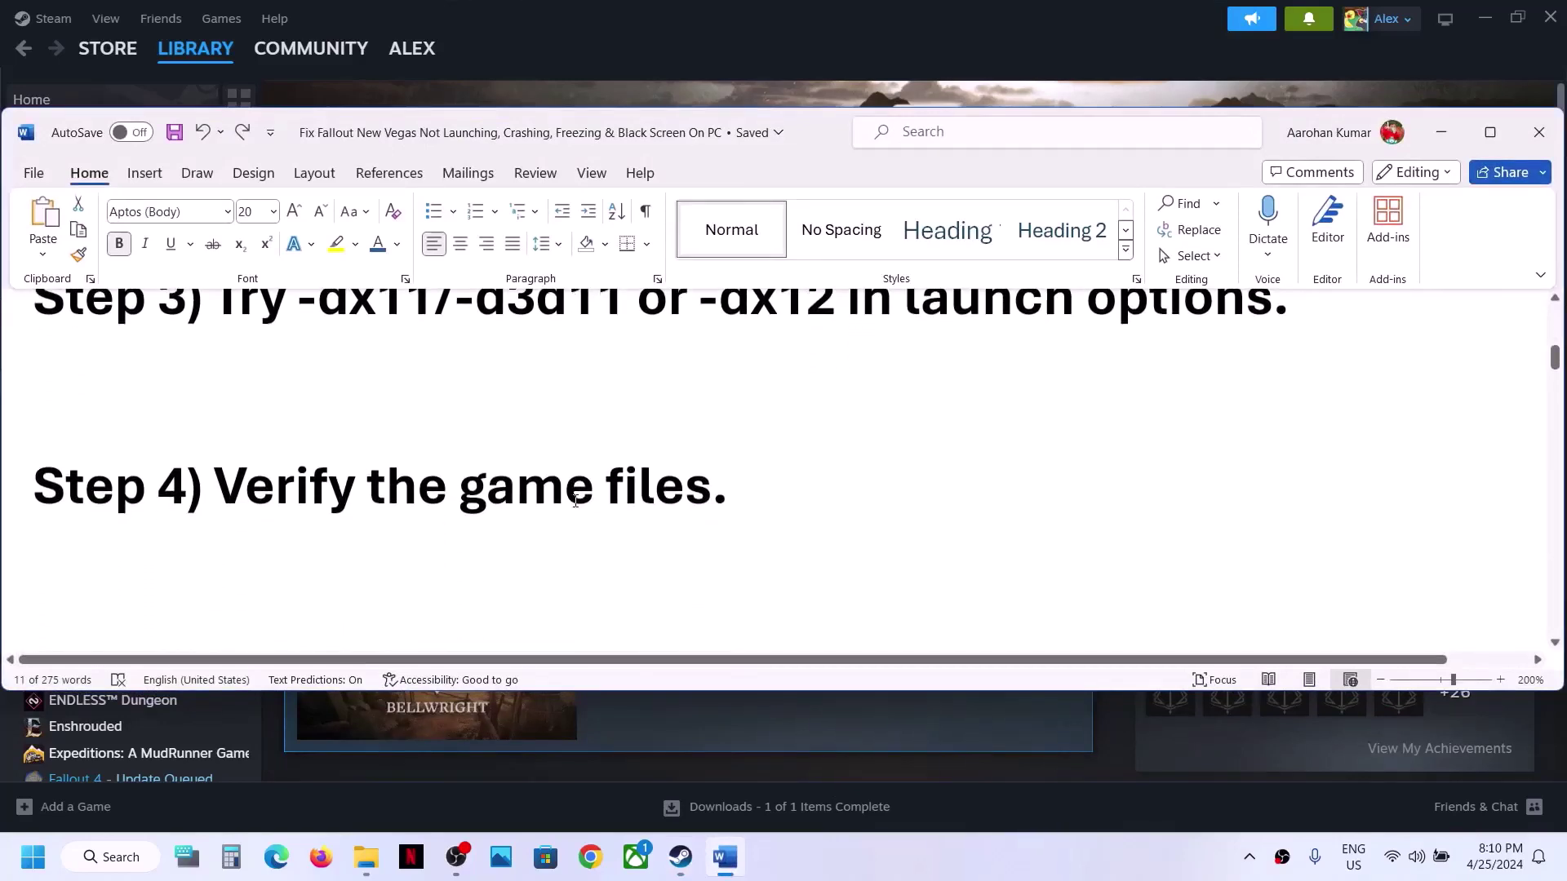
pyautogui.moveTo(324, 484); pyautogui.dragTo(790, 482)
pyautogui.click(816, 26)
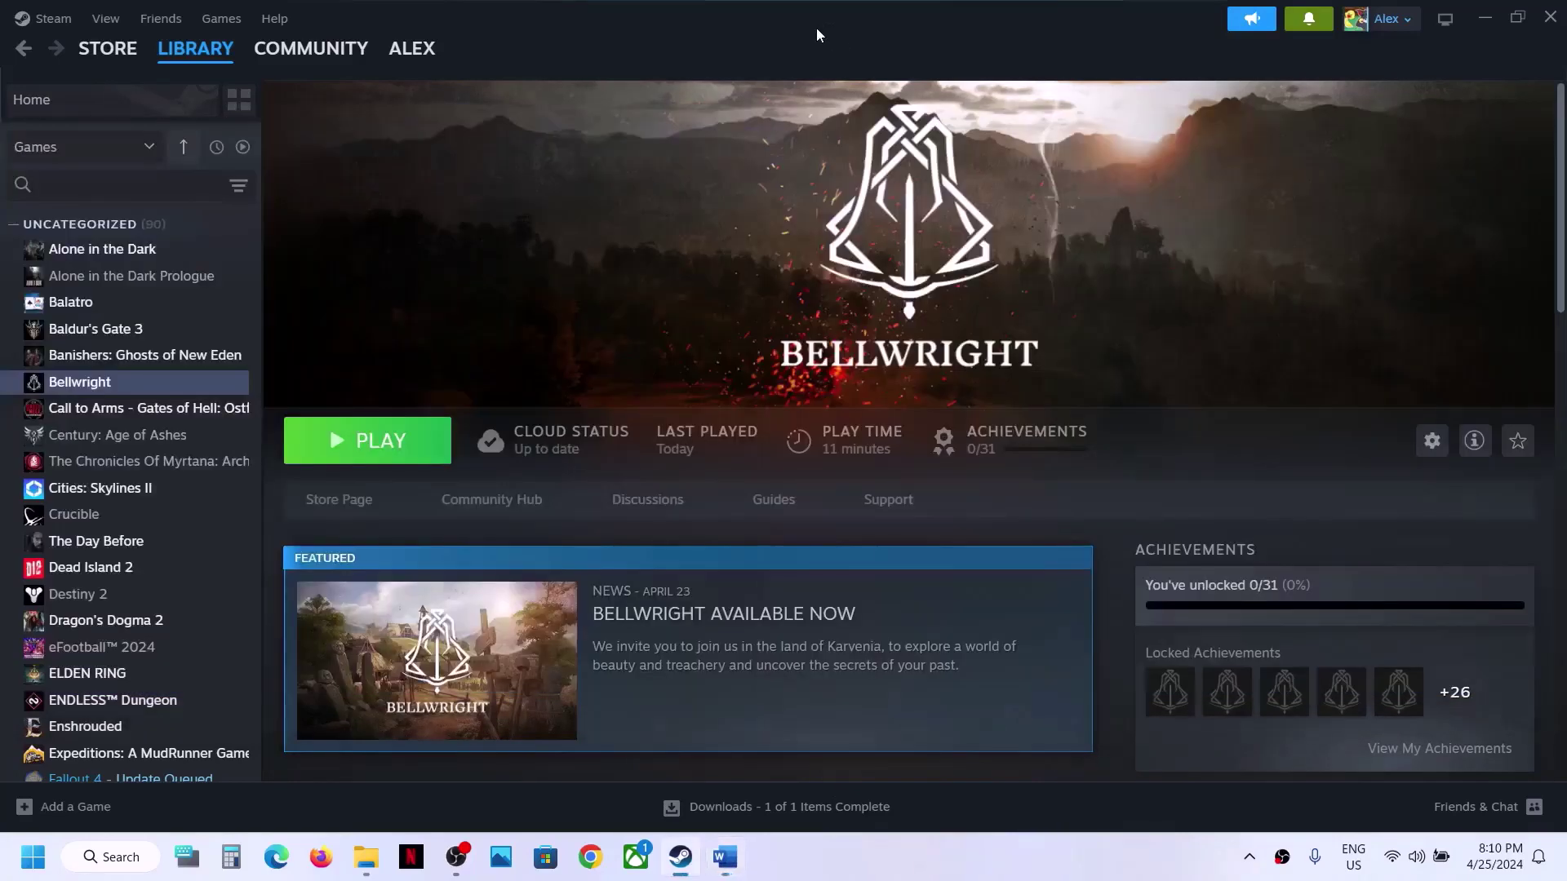
pyautogui.rightClick(145, 385)
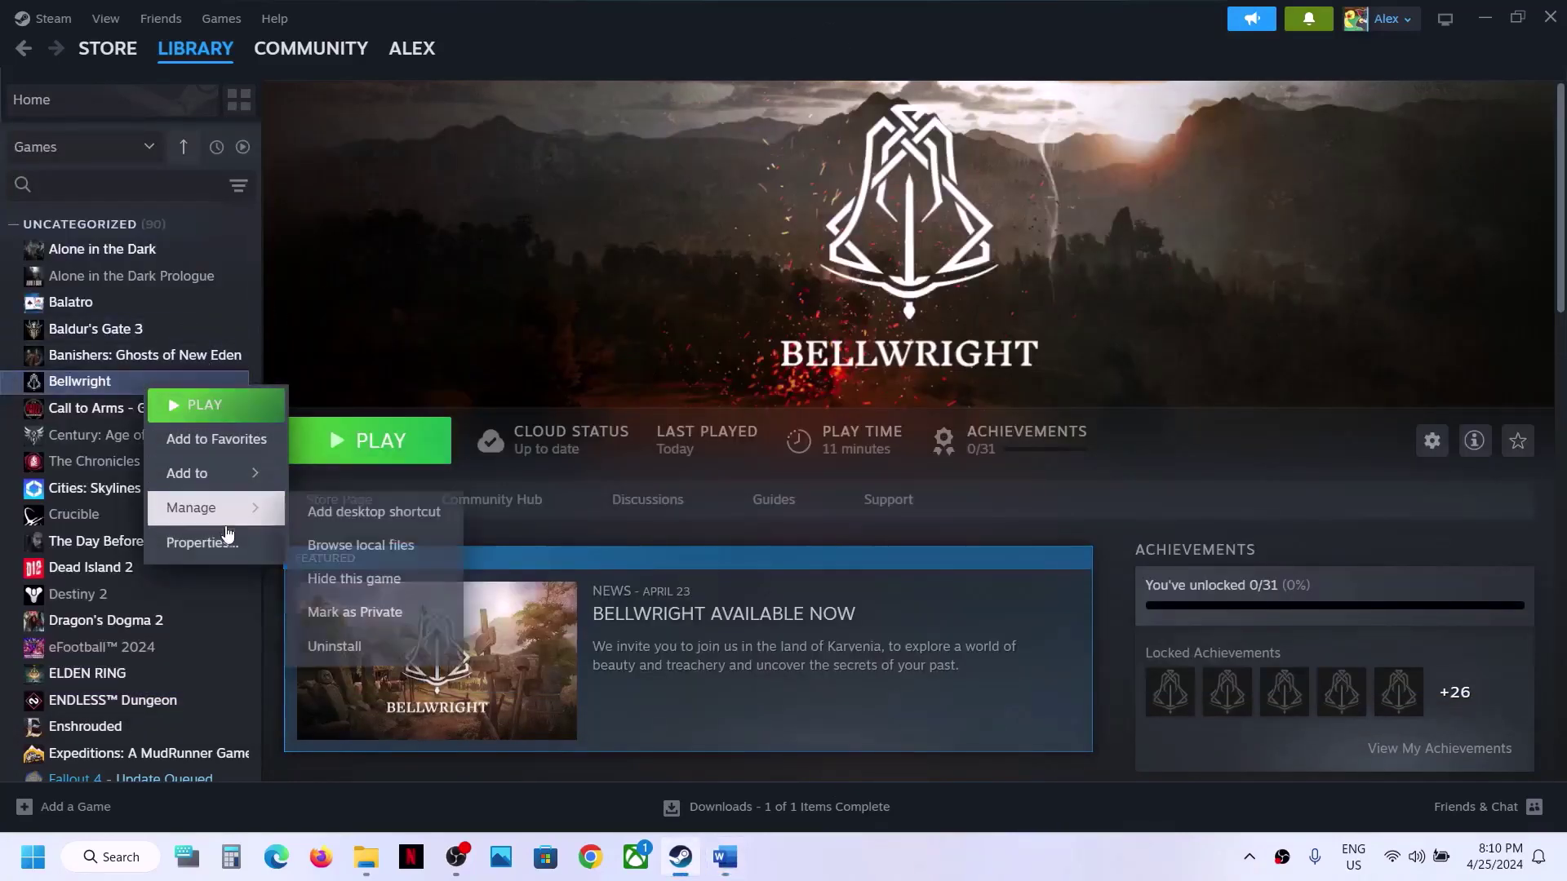
pyautogui.click(226, 545)
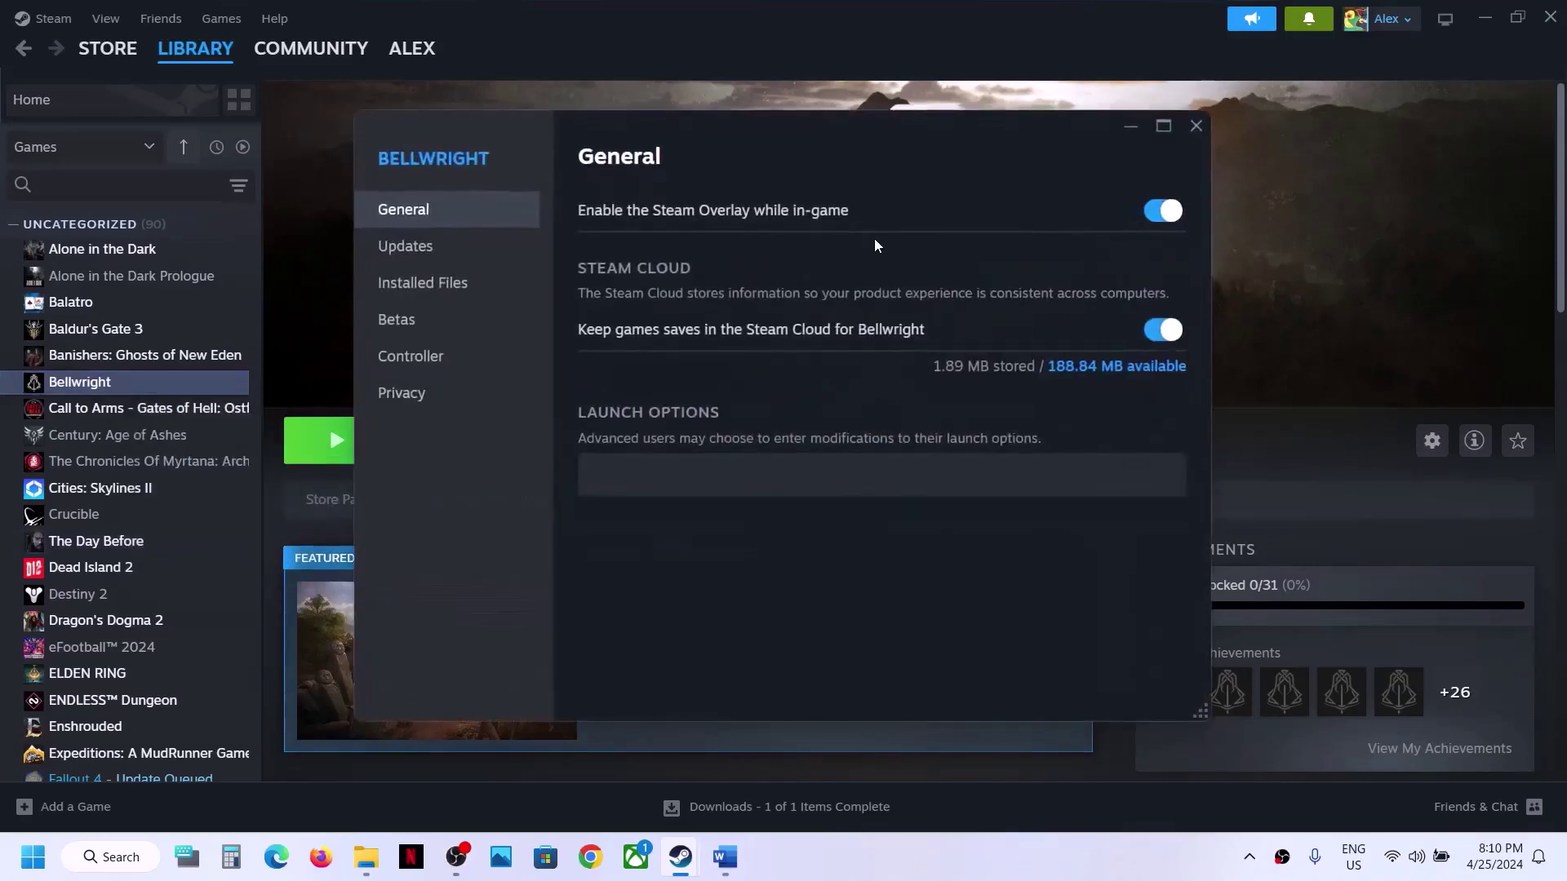
pyautogui.click(444, 288)
pyautogui.click(1098, 360)
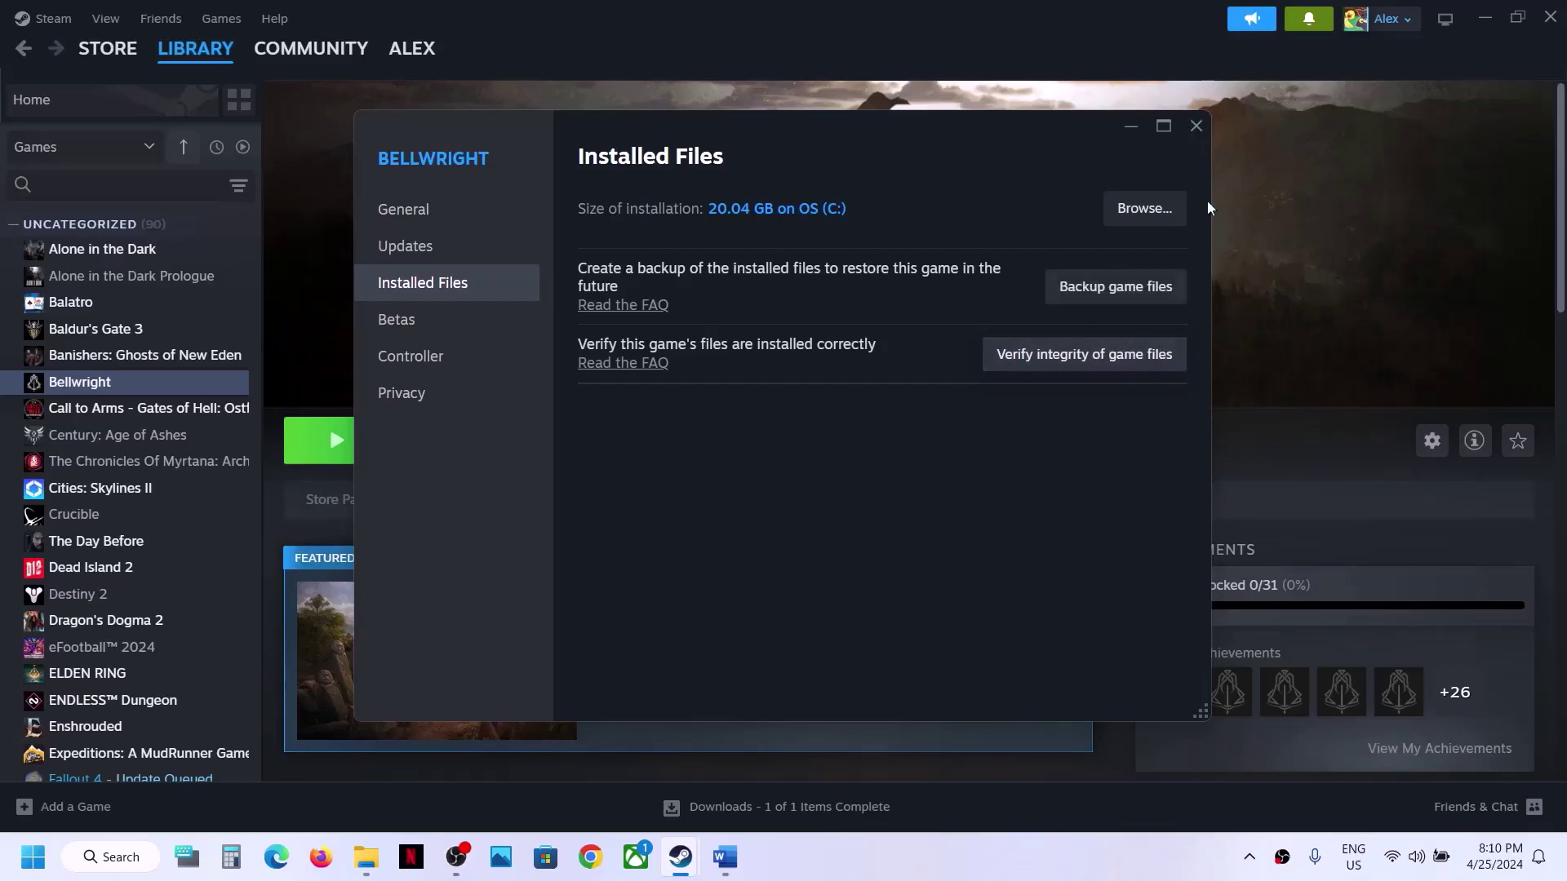
pyautogui.click(1196, 128)
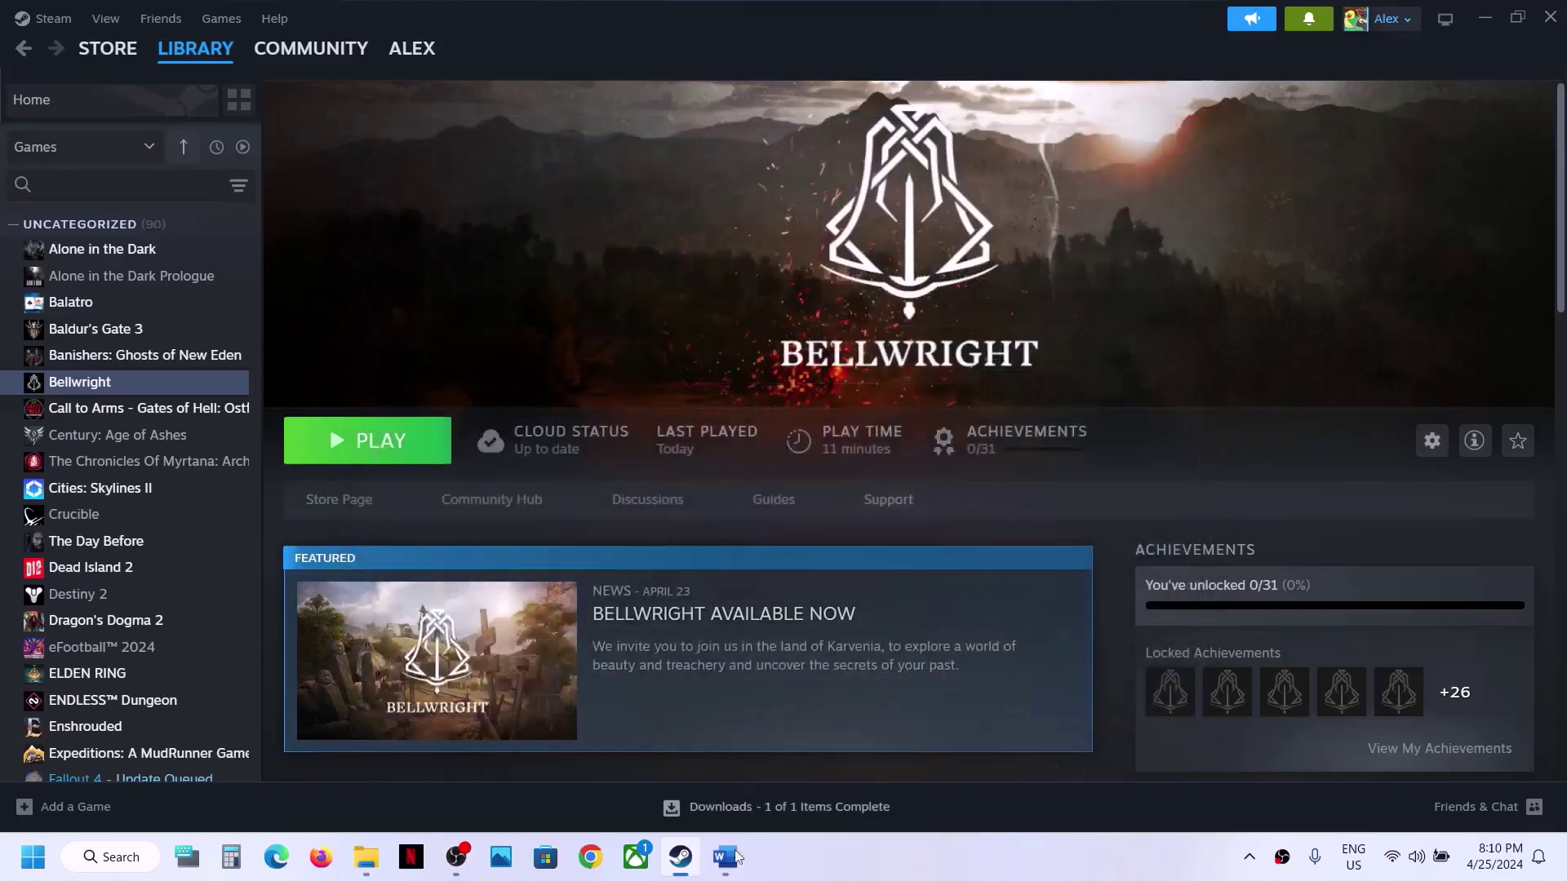
pyautogui.click(724, 857)
# Scroll to Step 5, highlight 'game exe' and 'Windows Security', and bring up Start.
pyautogui.scroll(-3, 567, 539)
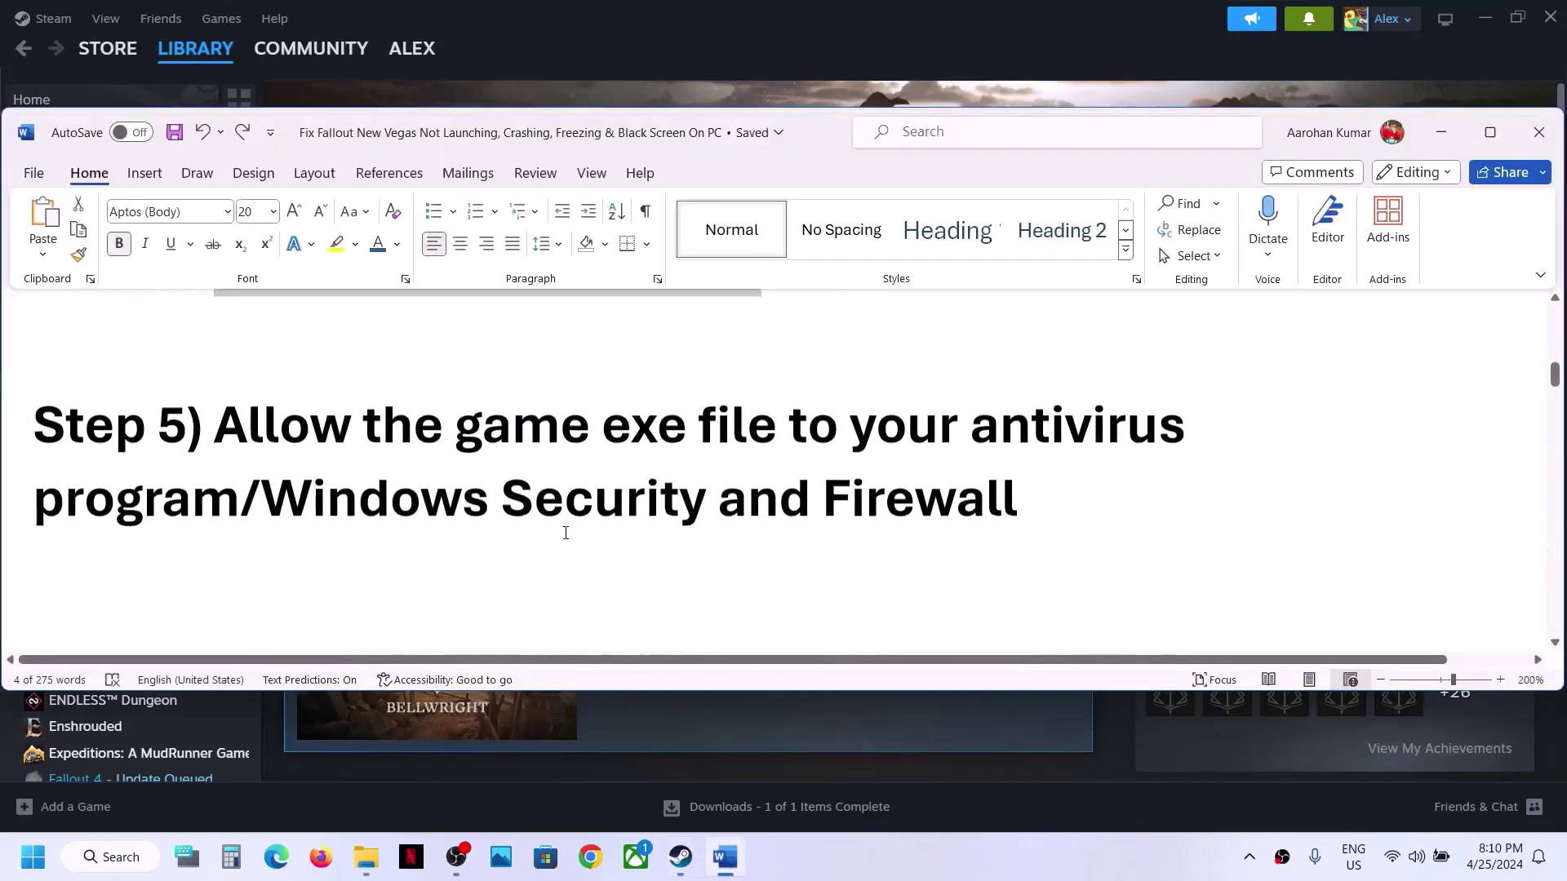
pyautogui.moveTo(234, 420); pyautogui.dragTo(242, 500)
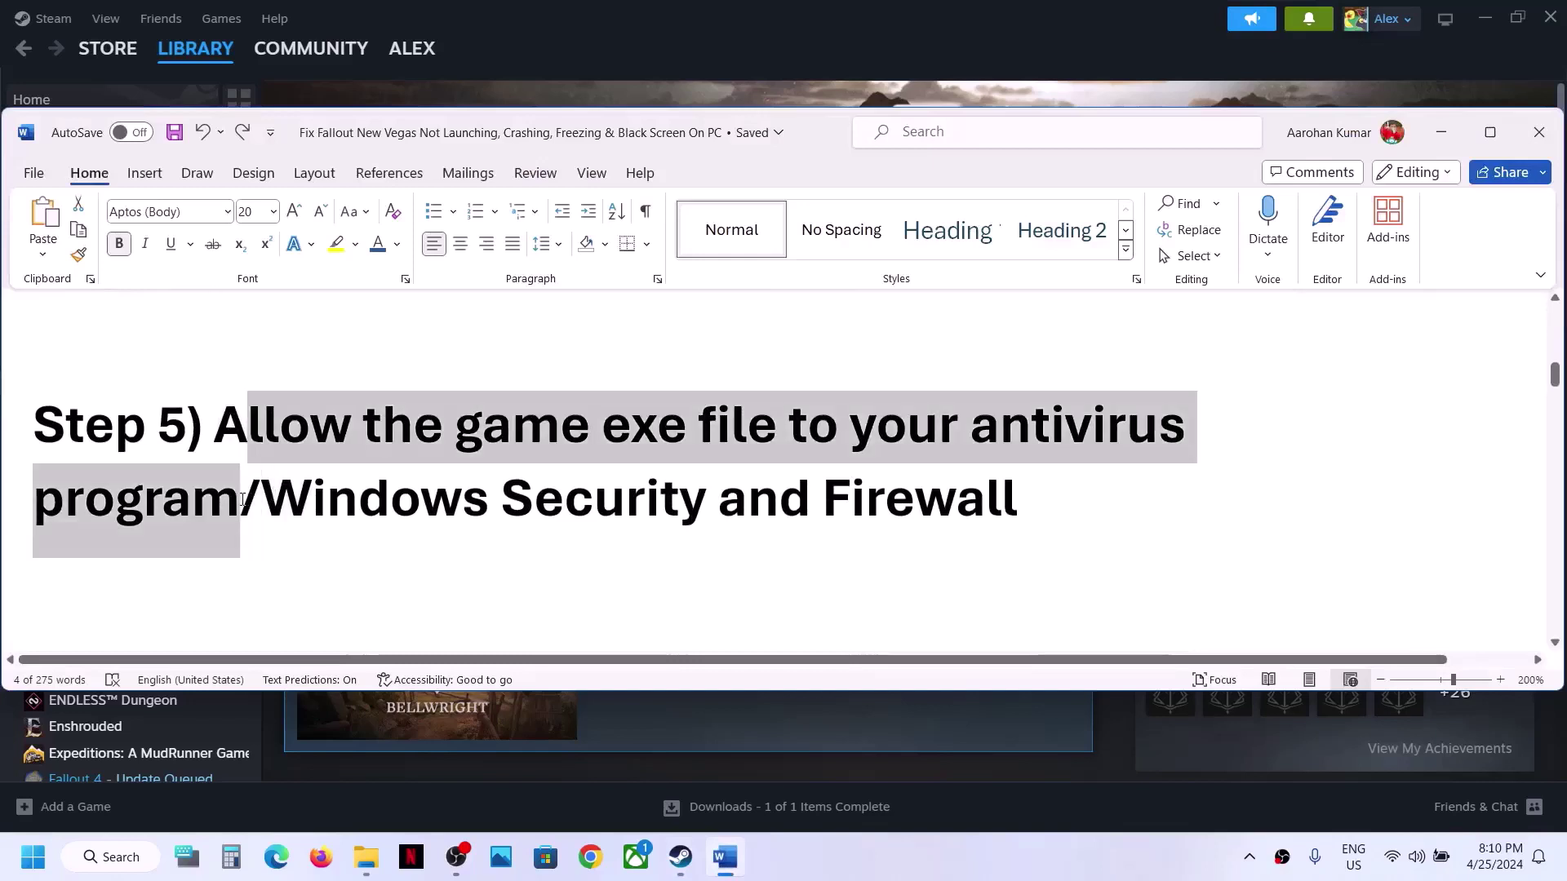
pyautogui.click(242, 499)
pyautogui.moveTo(212, 428); pyautogui.dragTo(242, 499)
pyautogui.click(241, 500)
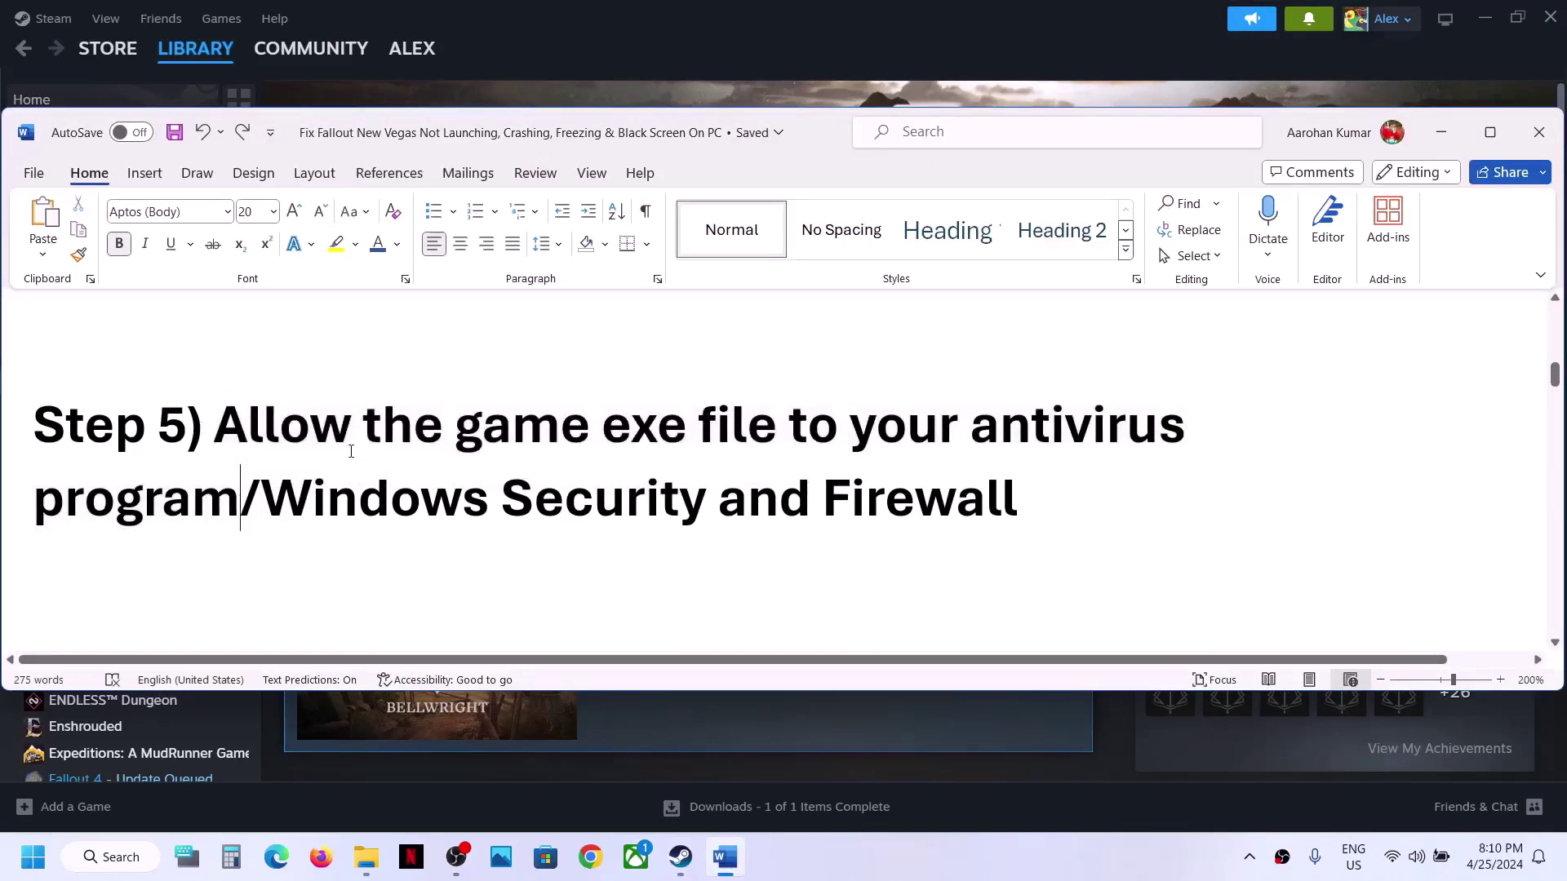
pyautogui.moveTo(450, 429); pyautogui.dragTo(699, 417)
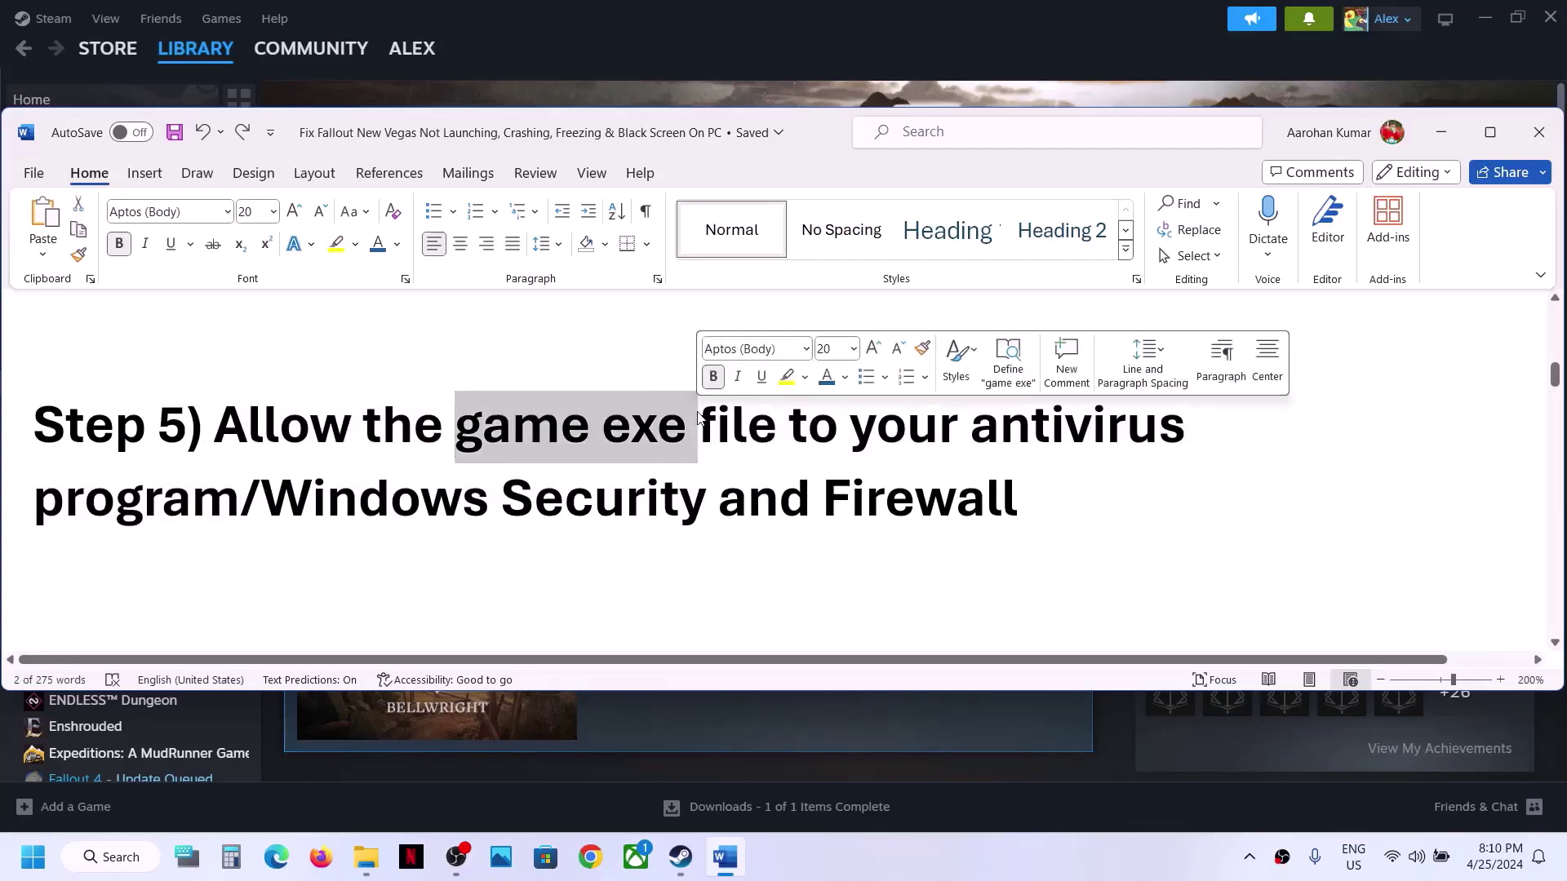
pyautogui.moveTo(479, 494); pyautogui.dragTo(595, 571)
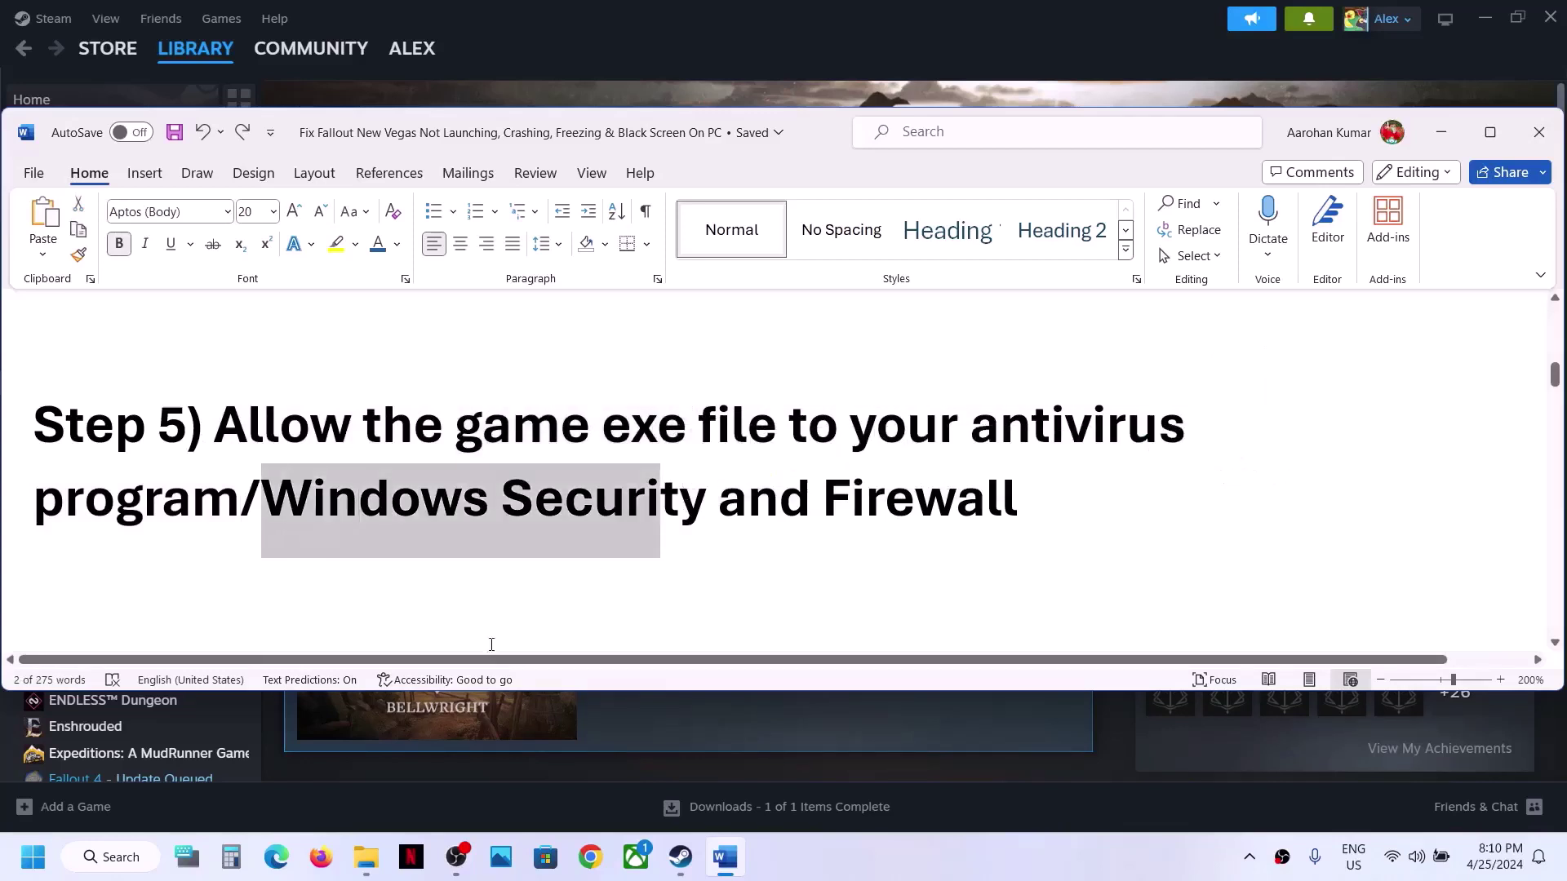
pyautogui.press('super')
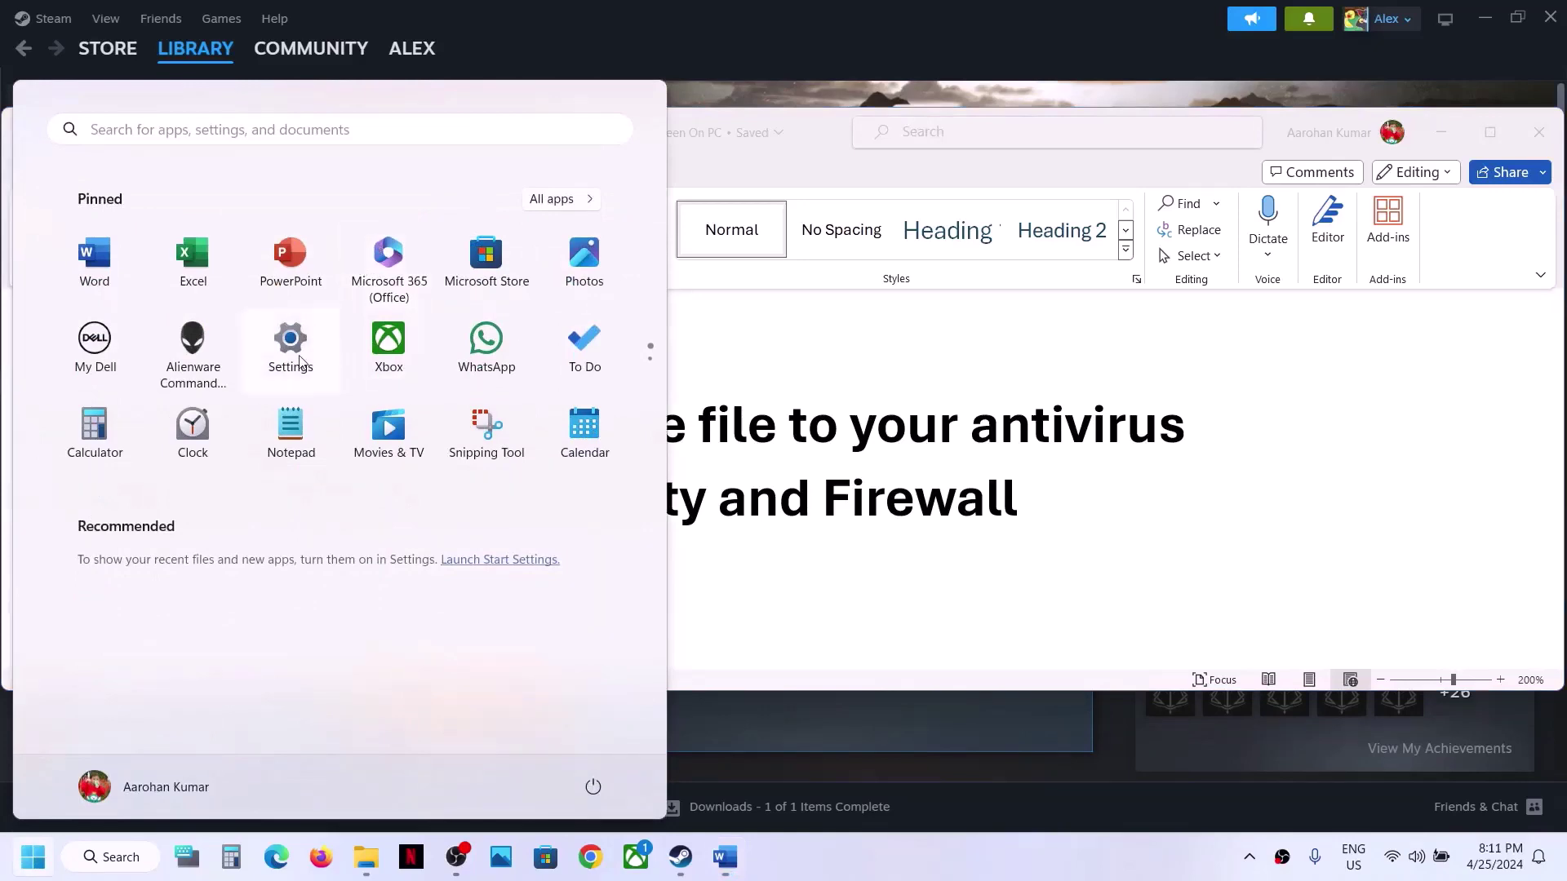
# Reach Windows Security's Ransomware protection via Settings > Privacy & security, then the Controlled folder access allowed apps.
pyautogui.click(291, 347)
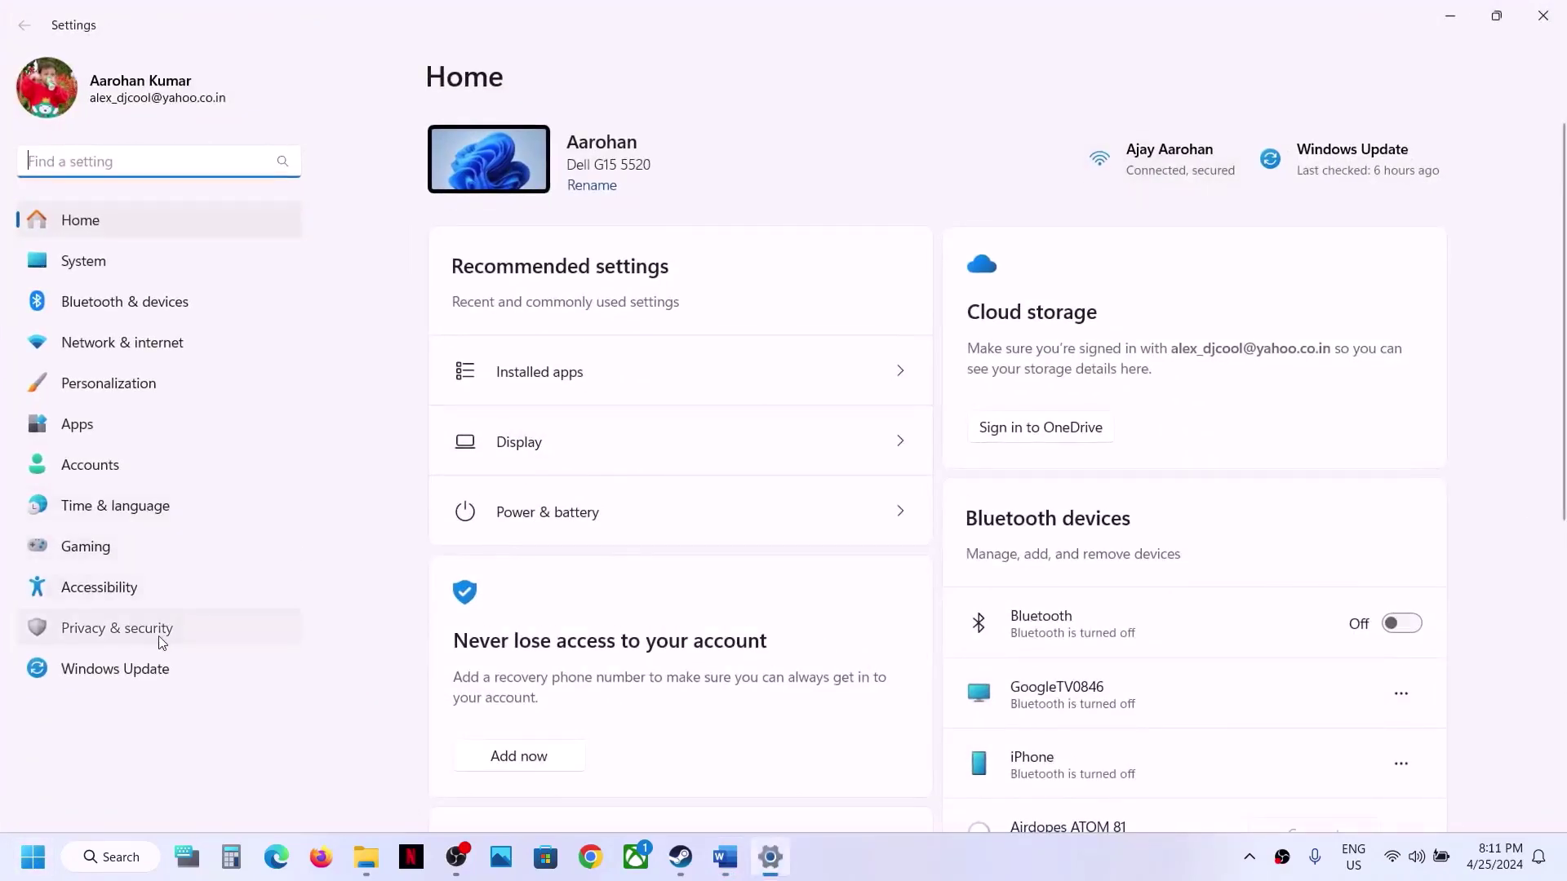
pyautogui.click(162, 643)
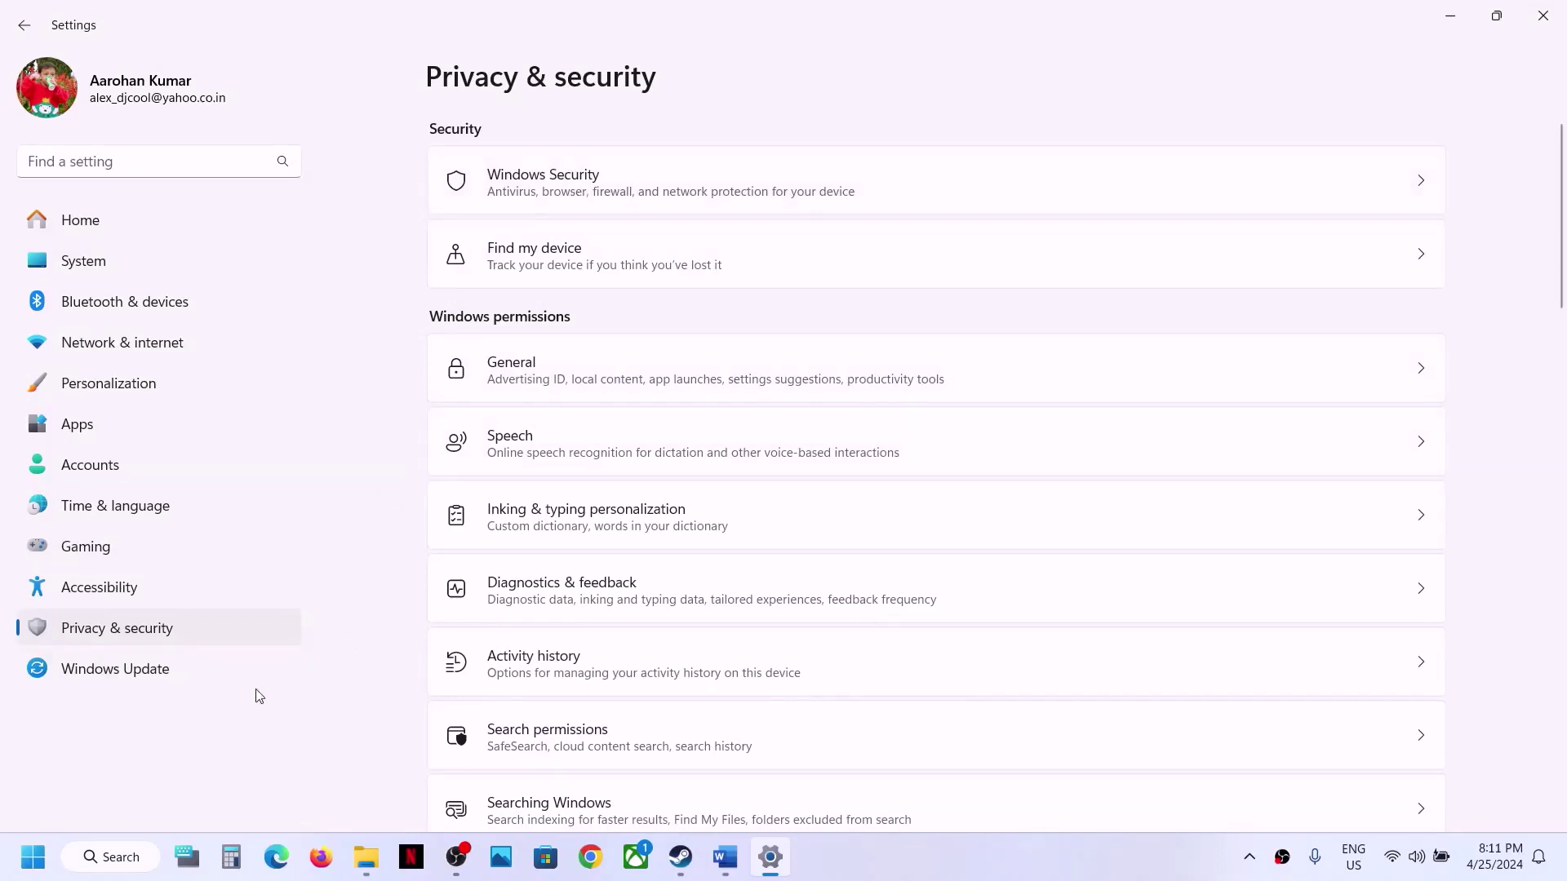
pyautogui.click(597, 187)
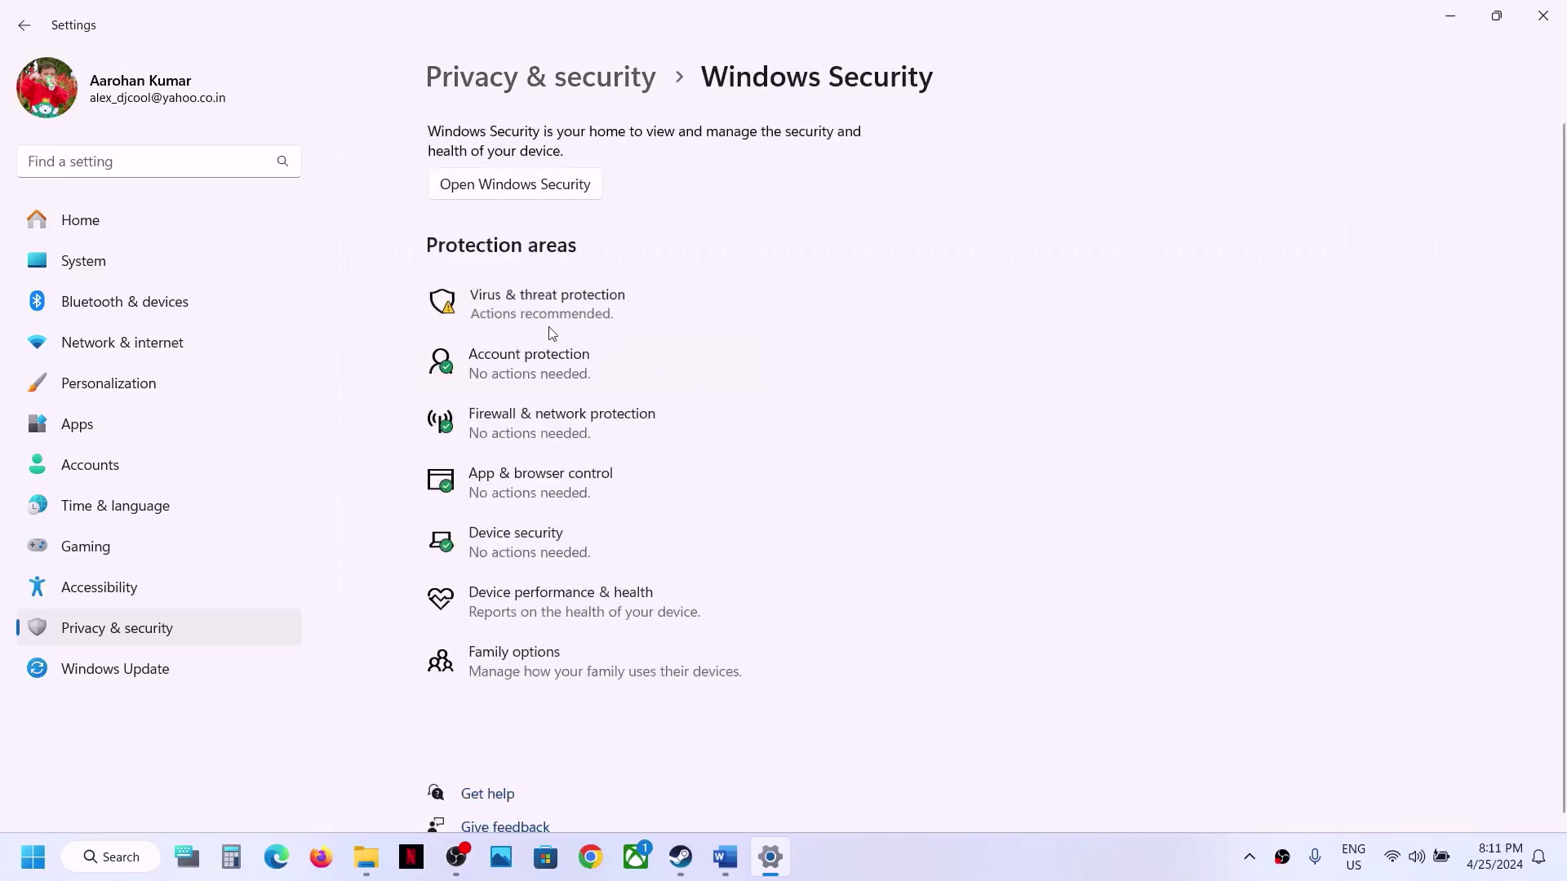
pyautogui.click(553, 330)
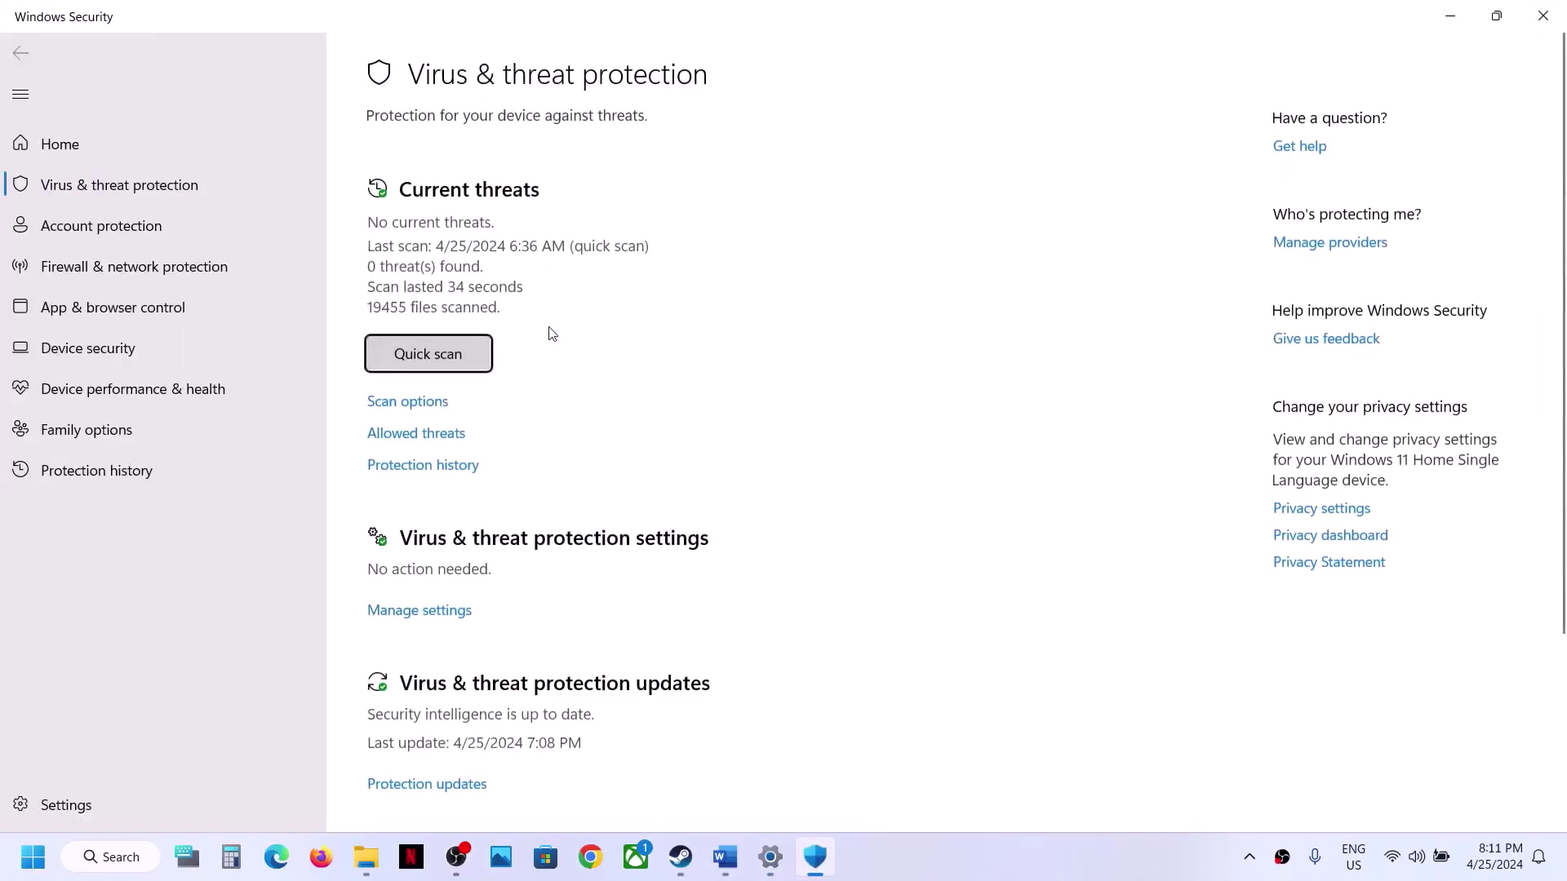
pyautogui.scroll(-3, 548, 347)
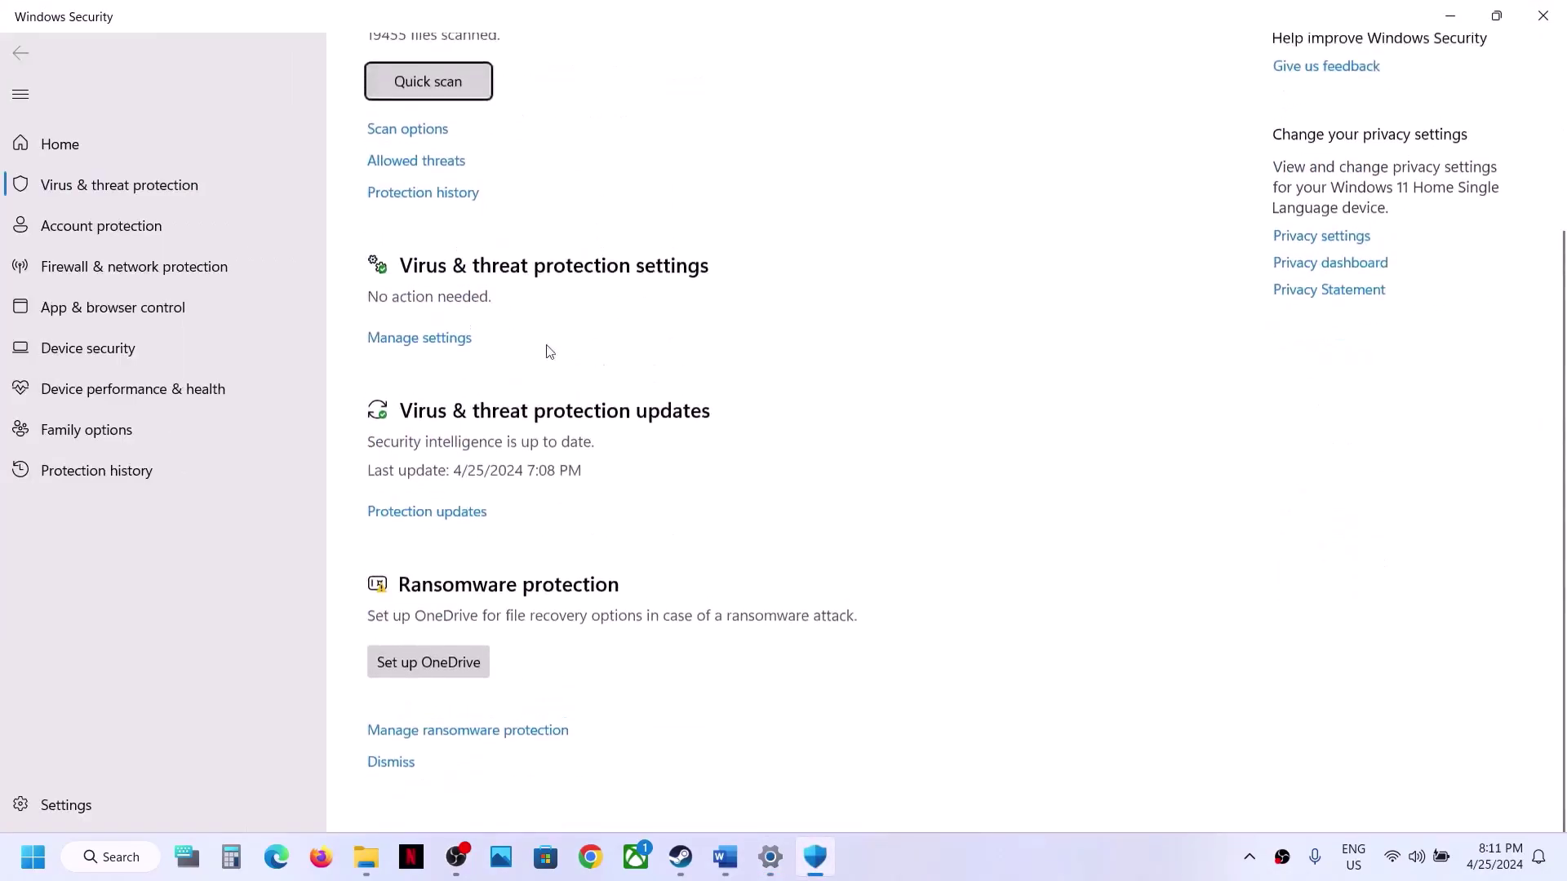
pyautogui.click(484, 731)
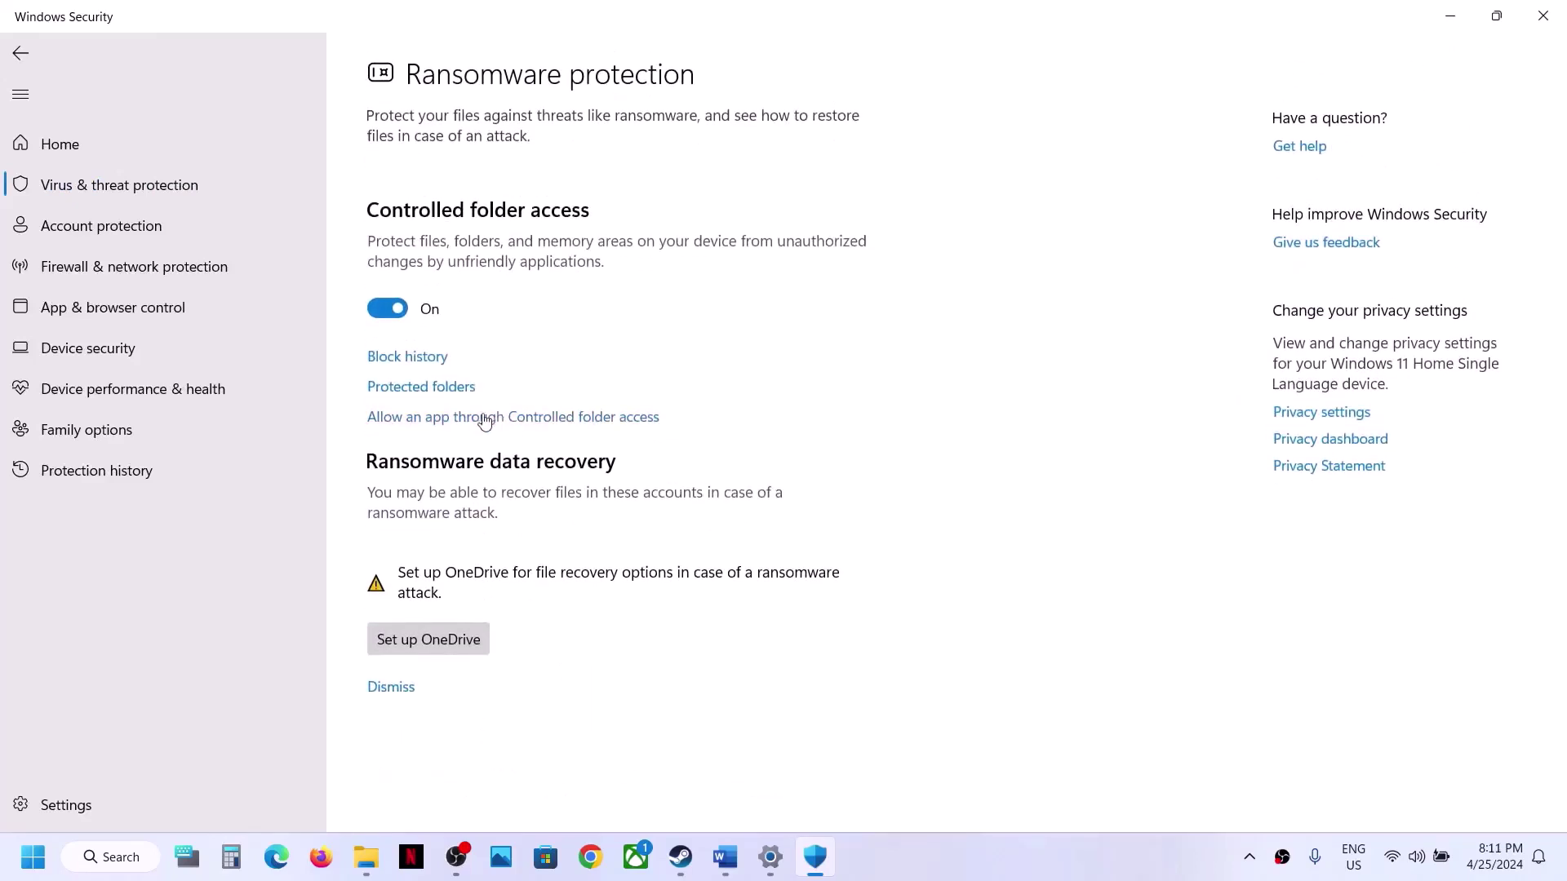
pyautogui.click(545, 418)
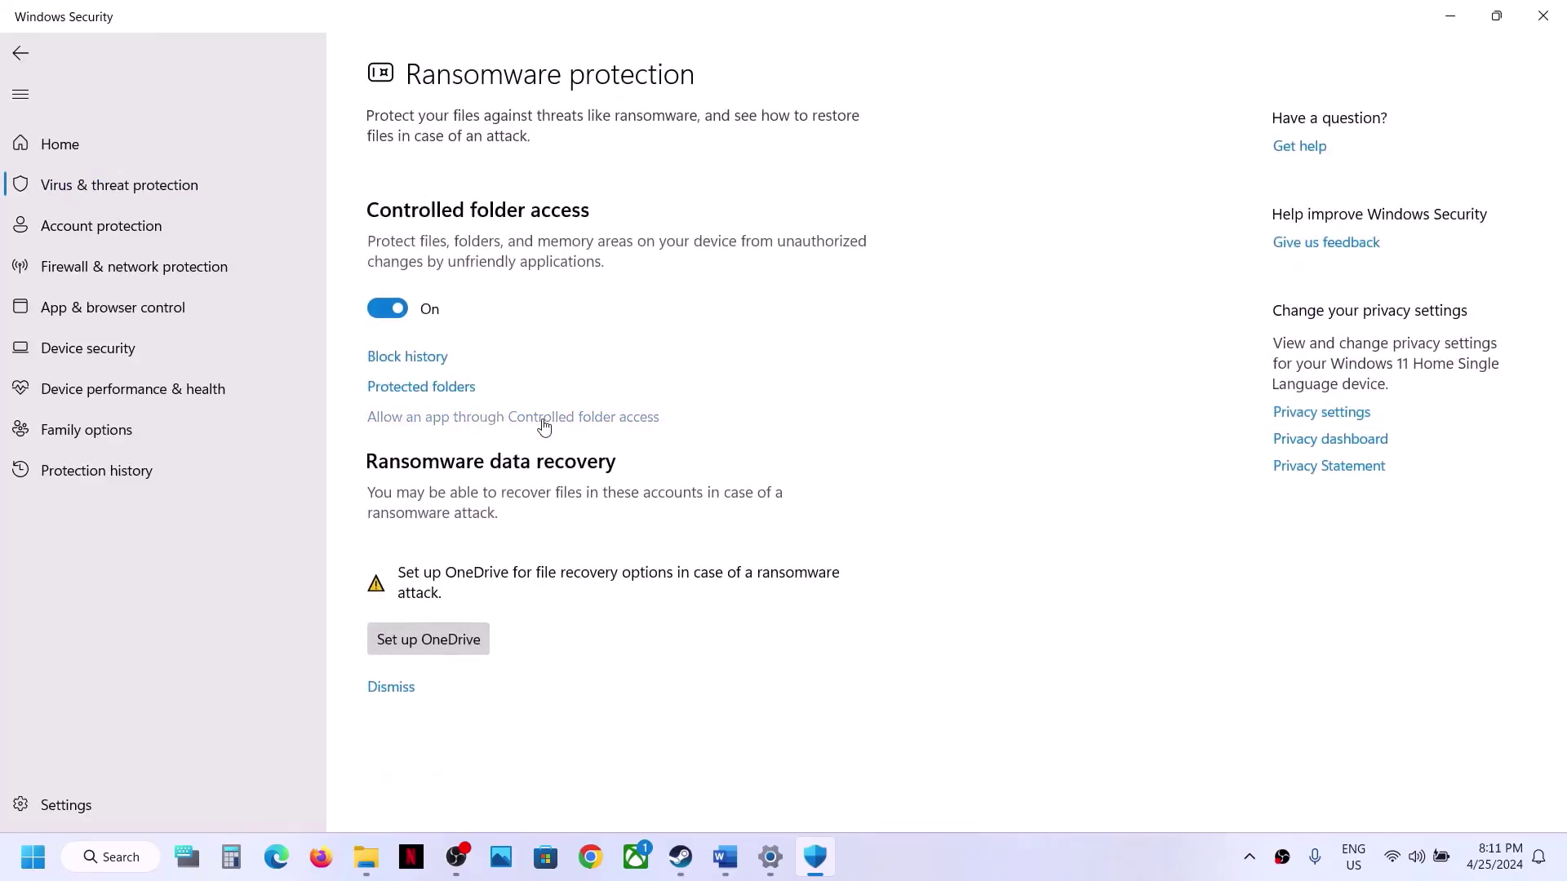
# Approve the admin prompt, start adding an allowed app, and browse to C:\Program Files (x86)\Steam.
pyautogui.click(683, 594)
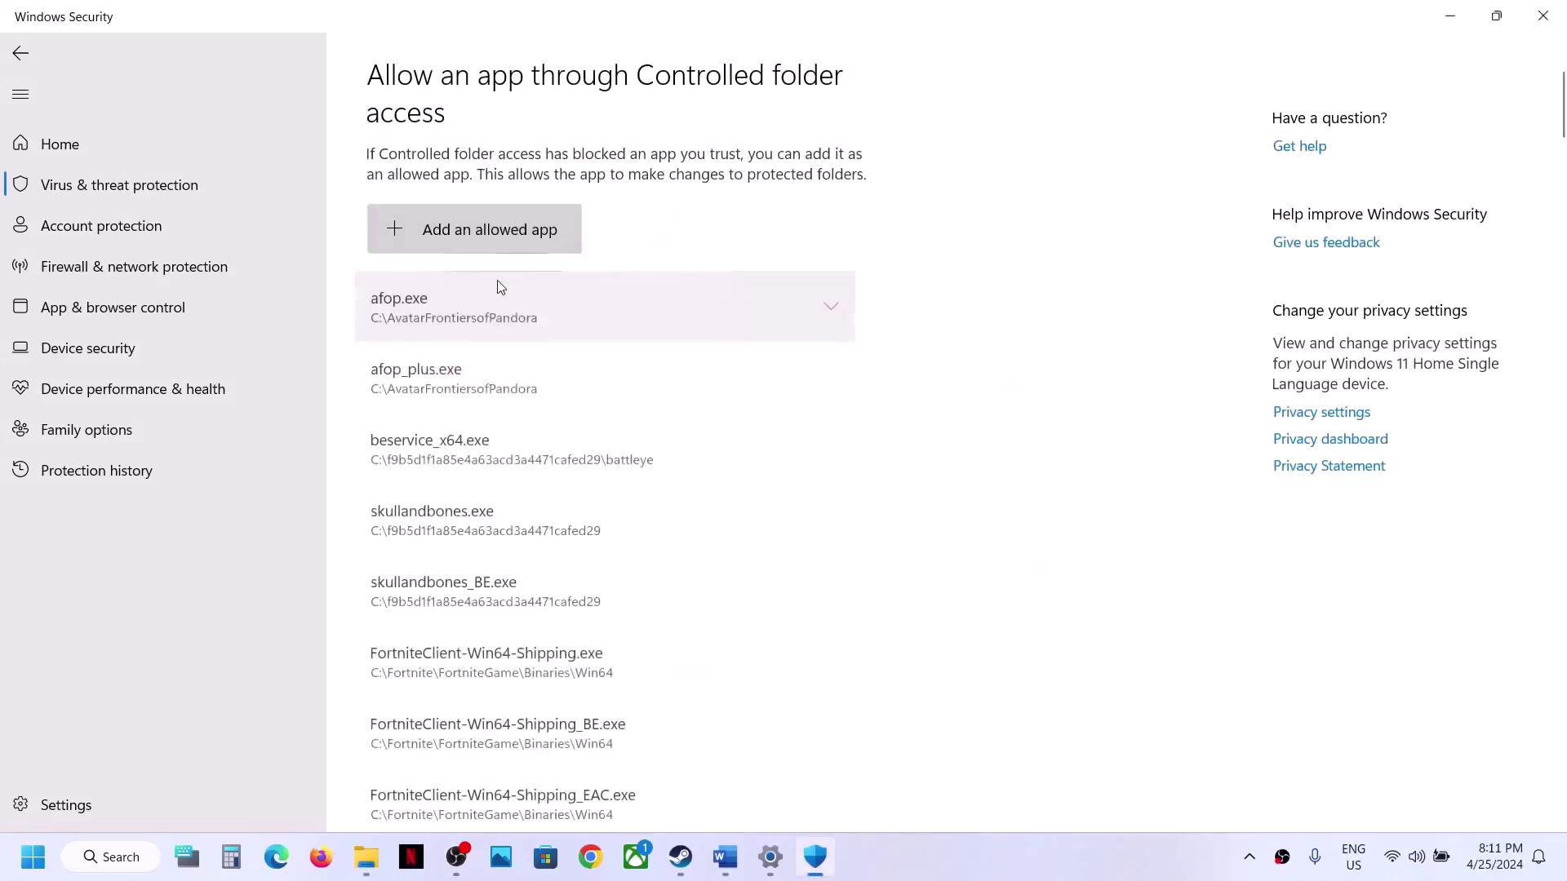
pyautogui.click(485, 242)
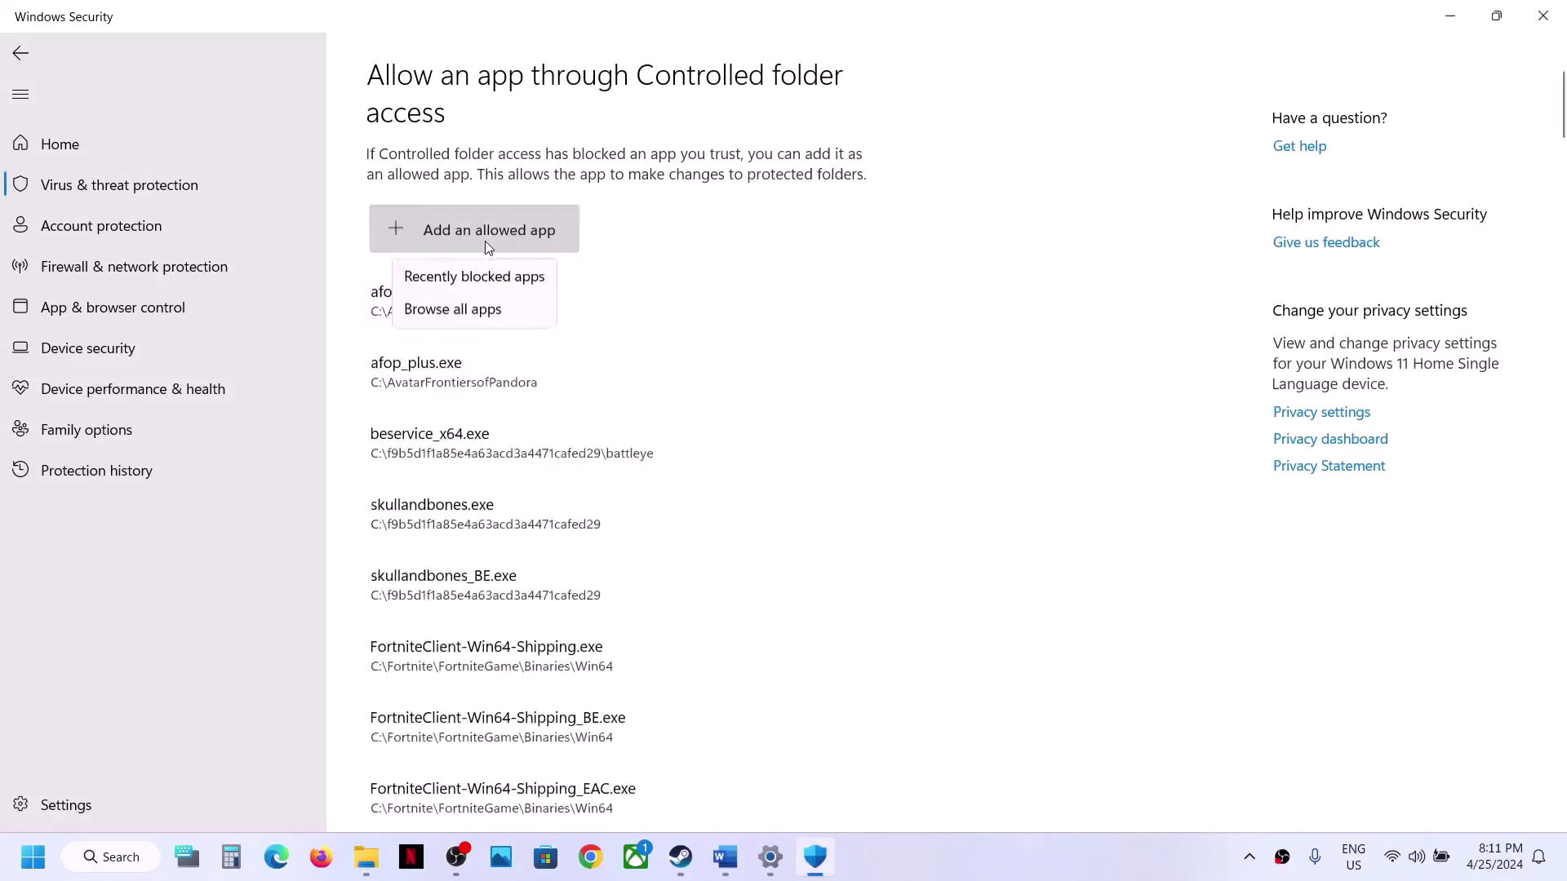
pyautogui.click(471, 309)
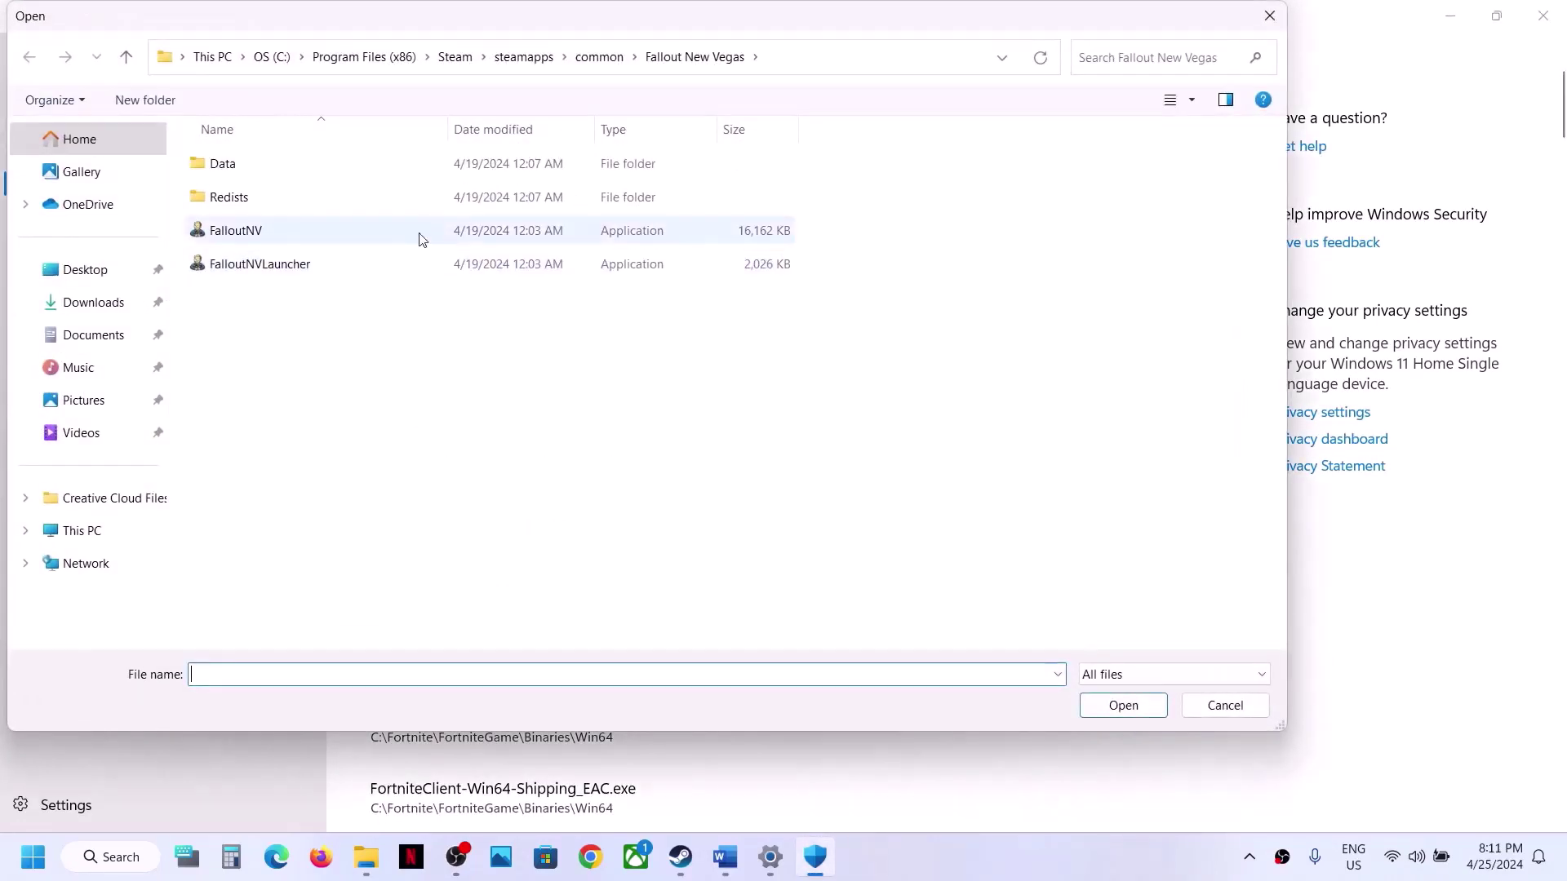
pyautogui.click(85, 534)
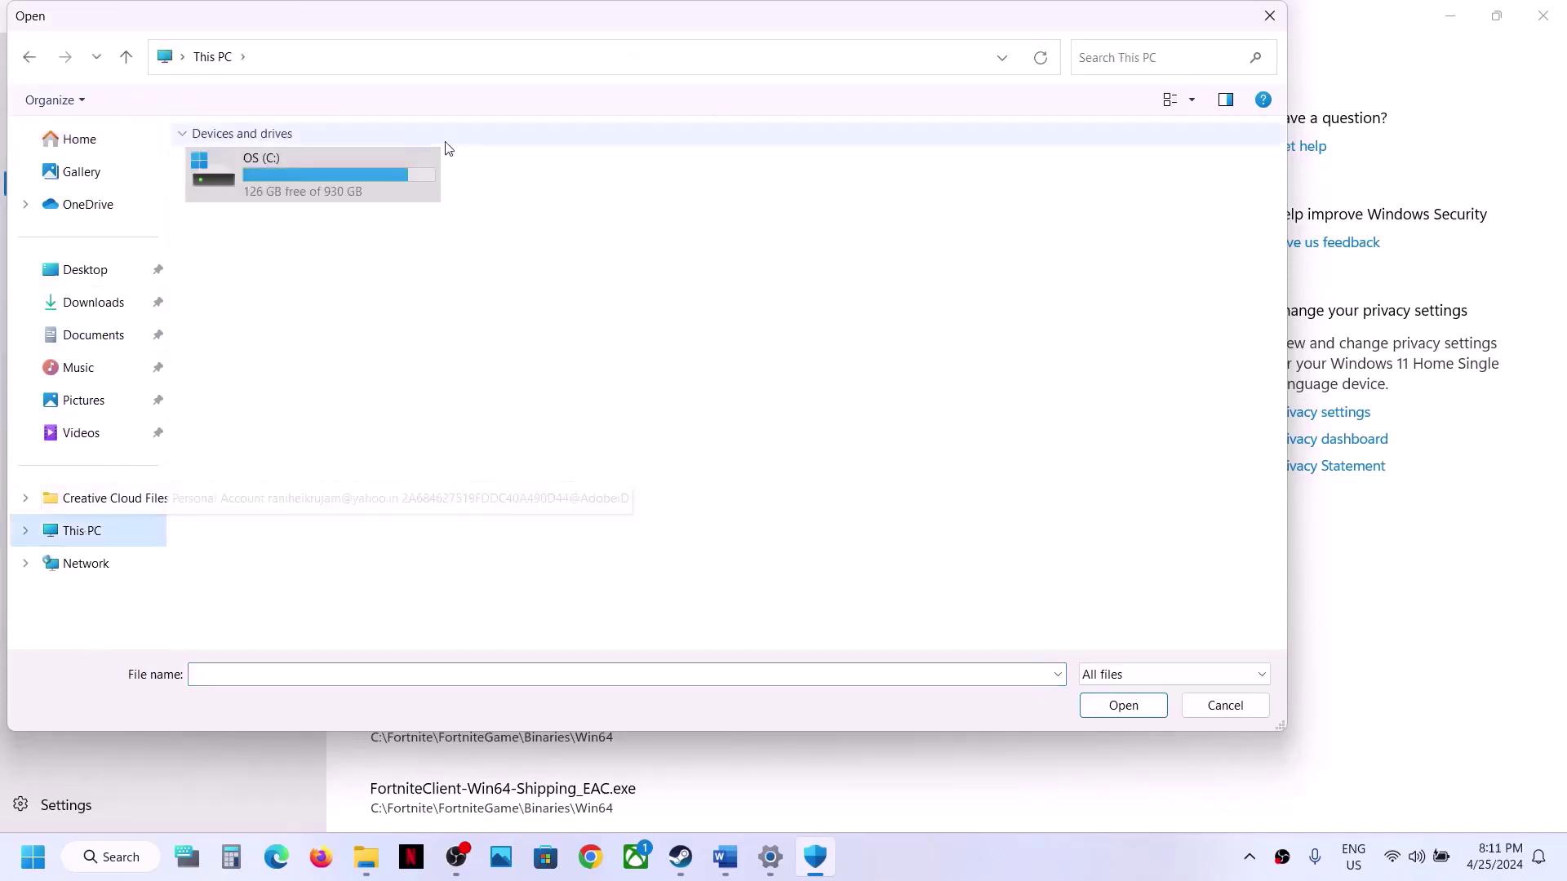
pyautogui.doubleClick(344, 174)
pyautogui.scroll(-3, 318, 432)
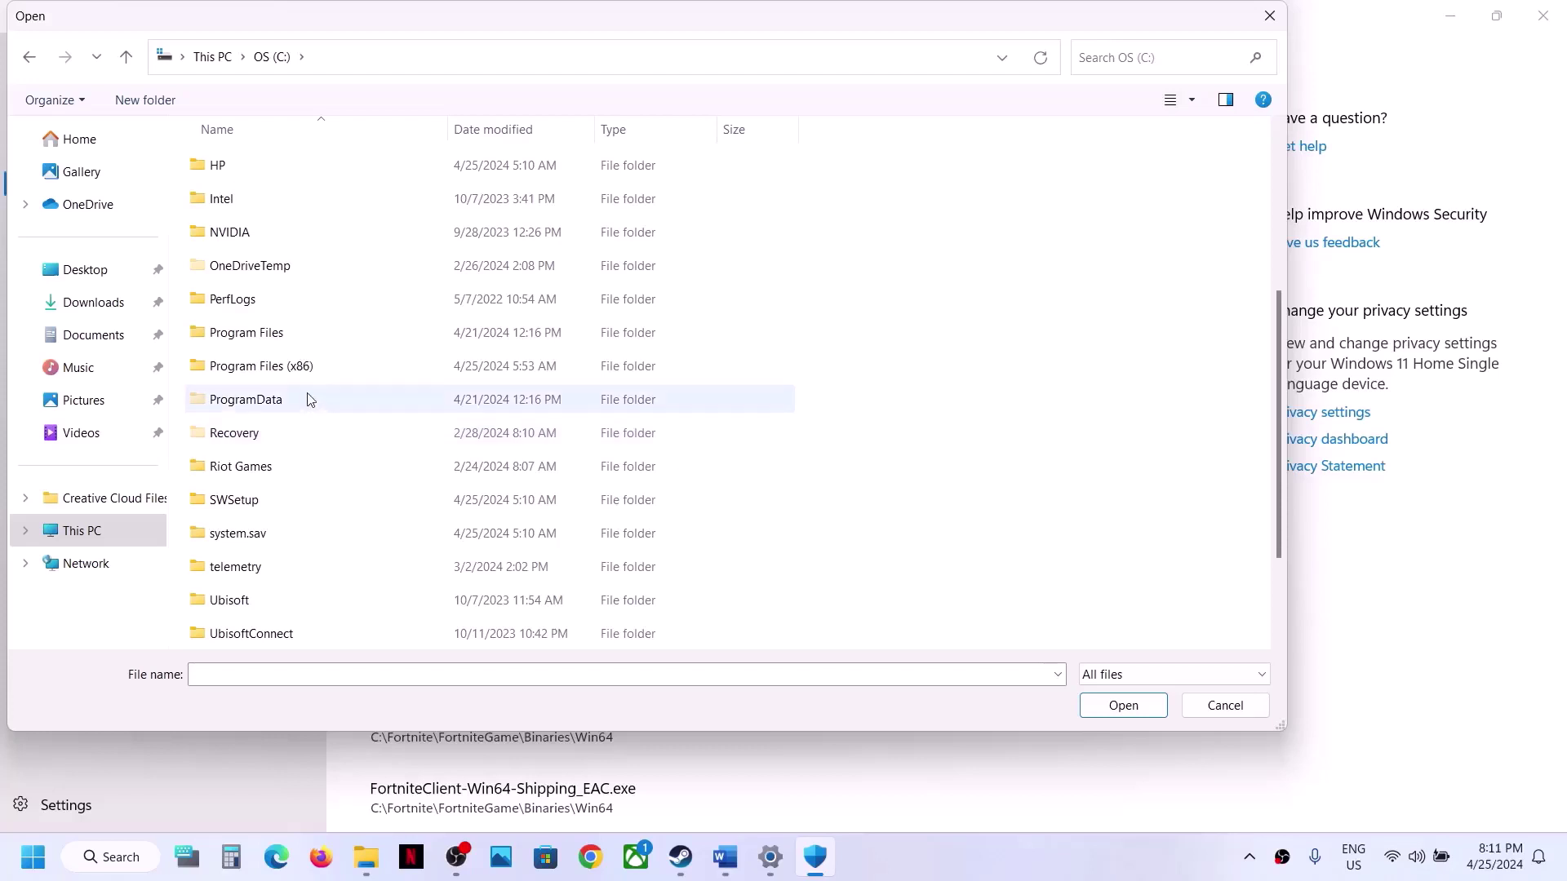
pyautogui.doubleClick(272, 368)
pyautogui.scroll(-5, 272, 368)
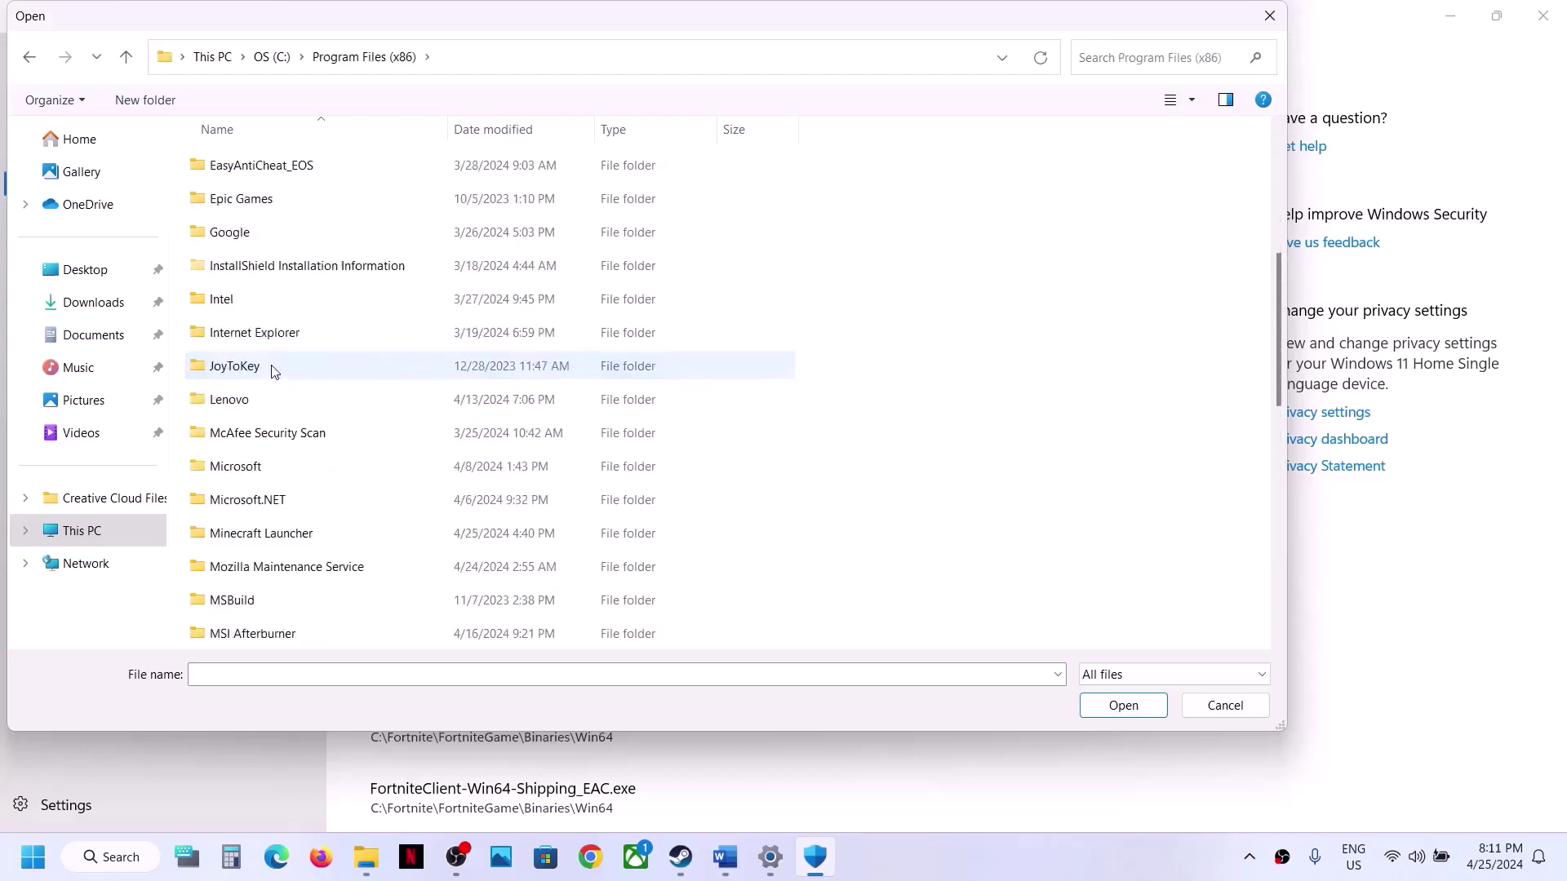
pyautogui.scroll(-4, 272, 368)
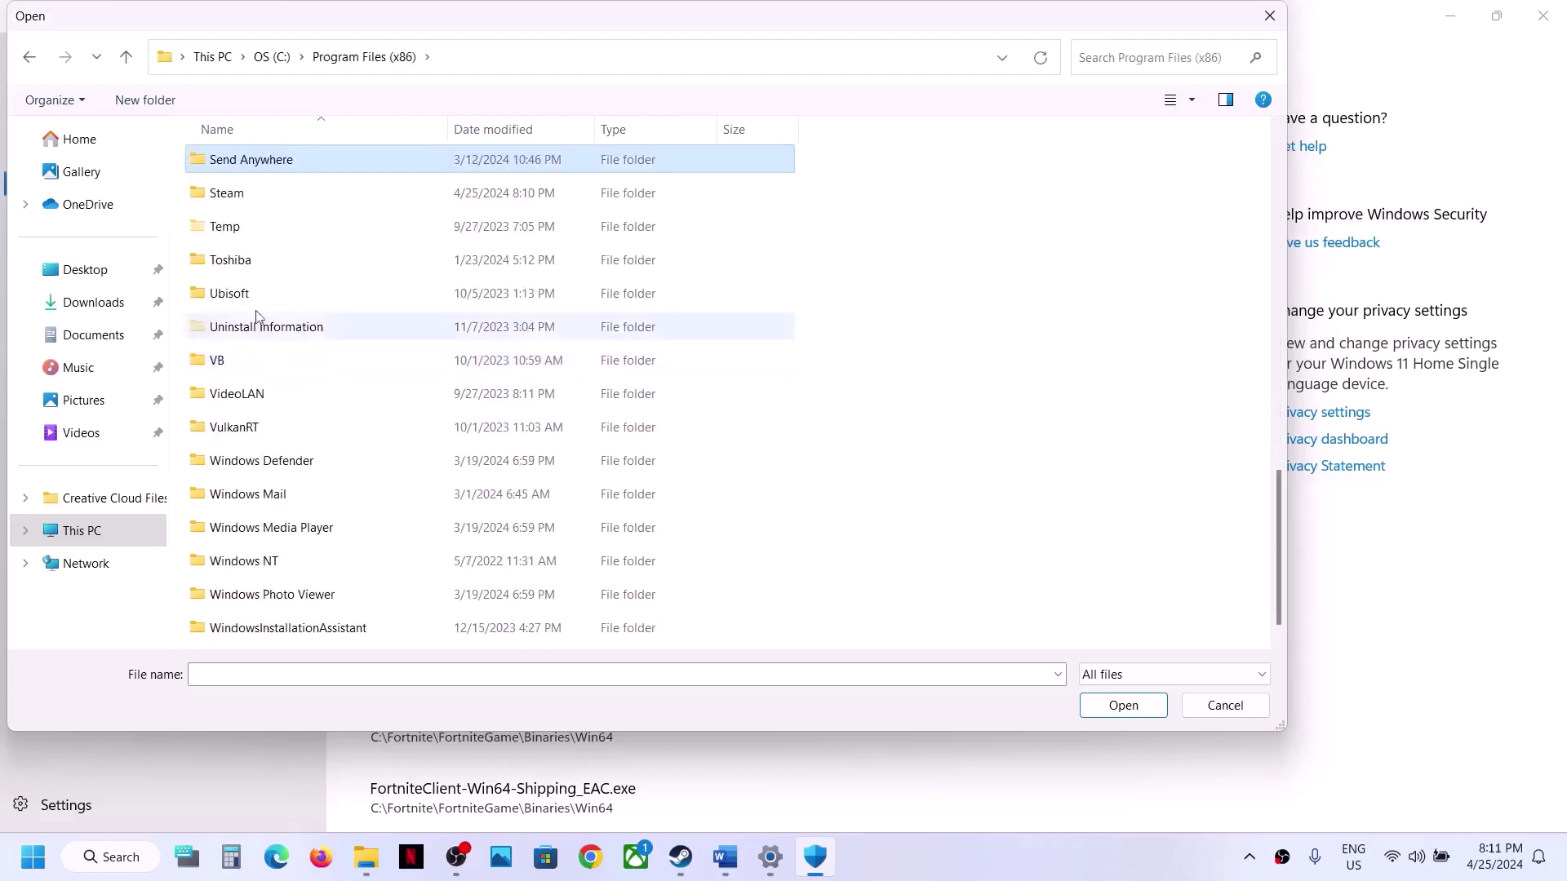
pyautogui.doubleClick(220, 201)
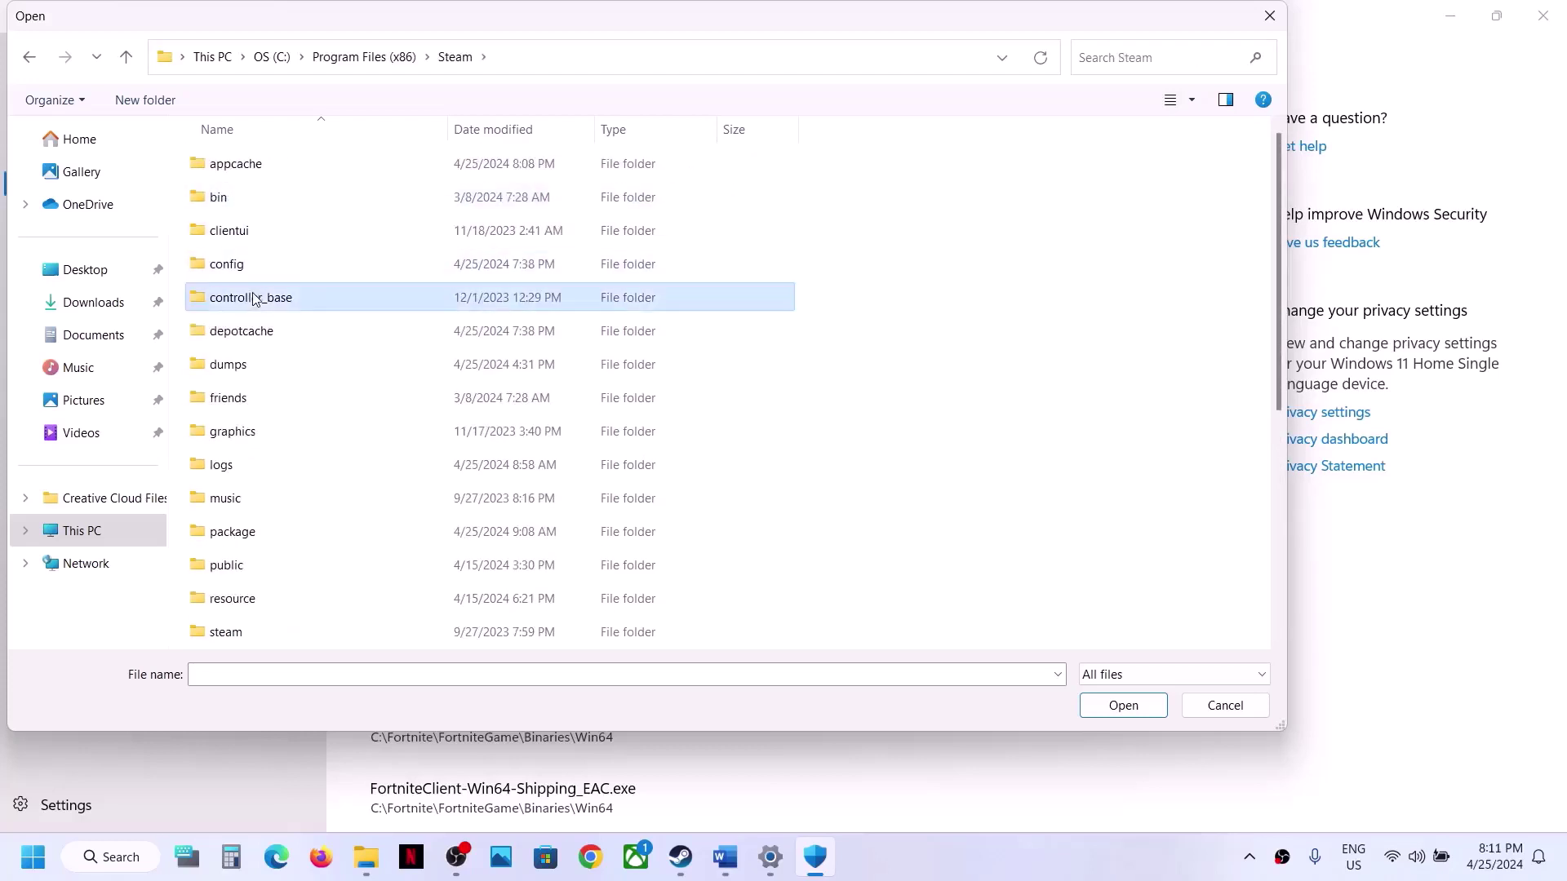
# Allow BellwrightGame from steamapps\common\Bellwright through Controlled folder access.
pyautogui.press('s')
pyautogui.scroll(-3, 282, 408)
pyautogui.doubleClick(271, 373)
pyautogui.doubleClick(262, 172)
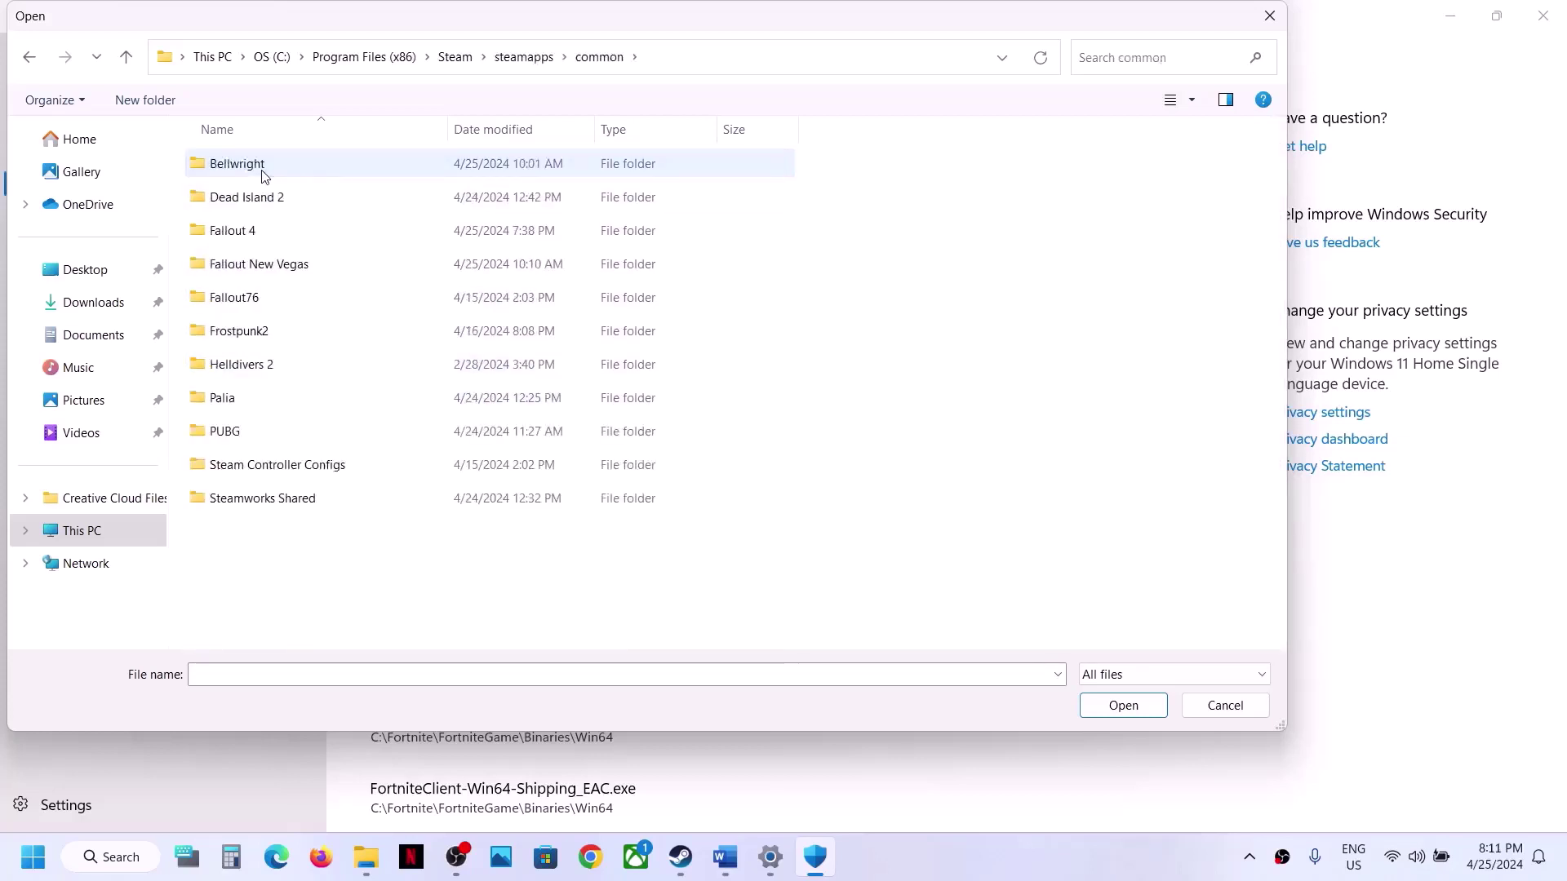
pyautogui.doubleClick(286, 170)
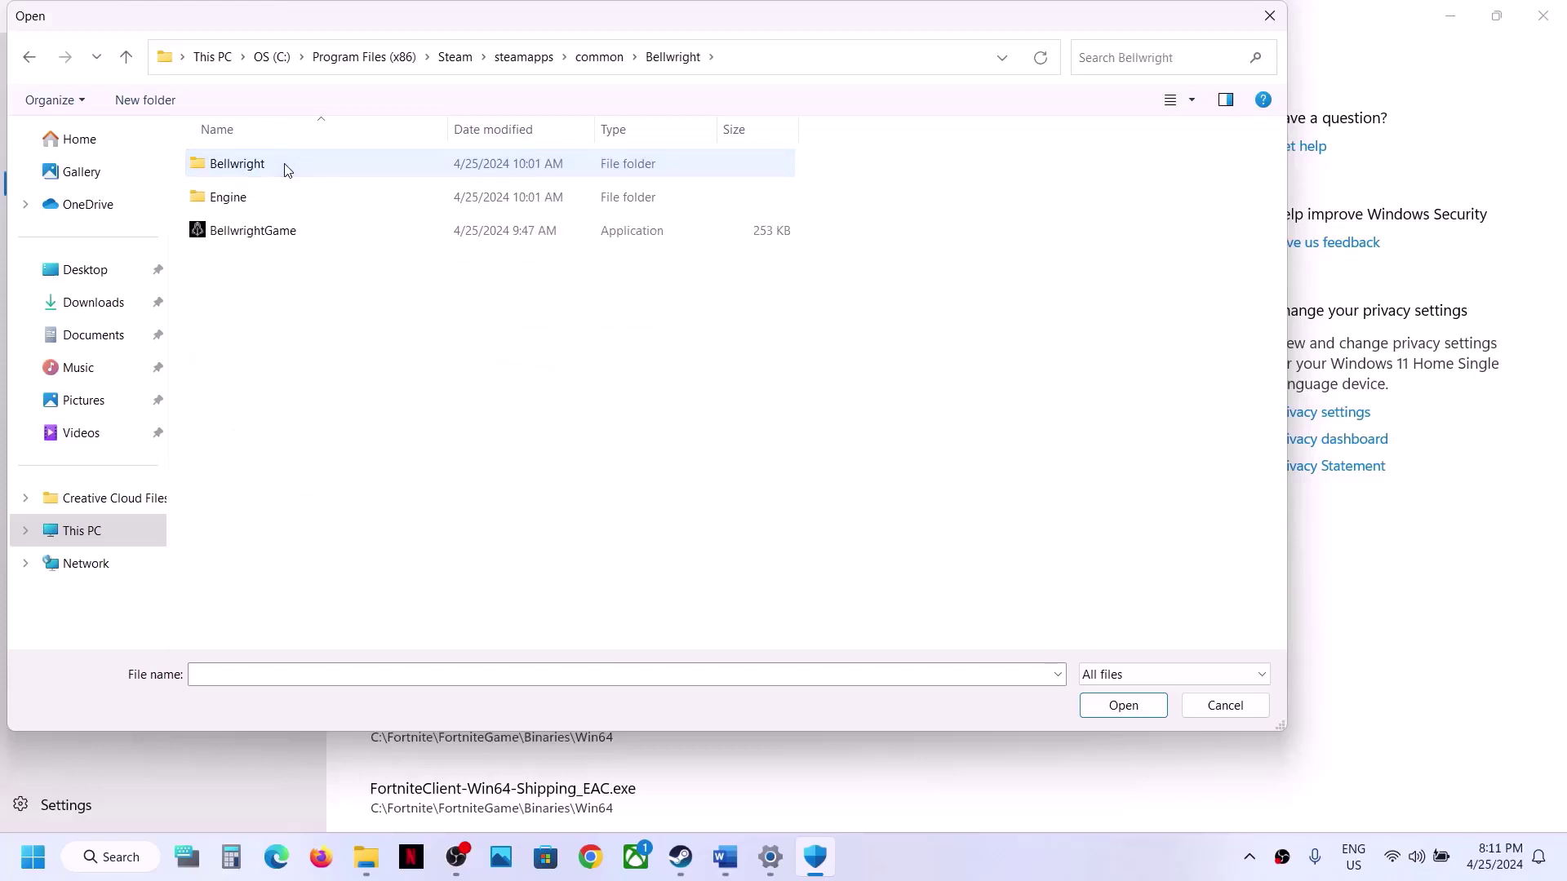
pyautogui.click(250, 233)
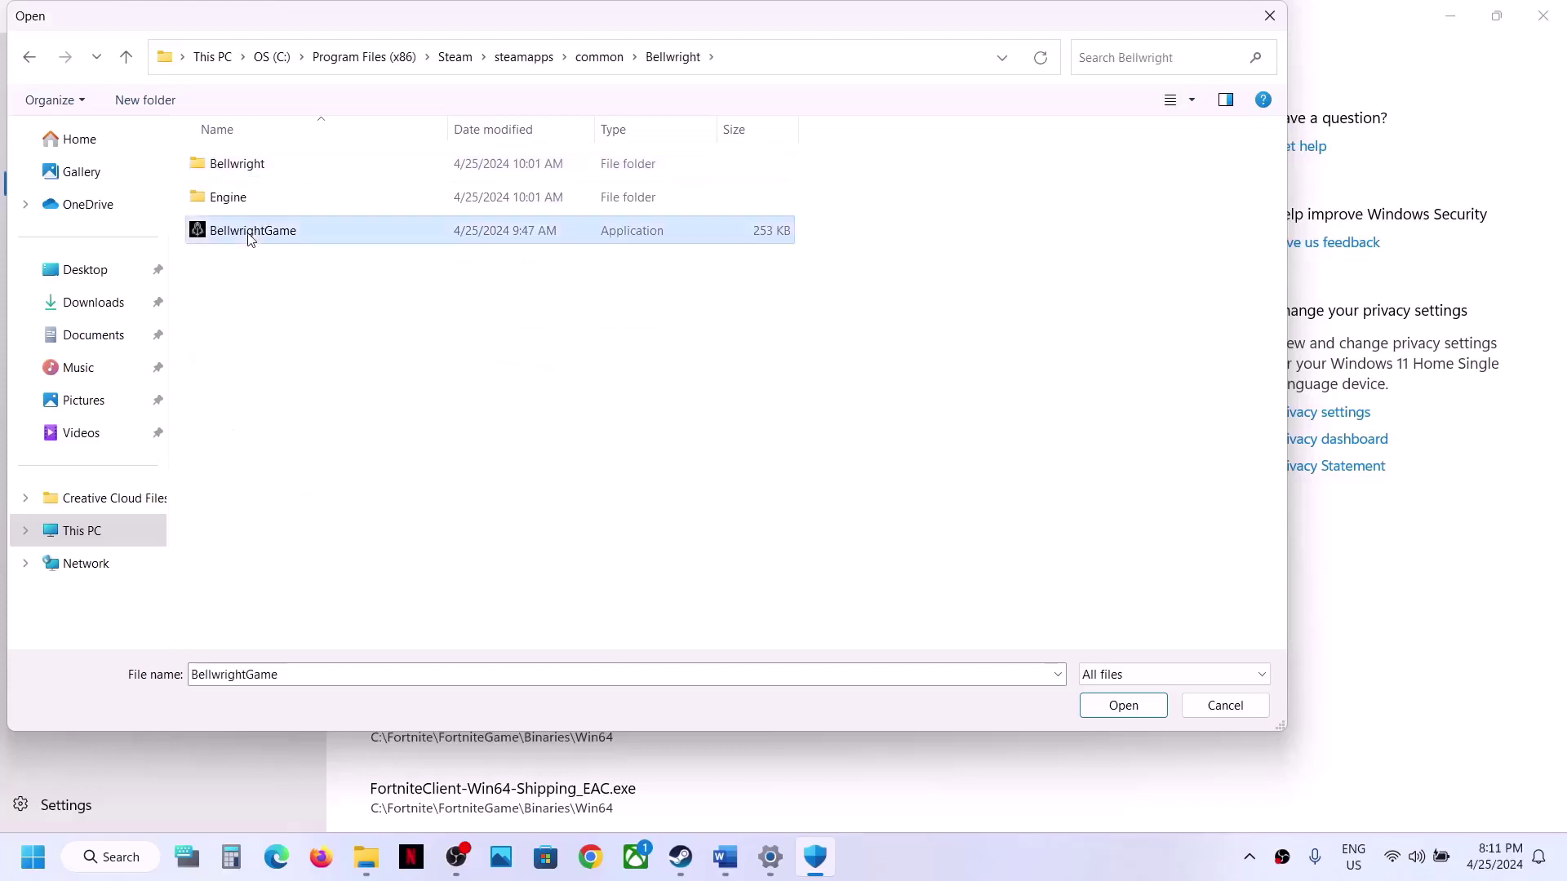
pyautogui.click(1122, 706)
# Also allow Bellwright\Binaries\Win64\BellwrightGame-Win64-Shipping as an allowed app.
pyautogui.click(517, 236)
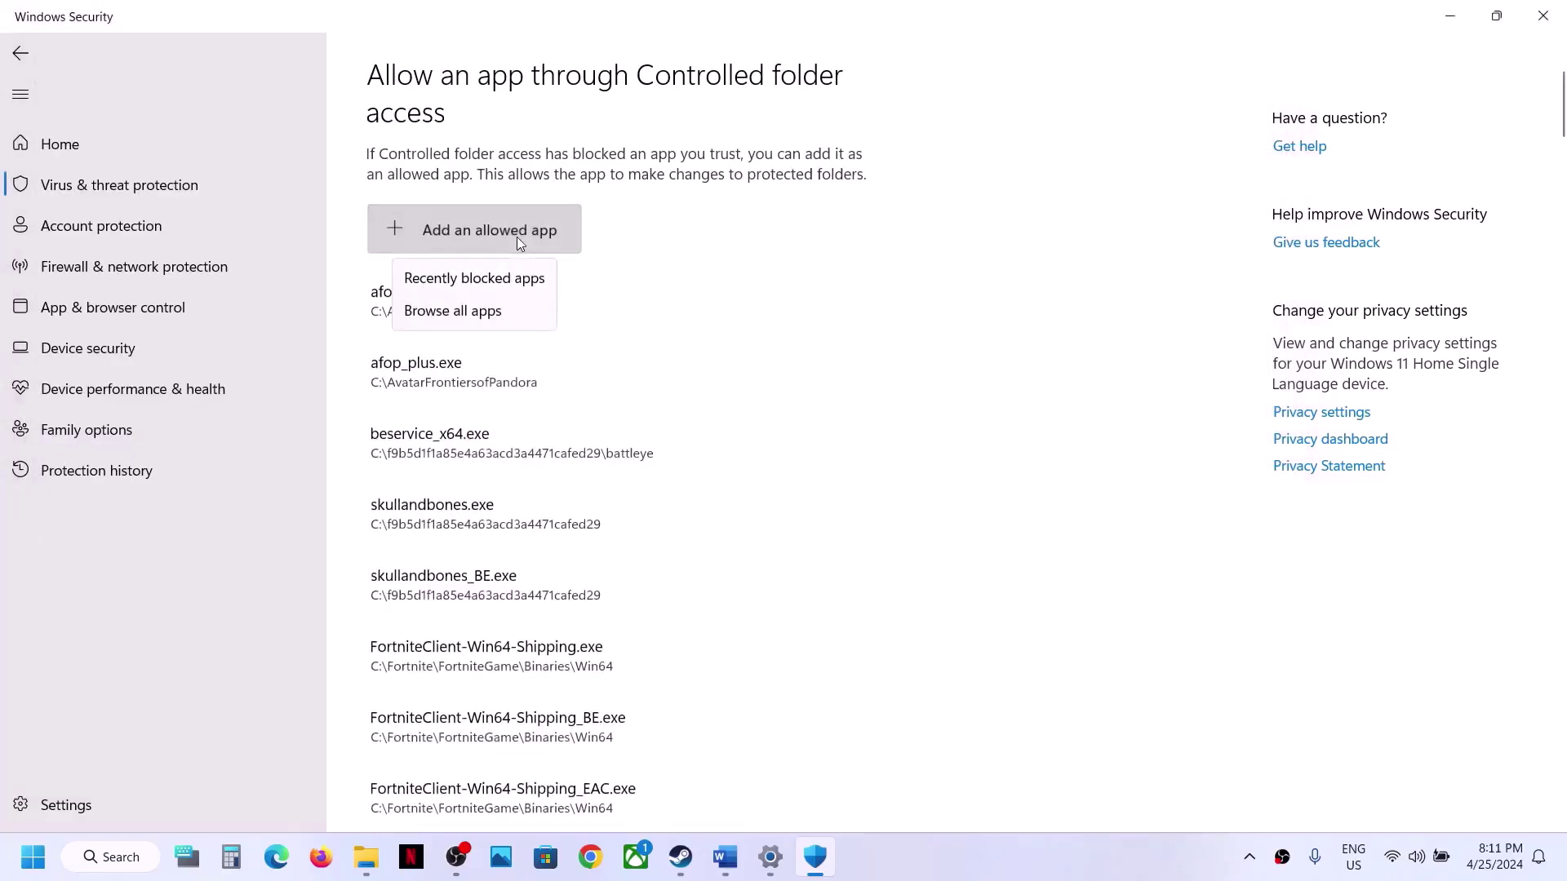
pyautogui.click(458, 310)
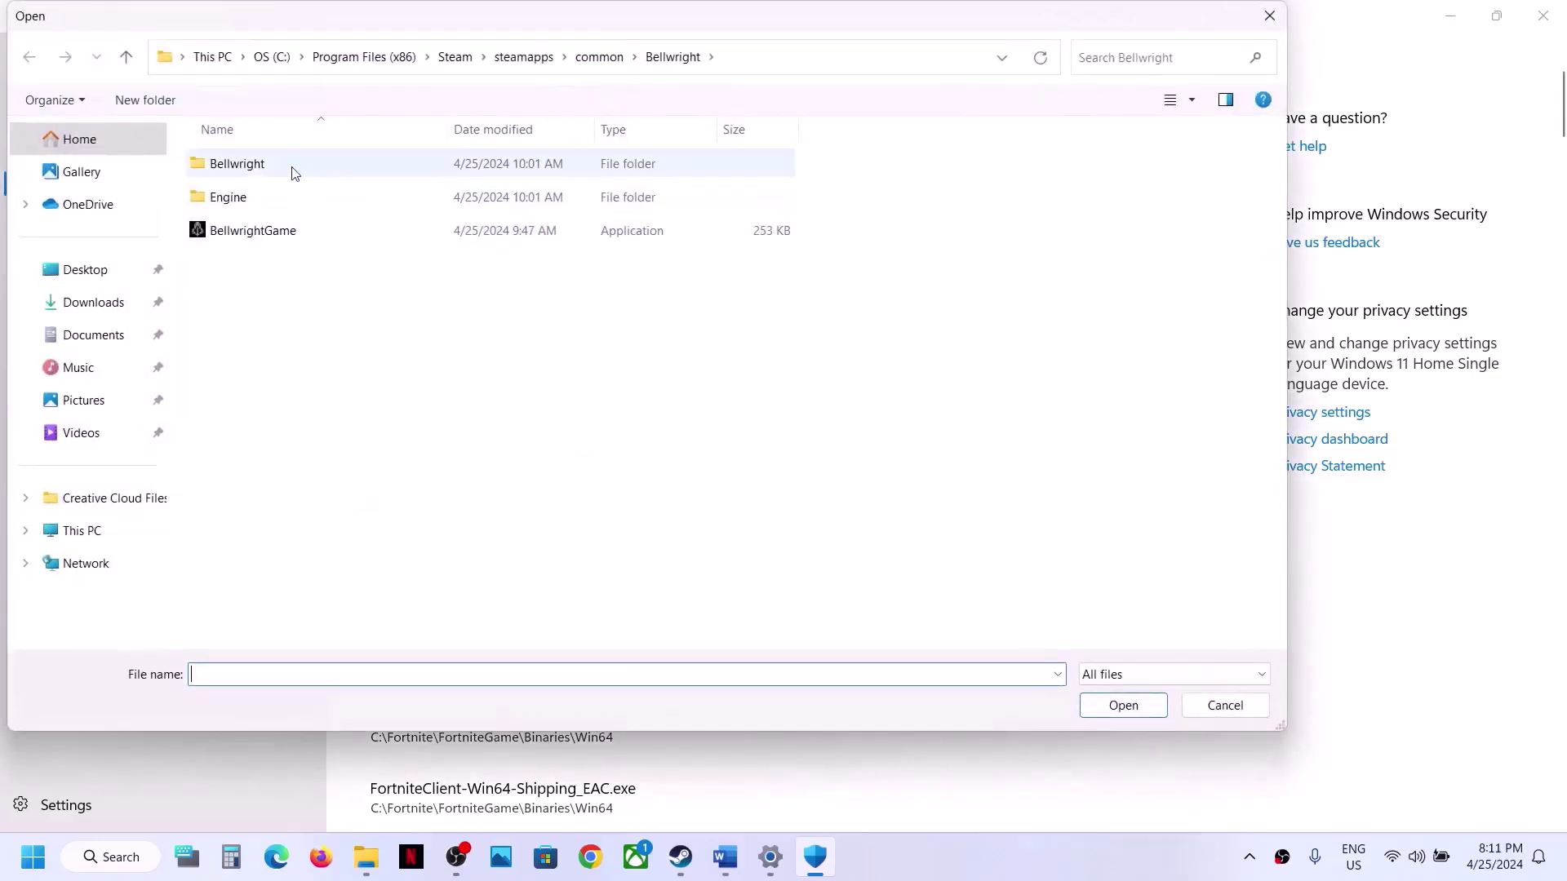
pyautogui.doubleClick(236, 164)
pyautogui.doubleClick(274, 165)
pyautogui.doubleClick(272, 164)
pyautogui.click(291, 200)
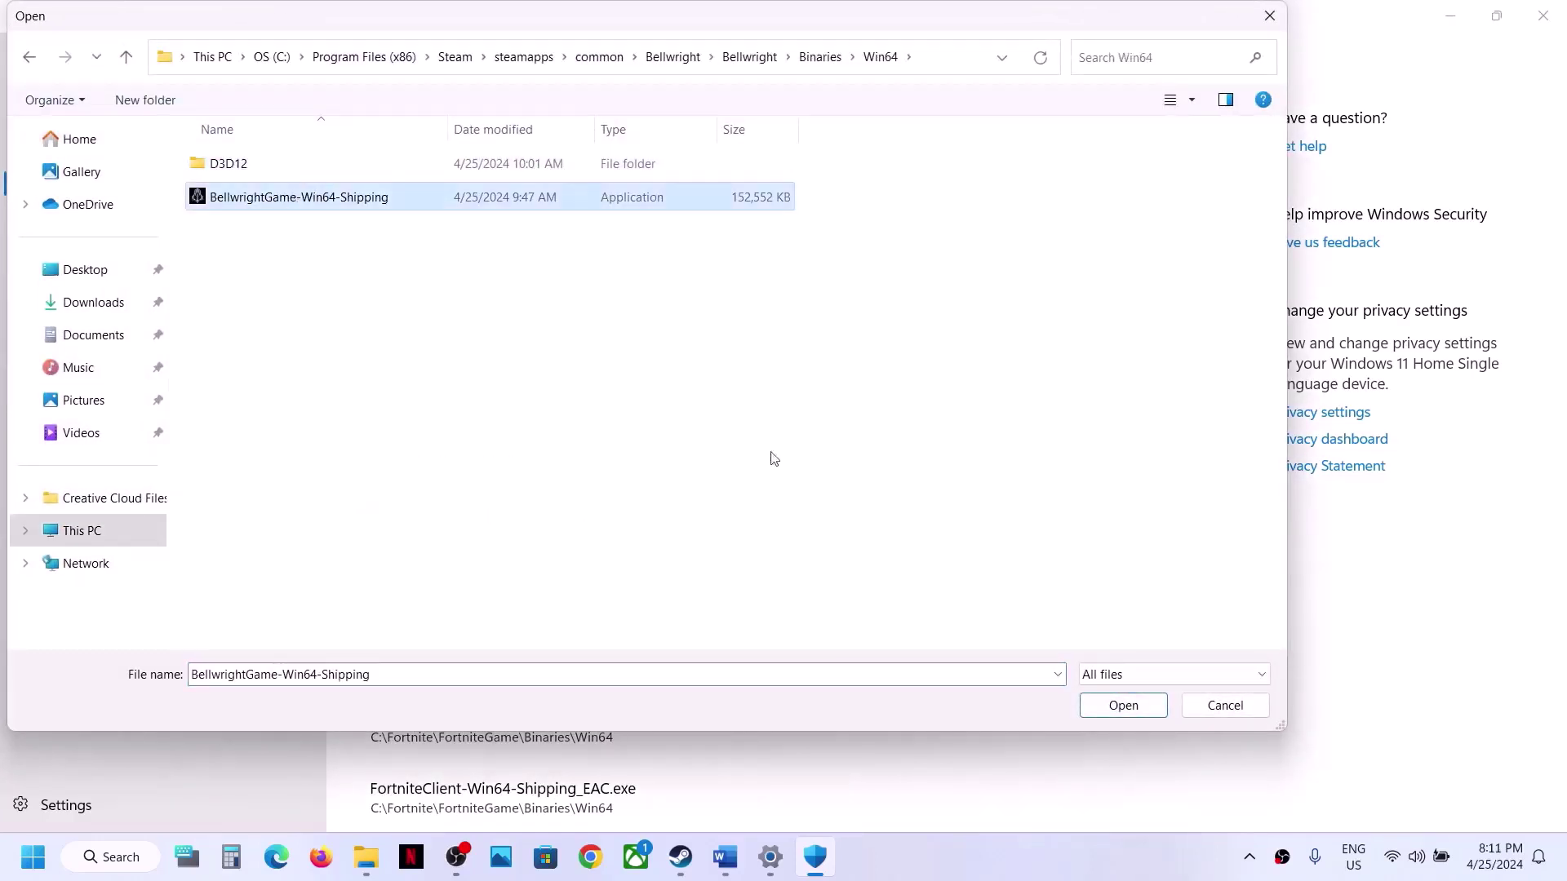
pyautogui.click(1099, 715)
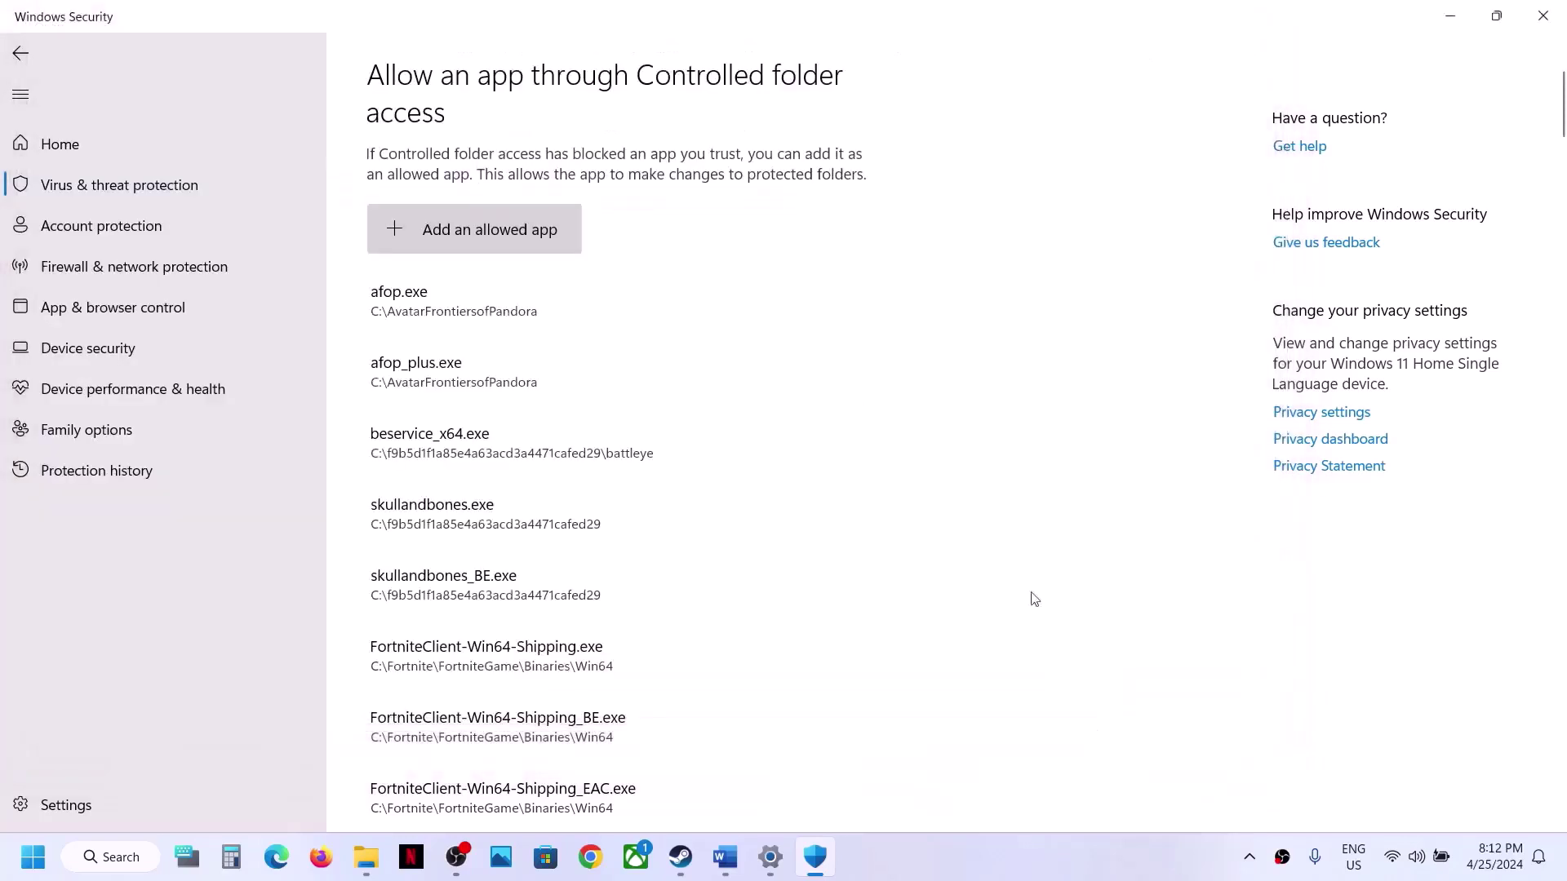
# Start another allowed-app browse, then cancel the file picker without choosing anything.
pyautogui.click(475, 242)
pyautogui.click(464, 303)
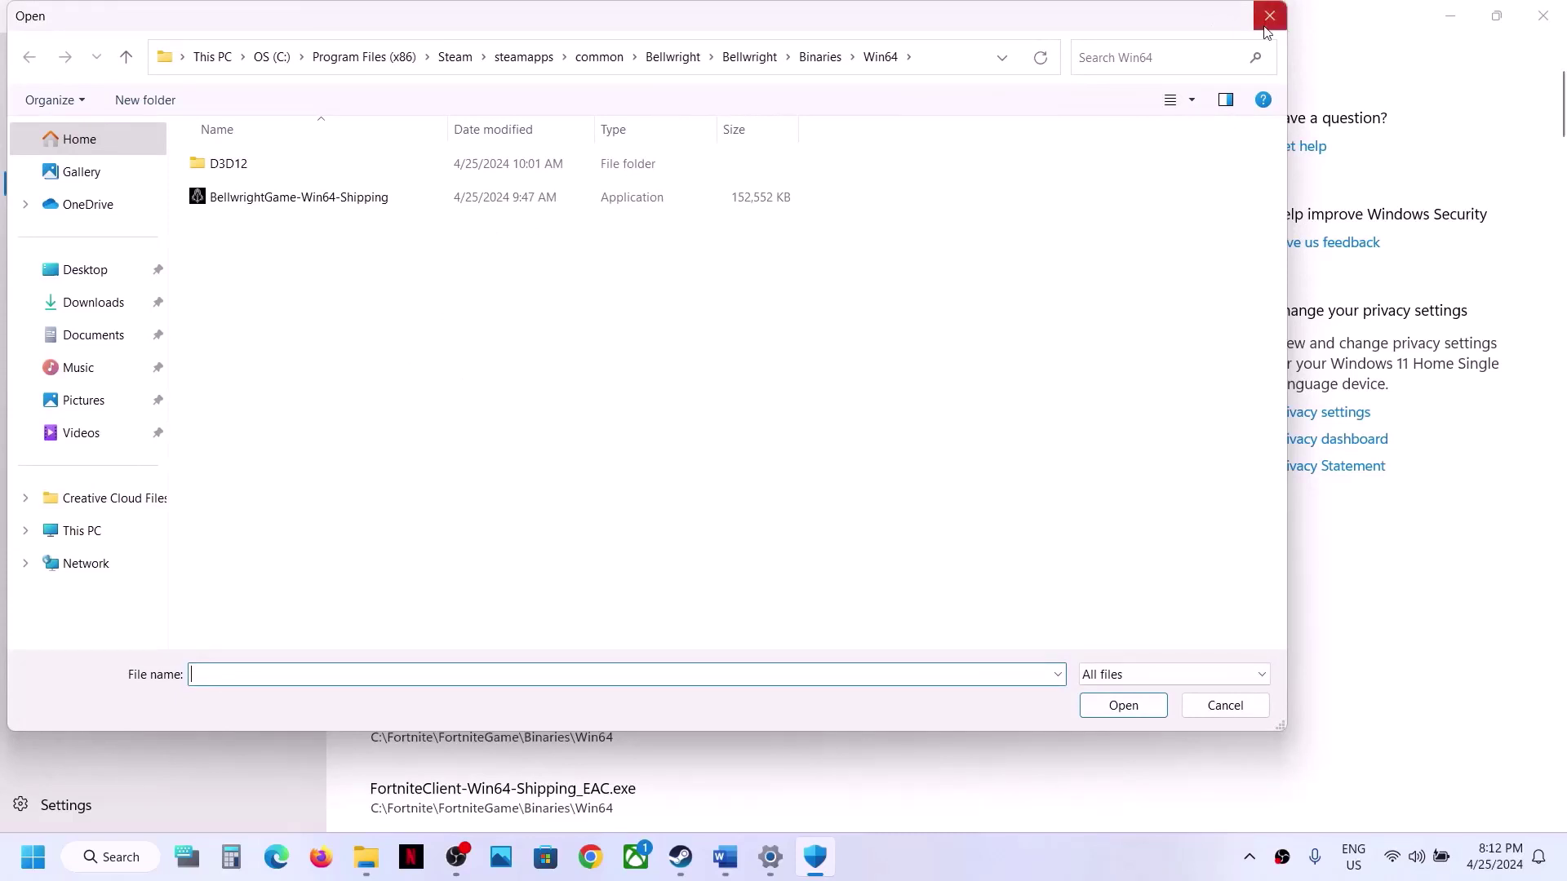
pyautogui.click(1267, 18)
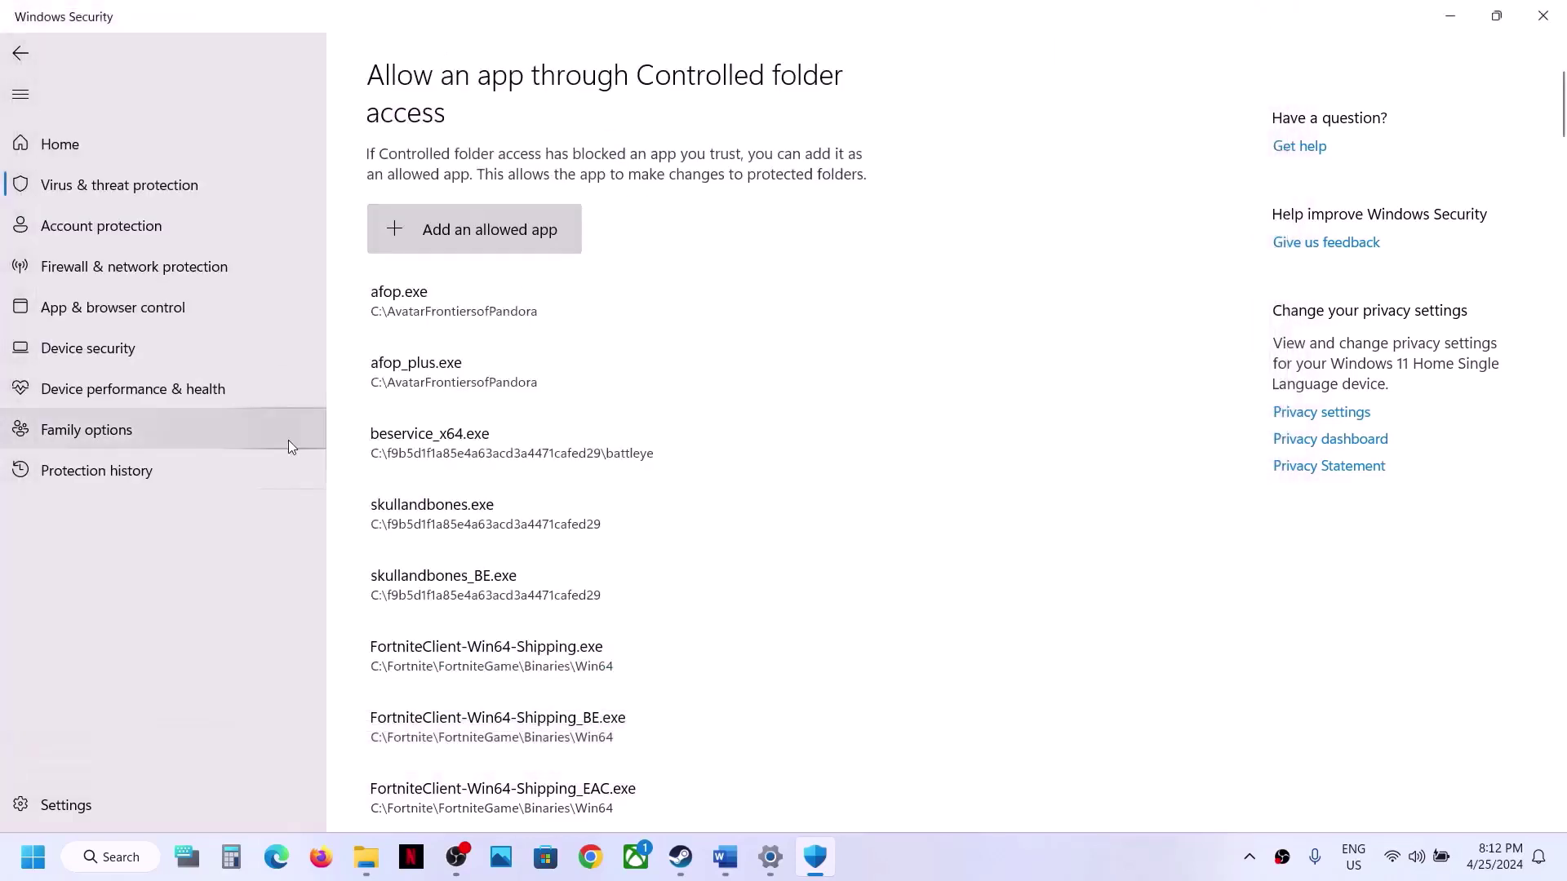
# Open the Windows Defender Firewall allowed-apps list in Control Panel and unlock it for changes.
pyautogui.click(118, 865)
pyautogui.write('control')
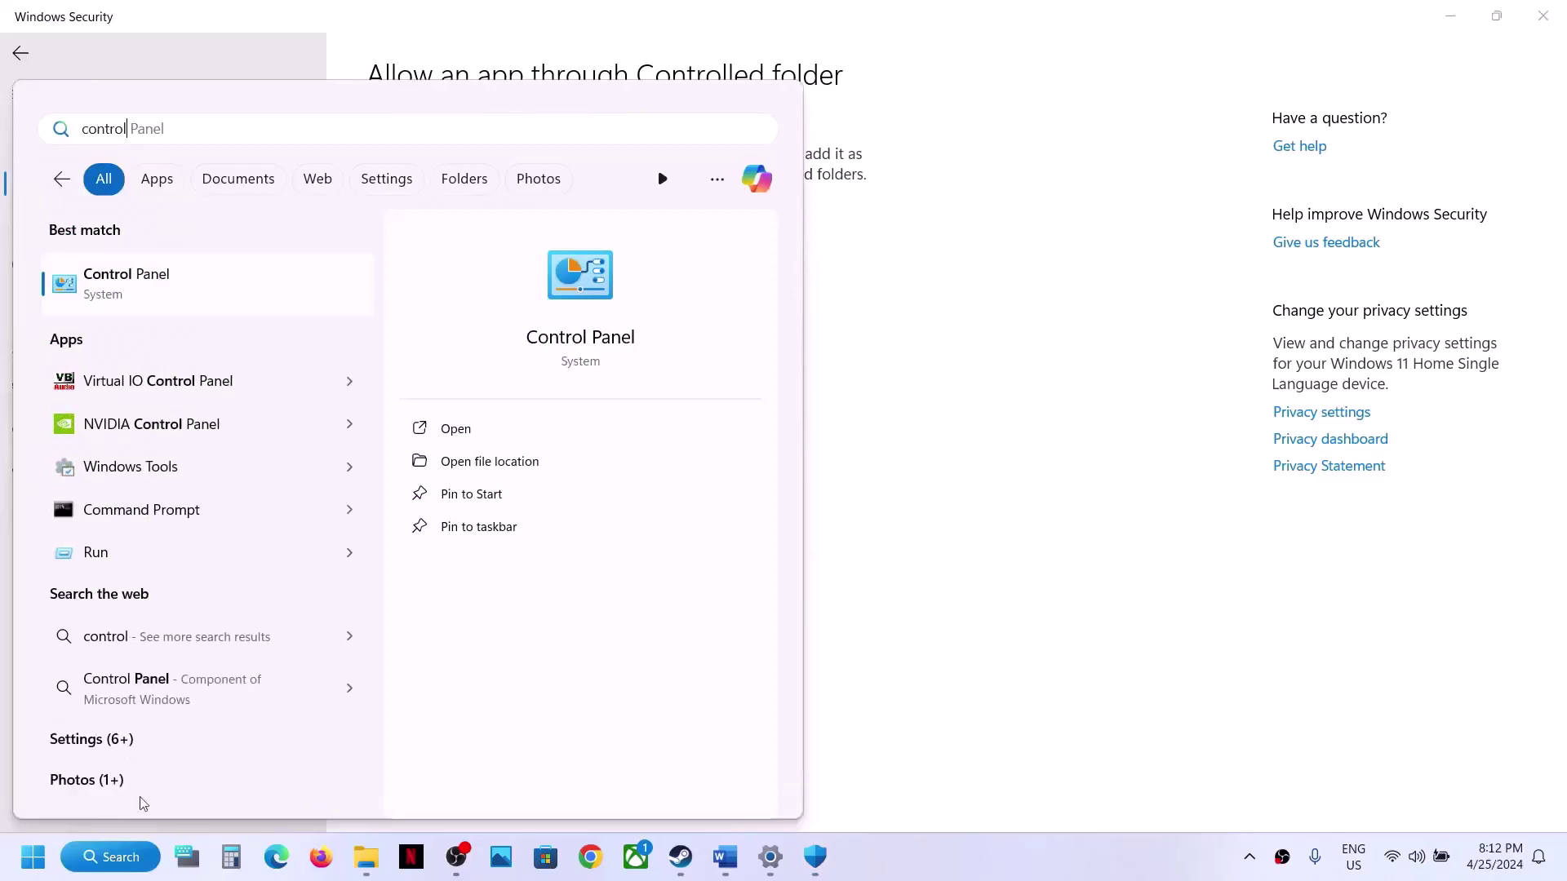
pyautogui.click(136, 277)
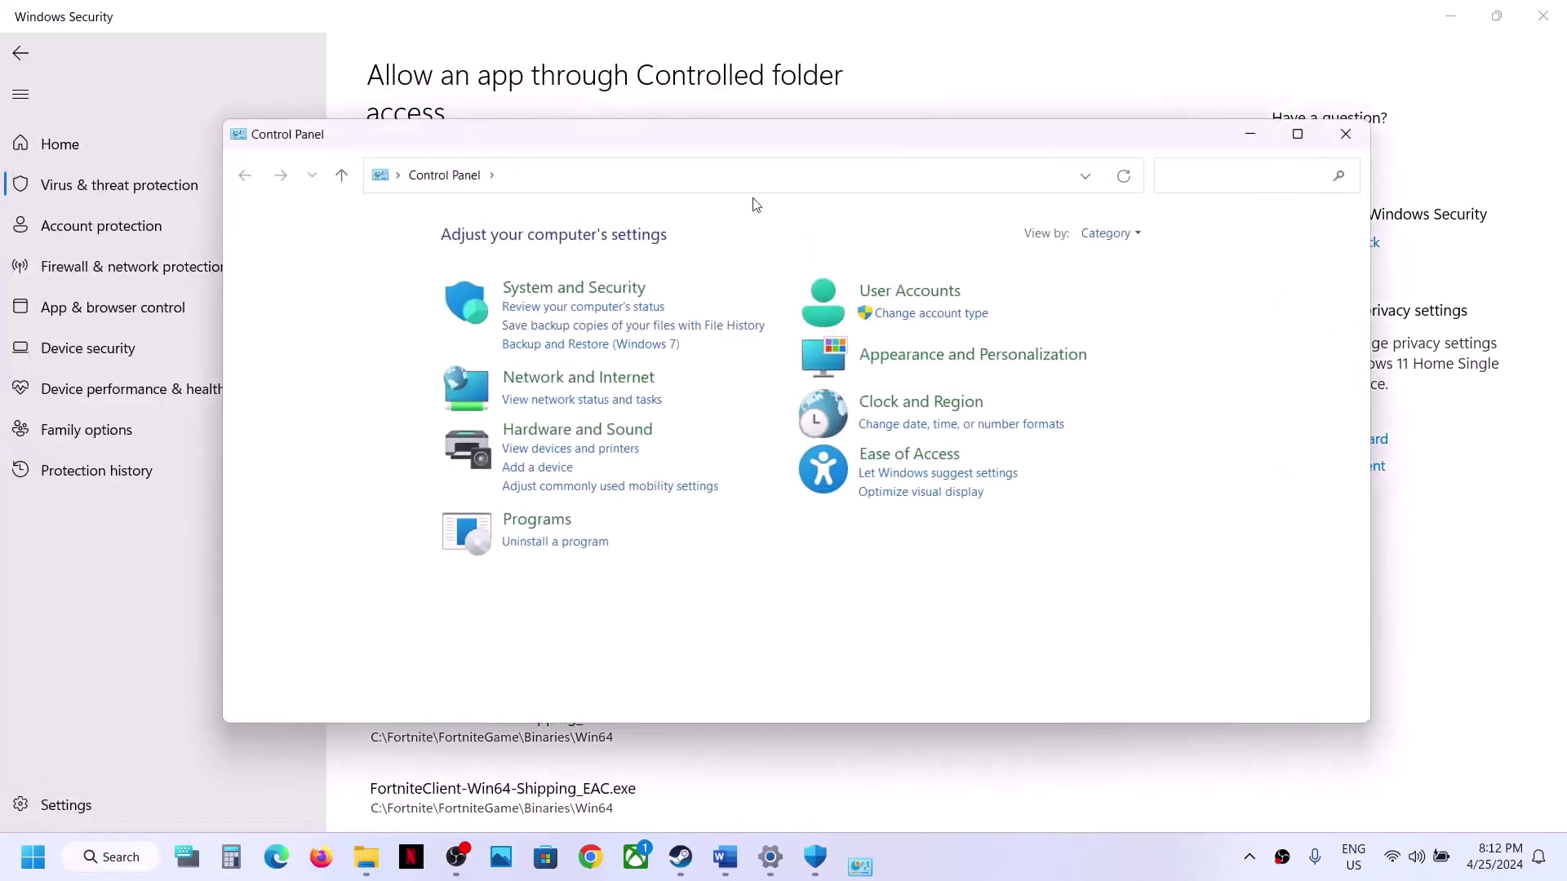
pyautogui.click(615, 289)
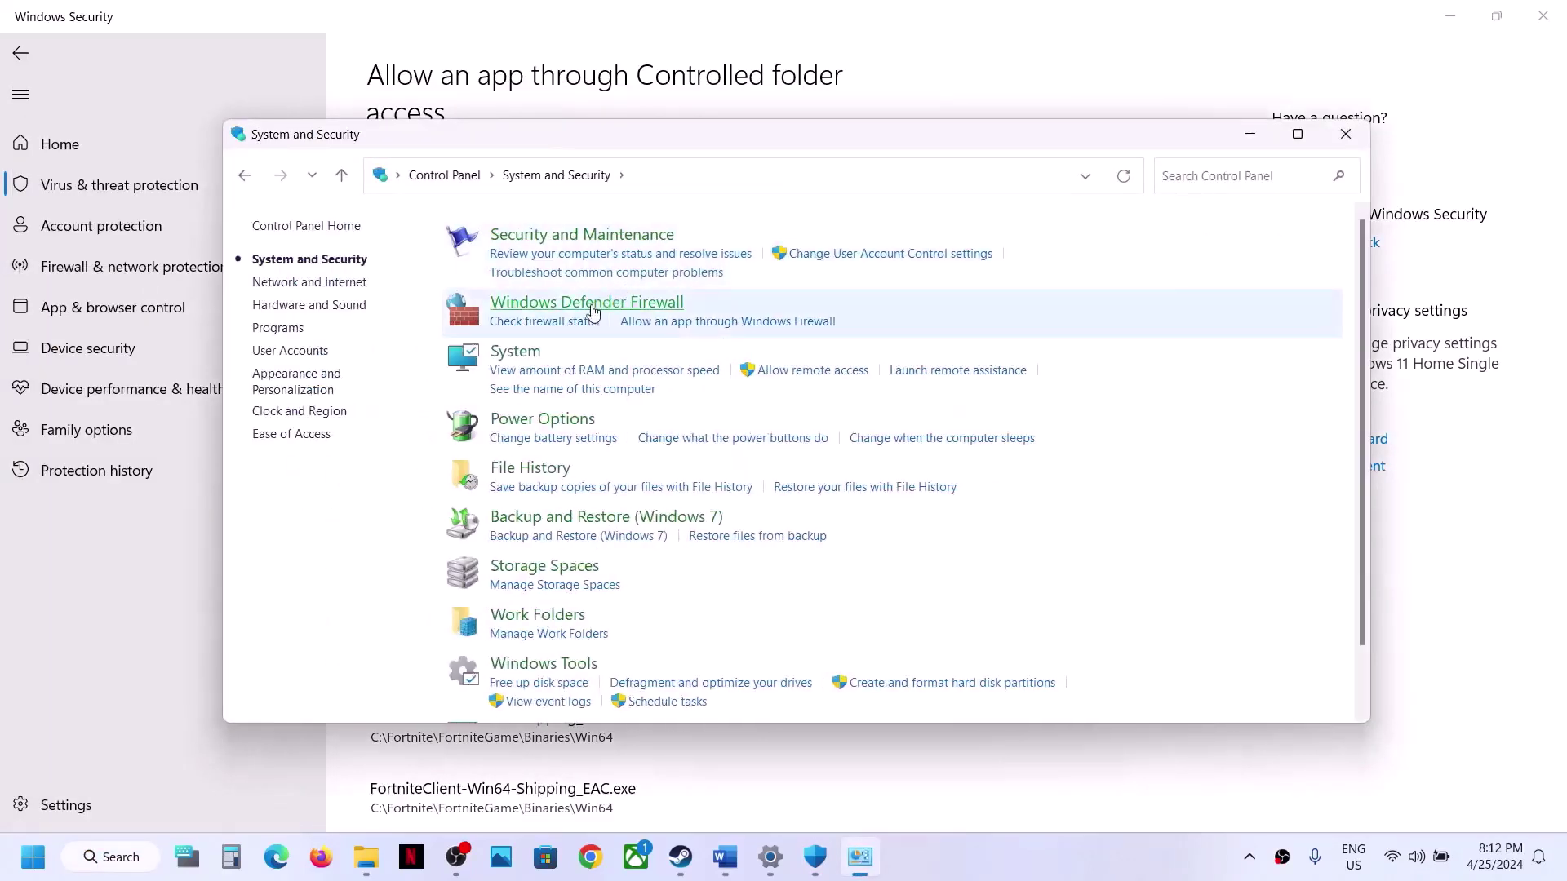
pyautogui.click(593, 308)
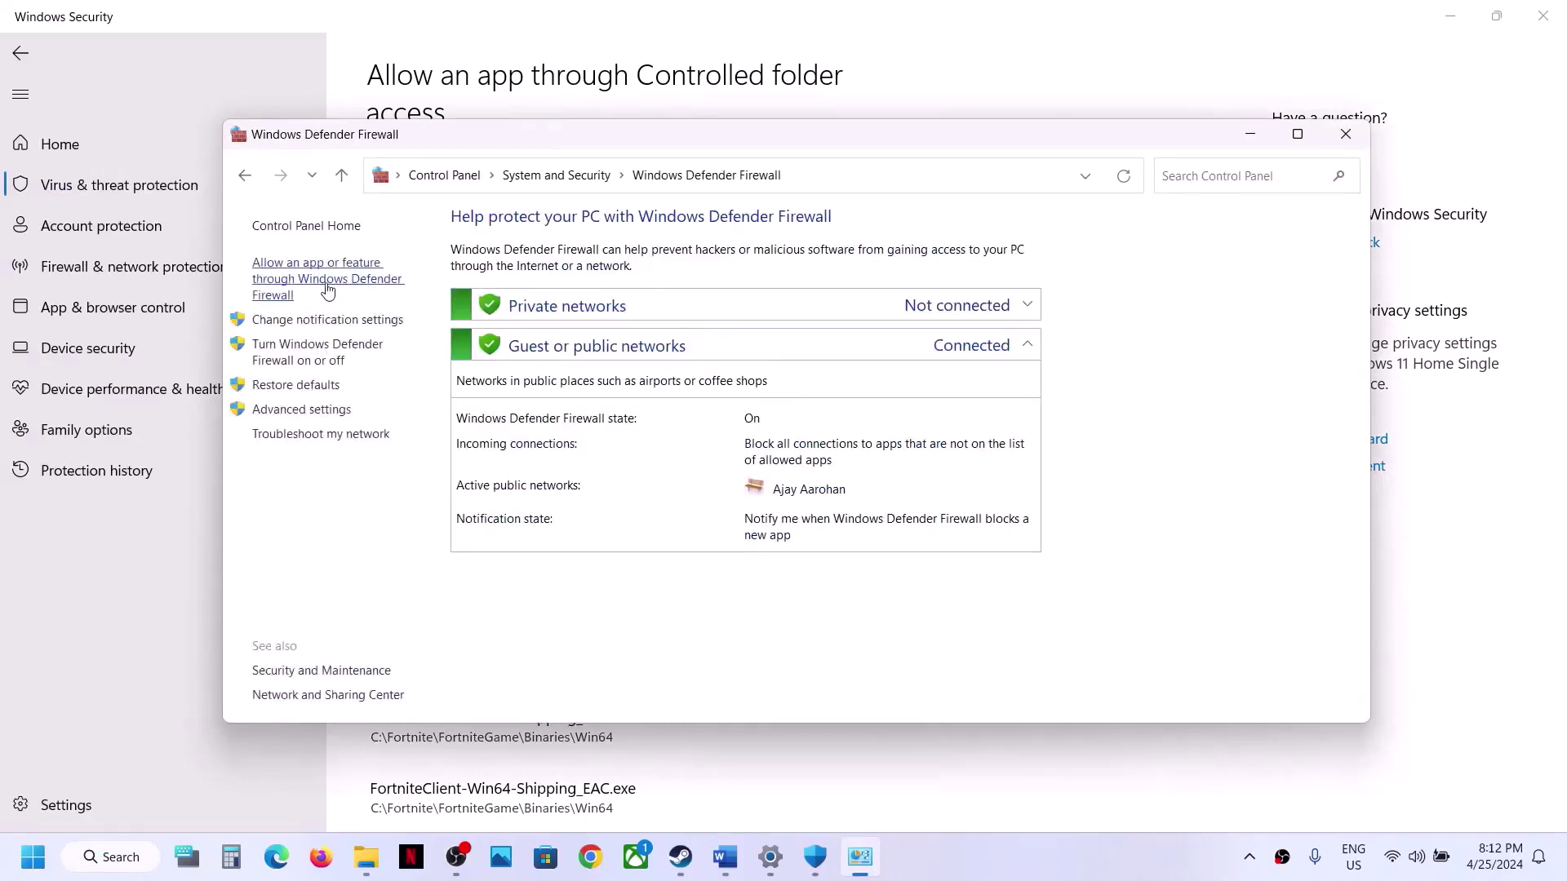
pyautogui.click(341, 283)
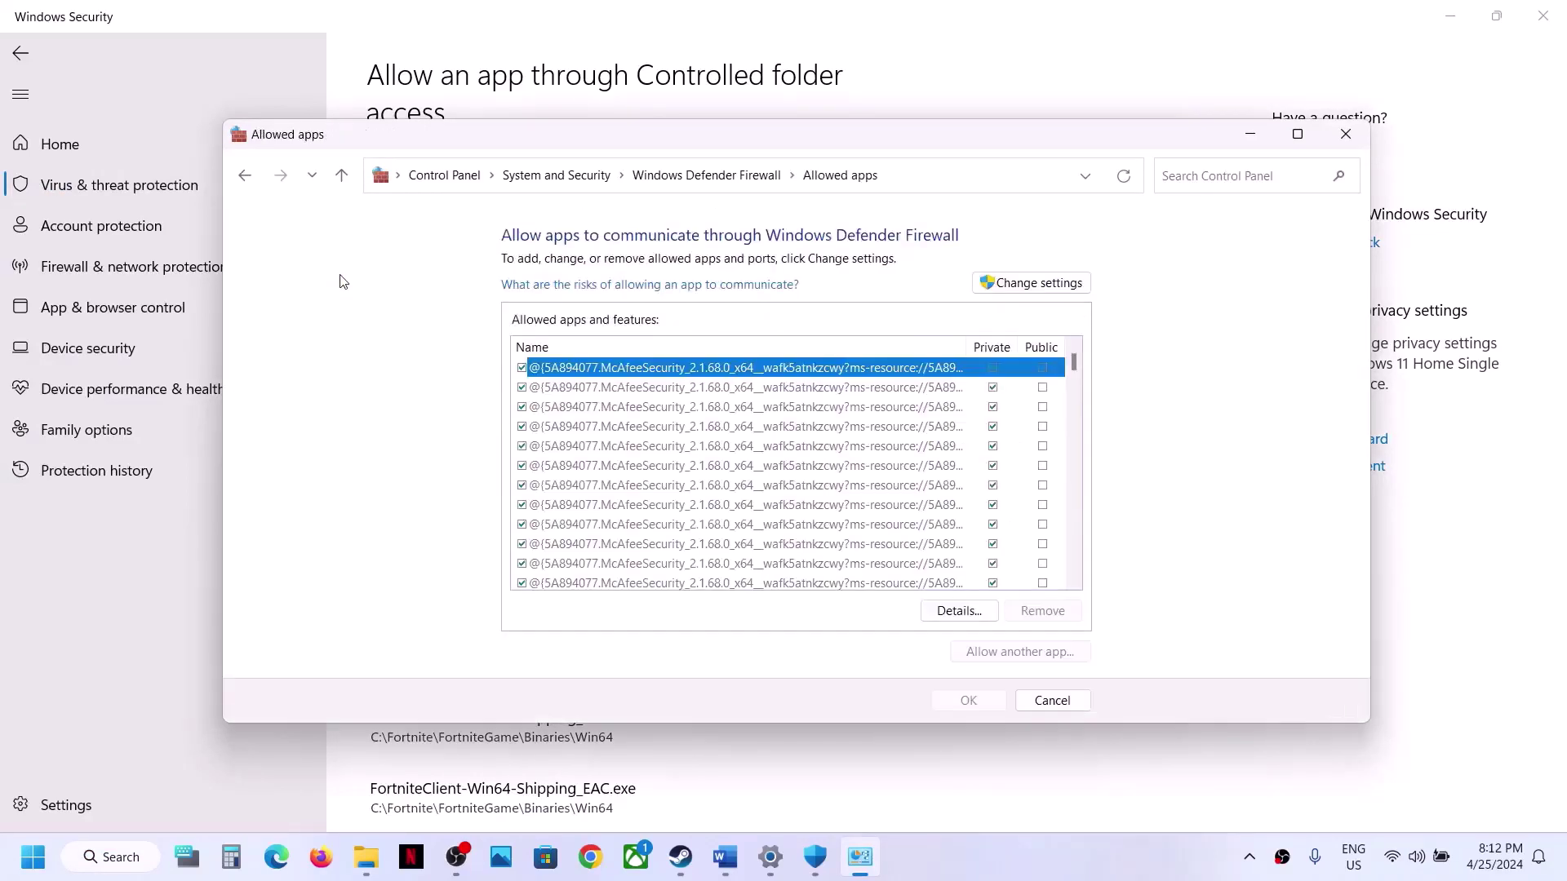
pyautogui.click(1029, 284)
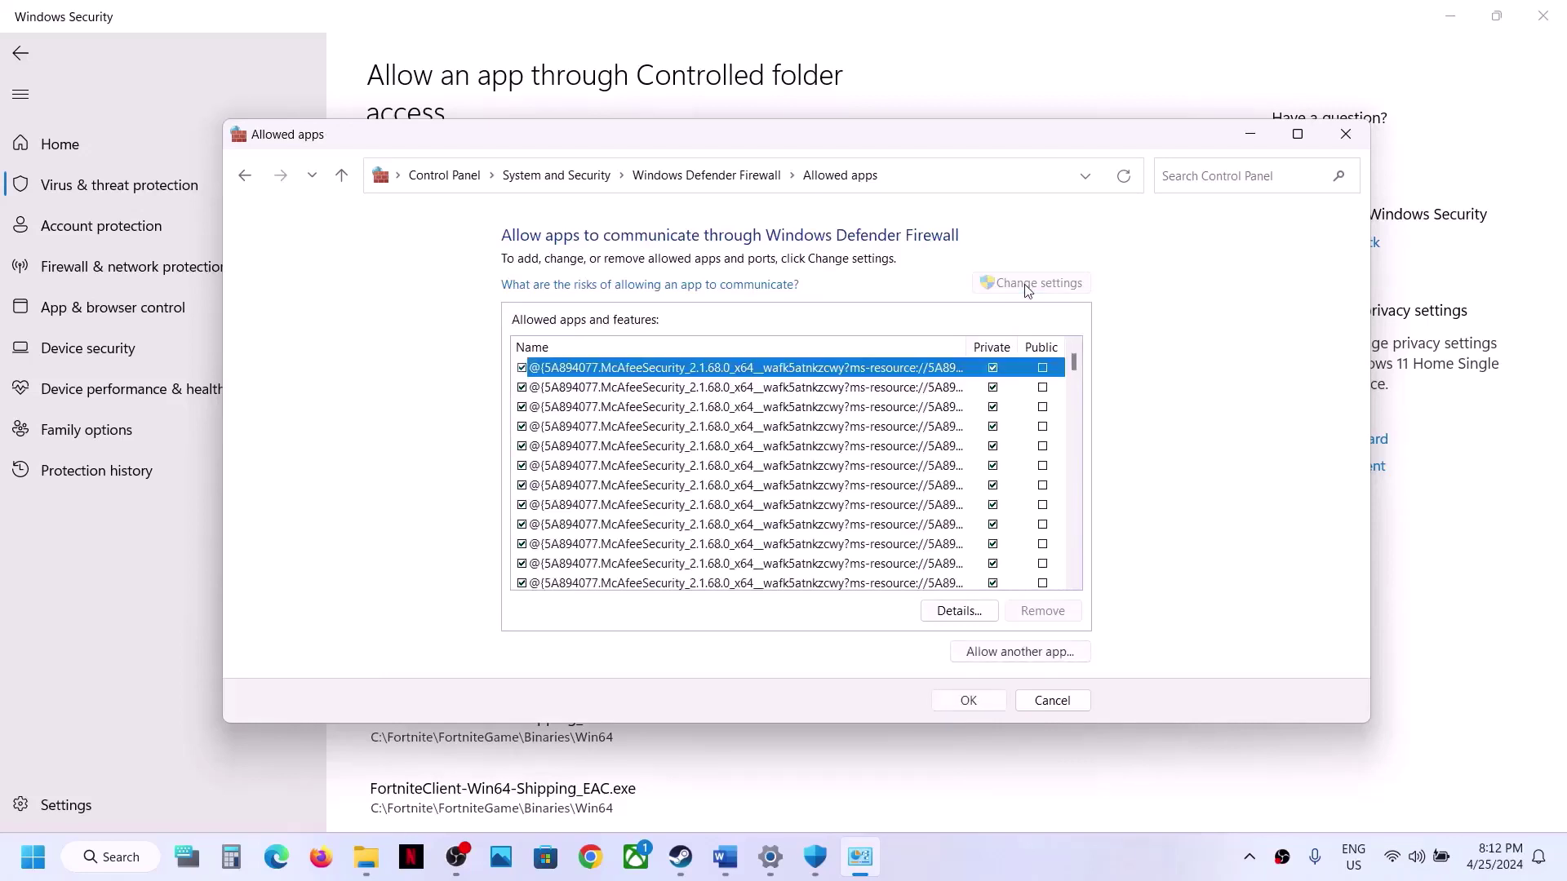
# Add BellwrightGame as a firewall exception, dismissing the already-listed notice.
pyautogui.click(990, 662)
pyautogui.click(936, 532)
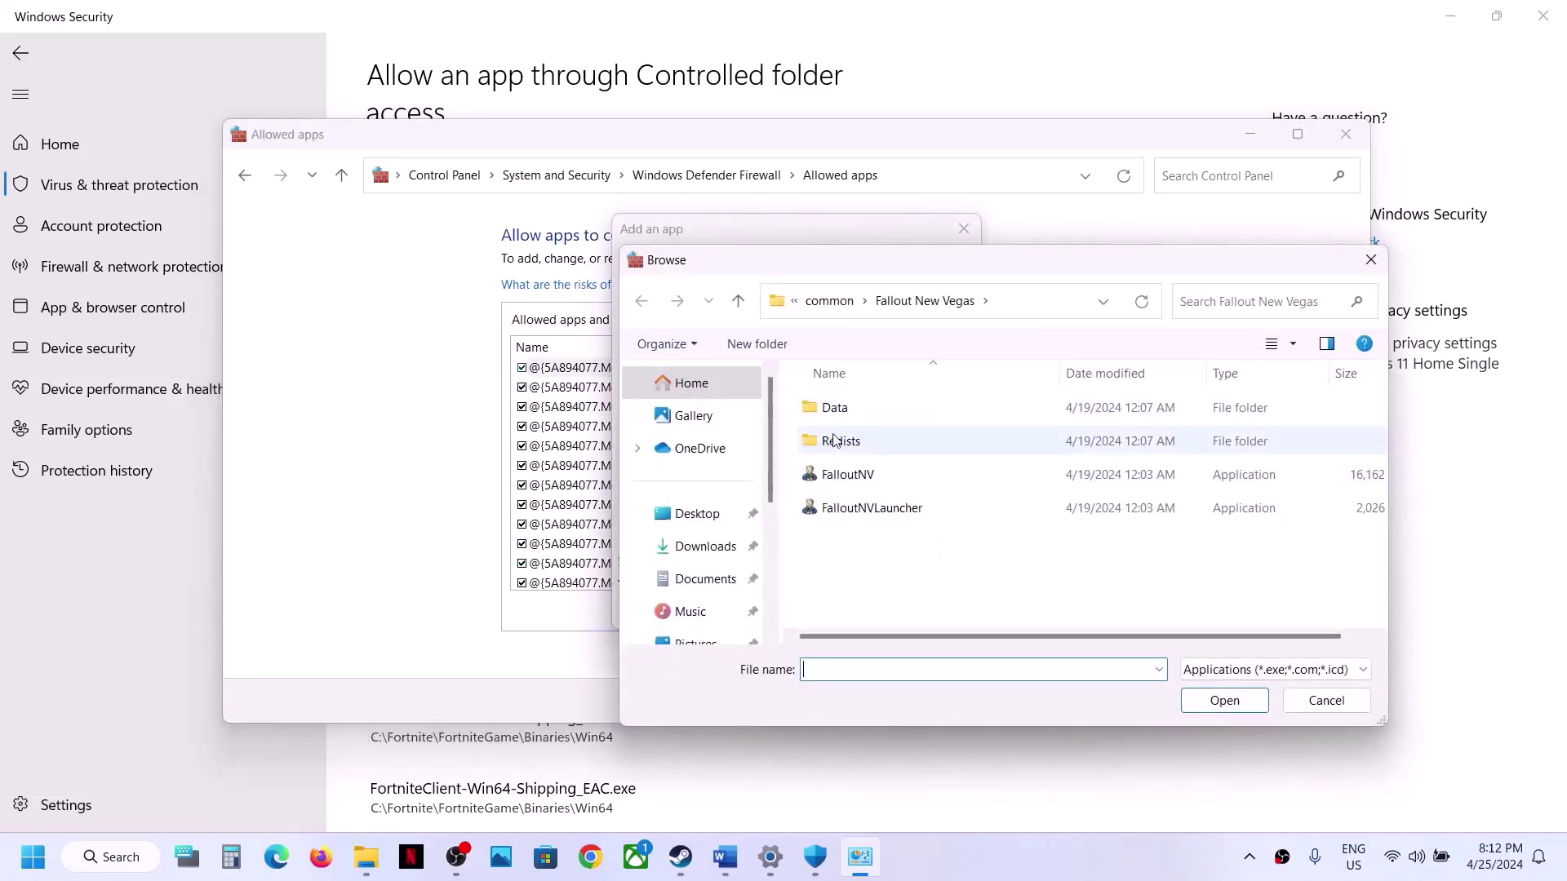
pyautogui.click(832, 302)
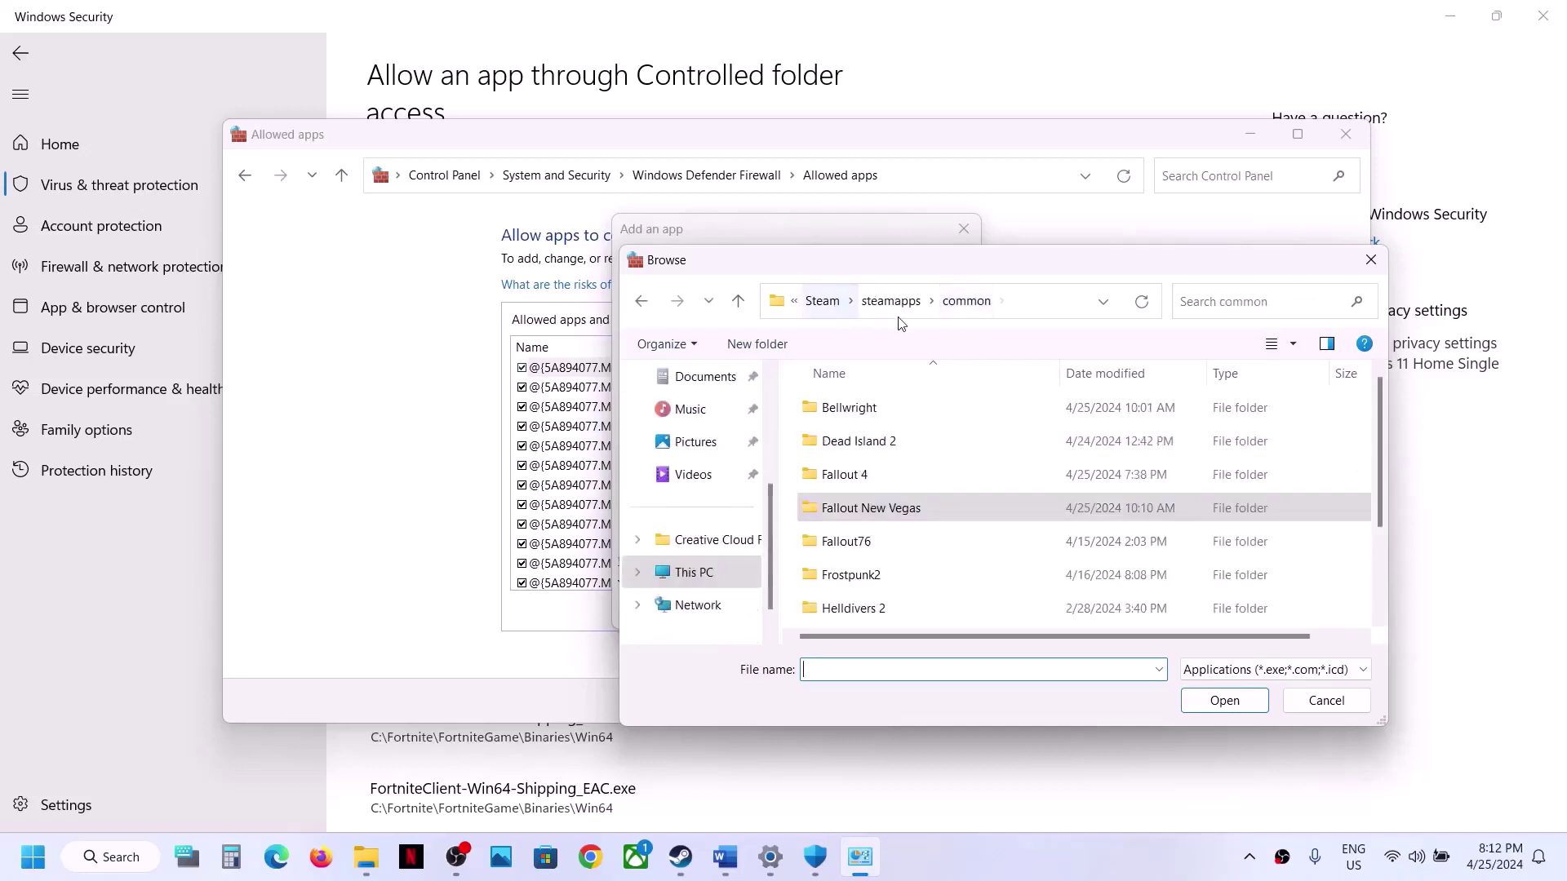
pyautogui.doubleClick(867, 410)
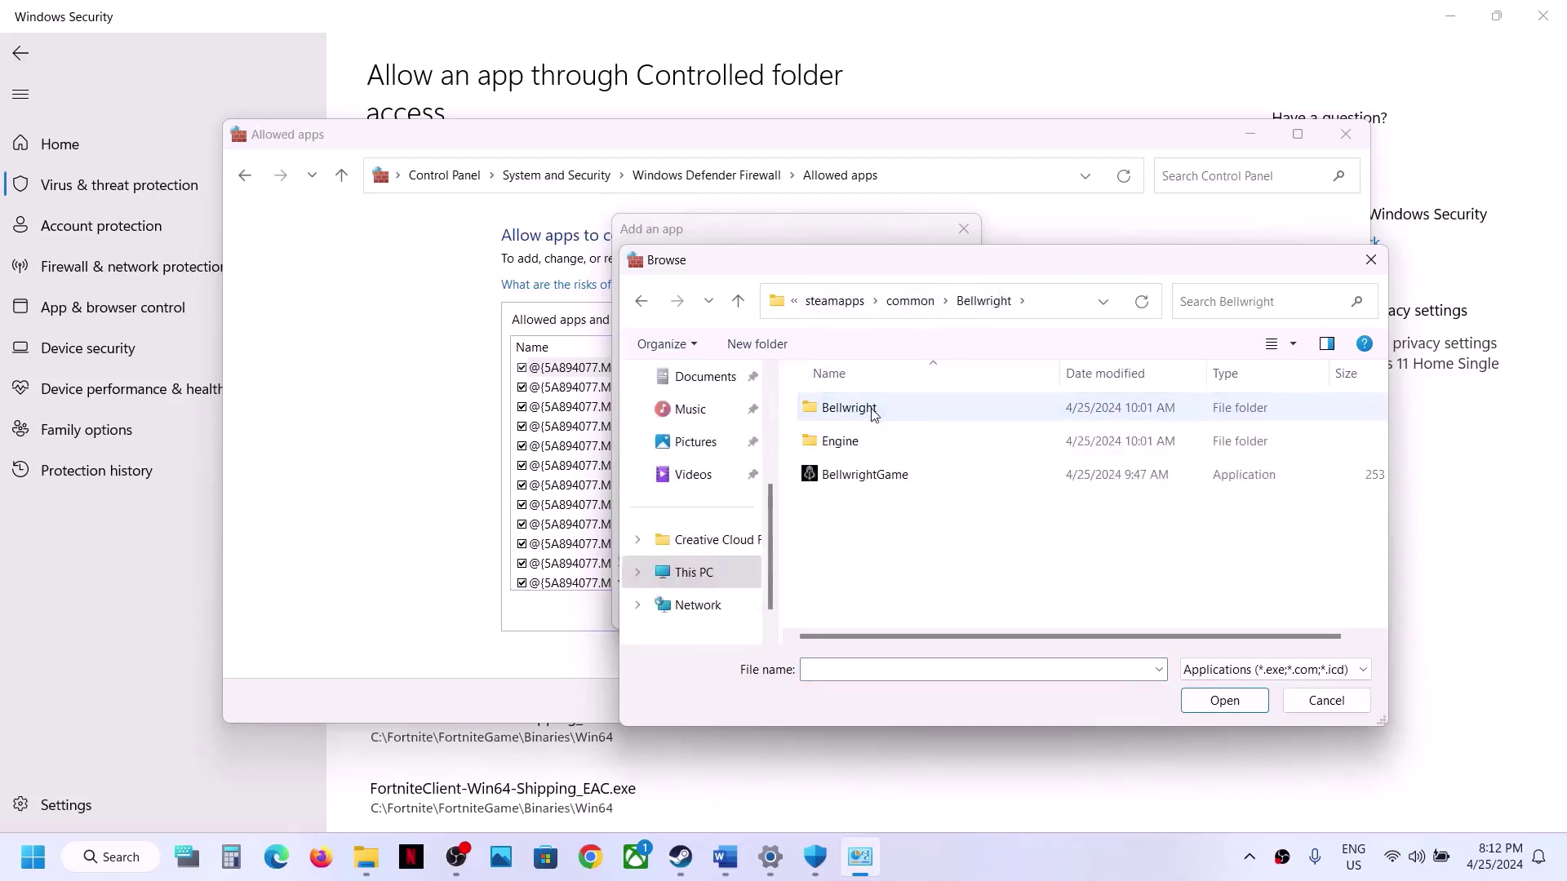
pyautogui.click(856, 483)
pyautogui.click(1240, 703)
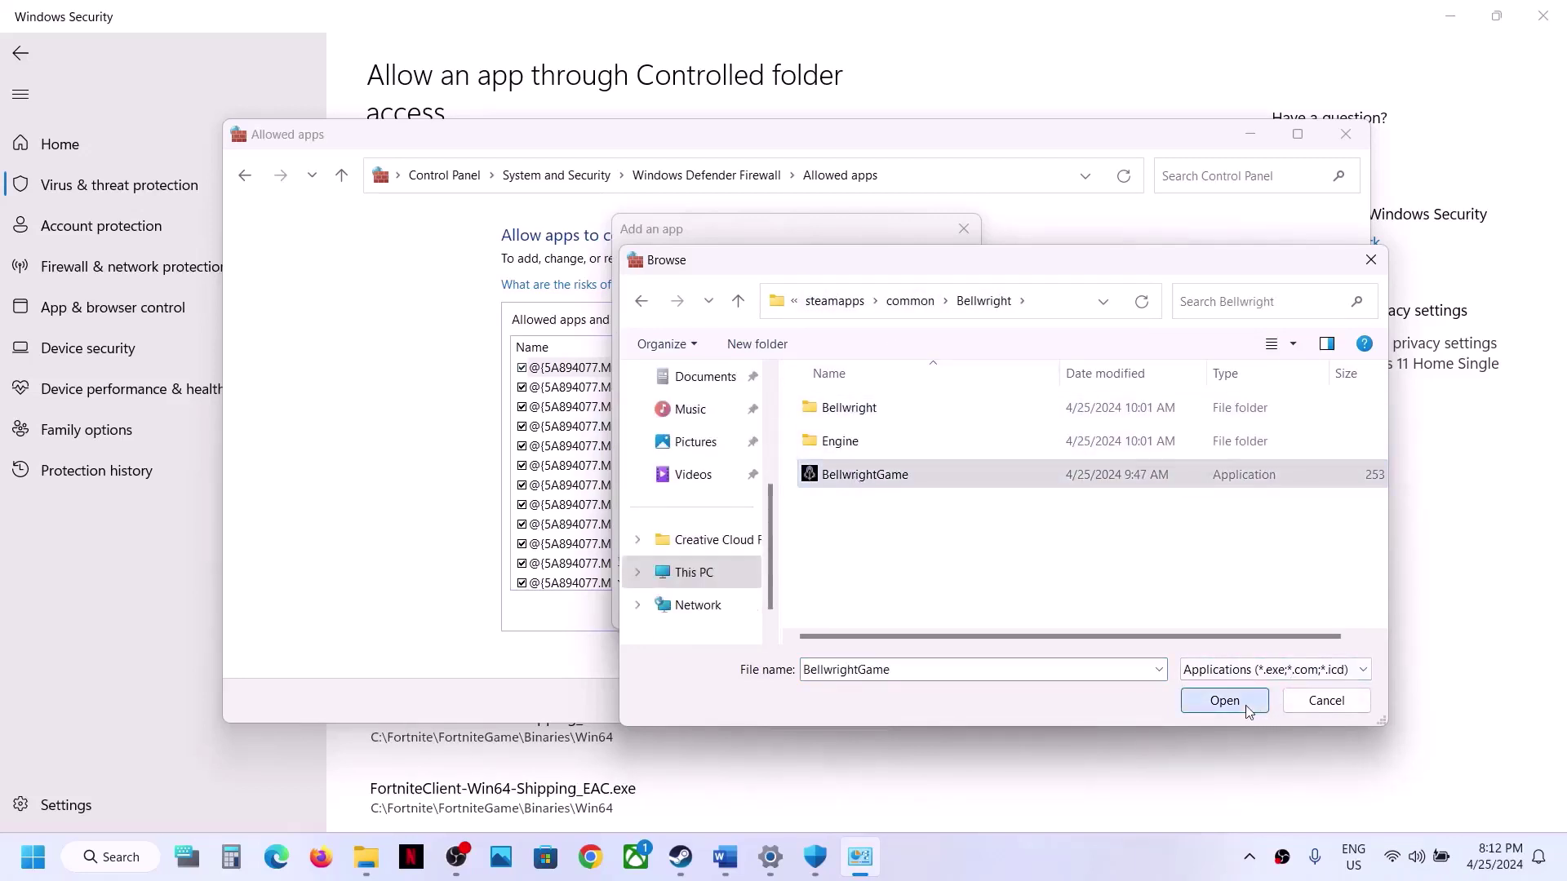
pyautogui.click(861, 611)
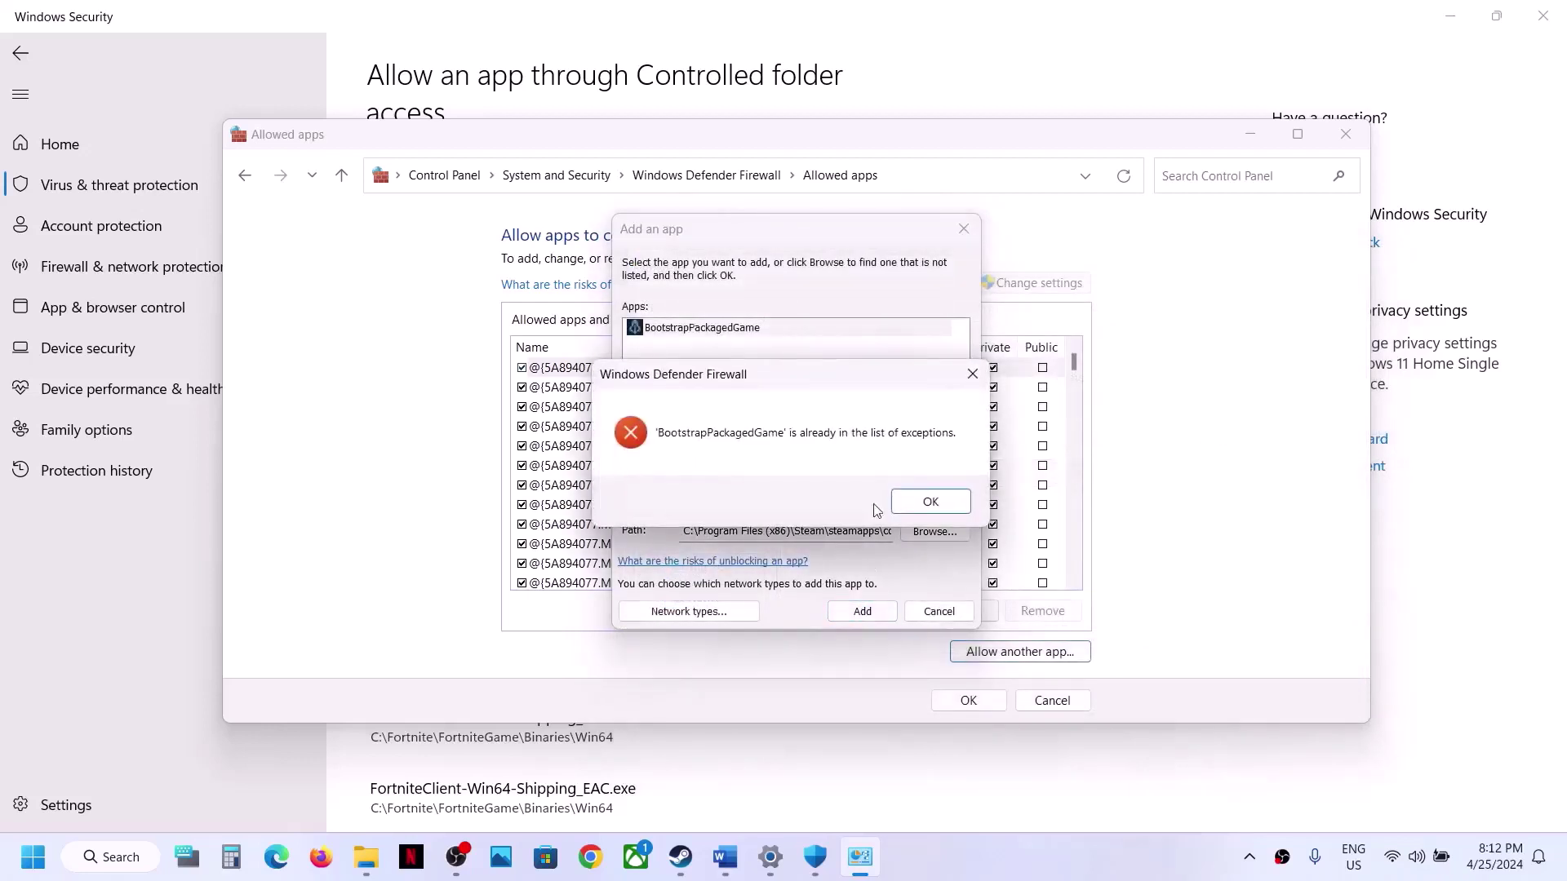
pyautogui.click(901, 507)
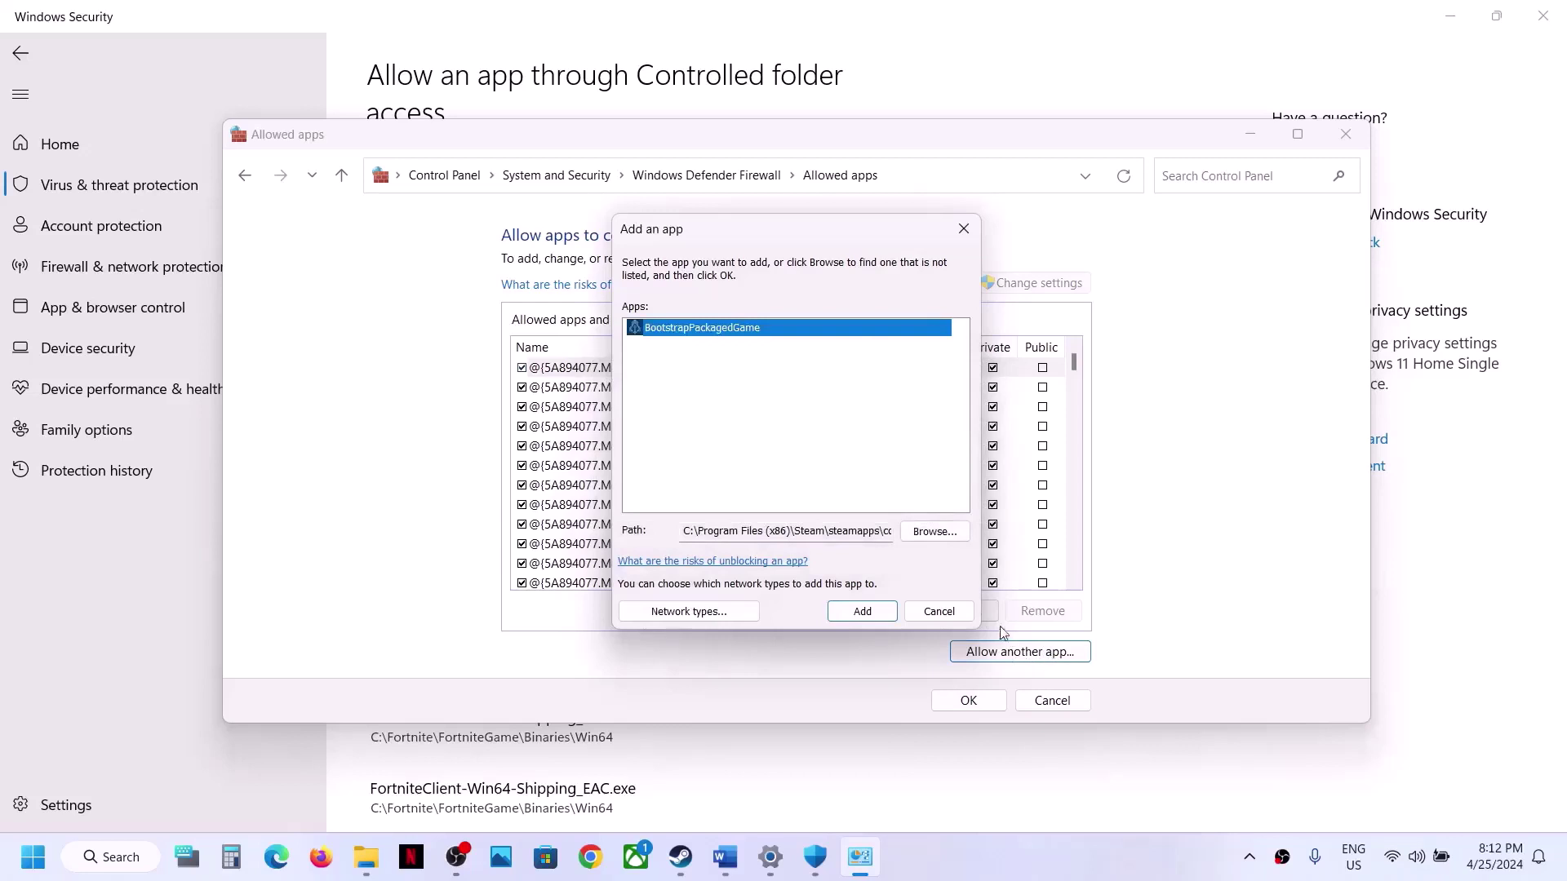
# Add BellwrightGame-Win64-Shipping from Binaries\Win64 as a firewall exception too.
pyautogui.click(935, 532)
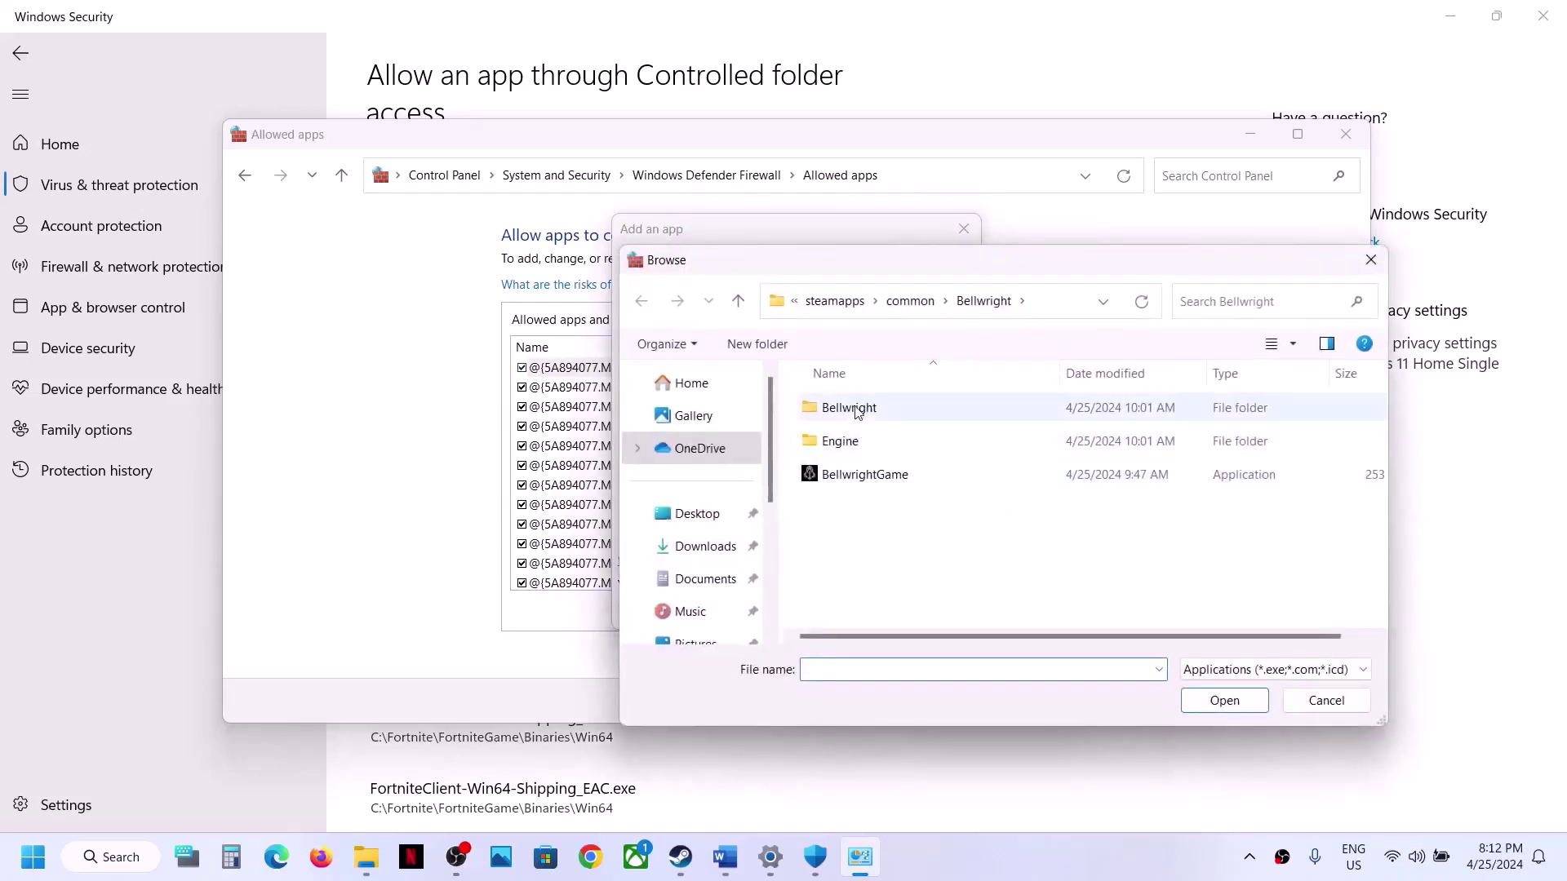
pyautogui.doubleClick(855, 409)
pyautogui.doubleClick(855, 410)
pyautogui.click(855, 410)
pyautogui.doubleClick(855, 410)
pyautogui.click(863, 440)
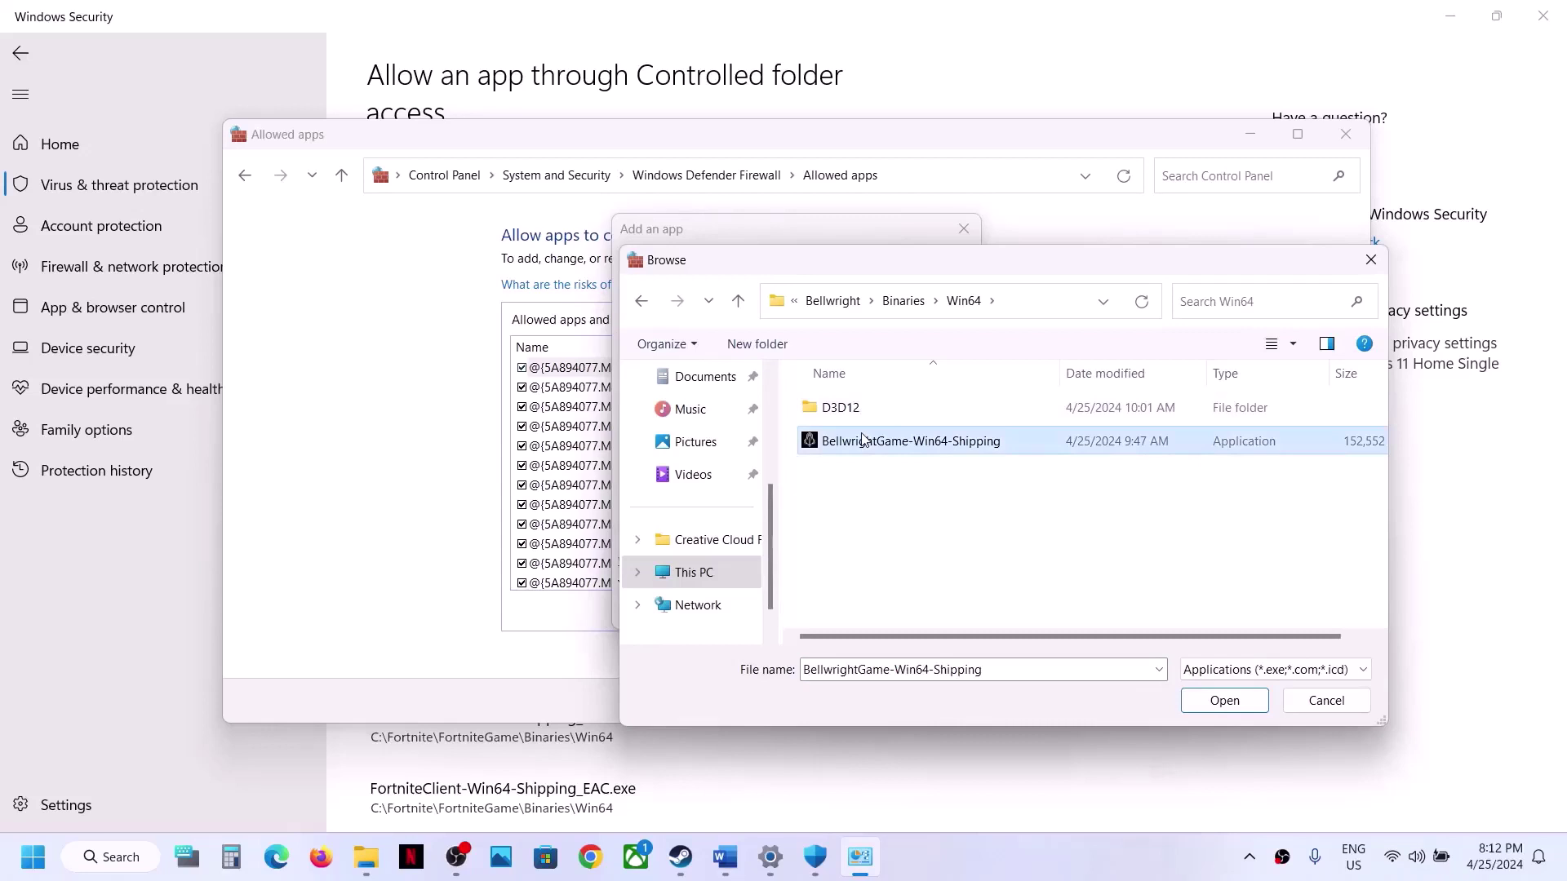
pyautogui.click(1224, 700)
pyautogui.click(849, 618)
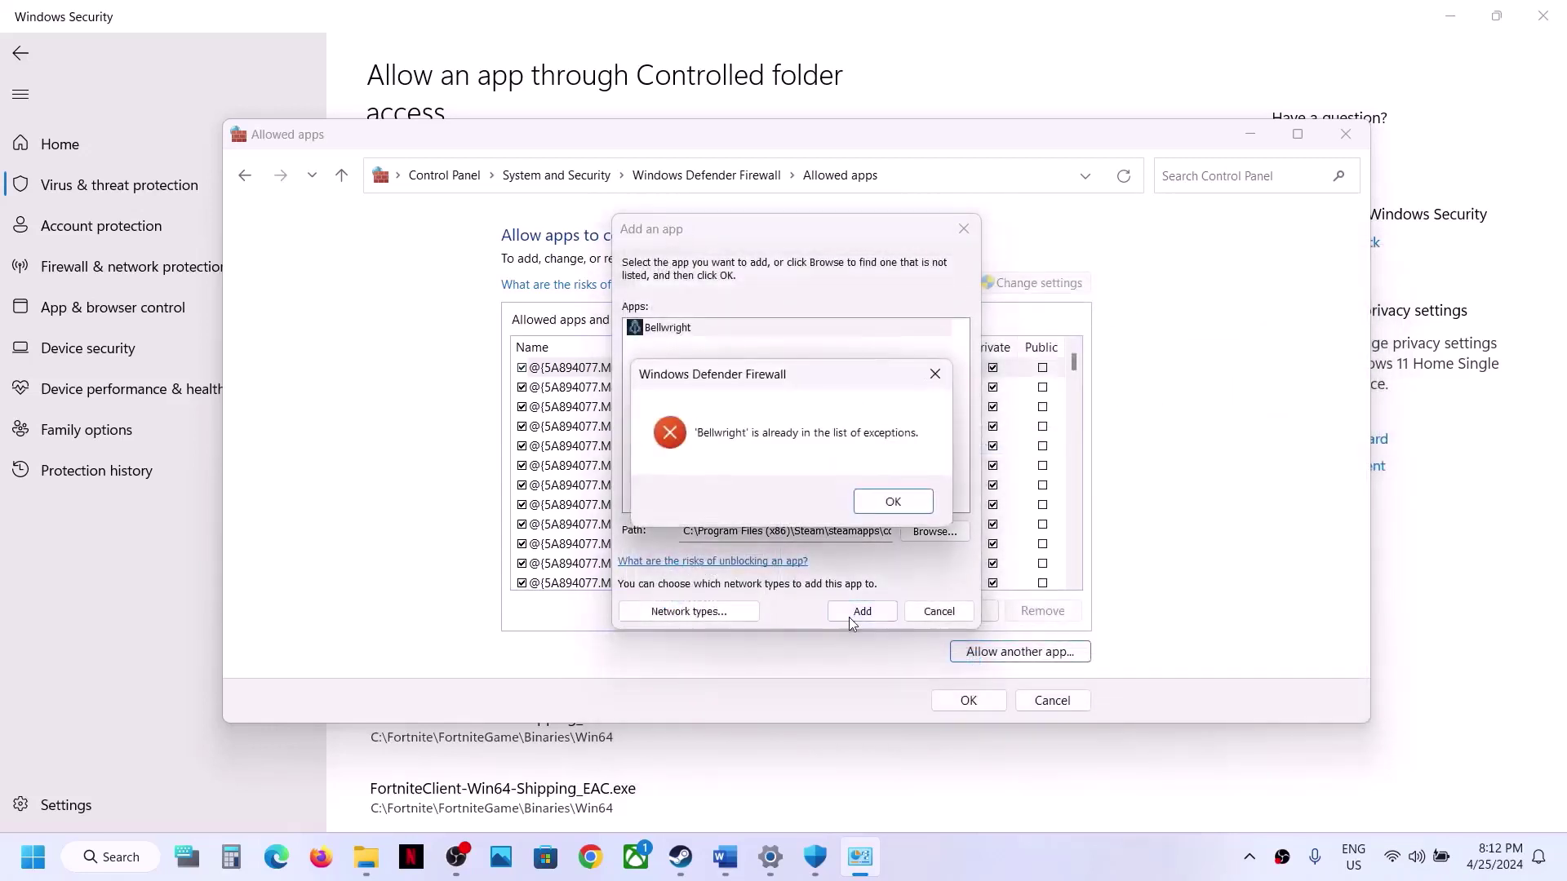
pyautogui.click(894, 500)
pyautogui.click(939, 611)
# Tick the Bellwright entries in the allowed apps list and save the changes.
pyautogui.click(841, 506)
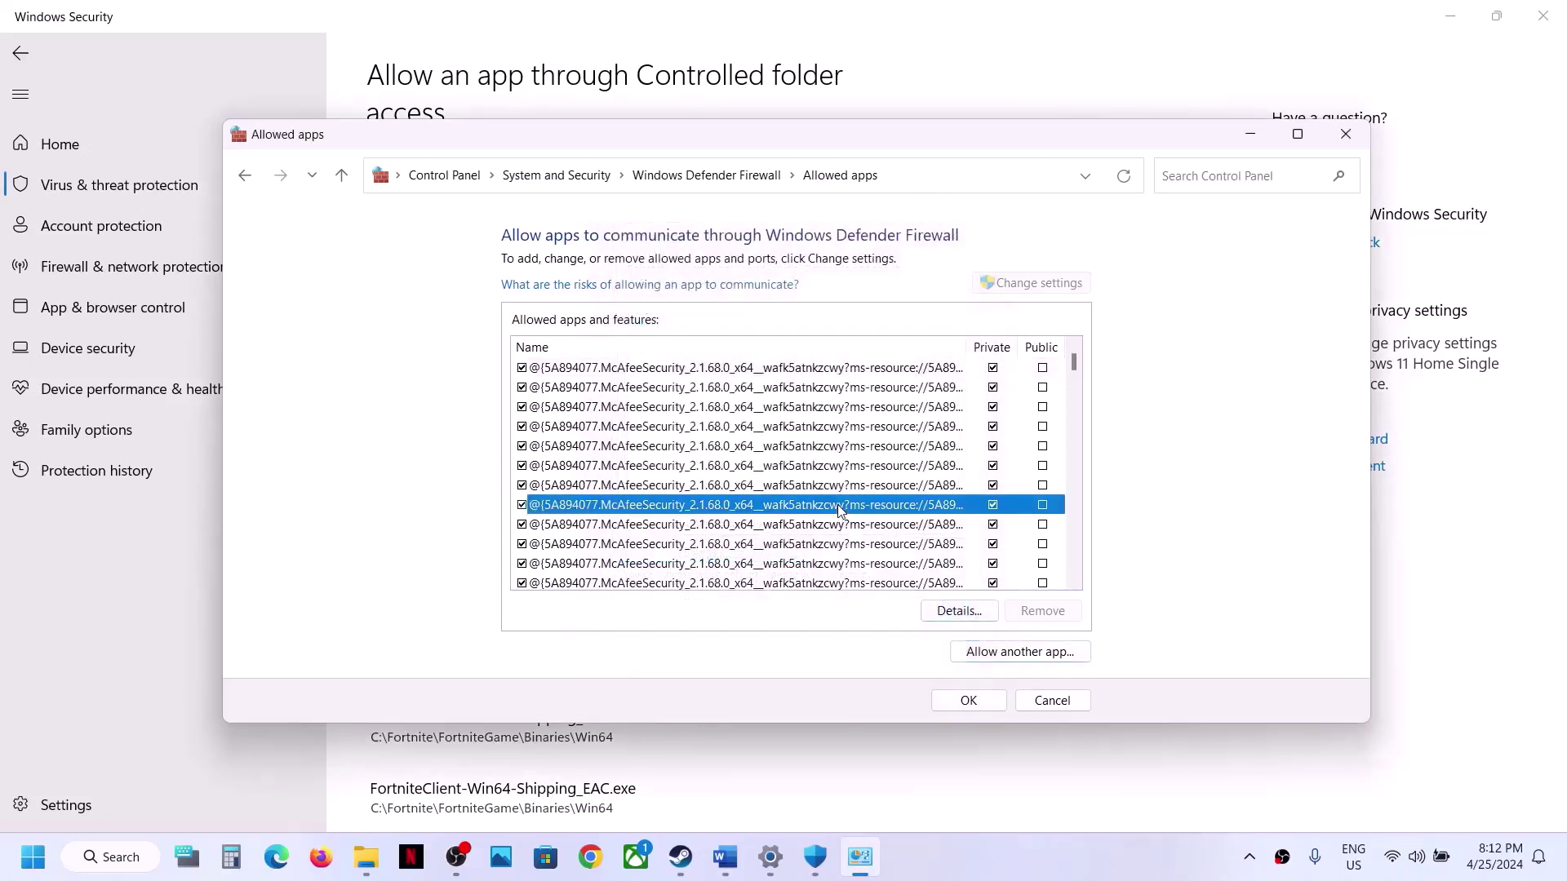
pyautogui.press('b')
pyautogui.click(582, 464)
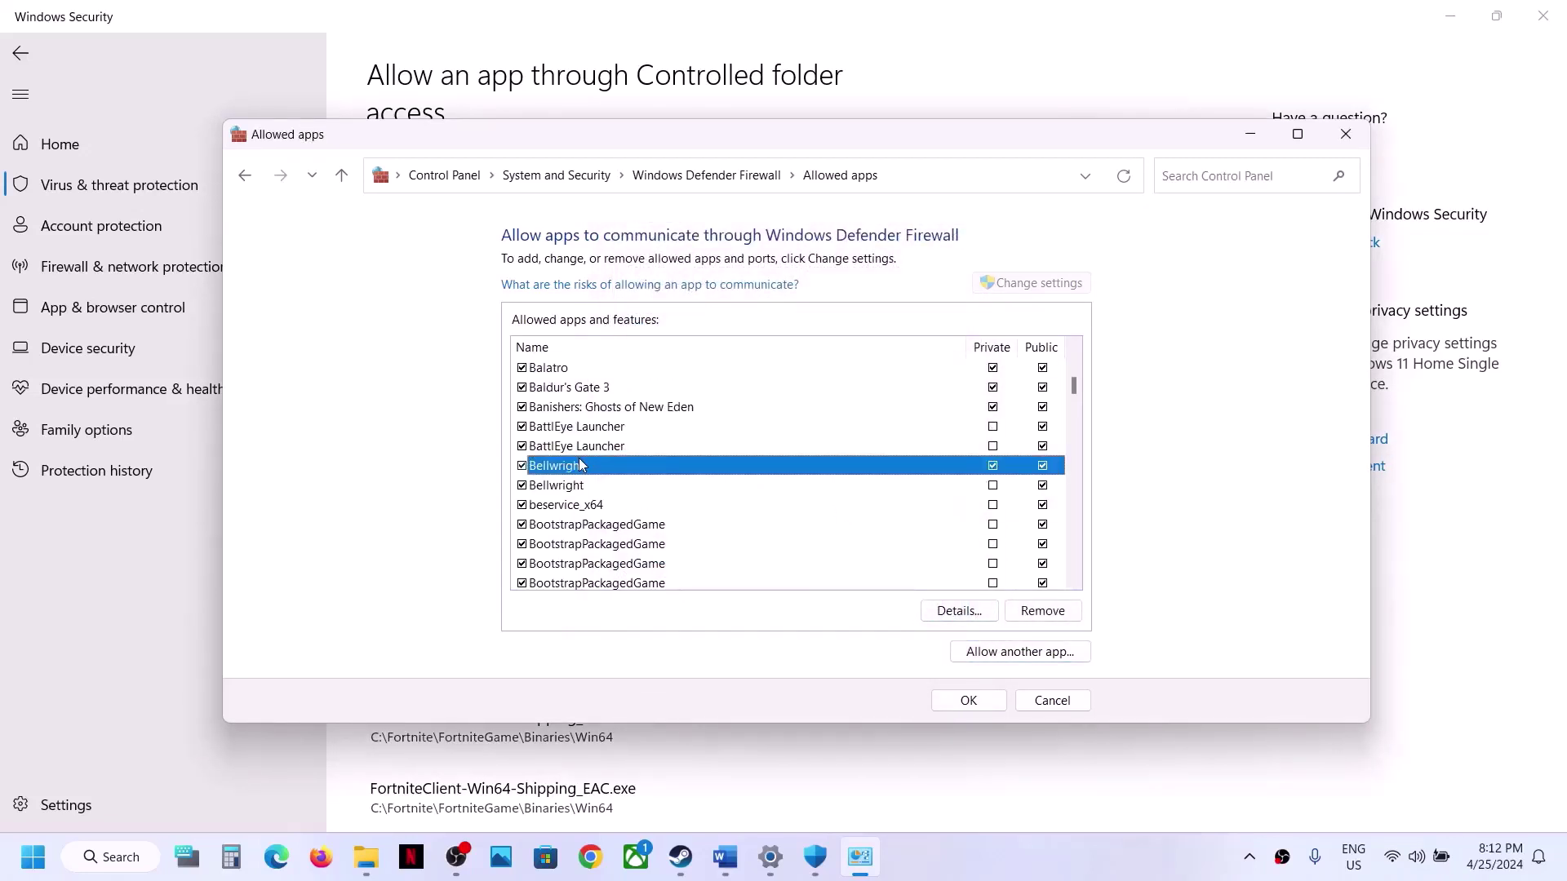
pyautogui.click(573, 486)
pyautogui.click(568, 472)
pyautogui.click(958, 707)
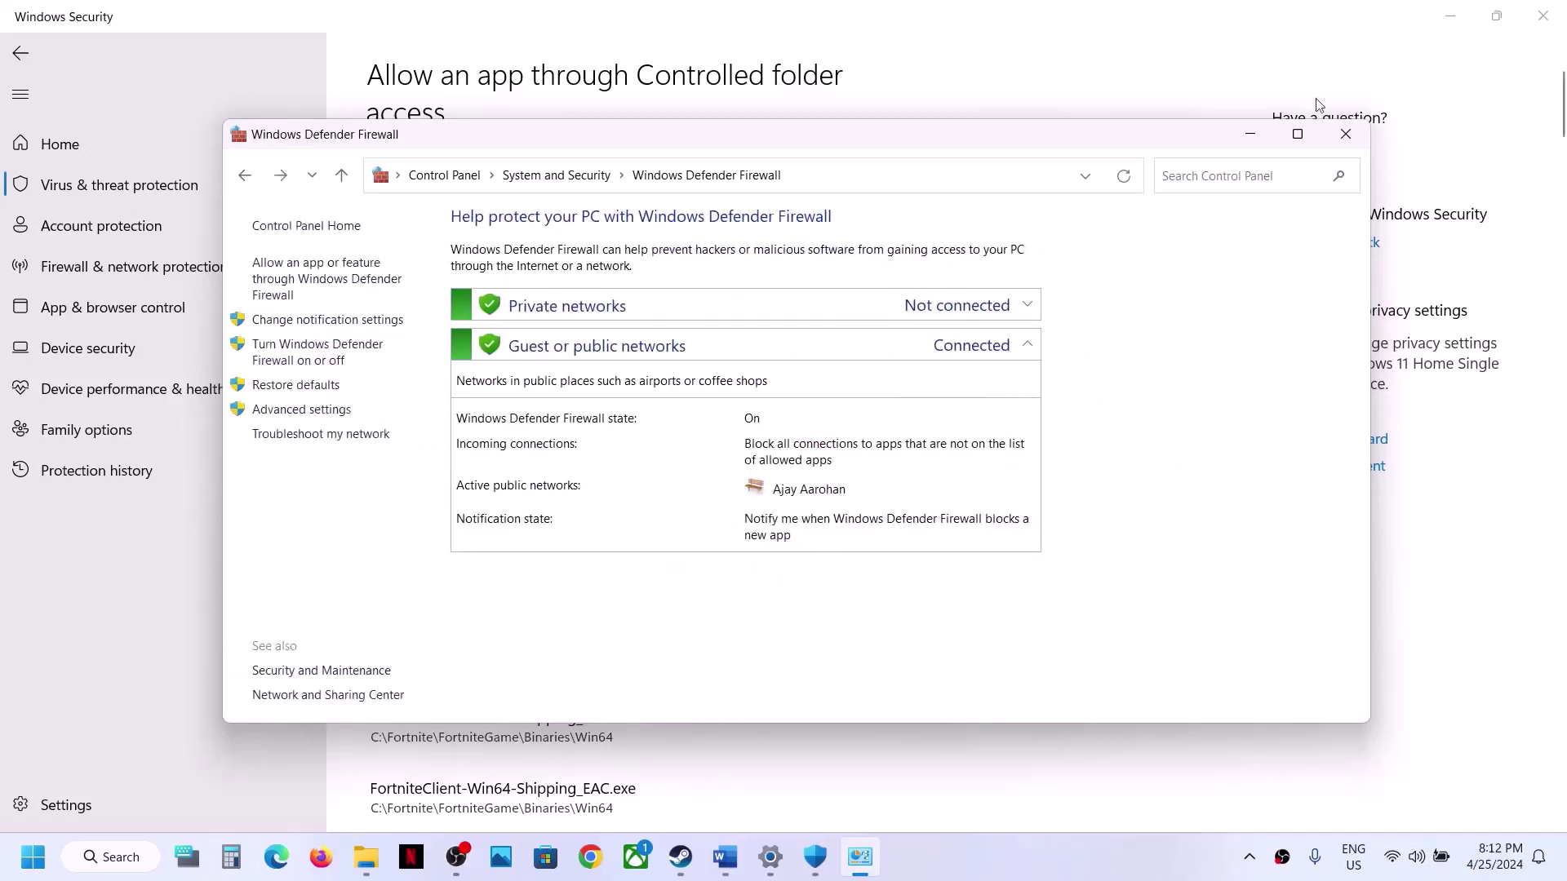
# Close the Firewall, Windows Security and Settings windows.
pyautogui.click(1343, 134)
pyautogui.click(1537, 18)
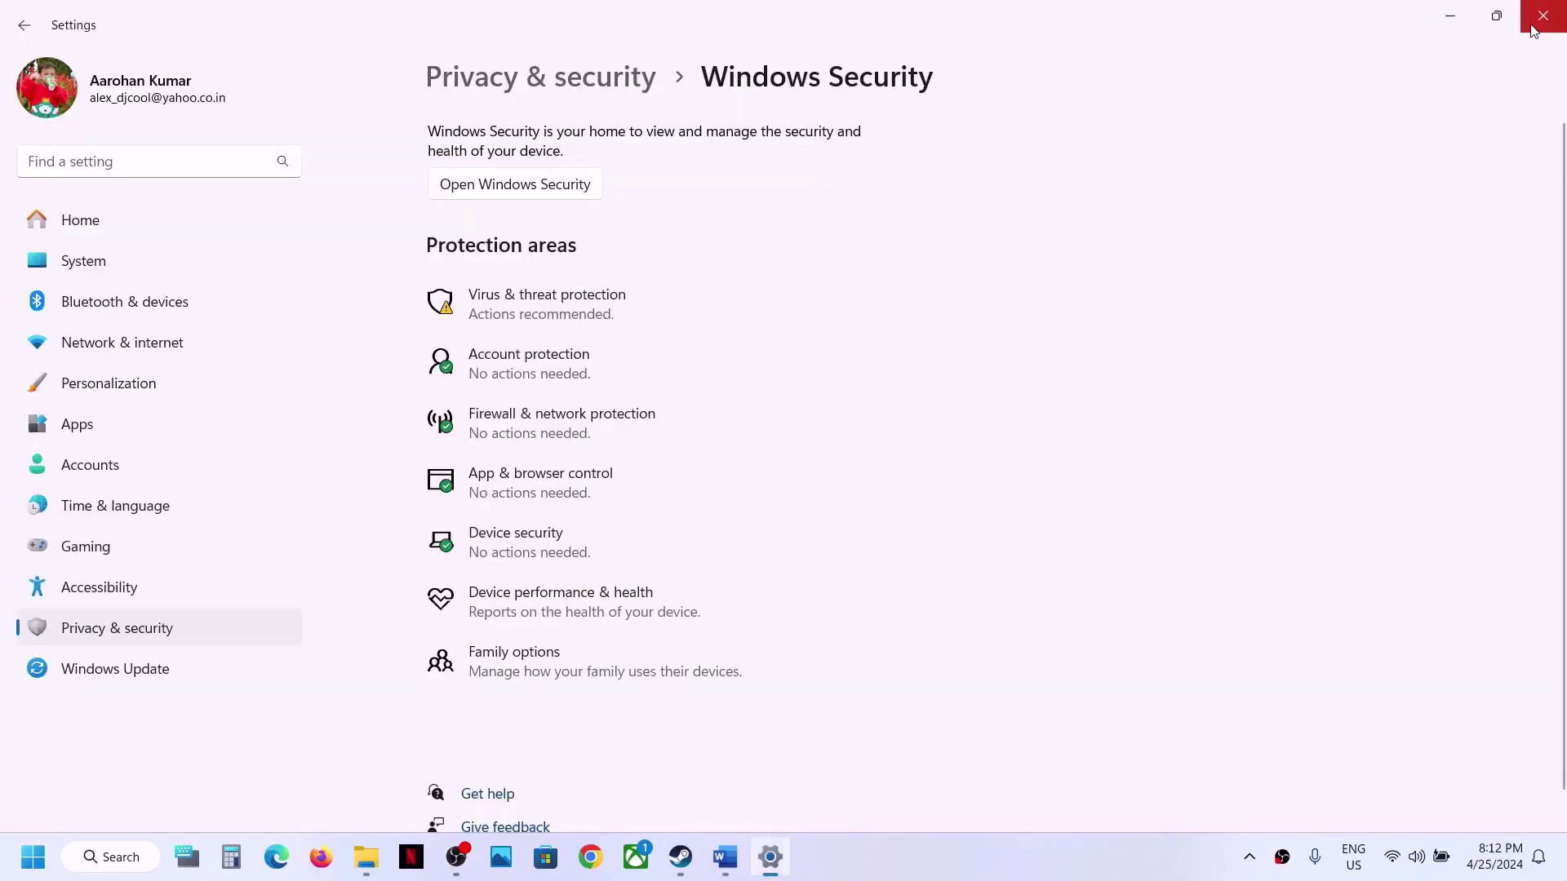
pyautogui.click(1532, 30)
# Scroll the guide to Step 6 and highlight its heading plus the NVIDIA and AMD driver links.
pyautogui.scroll(-4, 608, 535)
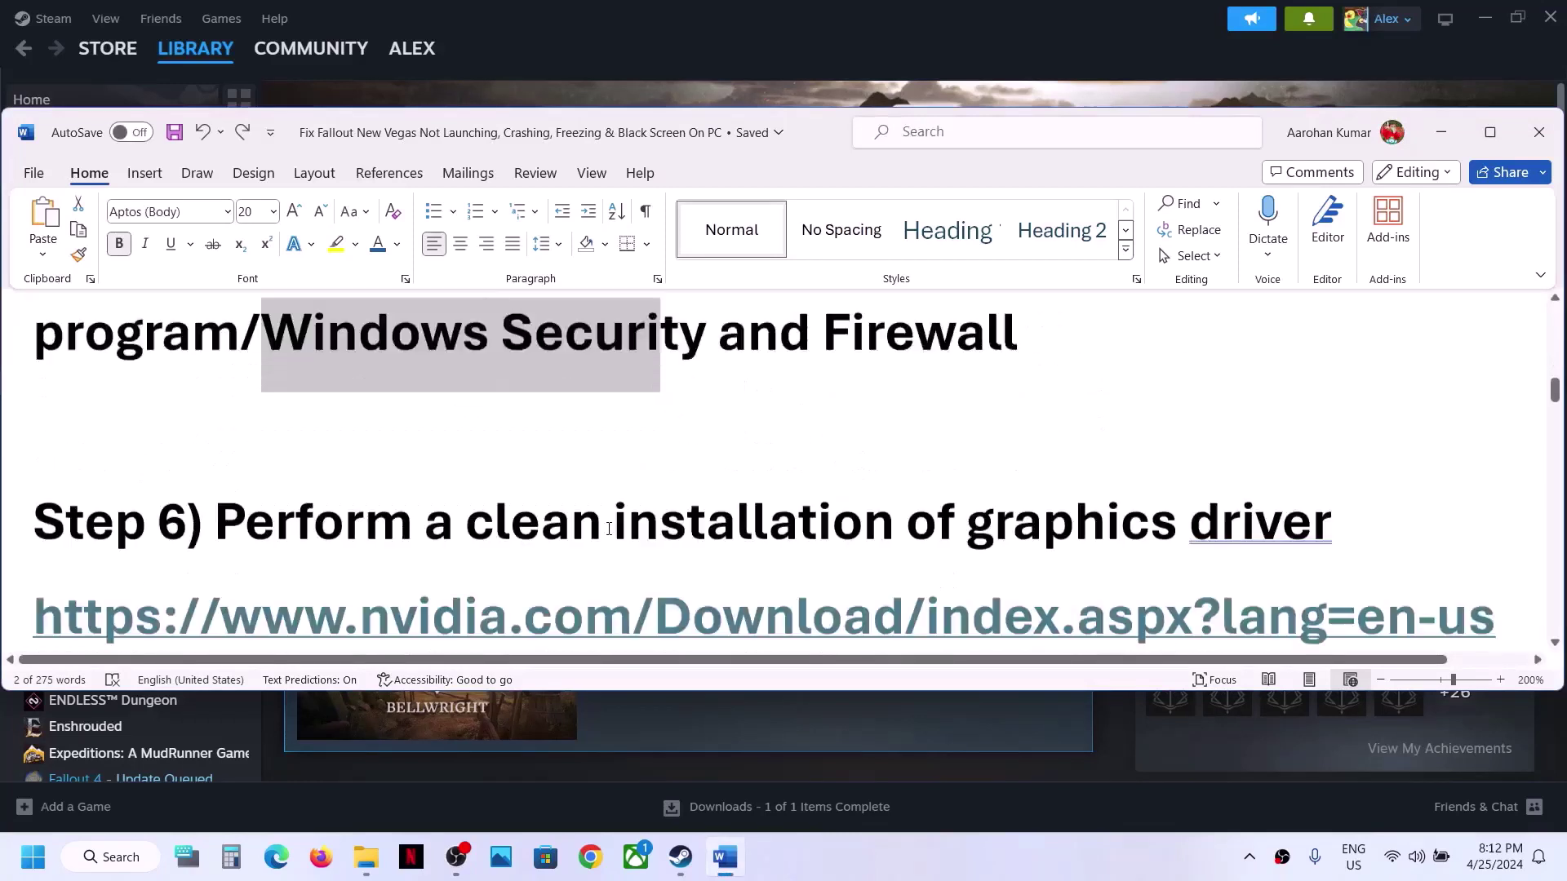
pyautogui.moveTo(234, 430); pyautogui.dragTo(1337, 432)
pyautogui.scroll(-1, 704, 486)
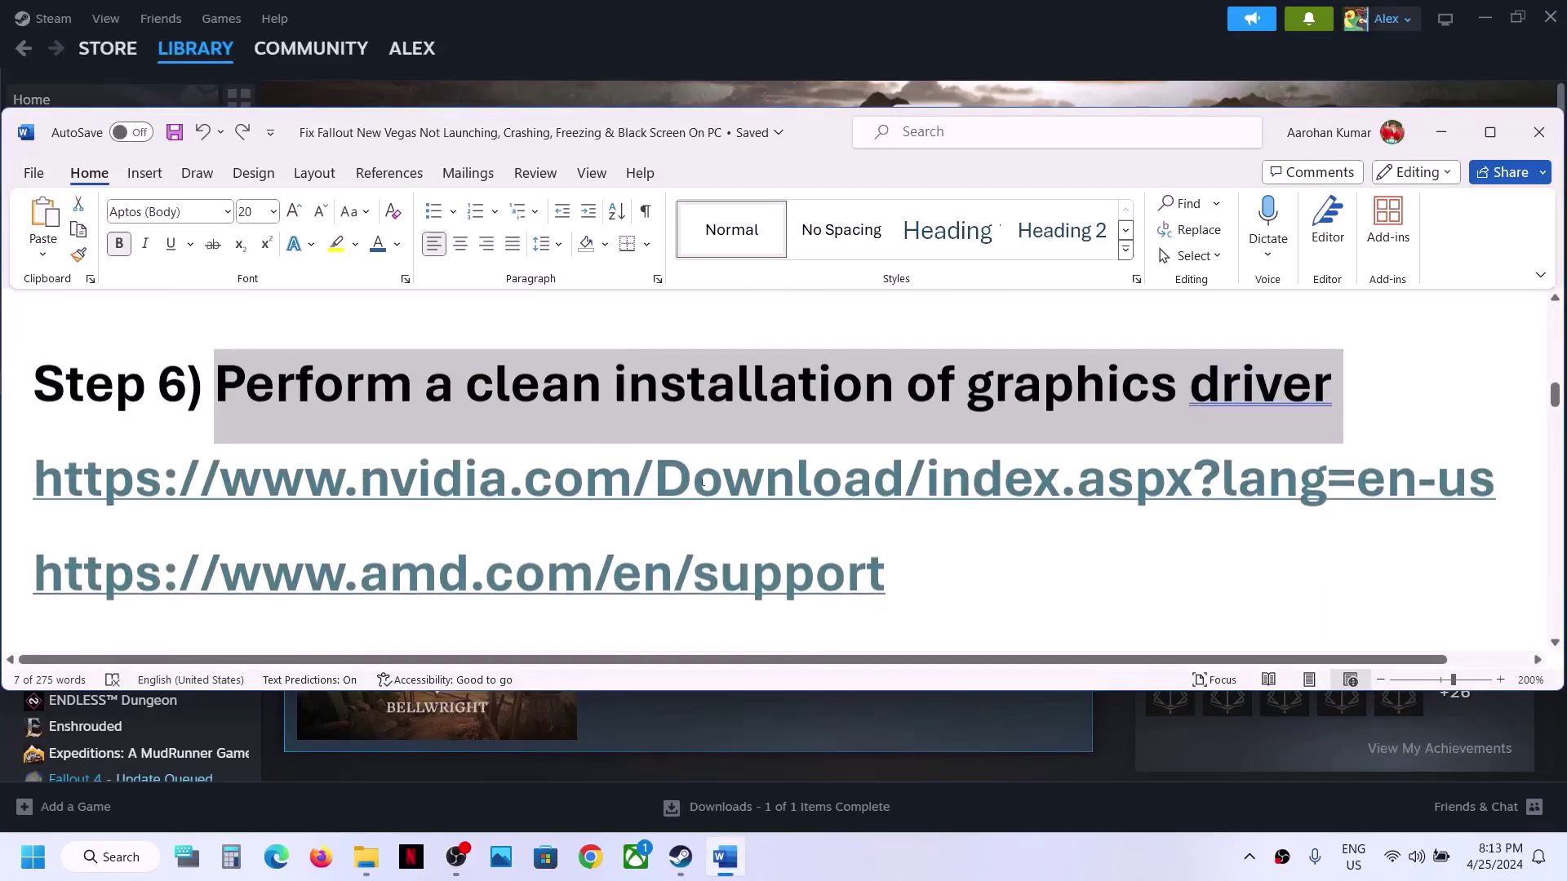
pyautogui.moveTo(344, 487); pyautogui.dragTo(797, 482)
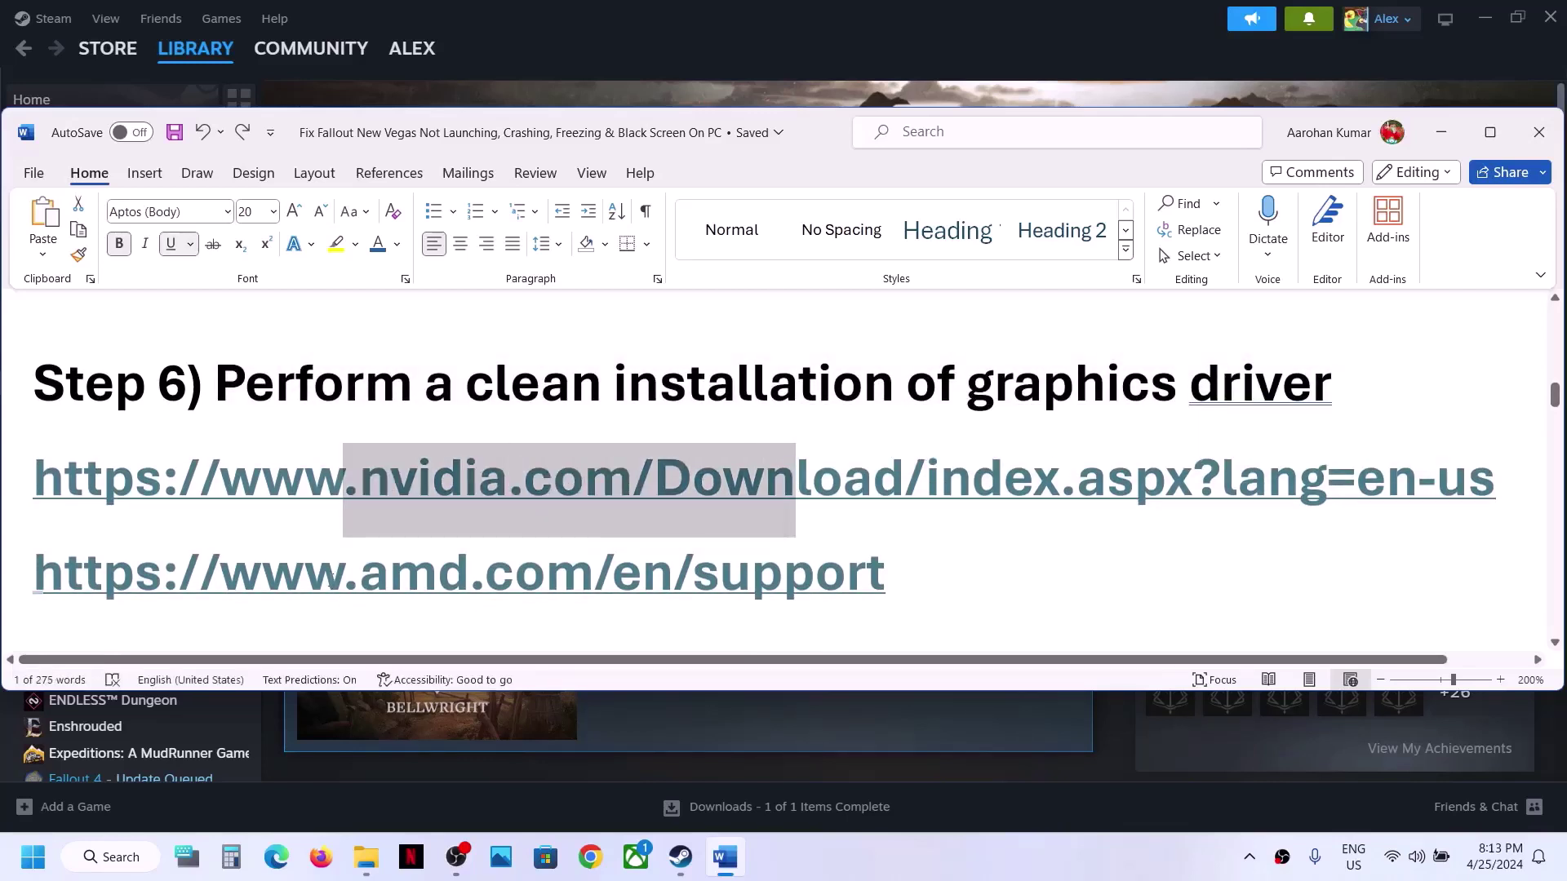
pyautogui.moveTo(343, 580); pyautogui.dragTo(692, 581)
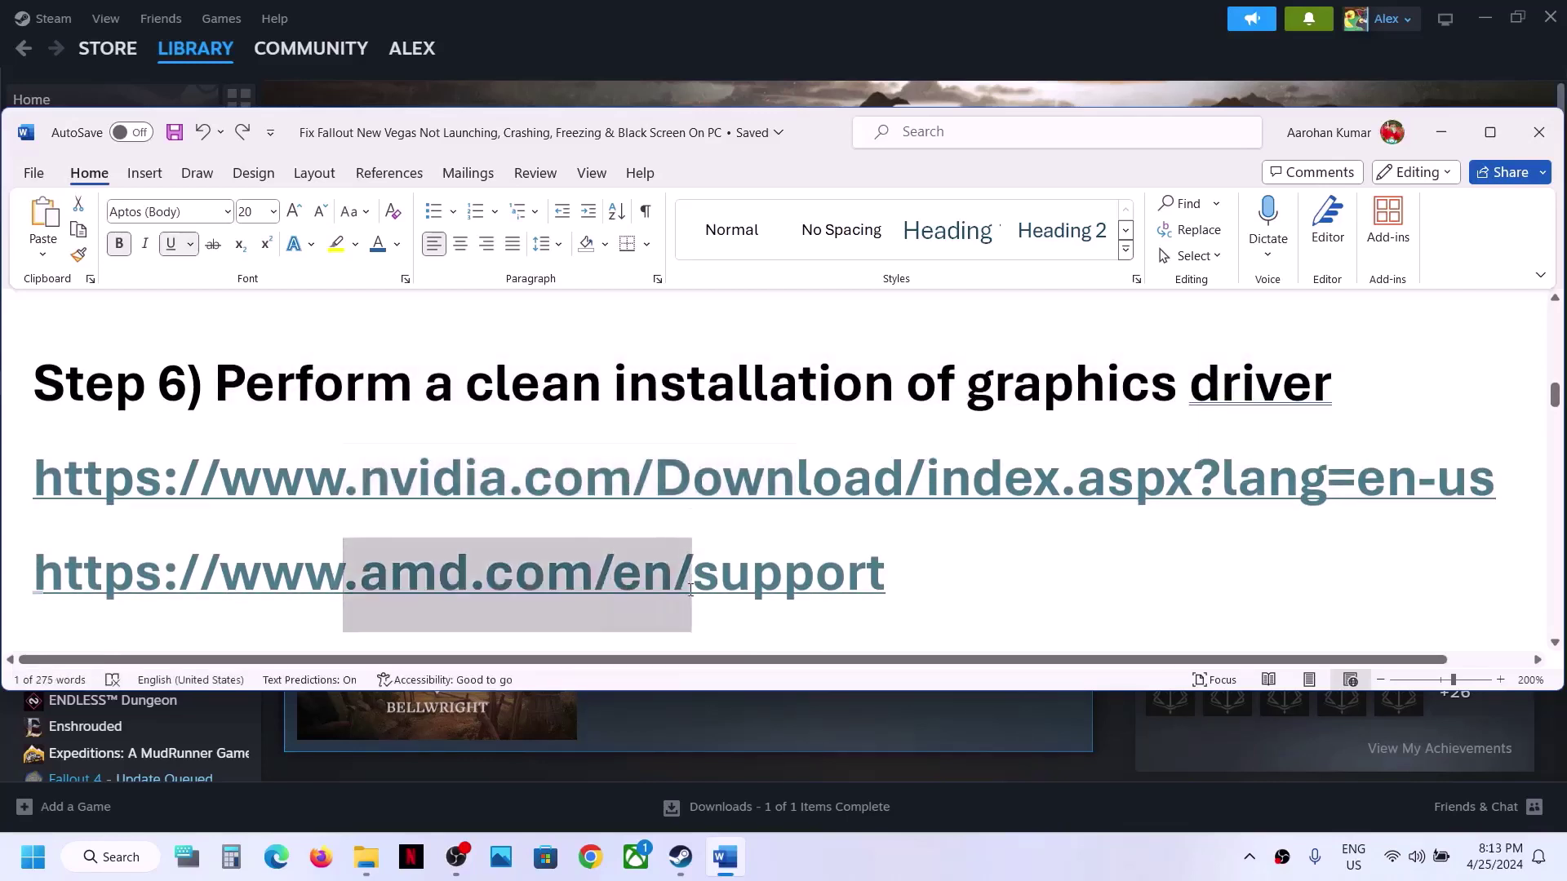
pyautogui.click(772, 61)
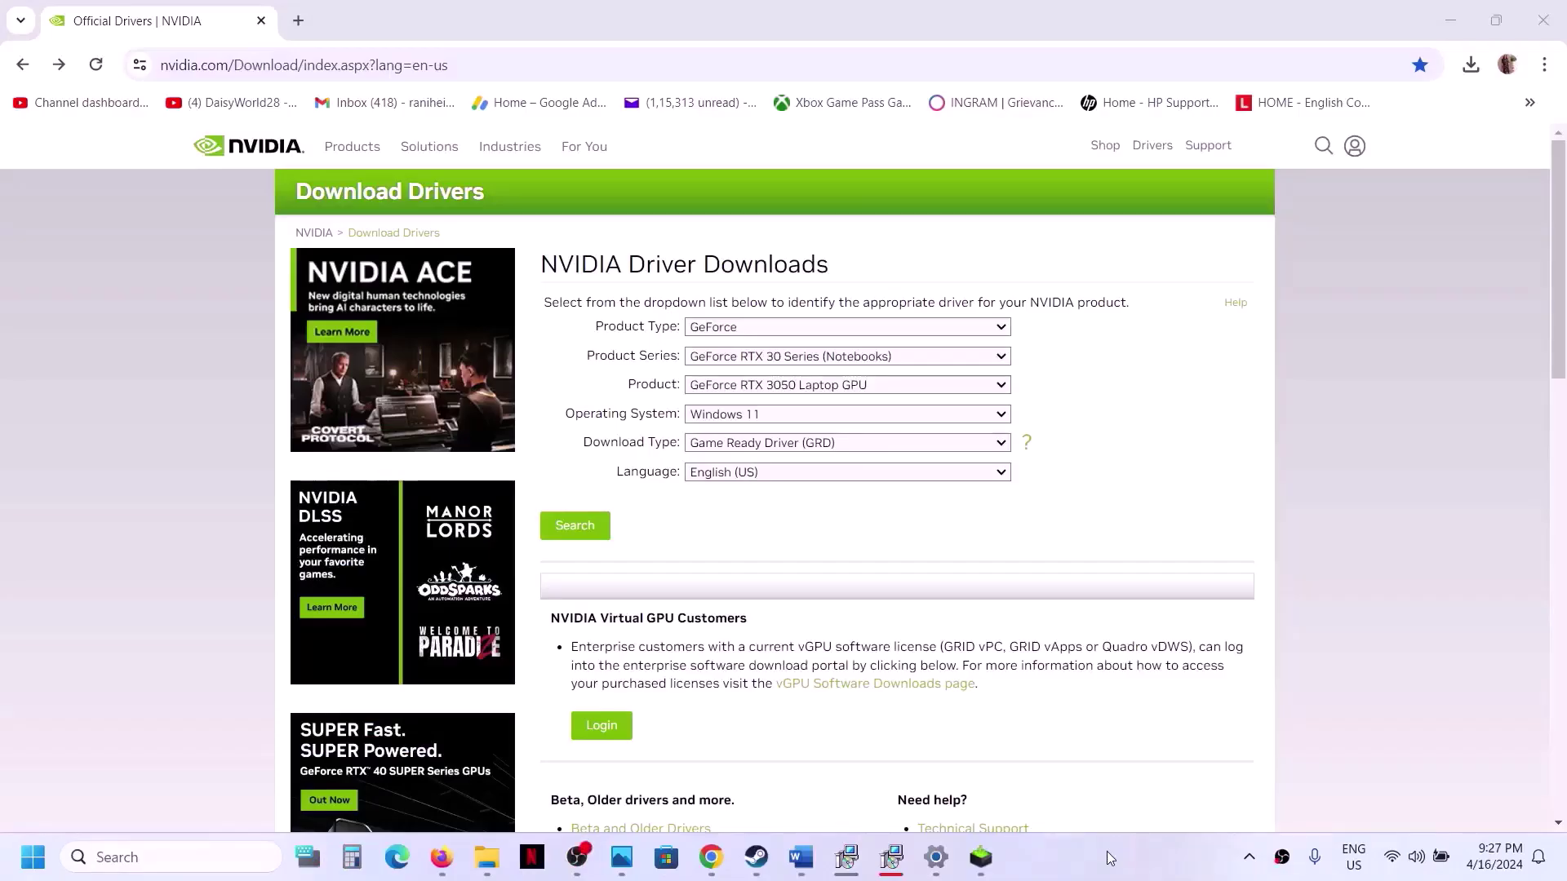
# Search NVIDIA drivers for GeForce, RTX 30 Series (Notebooks), RTX 3050 Laptop GPU, Windows 11.
pyautogui.click(777, 334)
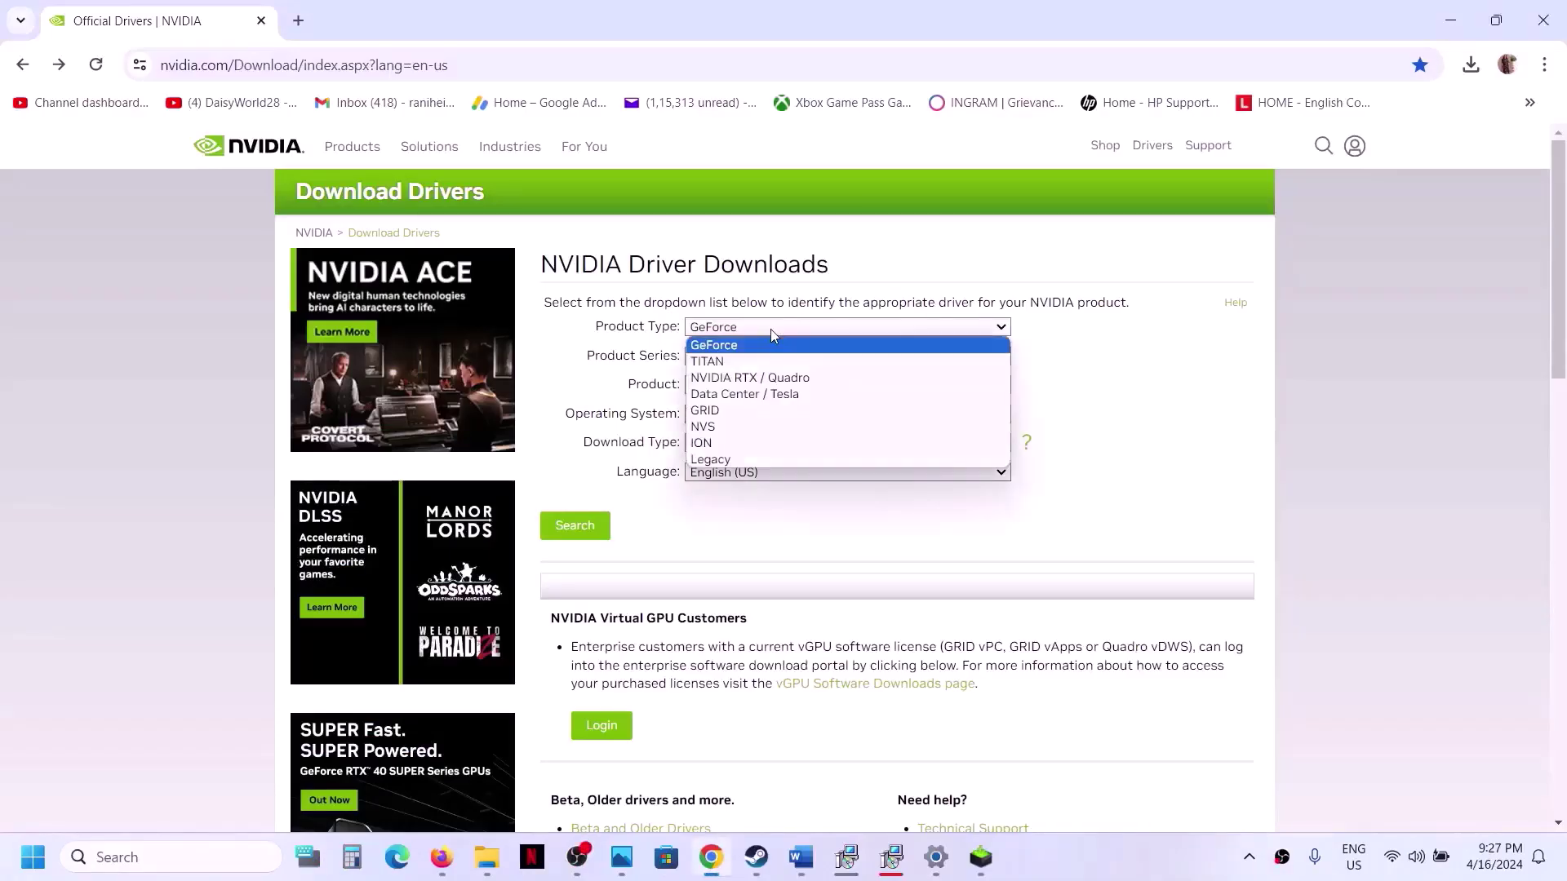
pyautogui.click(733, 344)
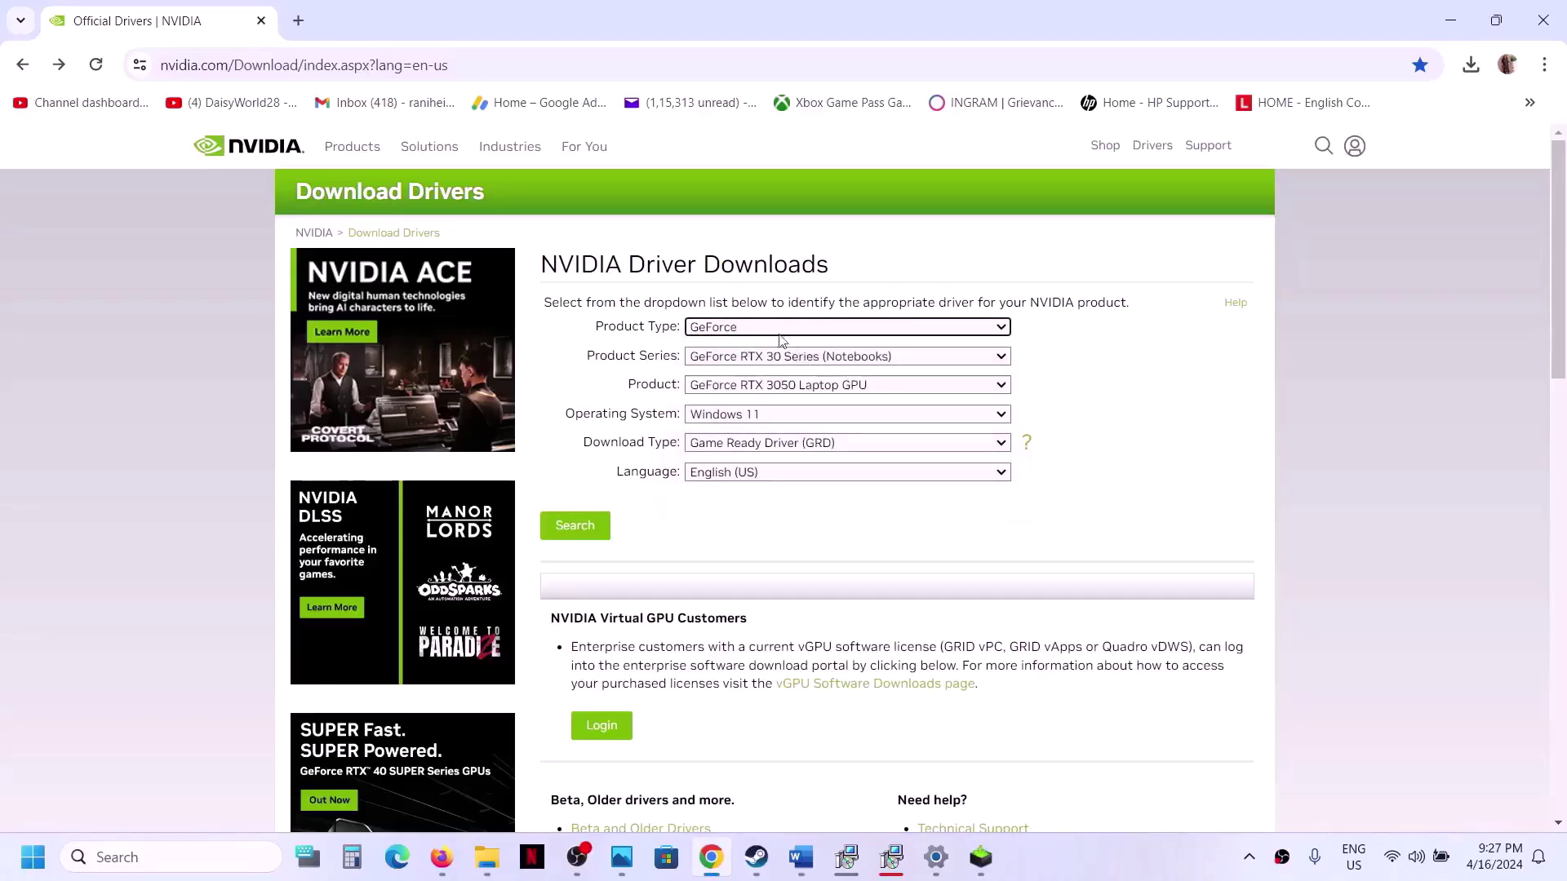
pyautogui.click(780, 363)
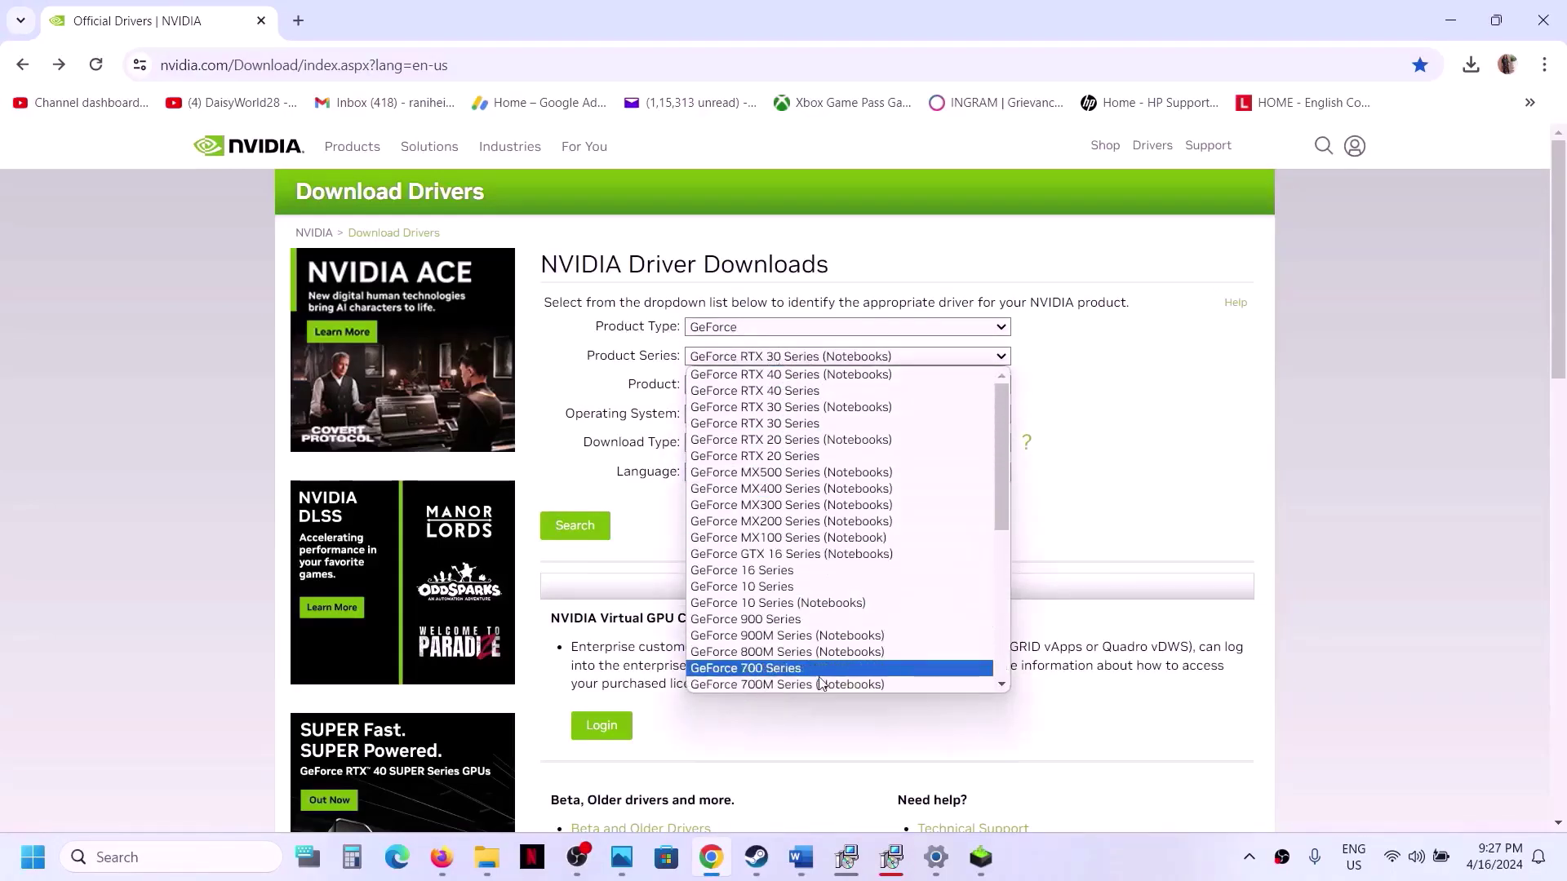
pyautogui.click(862, 407)
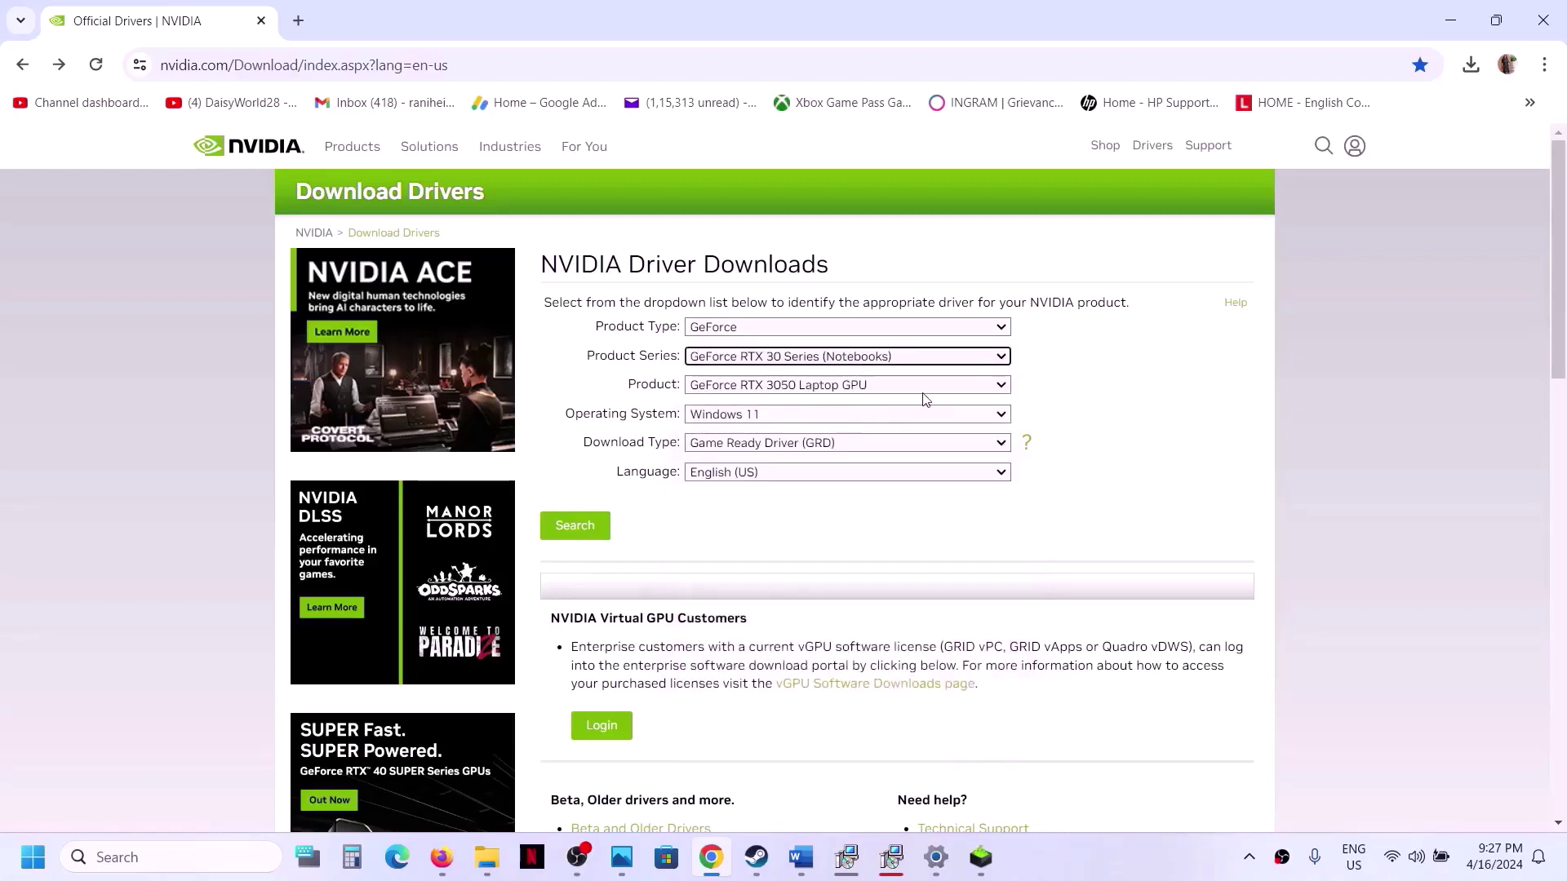
pyautogui.click(851, 388)
pyautogui.click(831, 501)
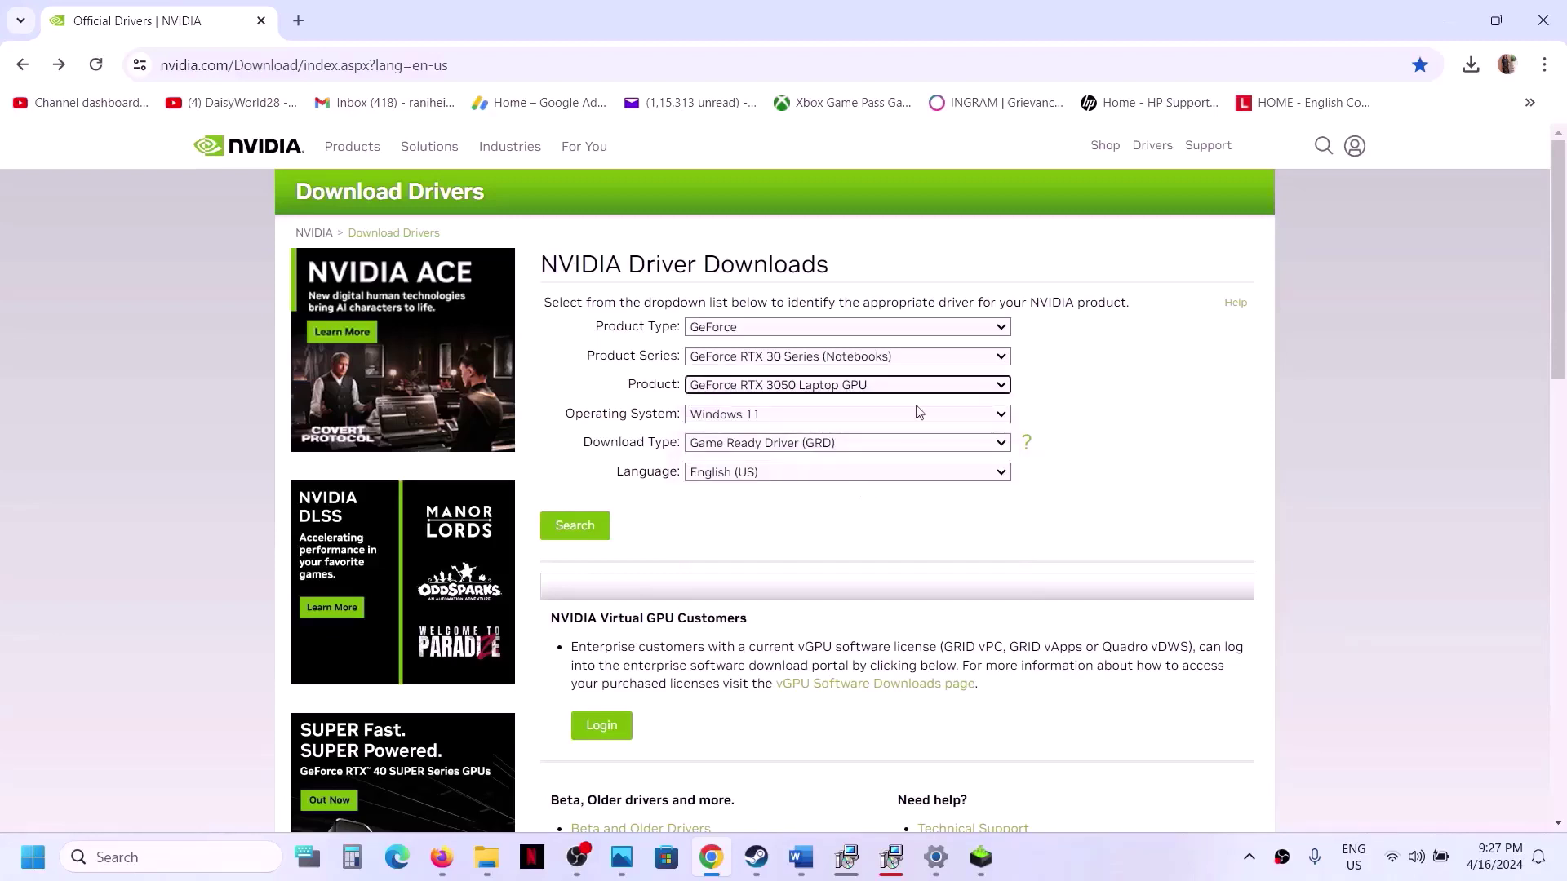
pyautogui.click(788, 420)
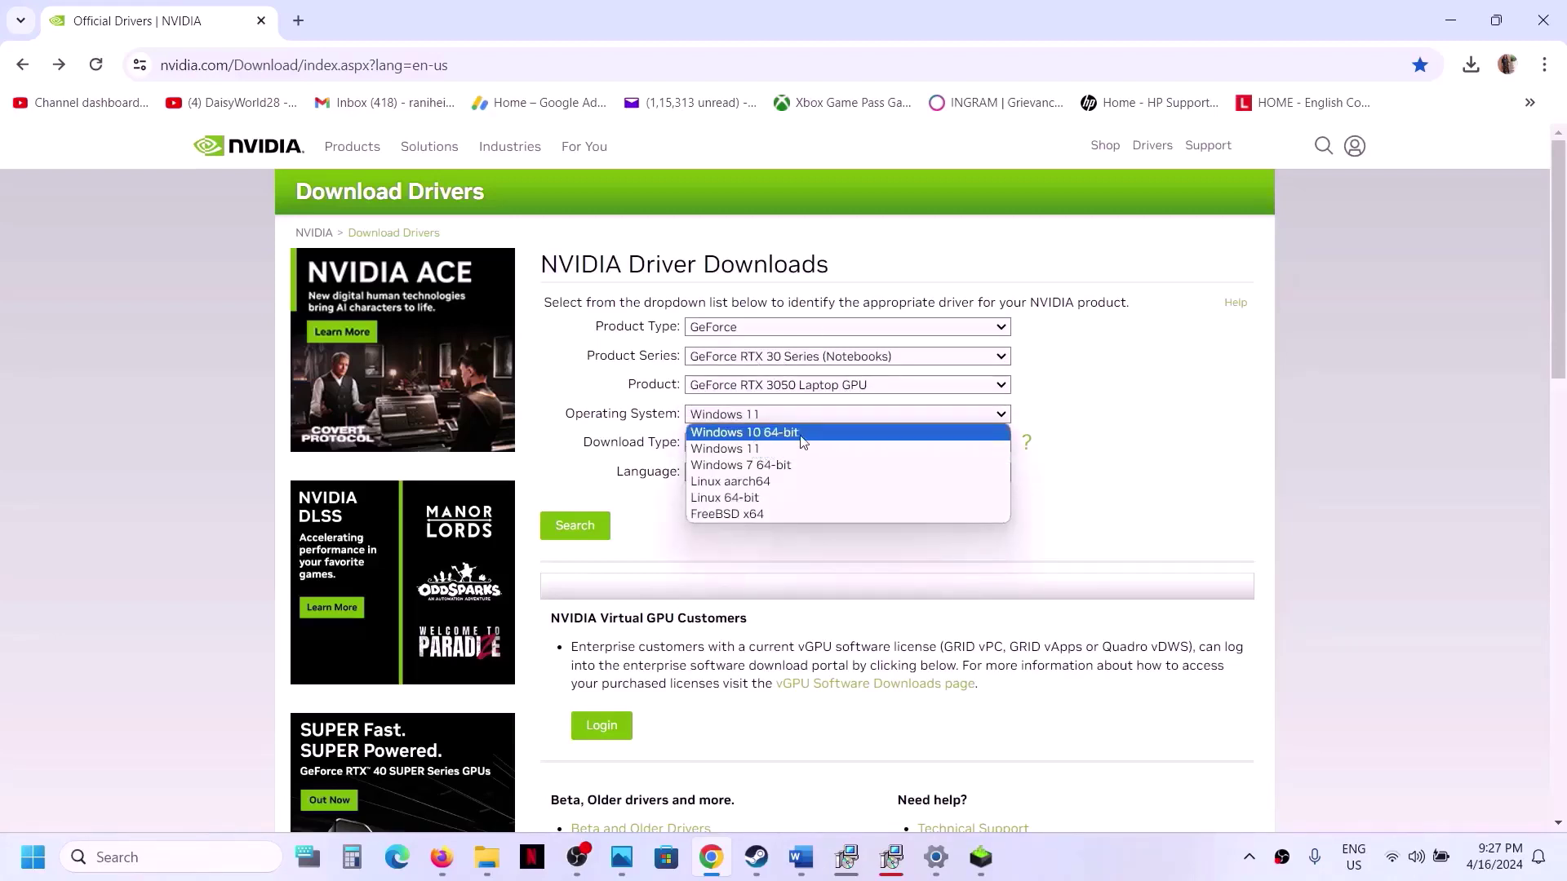
pyautogui.click(1120, 413)
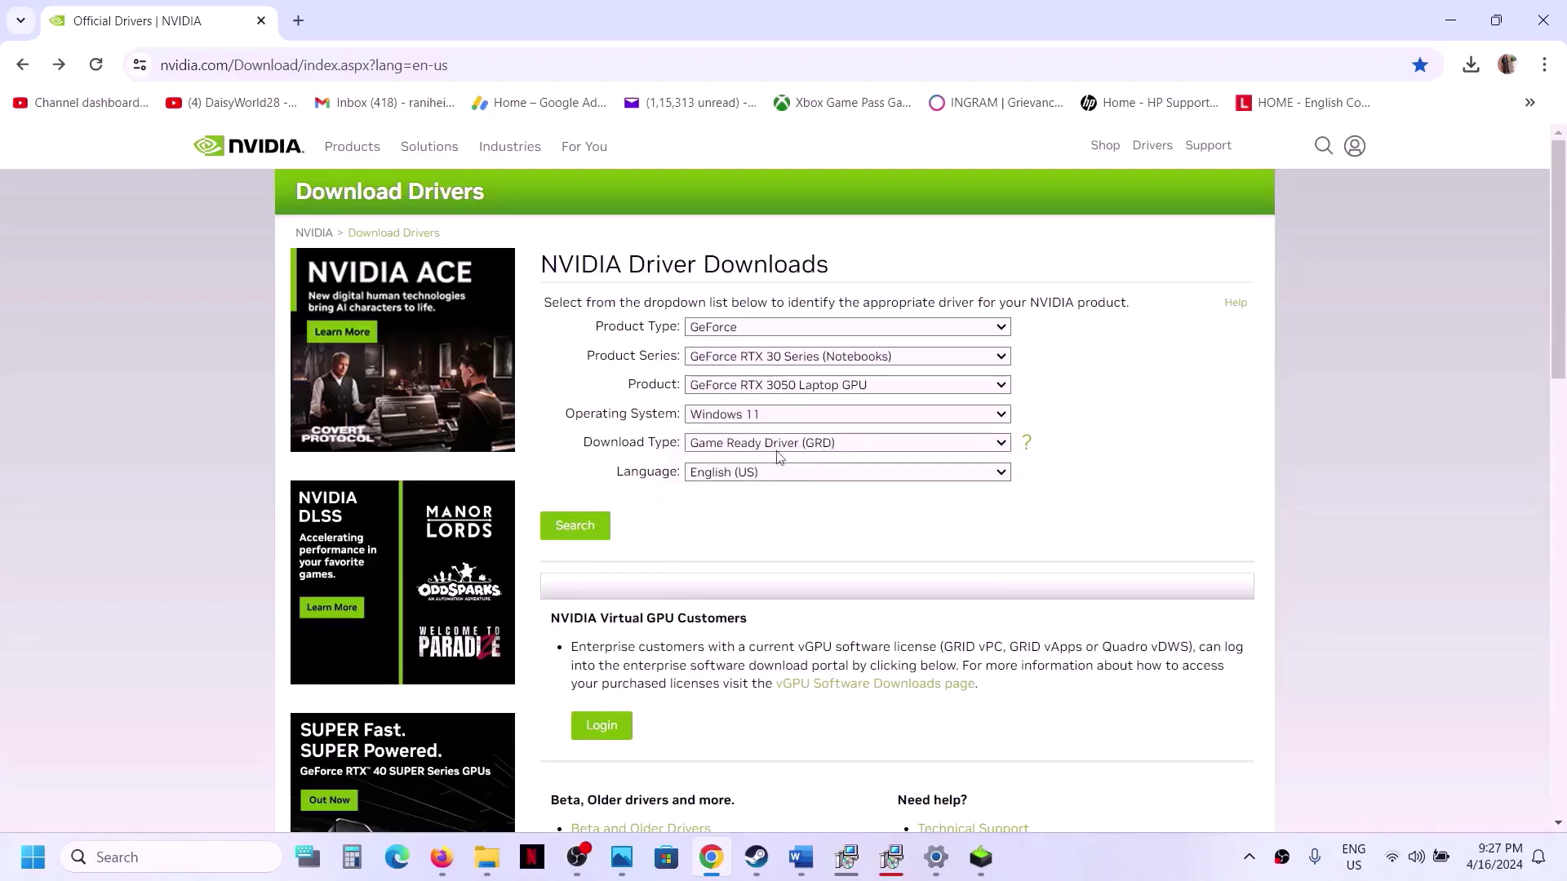
pyautogui.click(583, 527)
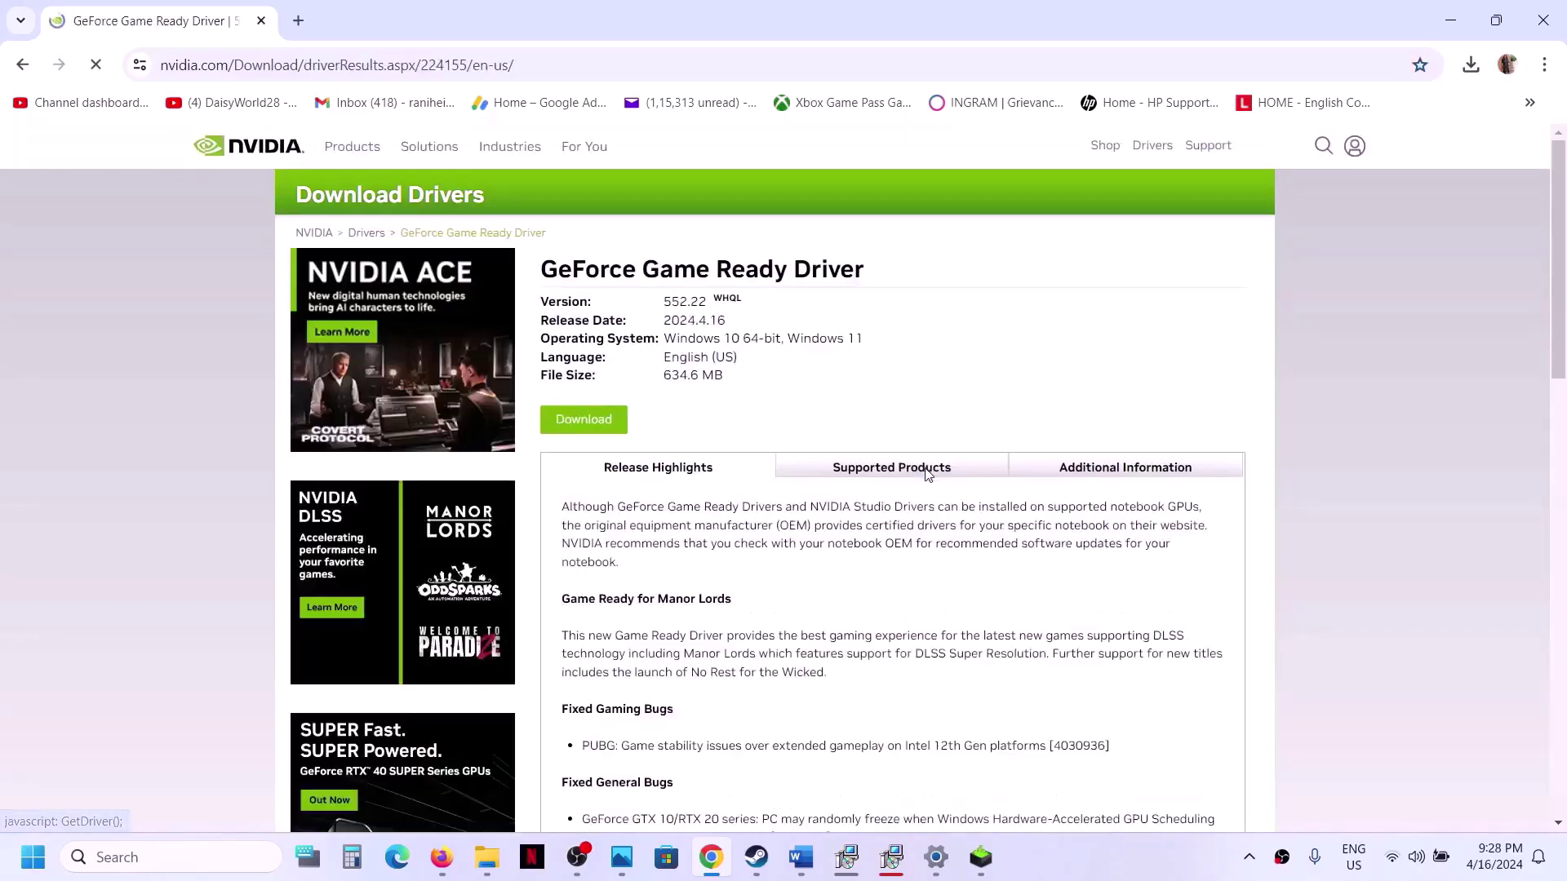
# Download GeForce Game Ready Driver 552.22 and check it in the download history.
pyautogui.click(597, 423)
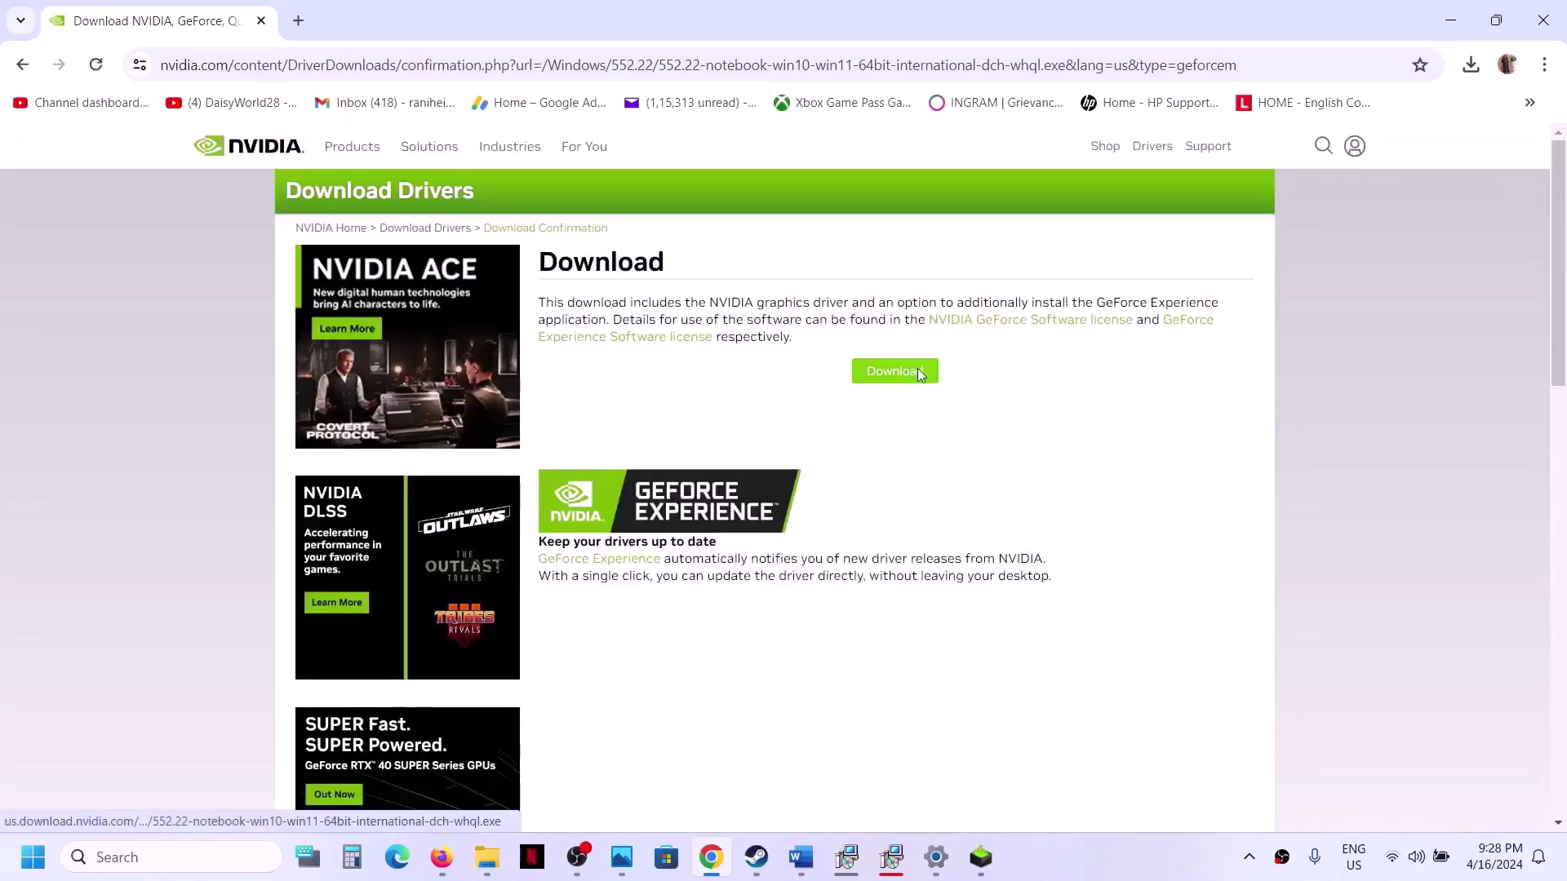
pyautogui.click(919, 374)
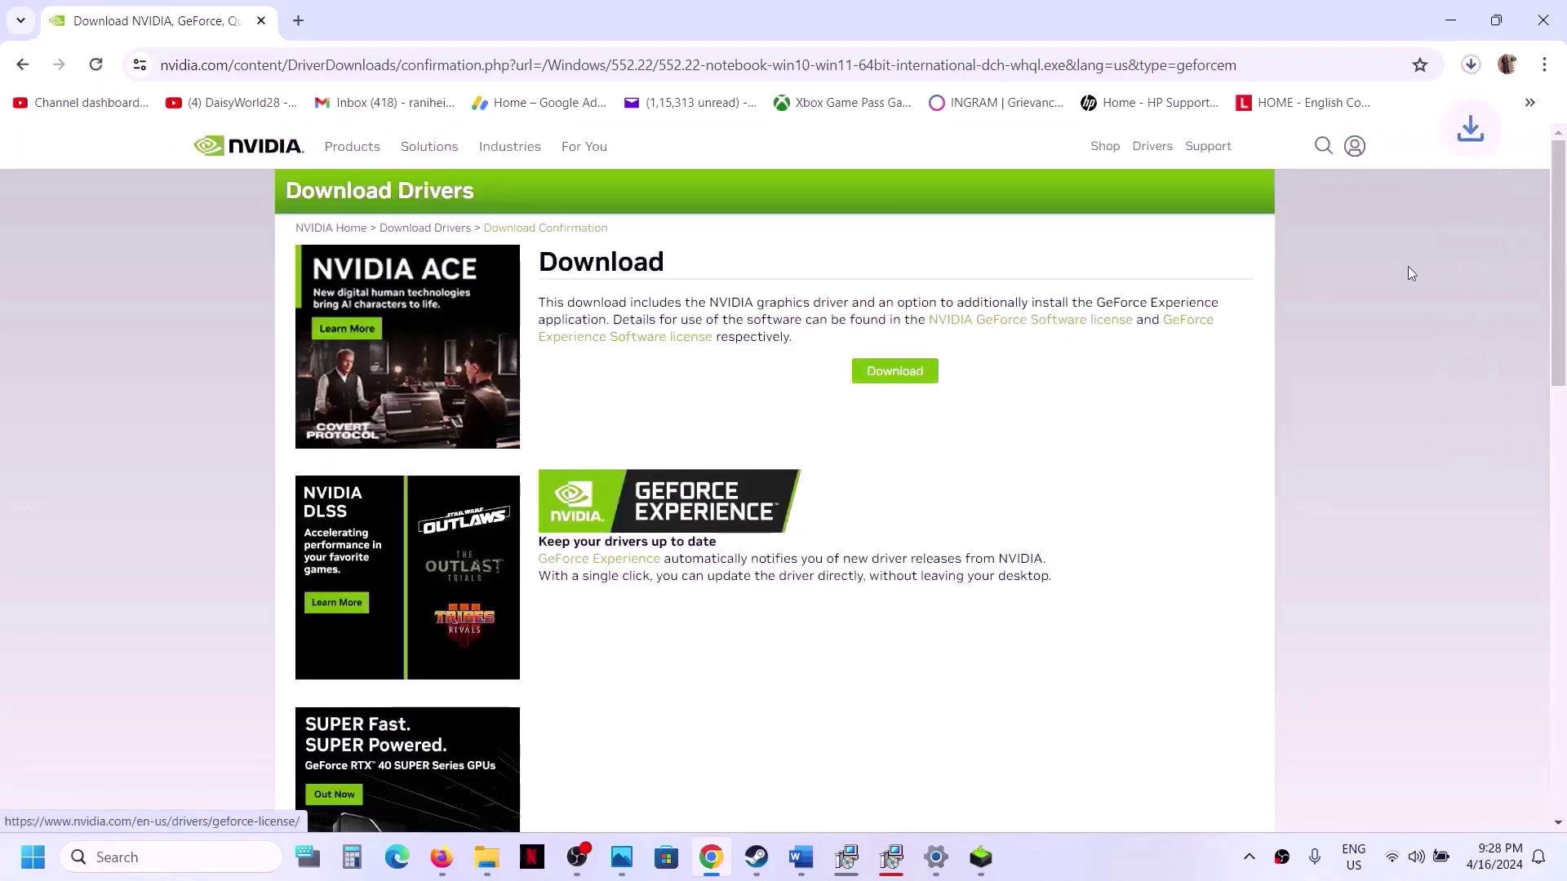
pyautogui.click(1470, 65)
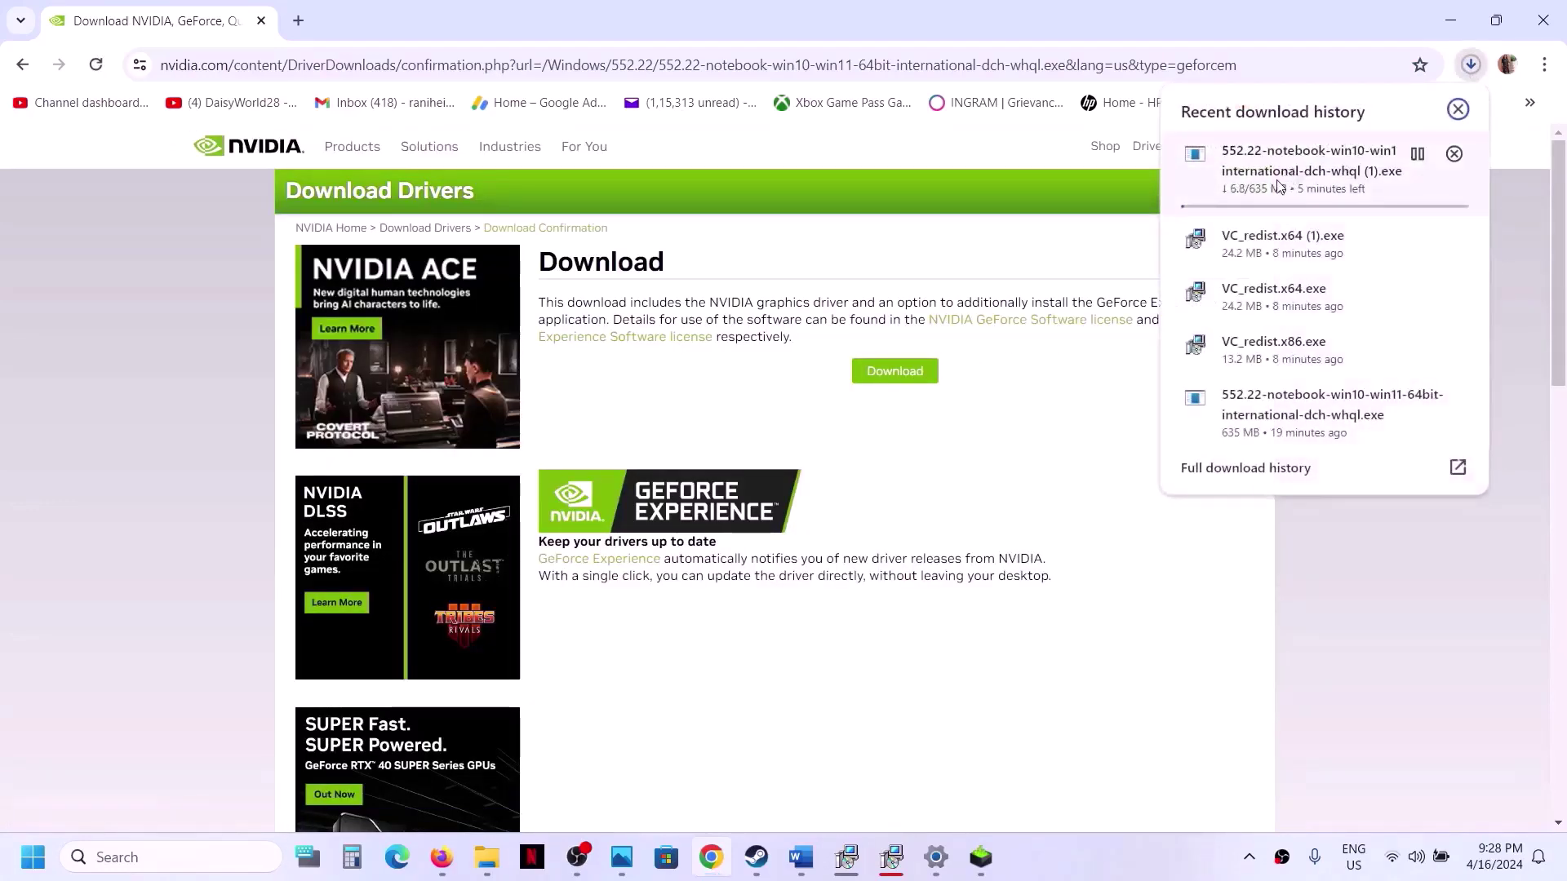
pyautogui.click(1126, 634)
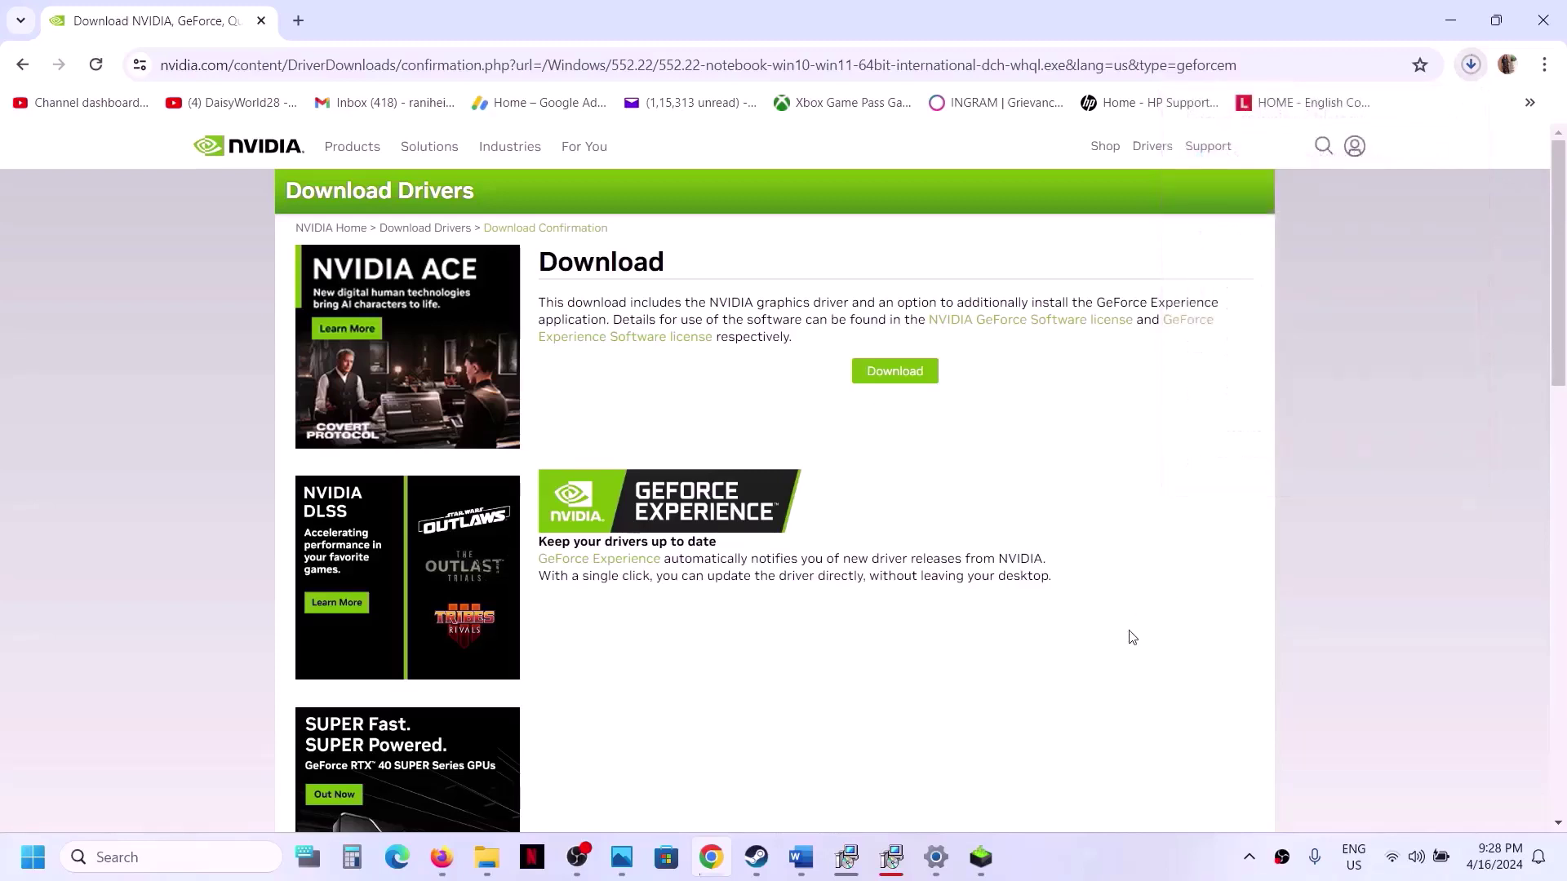
pyautogui.click(980, 857)
# Accept the license and start a Custom (Advanced) clean installation of driver 552.22.
pyautogui.click(874, 614)
pyautogui.click(736, 429)
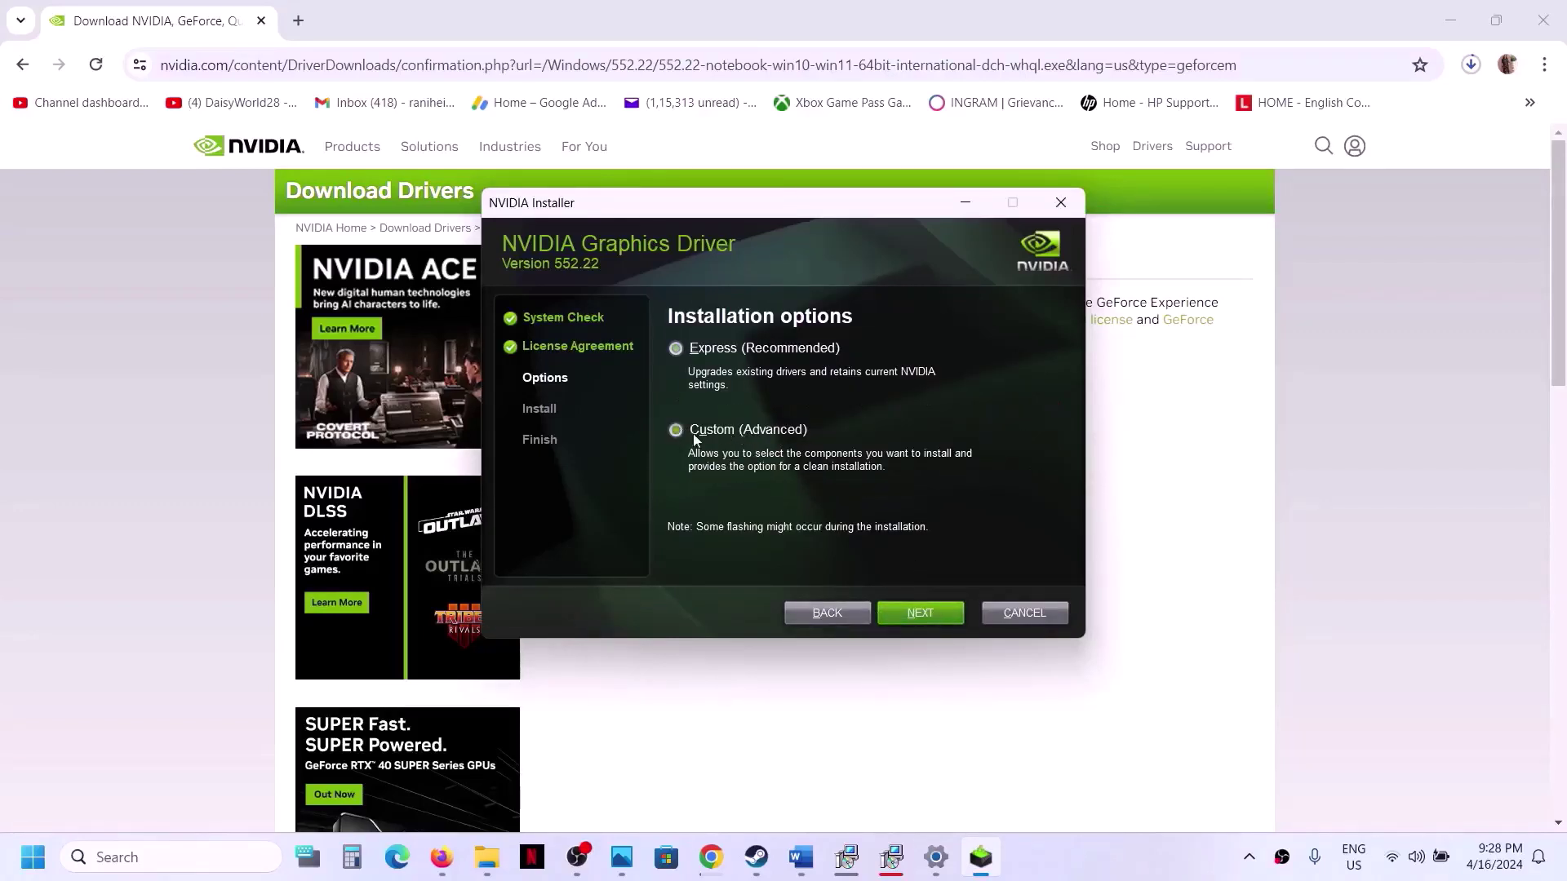
pyautogui.click(927, 621)
pyautogui.click(675, 502)
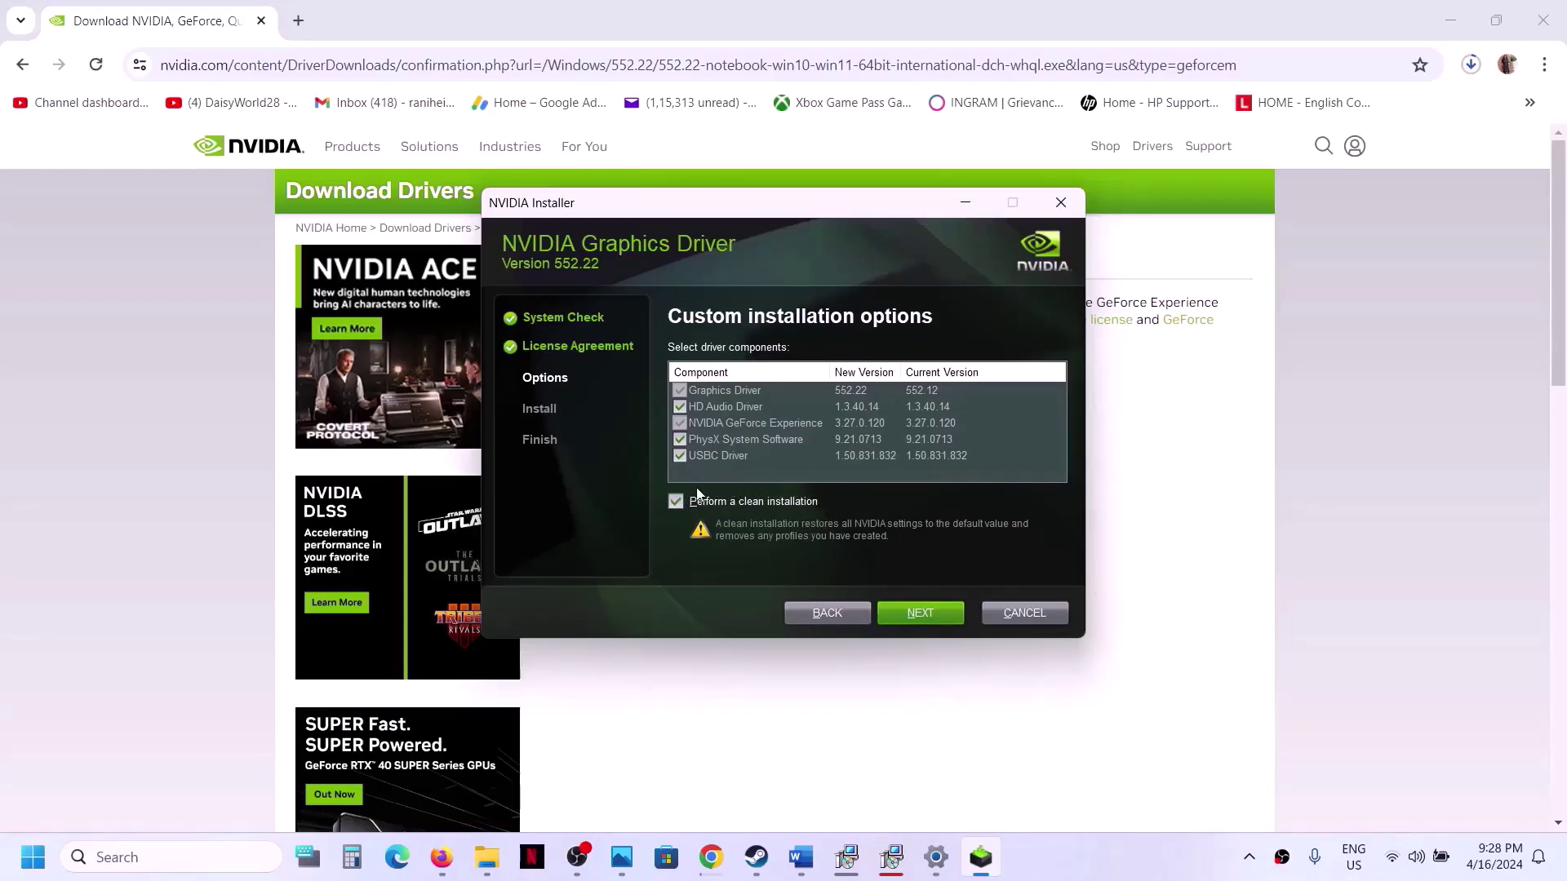
pyautogui.click(919, 615)
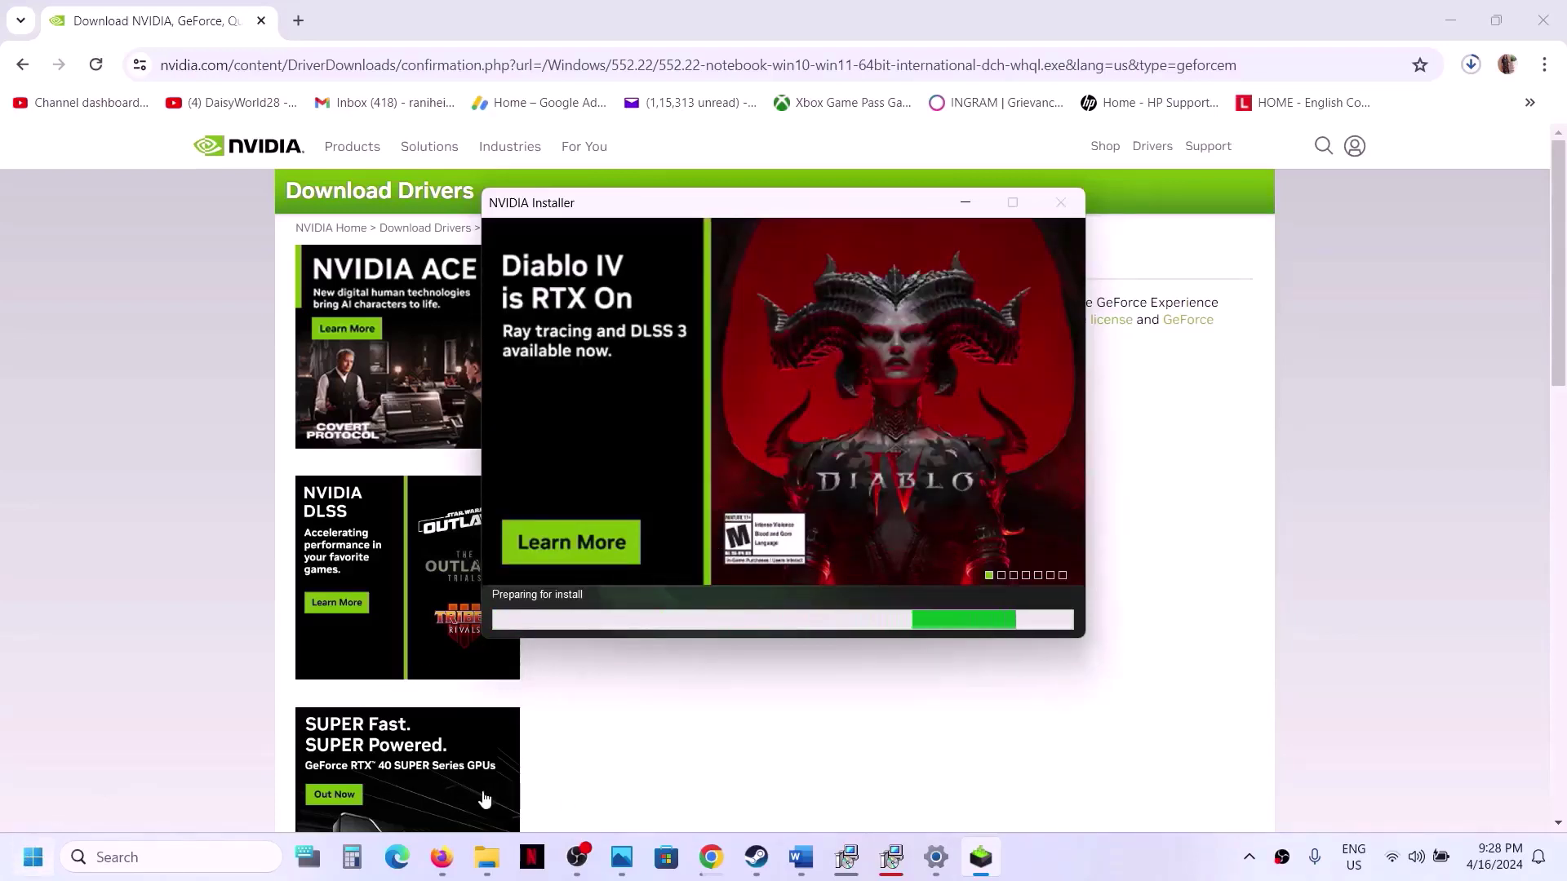
# Look at the Start menu's power options, then close the Start menu.
pyautogui.click(34, 858)
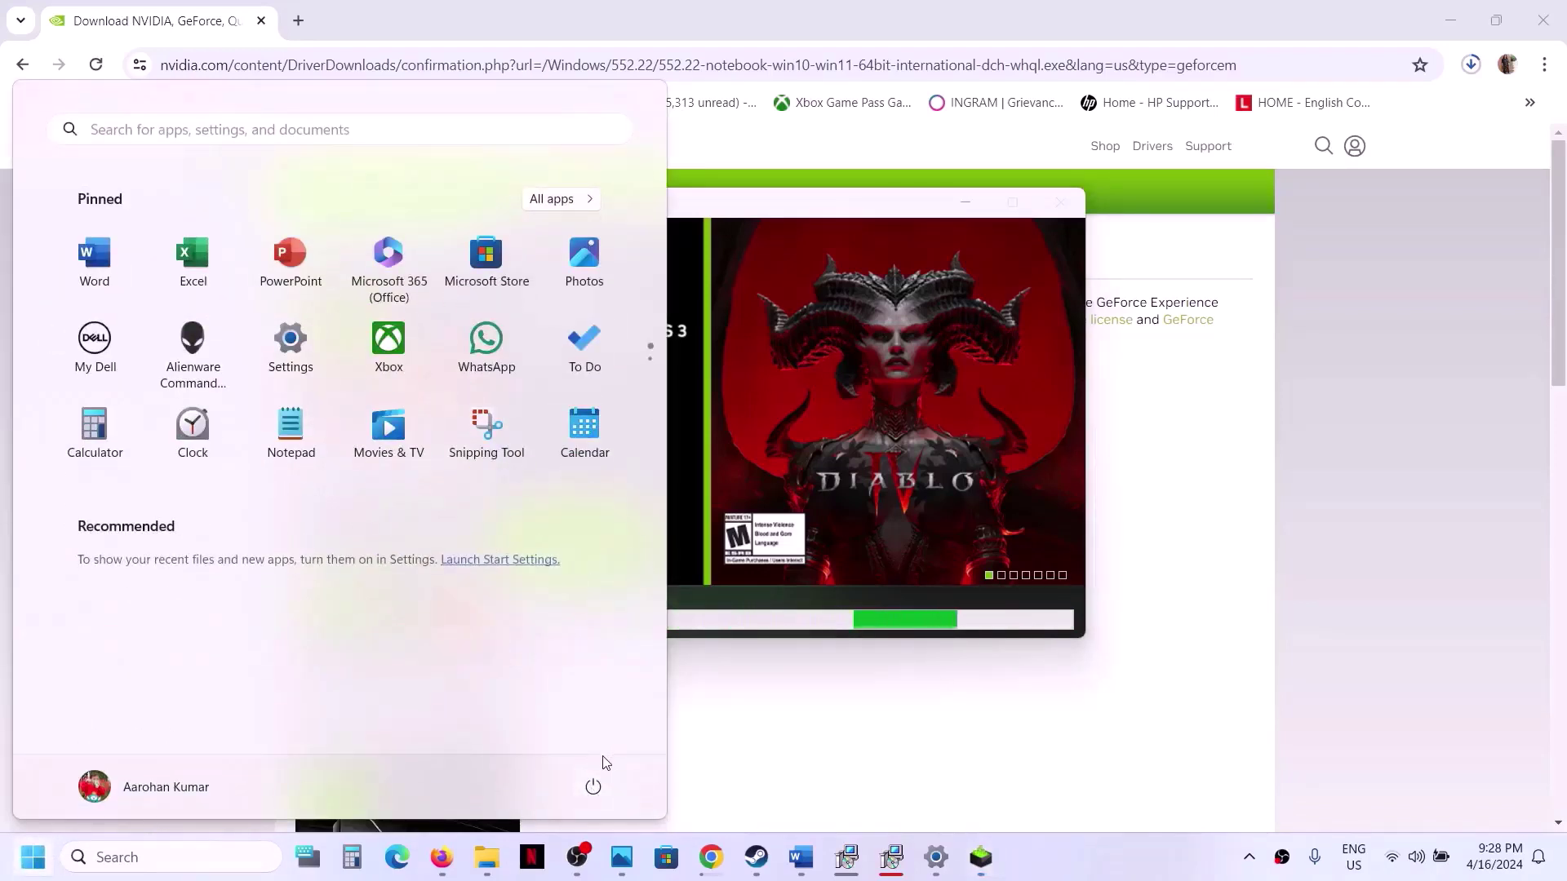
pyautogui.click(594, 786)
pyautogui.click(594, 786)
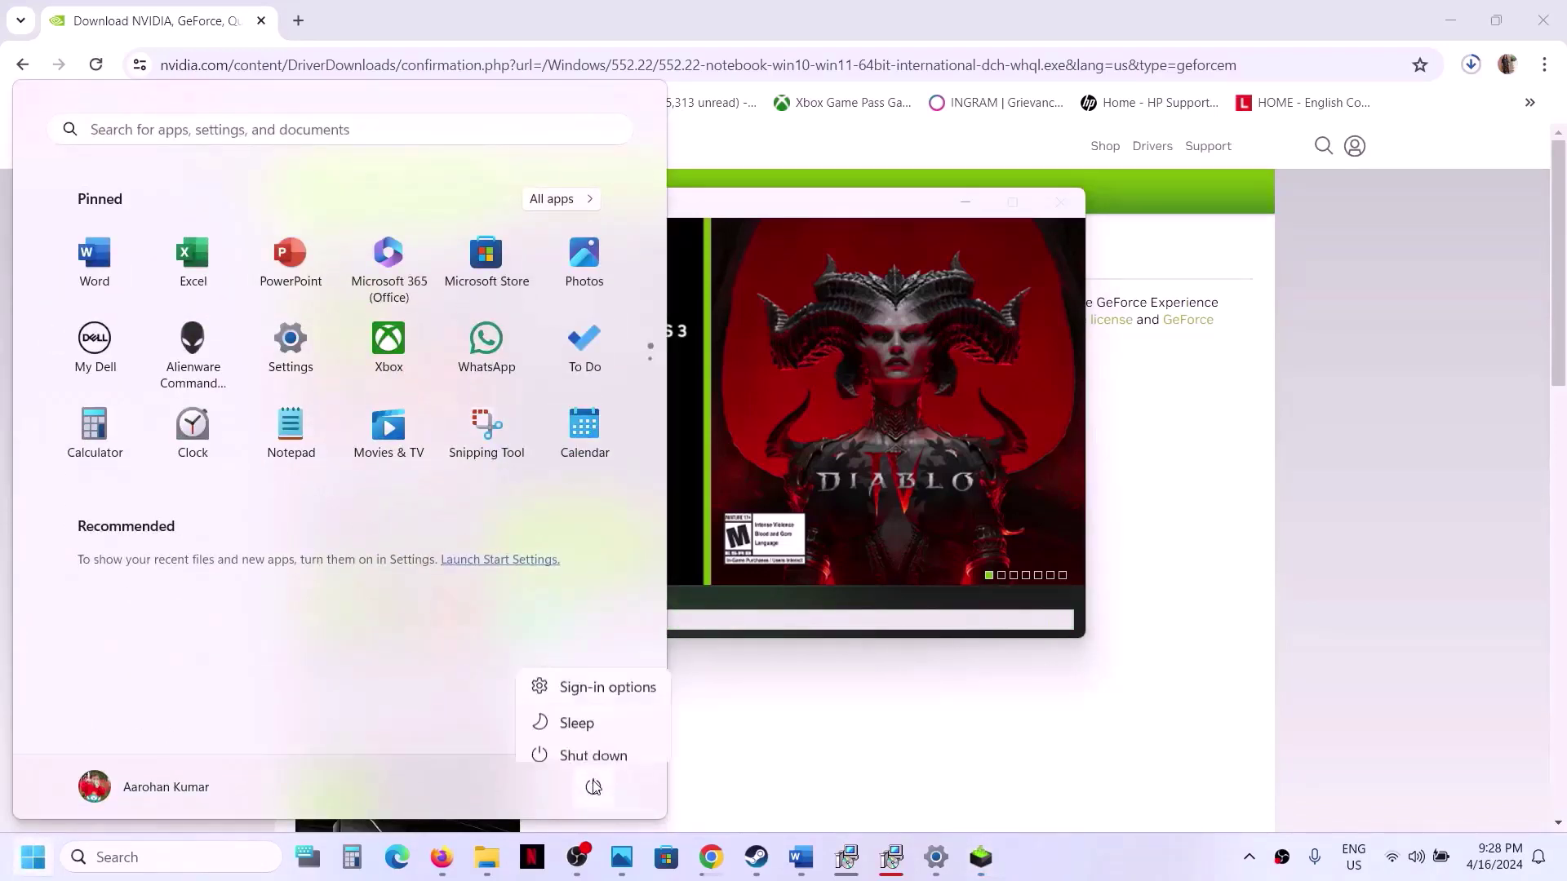
pyautogui.click(593, 786)
pyautogui.click(1084, 879)
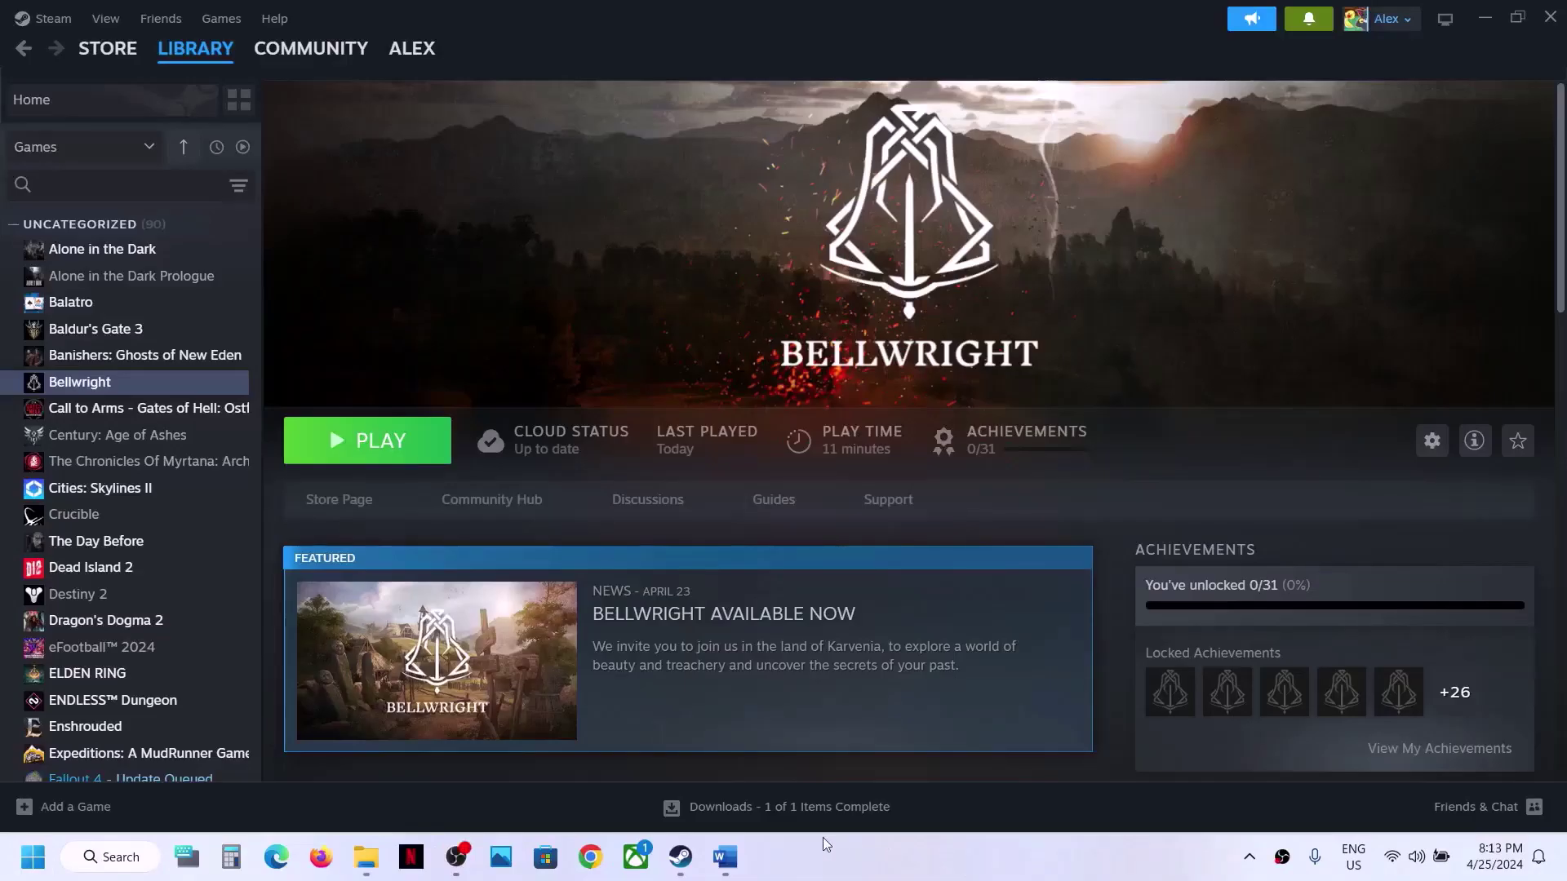
# Scroll the Word guide to Step 7 and select its heading and the word 'graphics'.
pyautogui.click(725, 857)
pyautogui.scroll(-3, 655, 456)
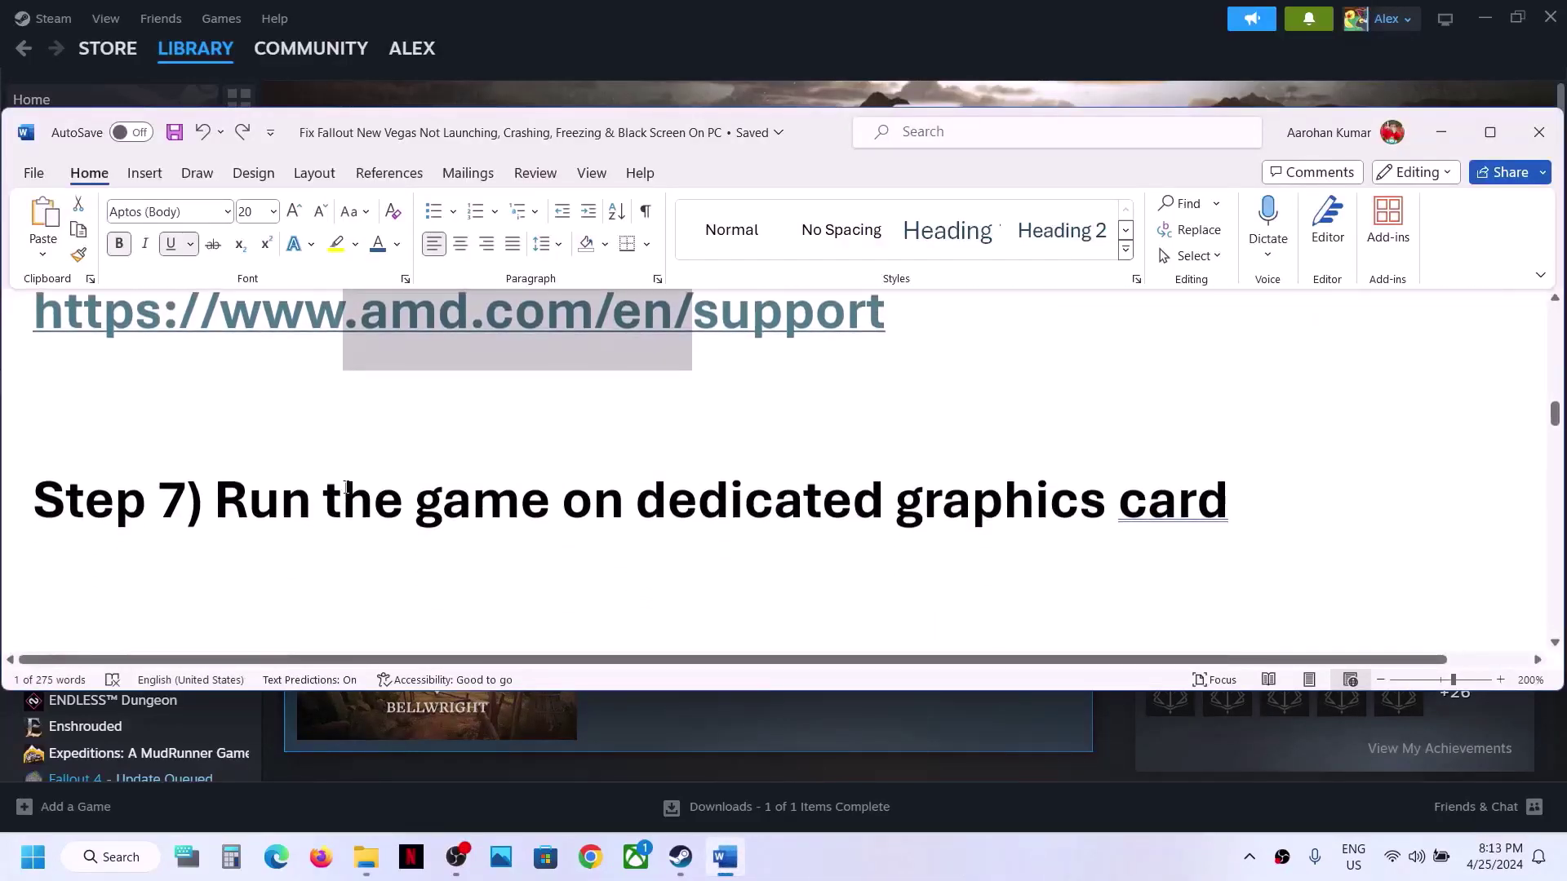
pyautogui.moveTo(254, 512); pyautogui.dragTo(1114, 510)
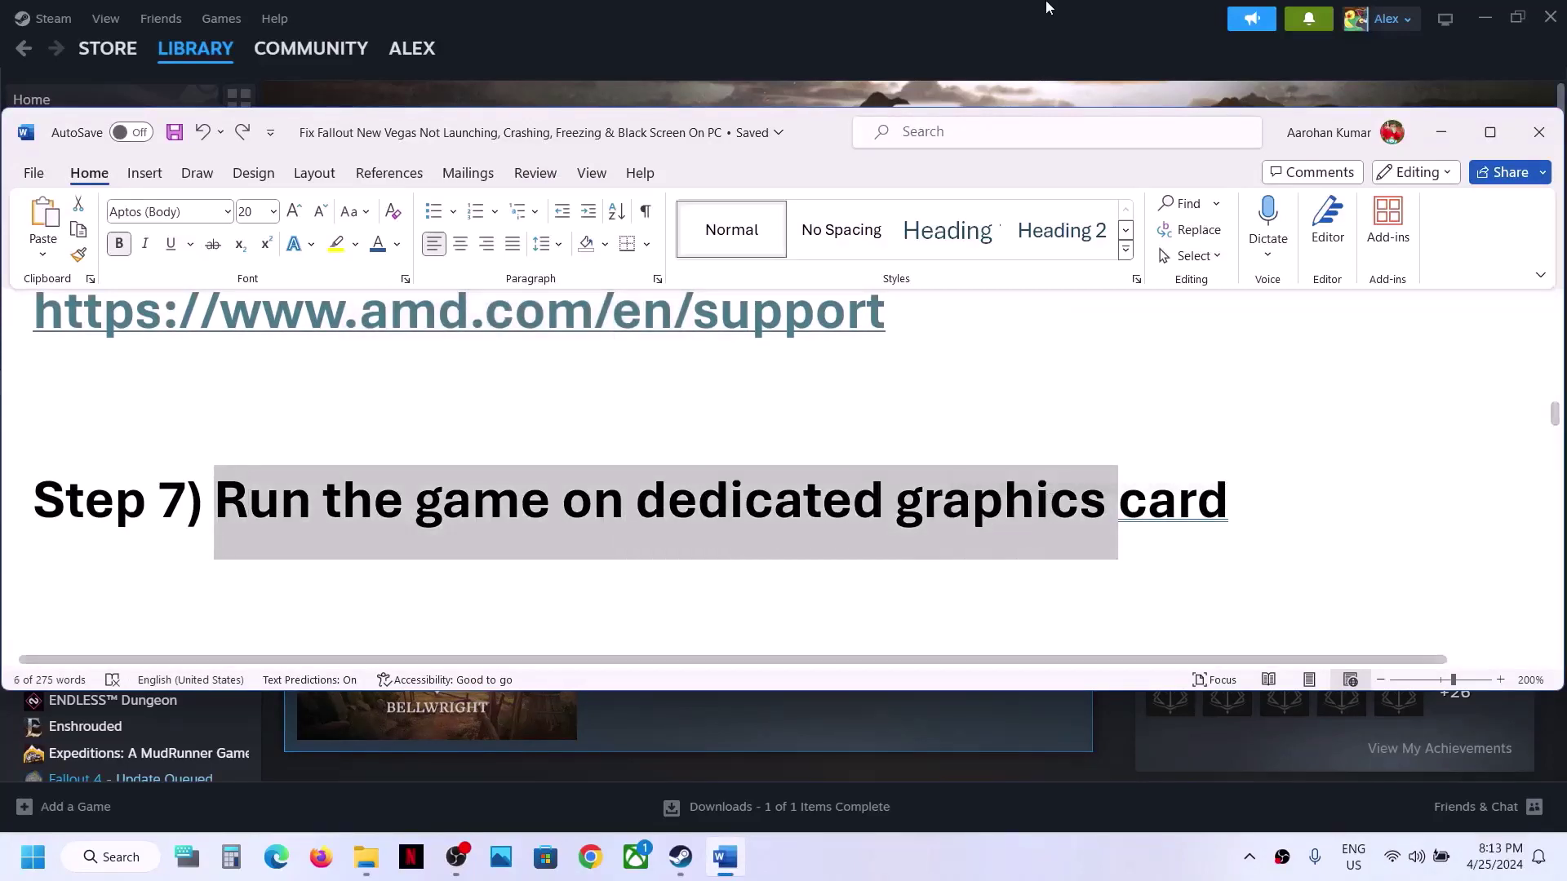
pyautogui.click(942, 62)
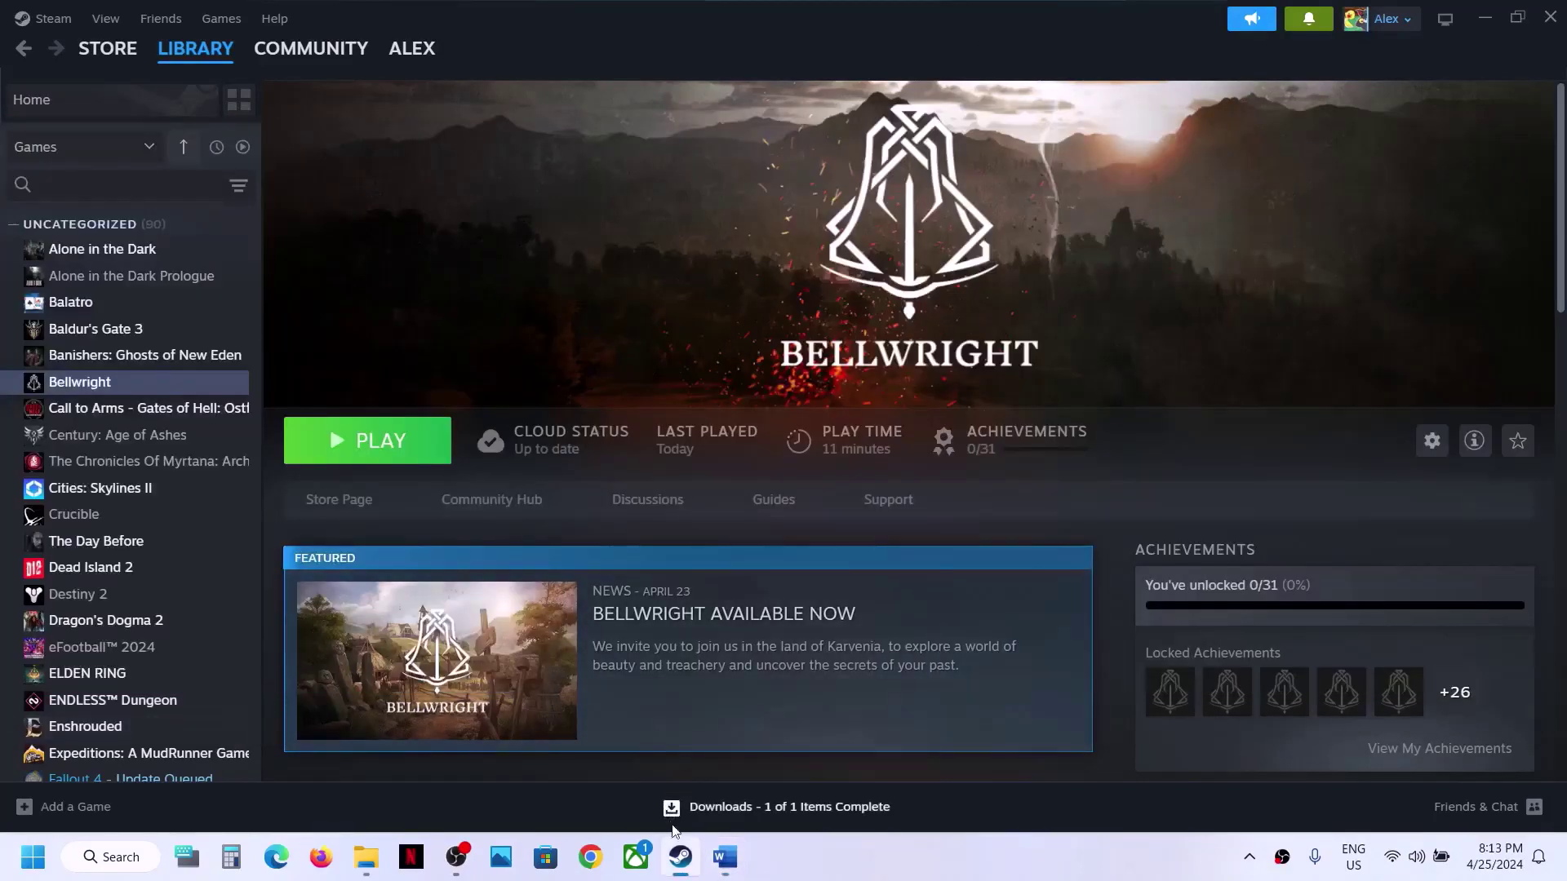
pyautogui.click(724, 858)
pyautogui.doubleClick(944, 496)
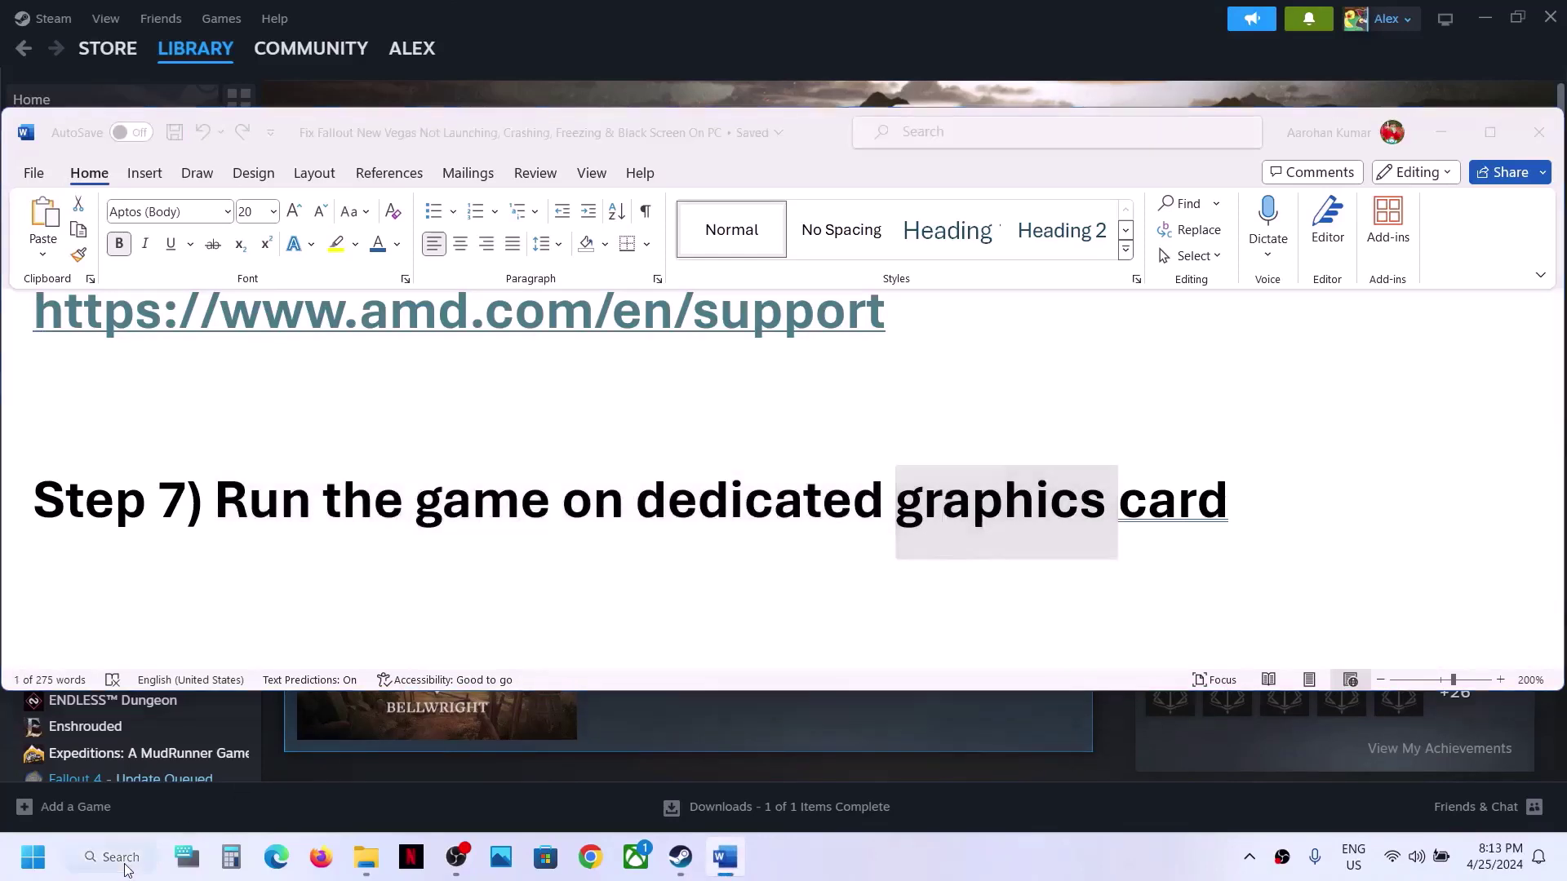
# Open Graphics settings via a 'graphics' search and start browsing for a desktop app.
pyautogui.click(124, 864)
pyautogui.write('graphics')
pyautogui.click(134, 276)
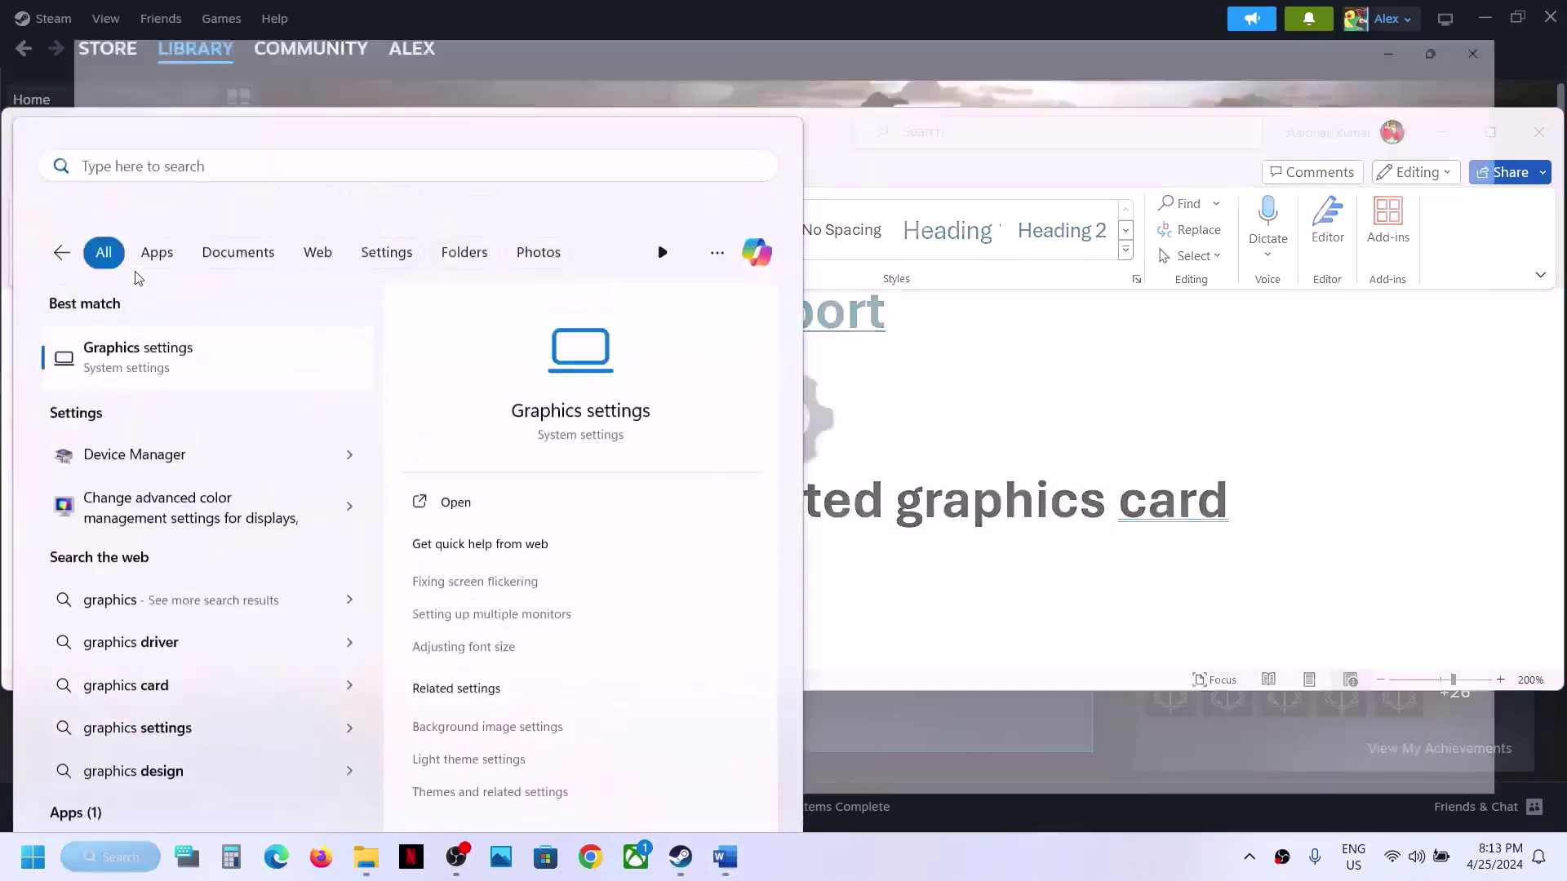
pyautogui.click(475, 373)
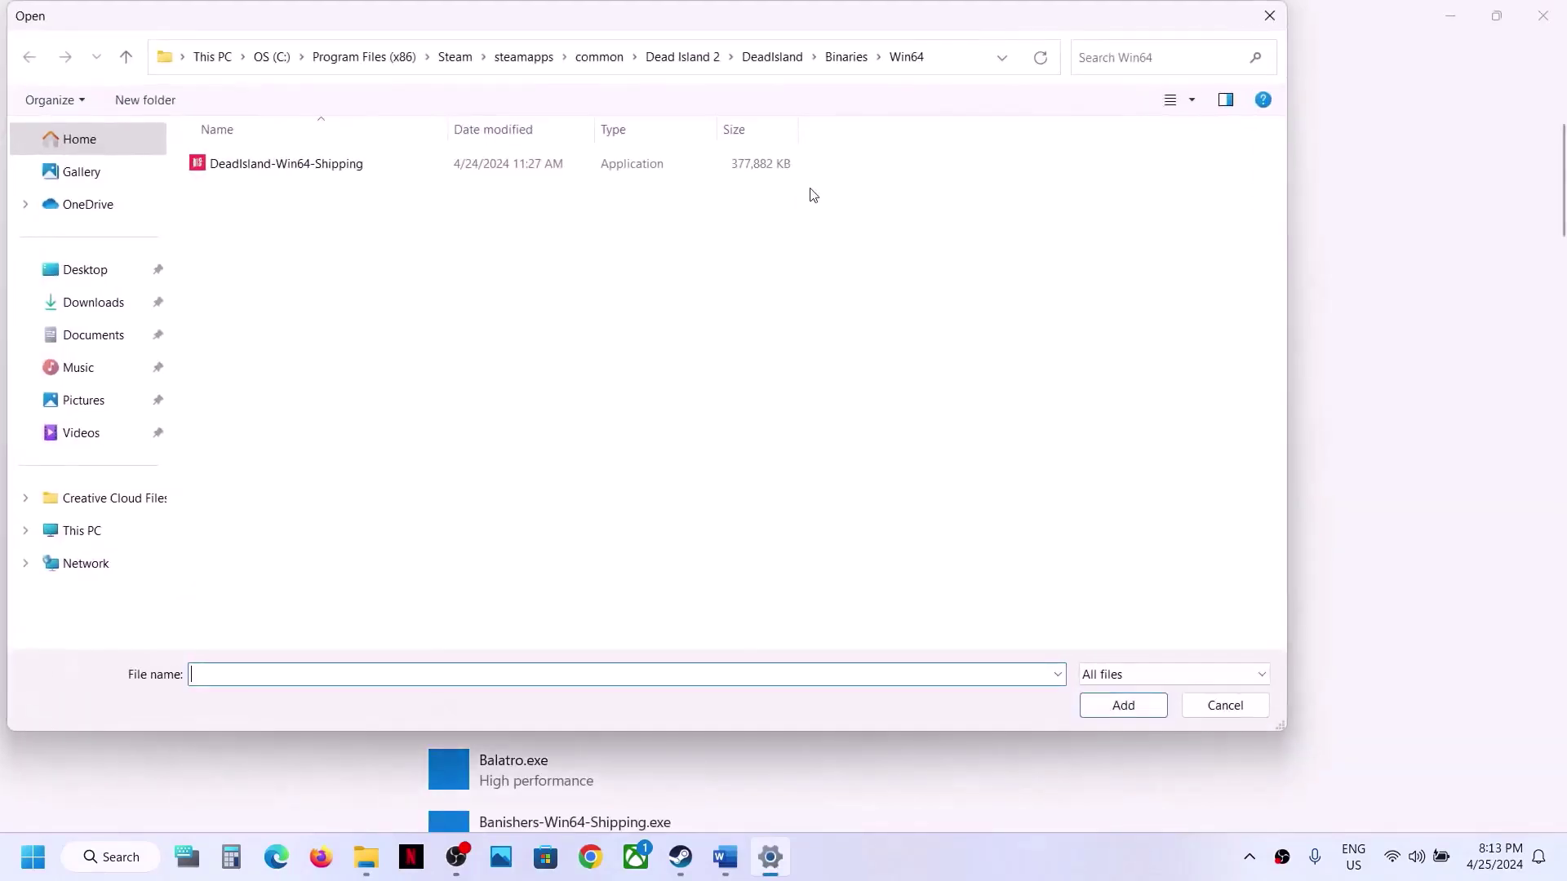
# Add BellwrightGame to the Graphics app list and set it to High performance.
pyautogui.click(602, 57)
pyautogui.doubleClick(248, 169)
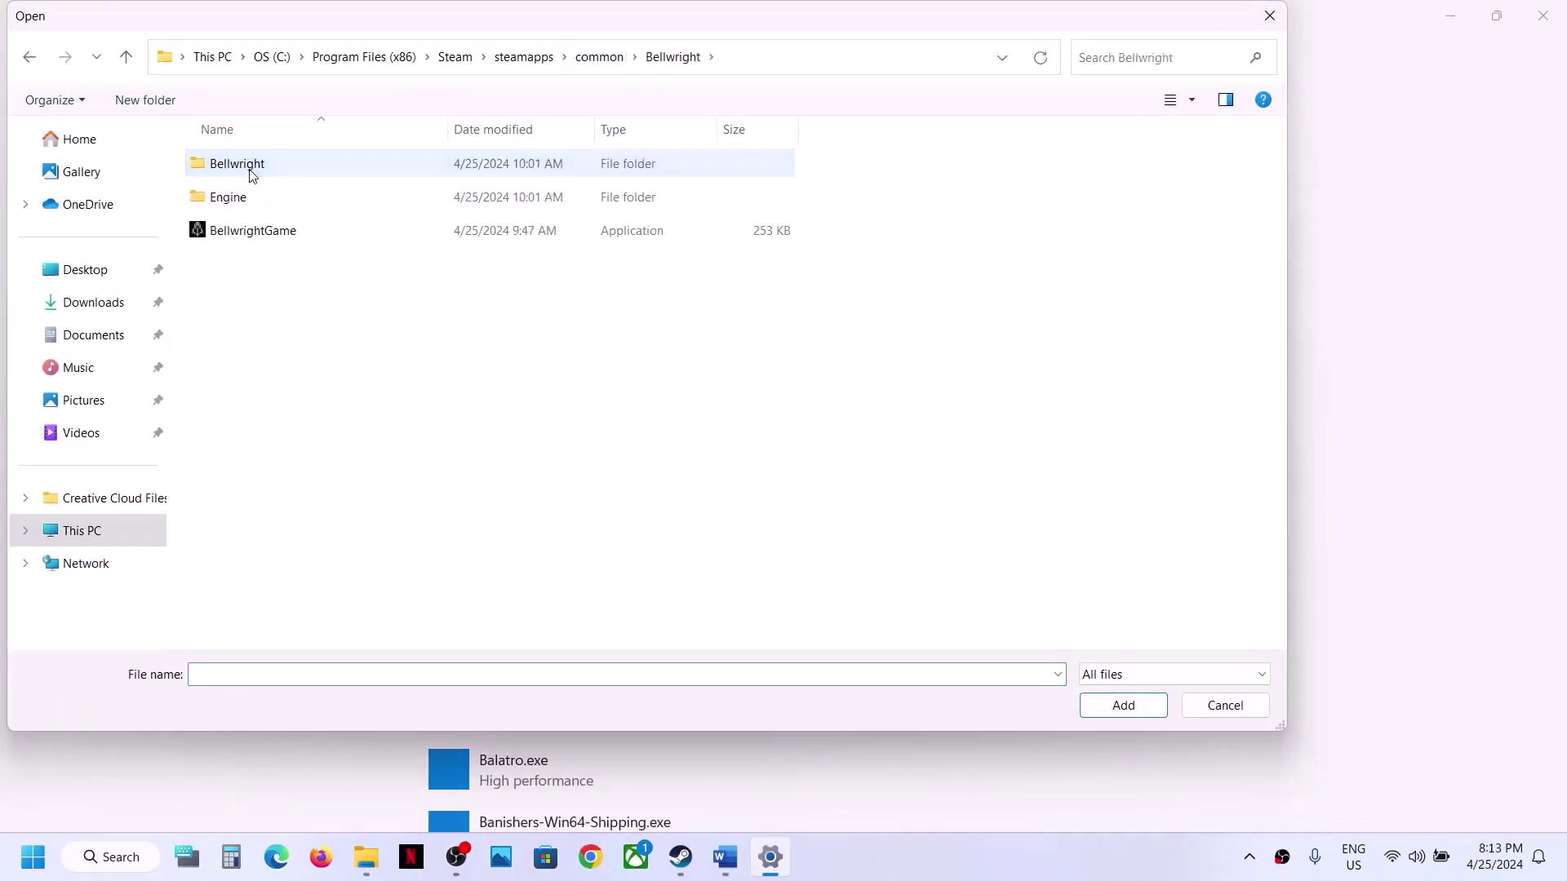
pyautogui.click(244, 231)
pyautogui.click(1147, 706)
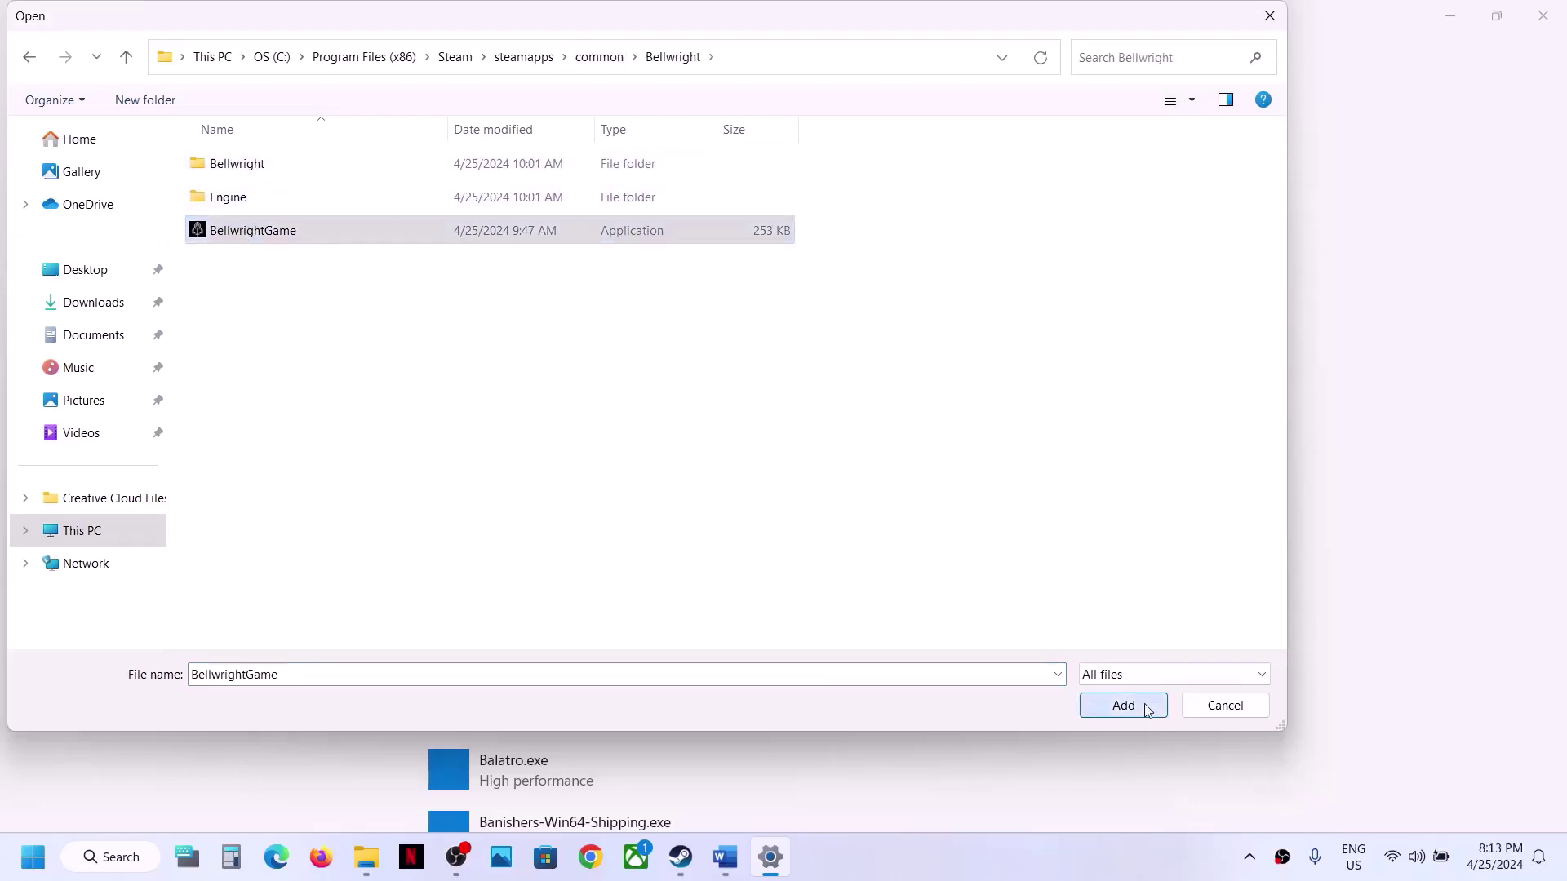
pyautogui.click(717, 663)
pyautogui.click(674, 421)
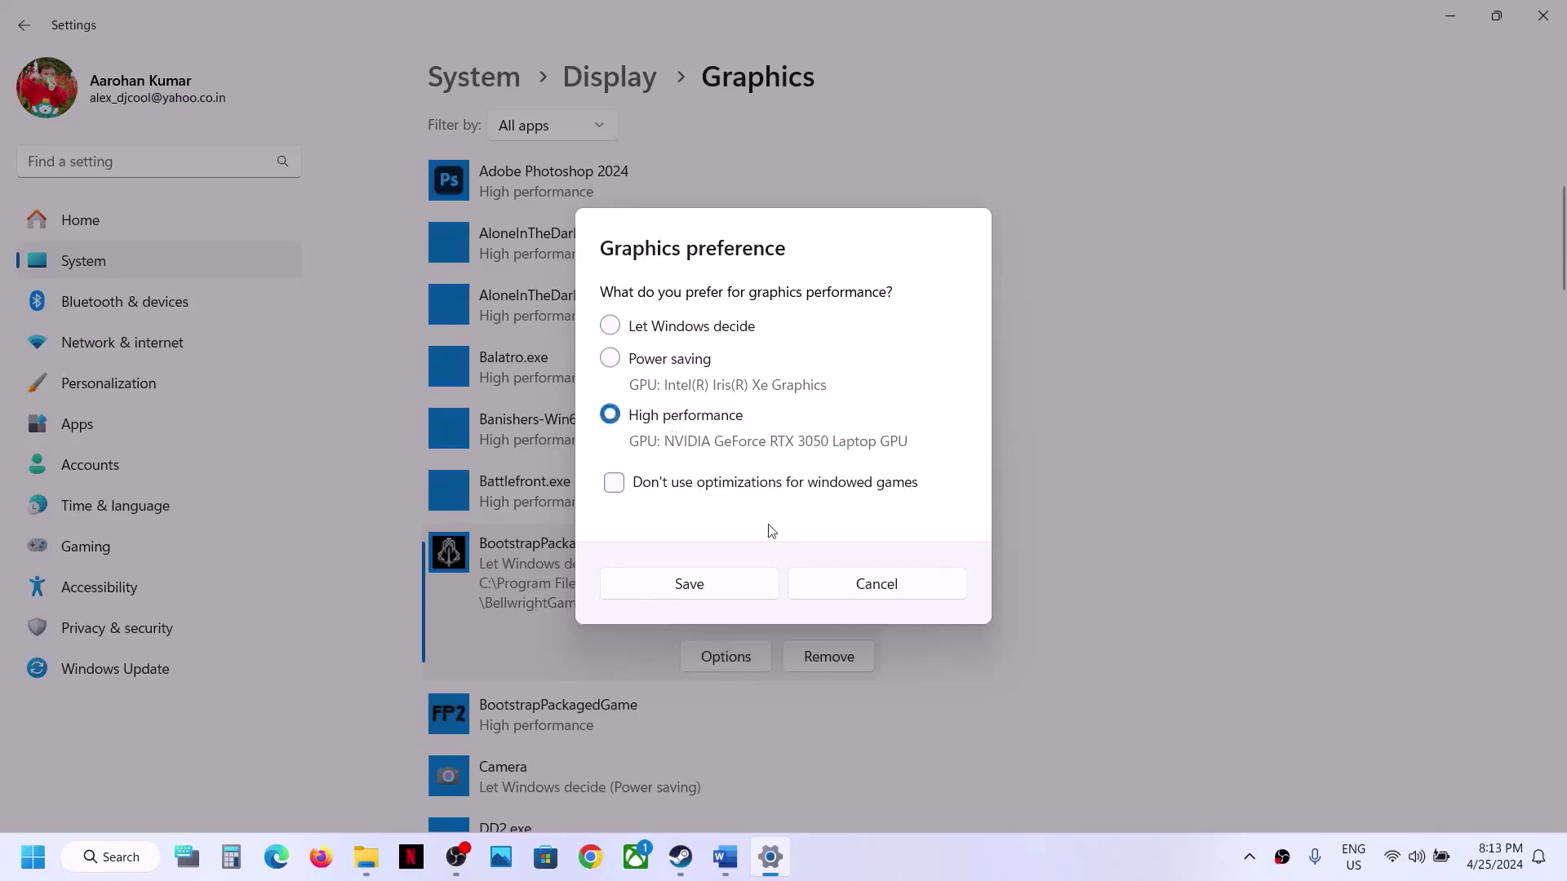
pyautogui.click(690, 584)
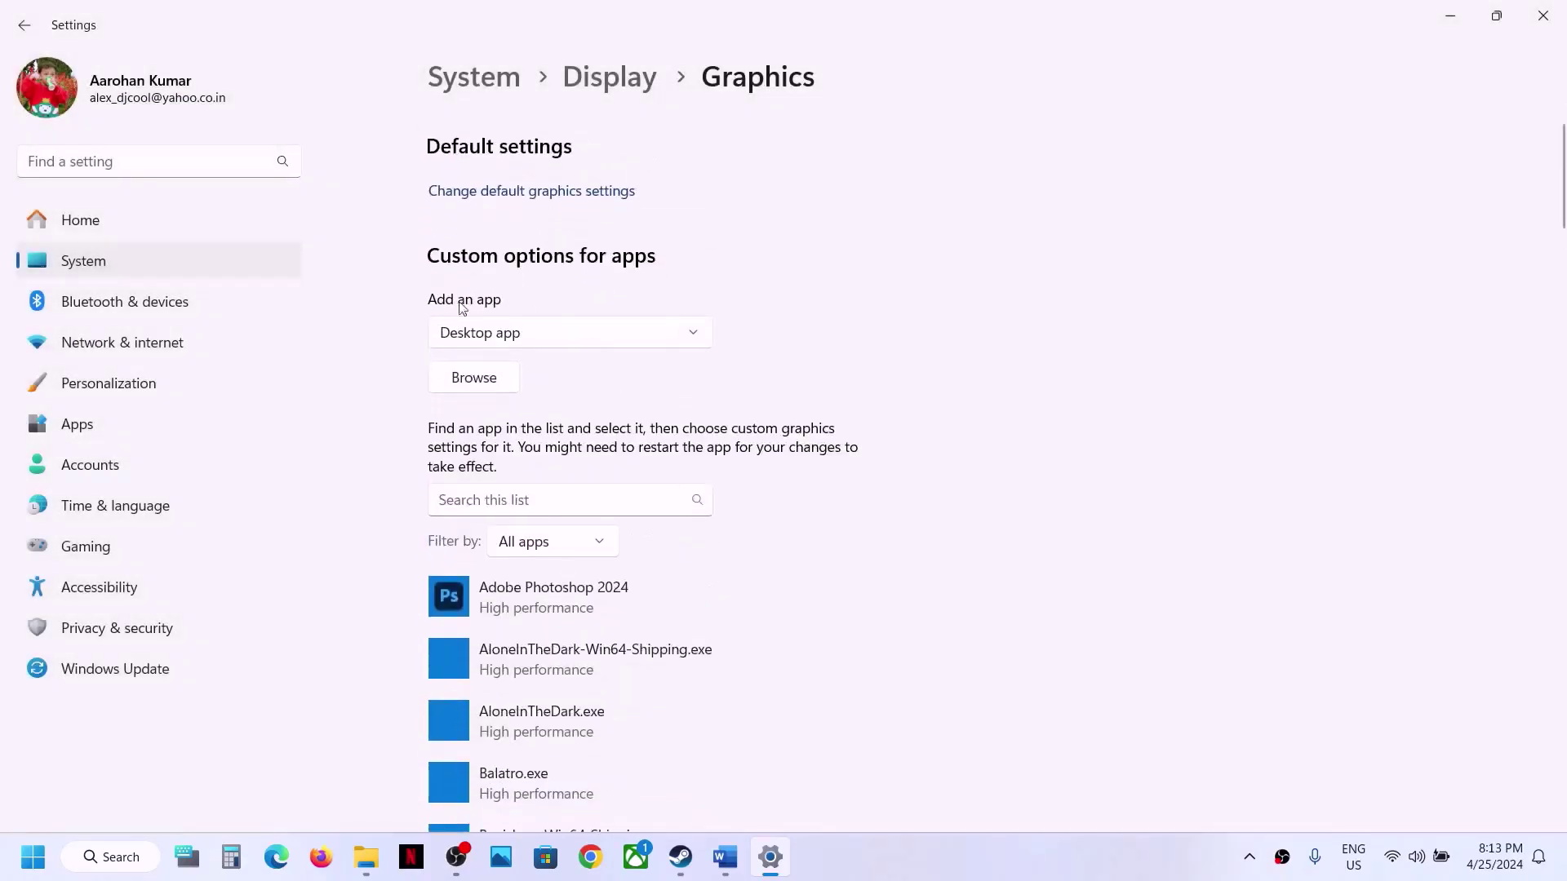
# Add BellwrightGame-Win64-Shipping from Binaries\Win64 and set it to High performance too.
pyautogui.click(457, 378)
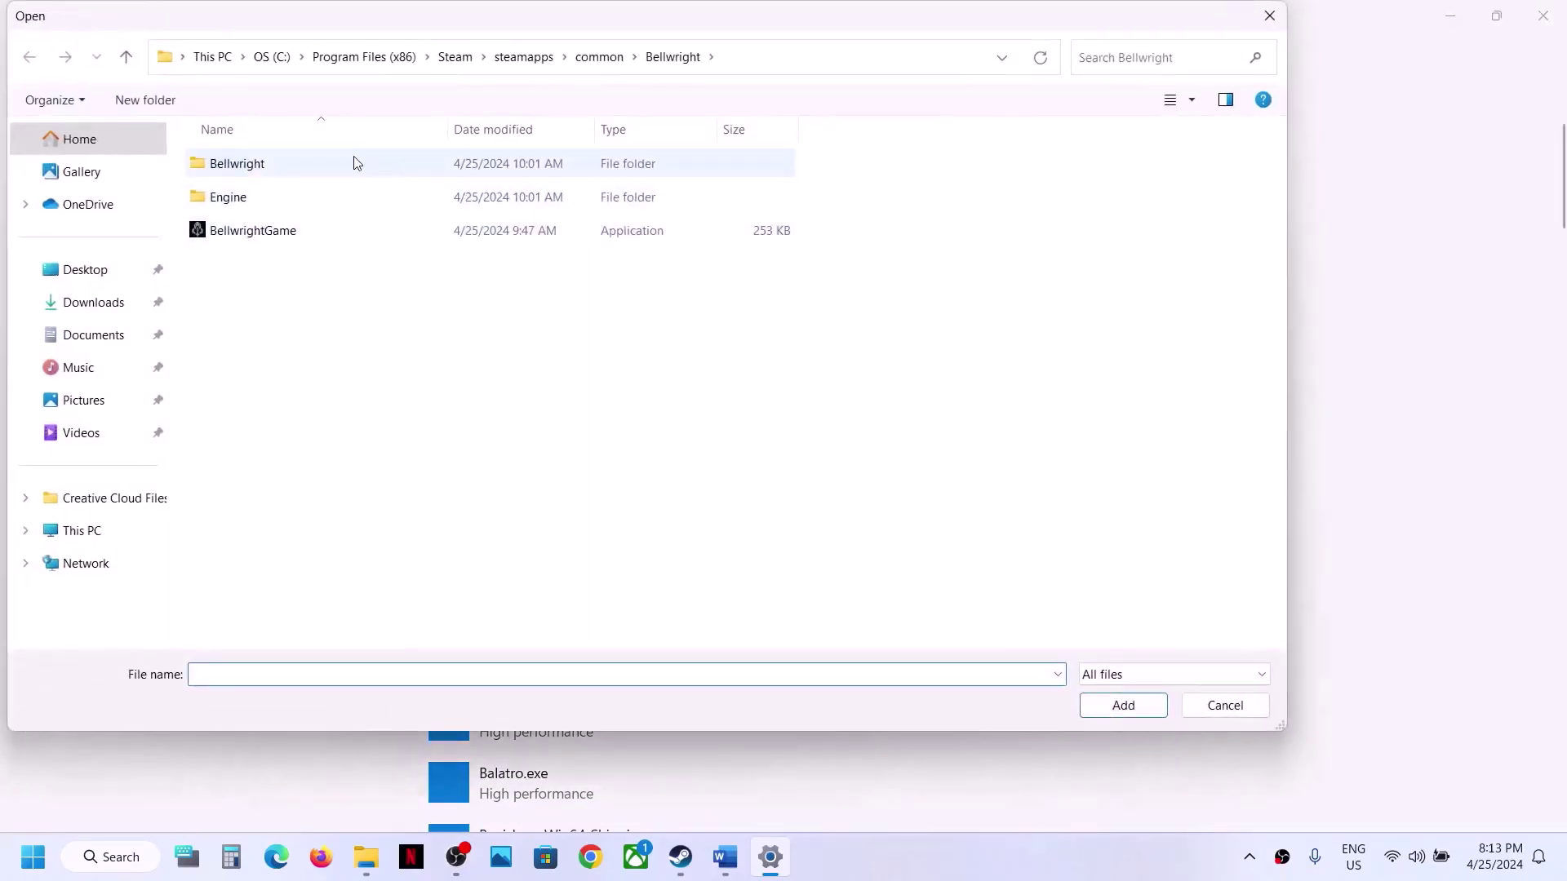
pyautogui.doubleClick(353, 162)
pyautogui.doubleClick(354, 163)
pyautogui.doubleClick(353, 162)
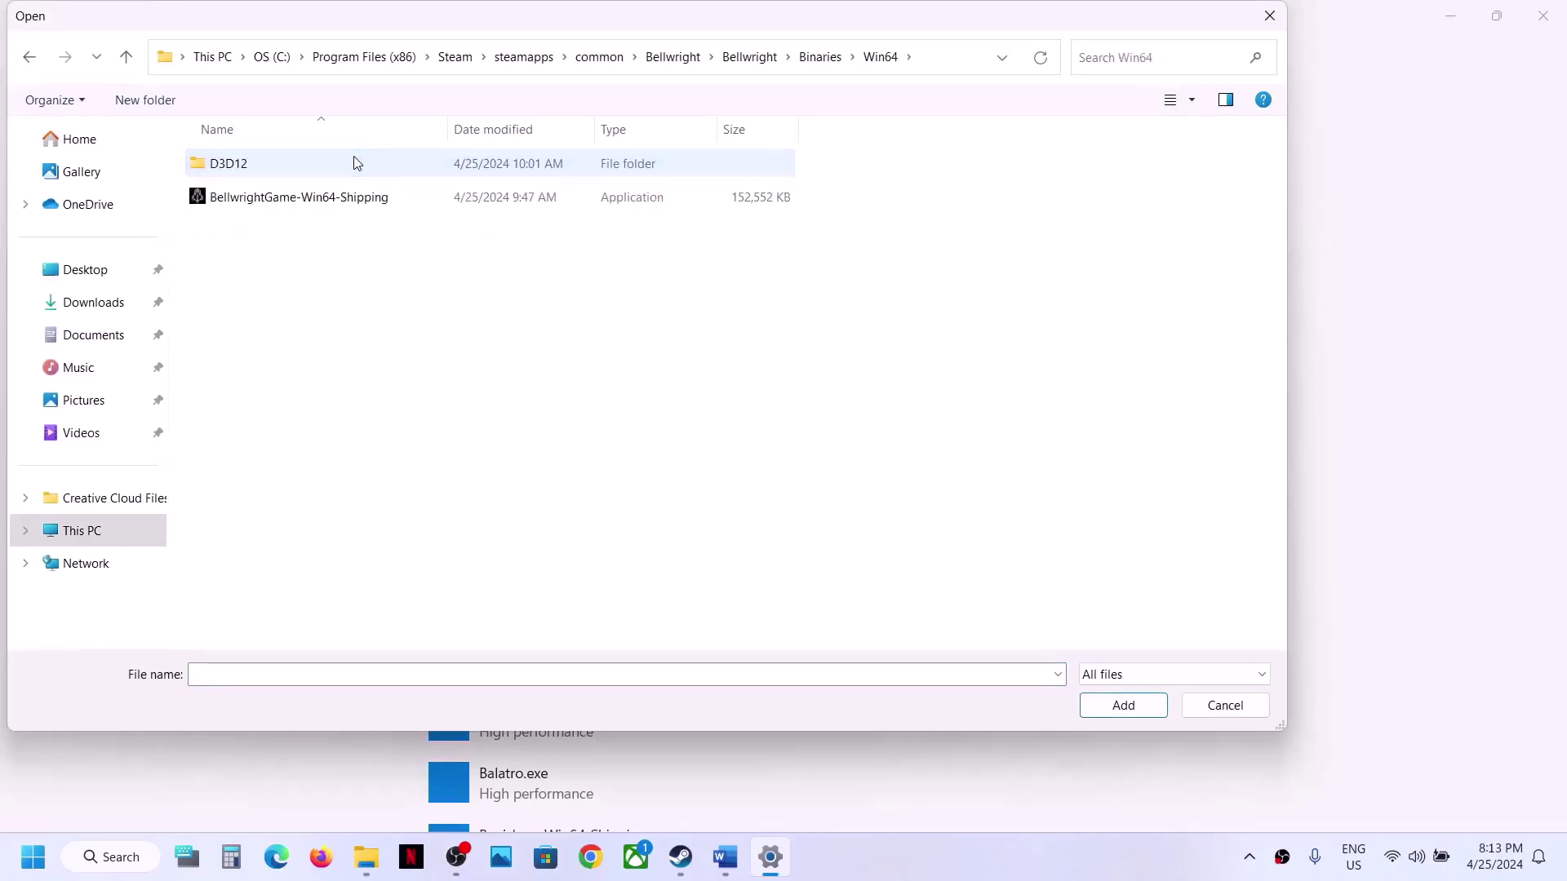
pyautogui.click(315, 199)
pyautogui.click(1108, 708)
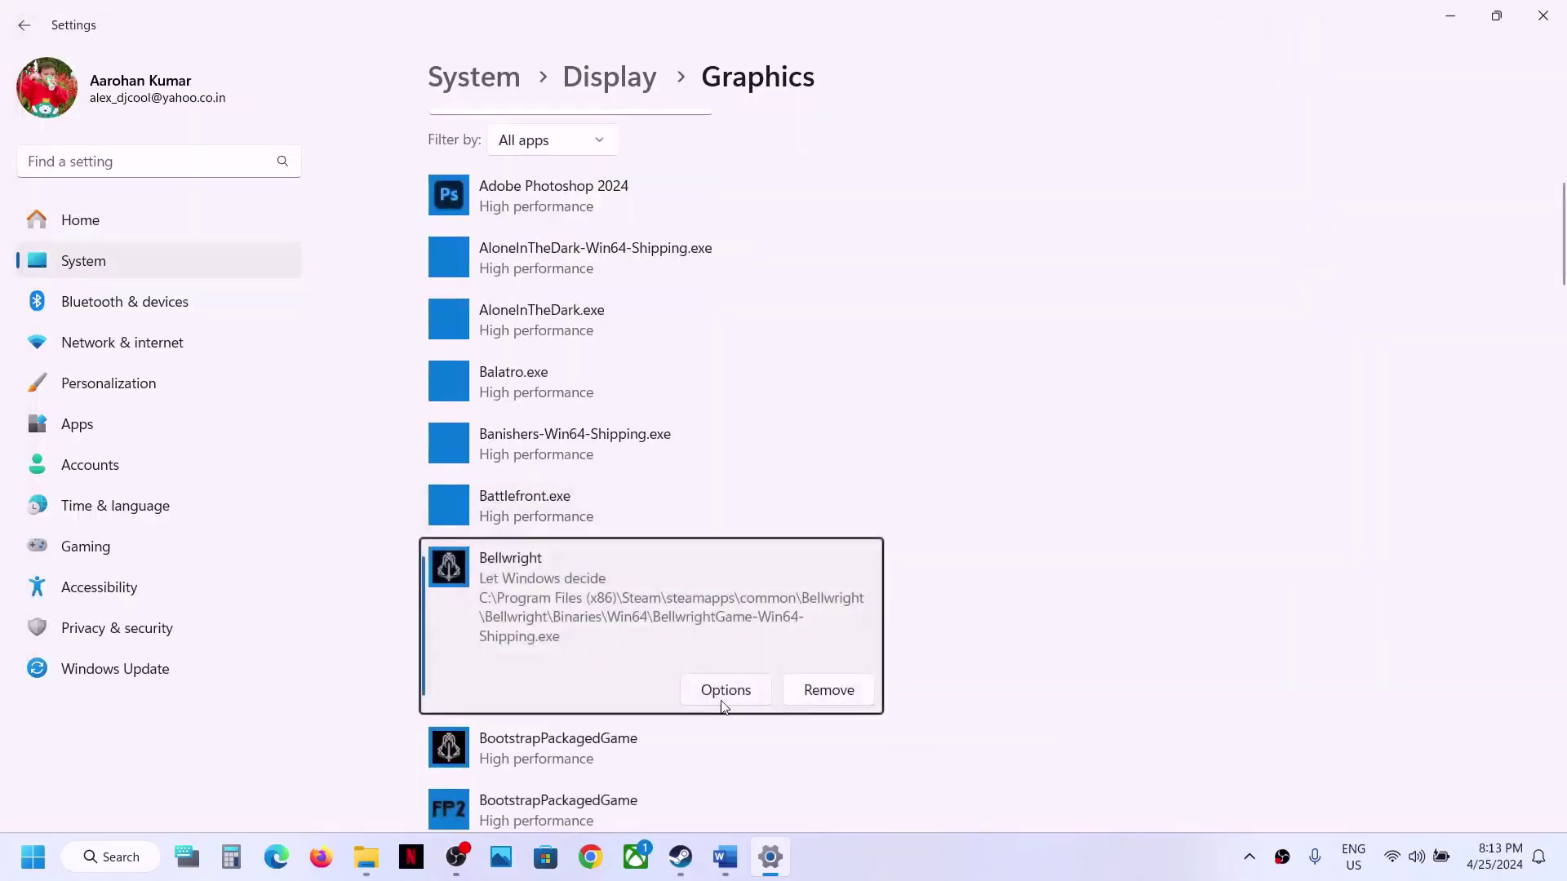
pyautogui.click(728, 700)
pyautogui.click(651, 417)
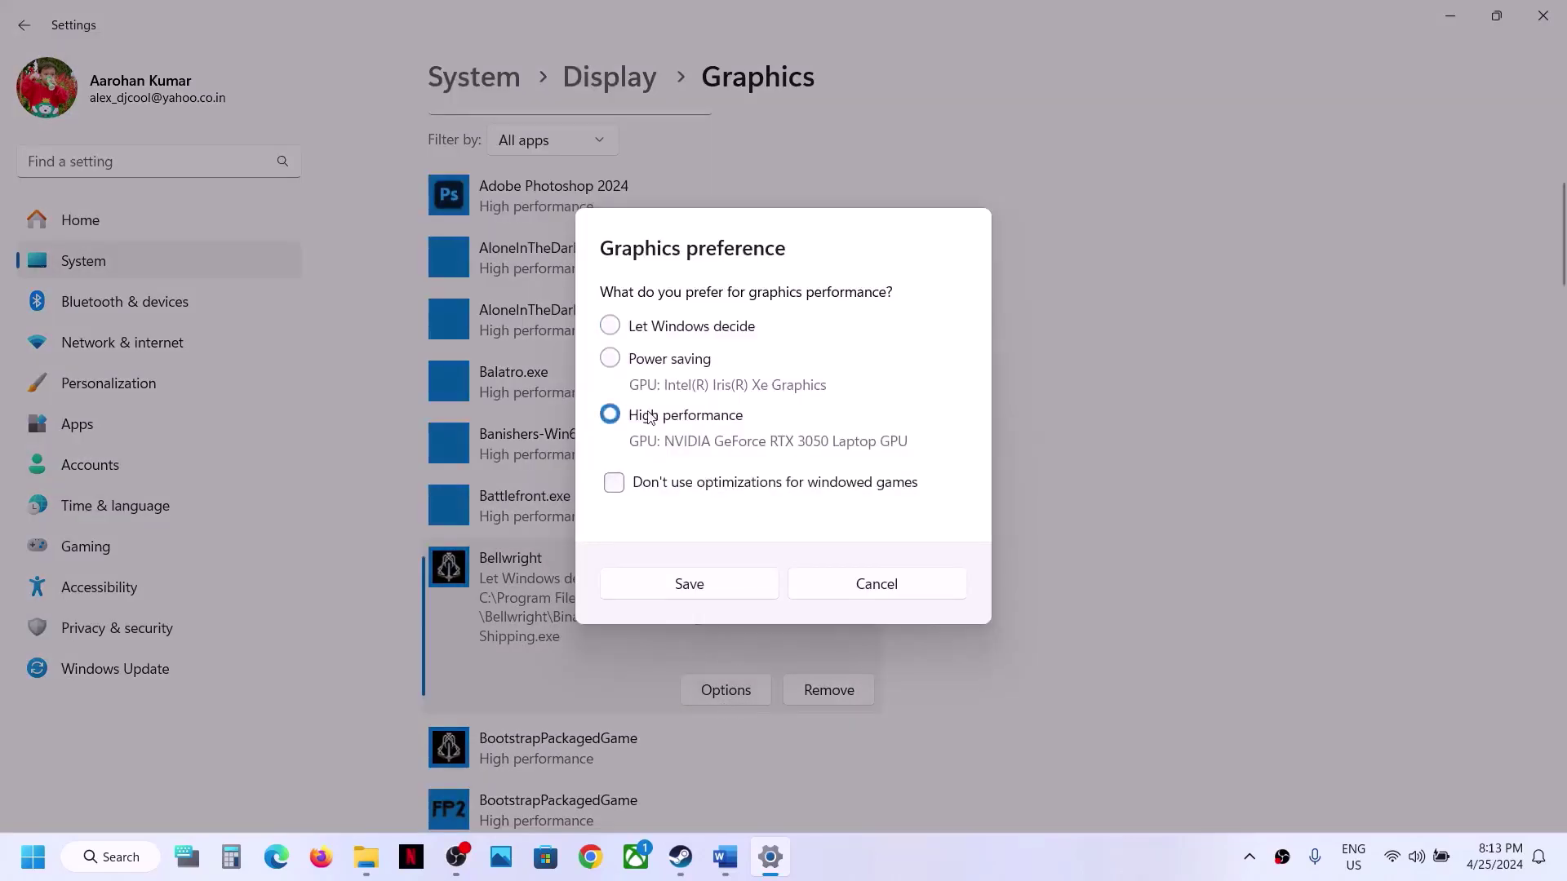
pyautogui.click(690, 584)
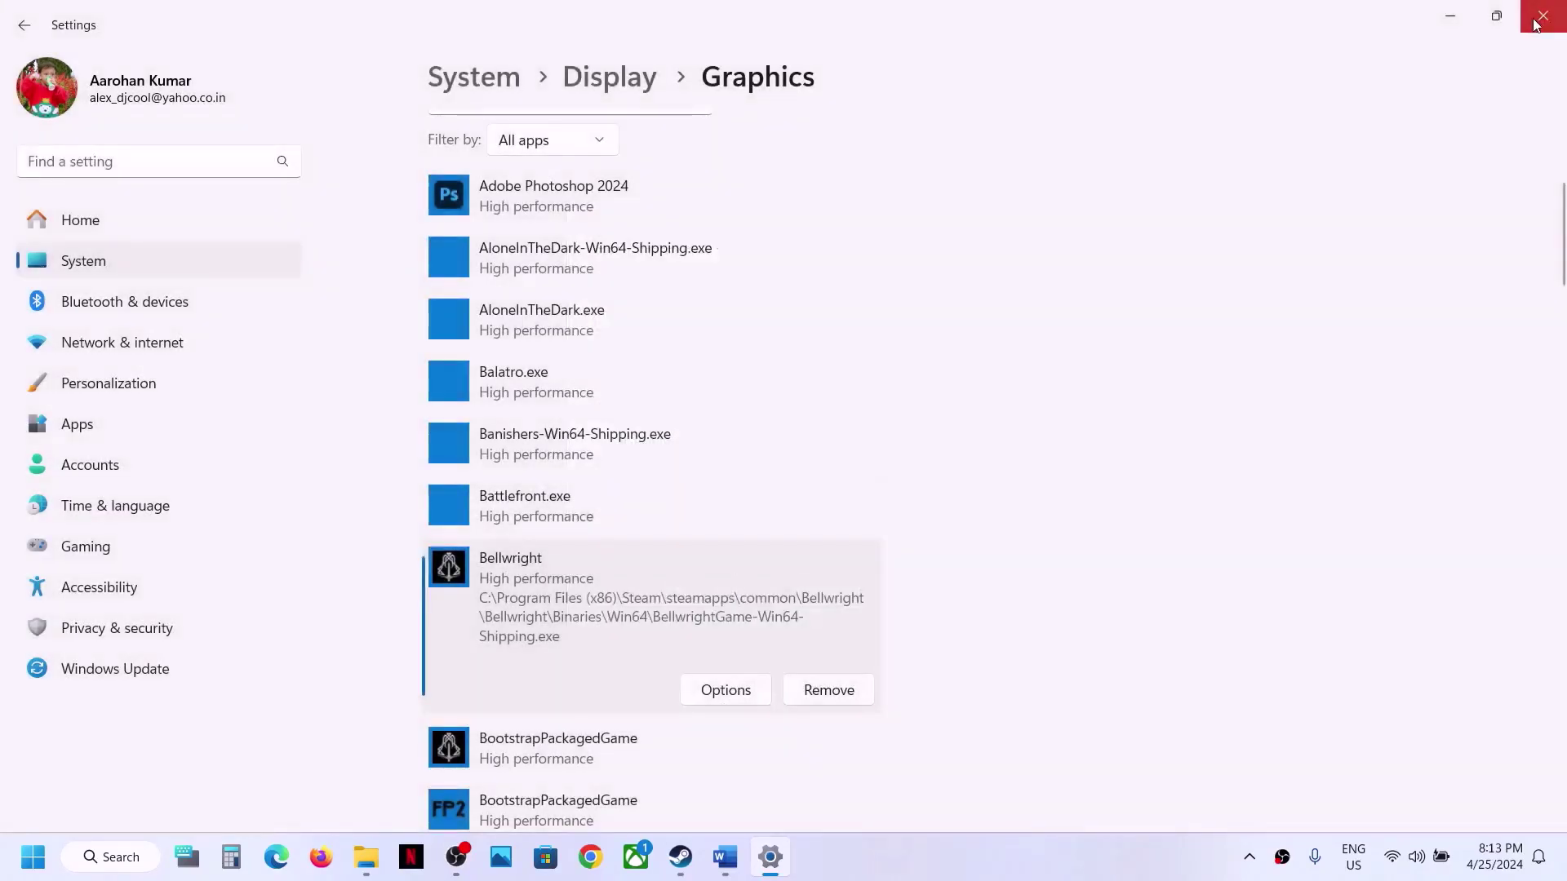
# Switch to the Word guide and select the Step 8 virtual memory text.
pyautogui.hotkey('alt', 'Tab')
pyautogui.scroll(-3, 555, 465)
pyautogui.moveTo(216, 481); pyautogui.dragTo(926, 478)
pyautogui.click(981, 38)
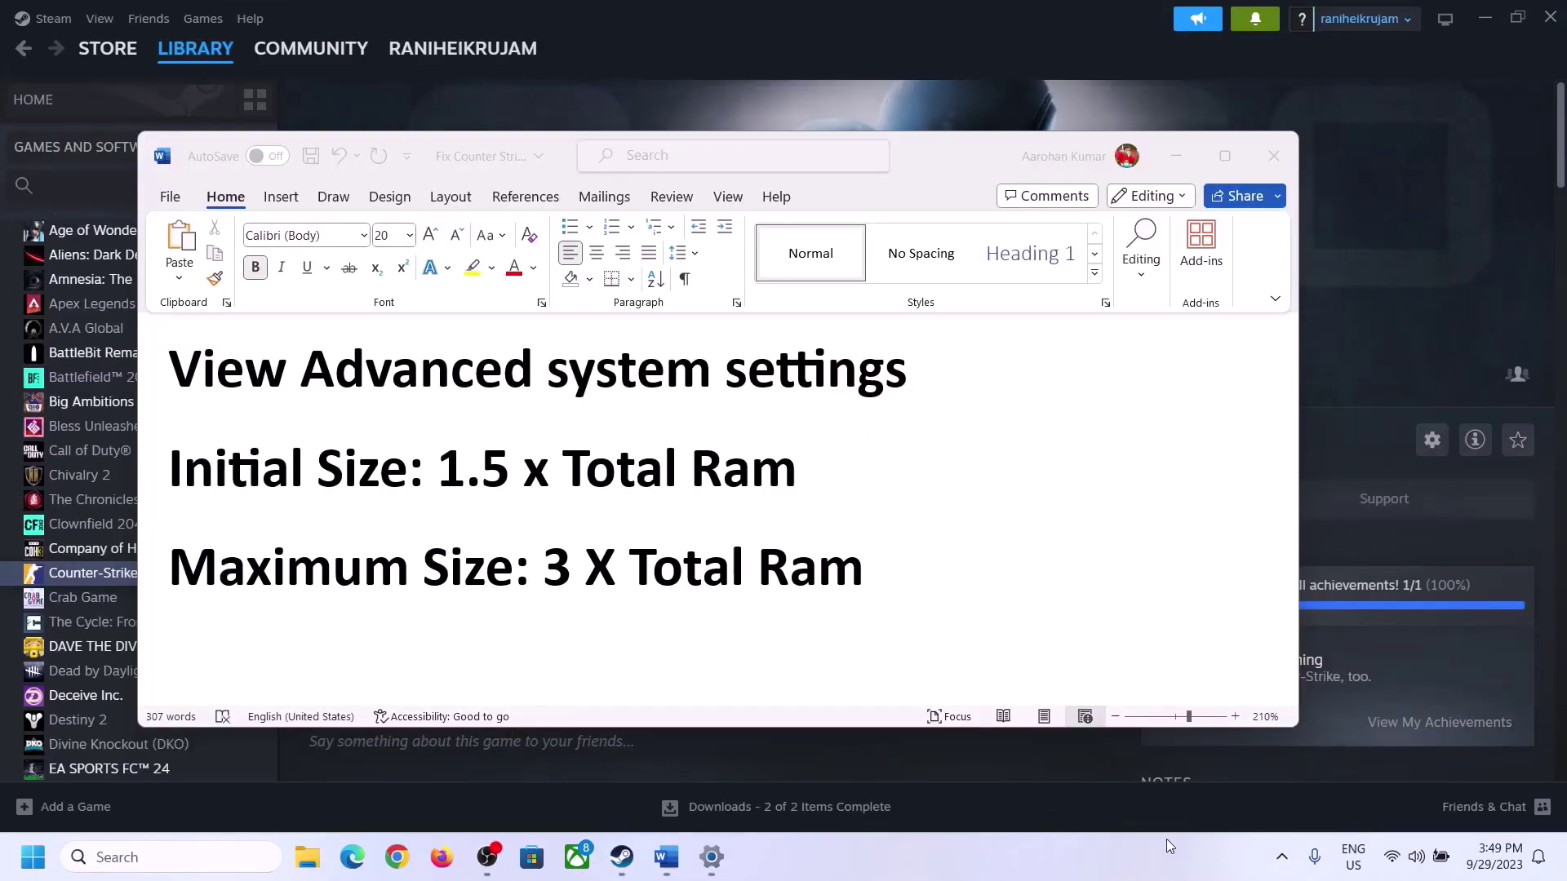
# Copy 'View advanced system settings' from the guide and open it through Windows search.
pyautogui.click(290, 364)
pyautogui.moveTo(168, 367); pyautogui.dragTo(854, 397)
pyautogui.hotkey('ctrl', 'c')
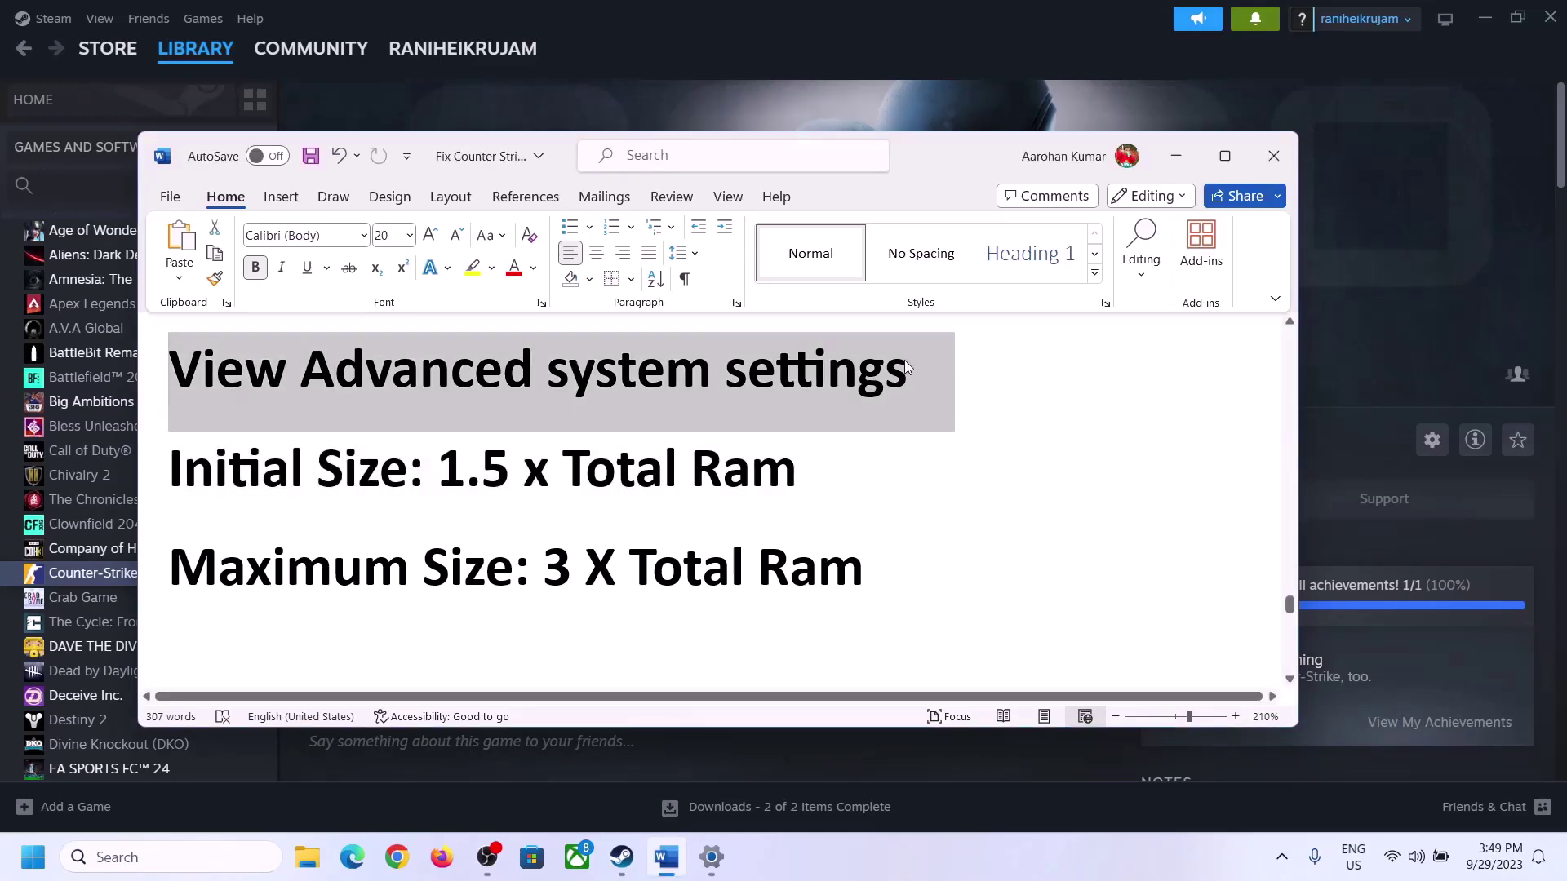
pyautogui.click(188, 856)
pyautogui.hotkey('ctrl', 'v')
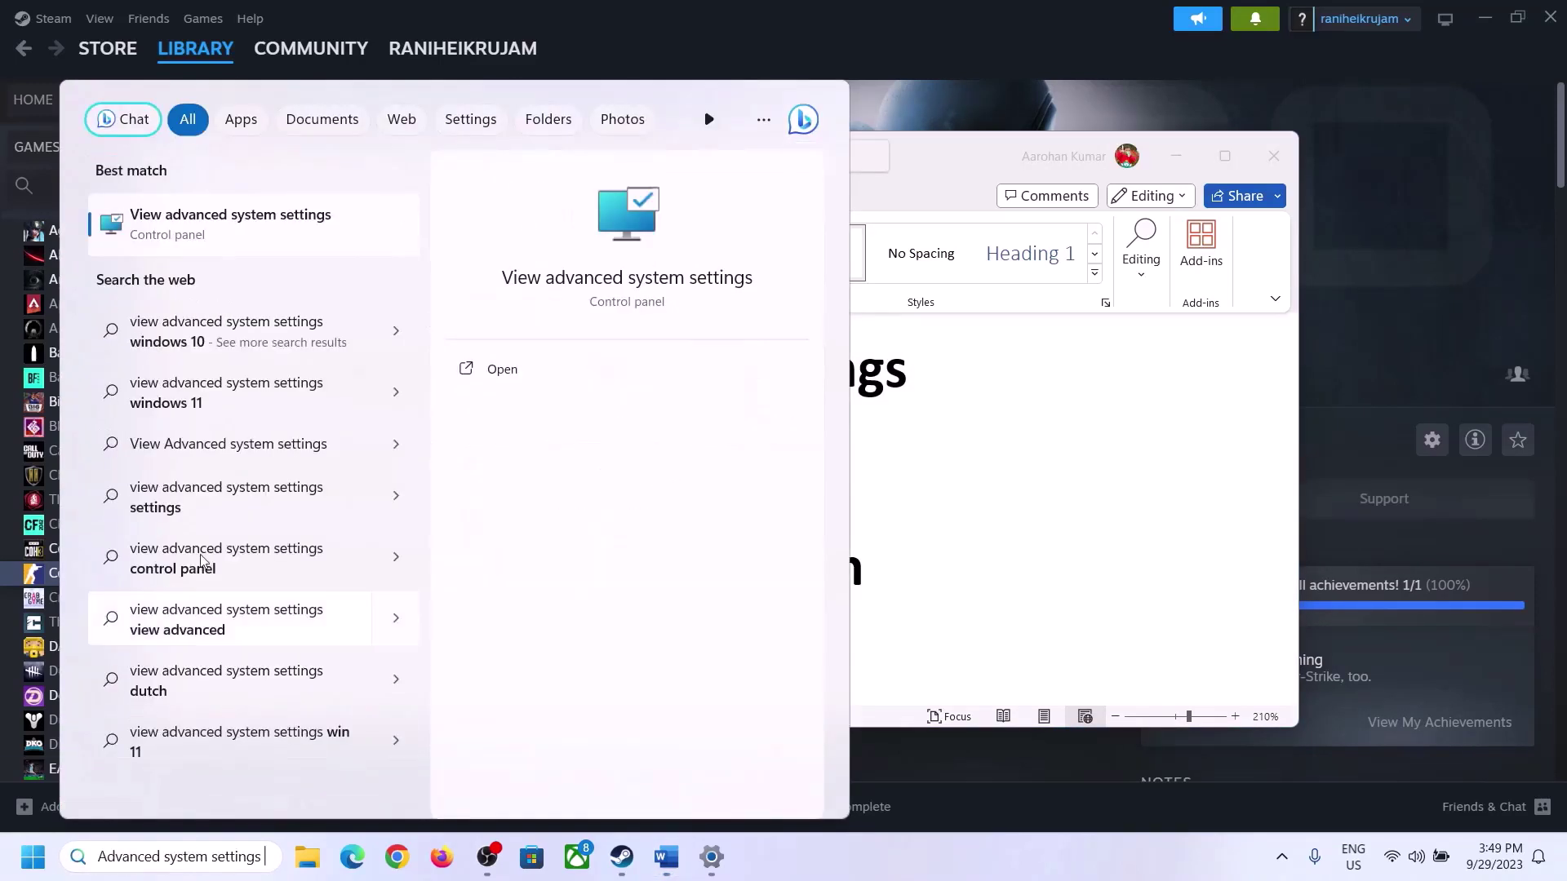
pyautogui.click(219, 239)
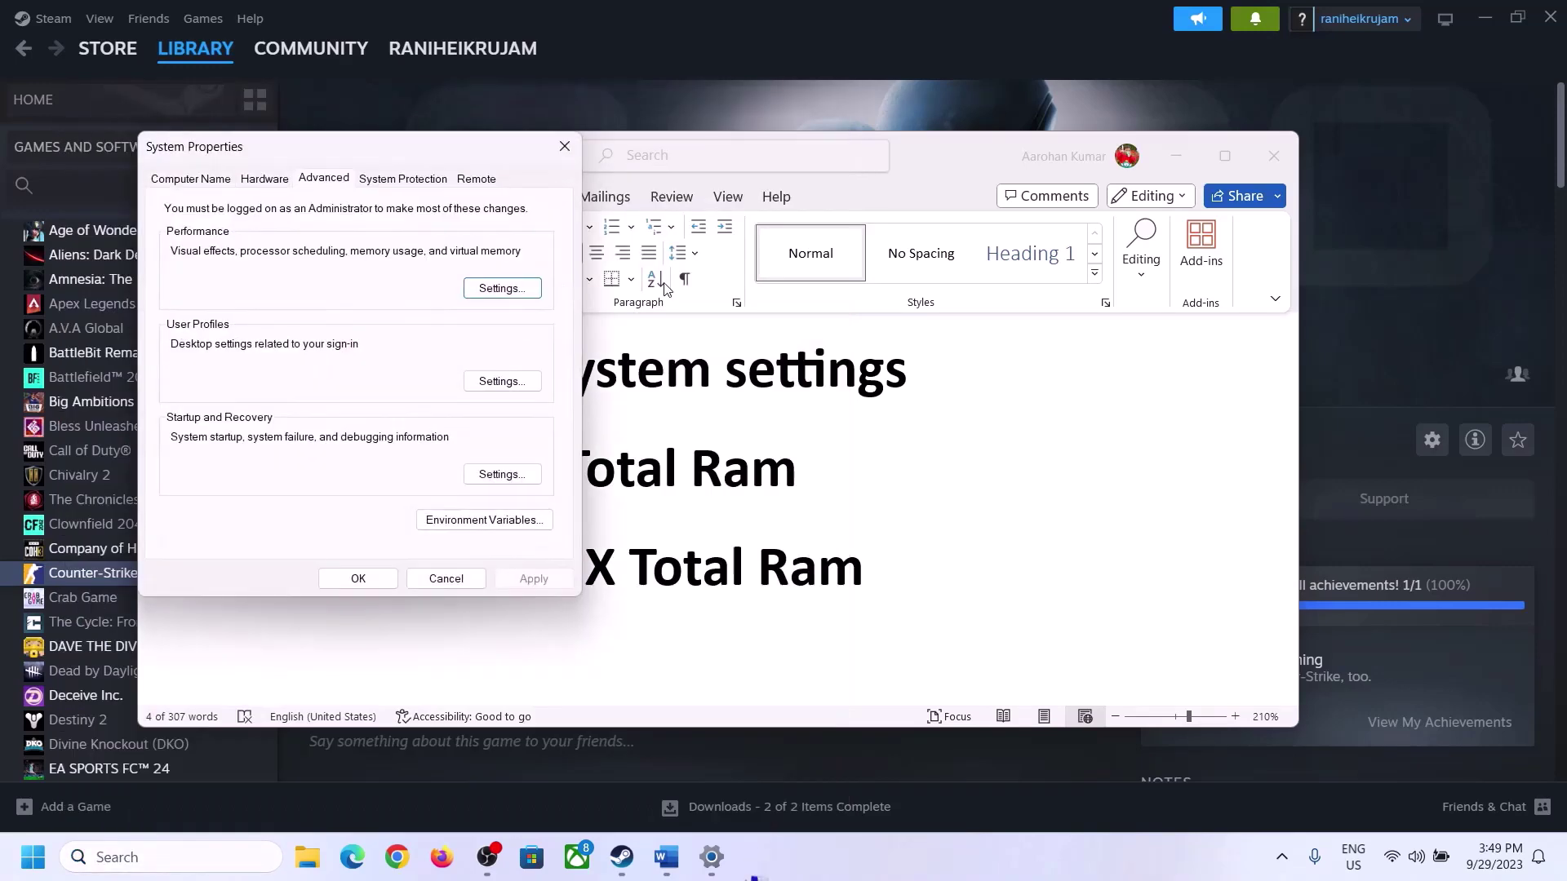
pyautogui.moveTo(320, 160); pyautogui.dragTo(700, 283)
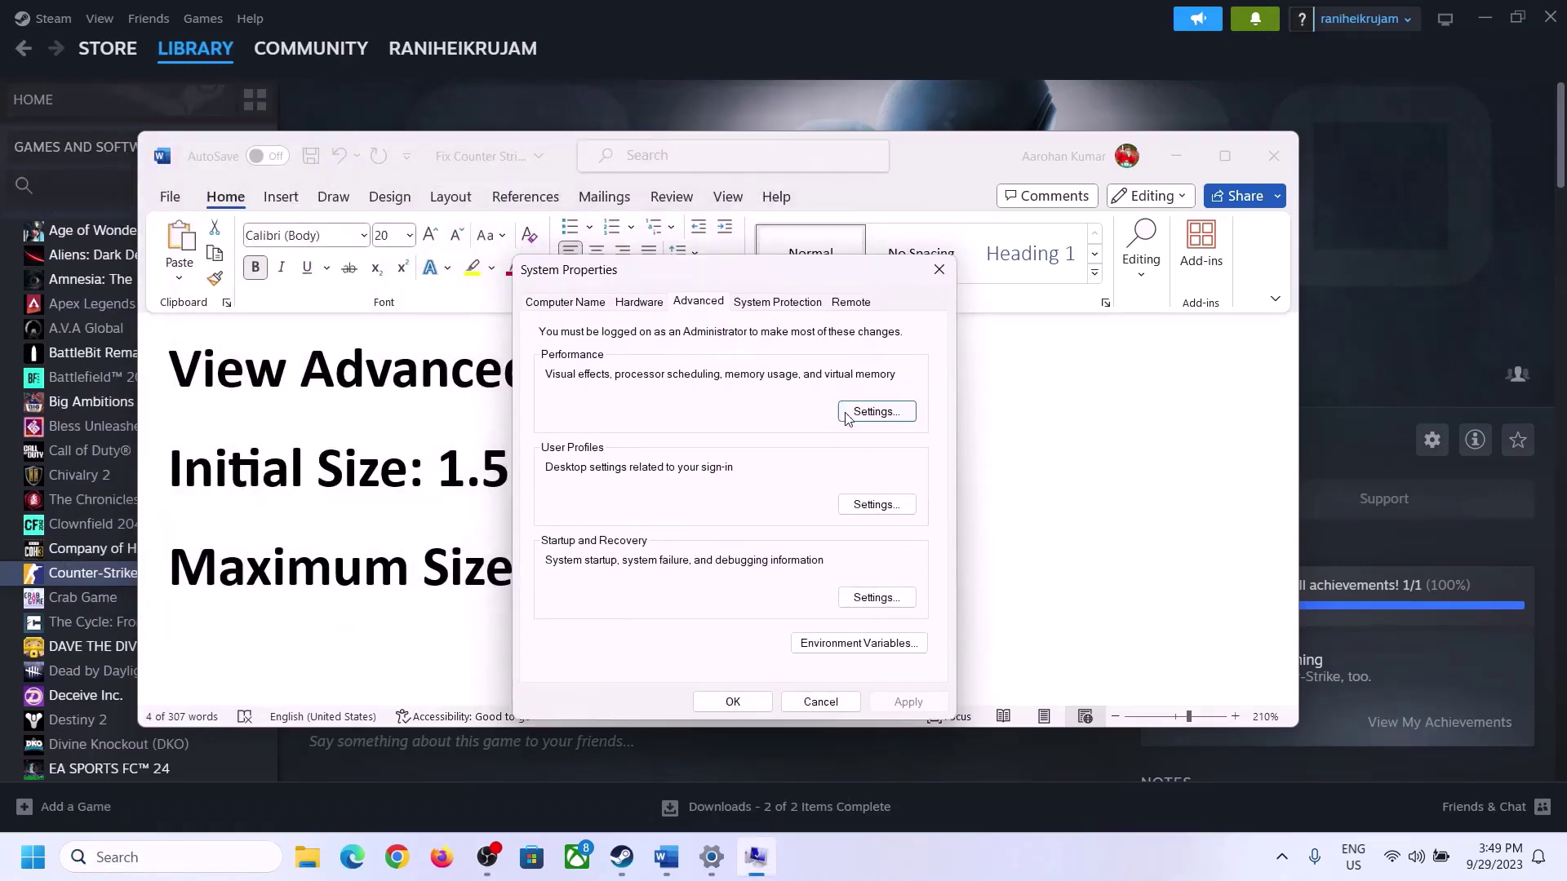
# In Virtual Memory, turn off automatic management, choose Custom size, and note the 1.5 x Total RAM rule.
pyautogui.click(876, 412)
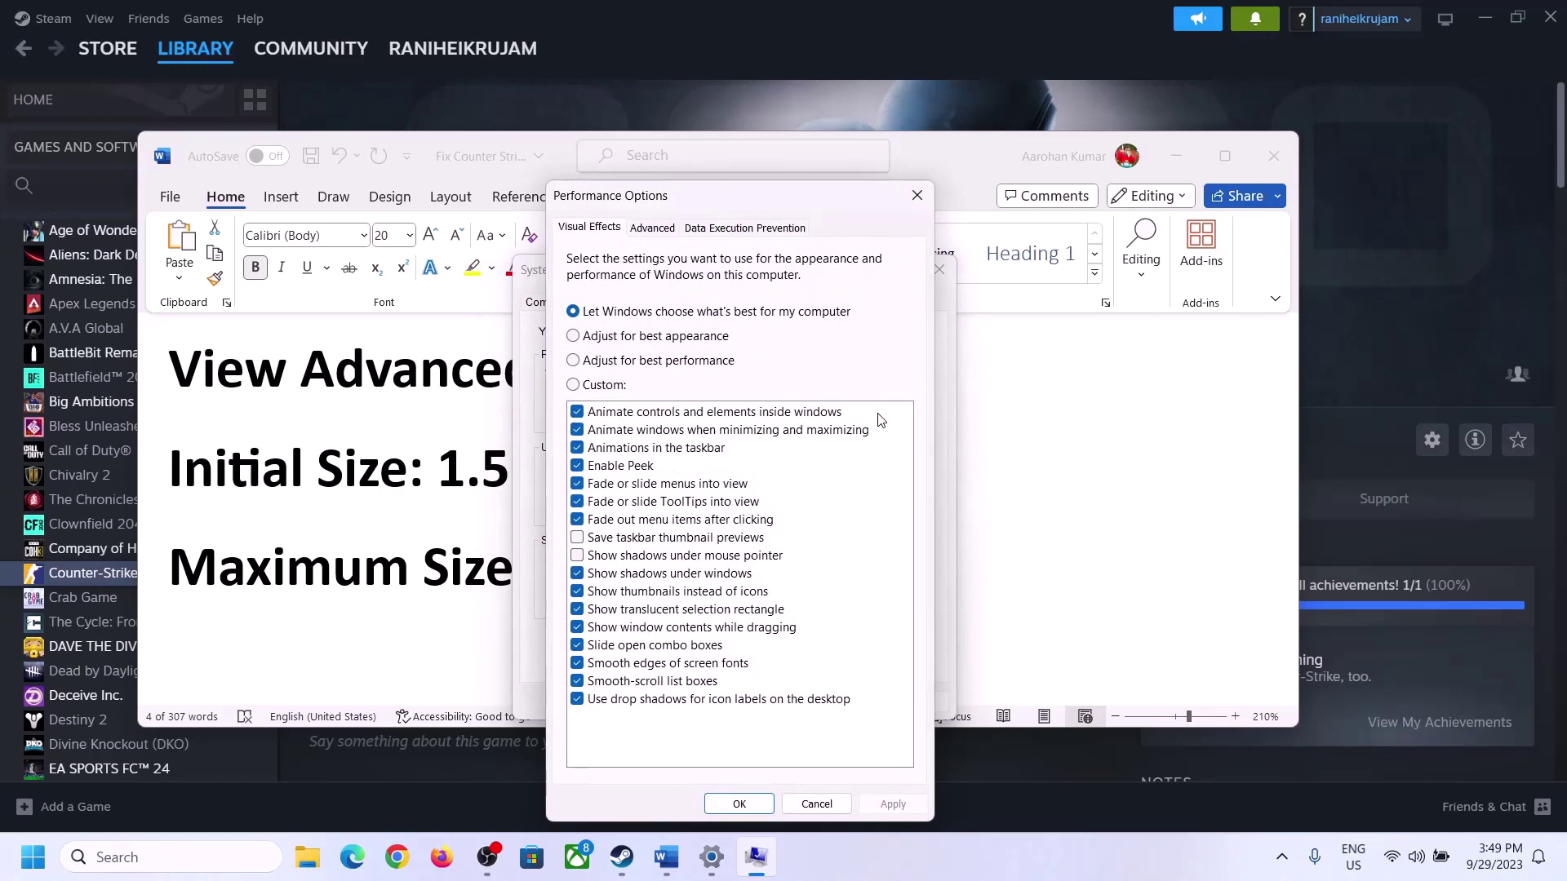
pyautogui.click(653, 229)
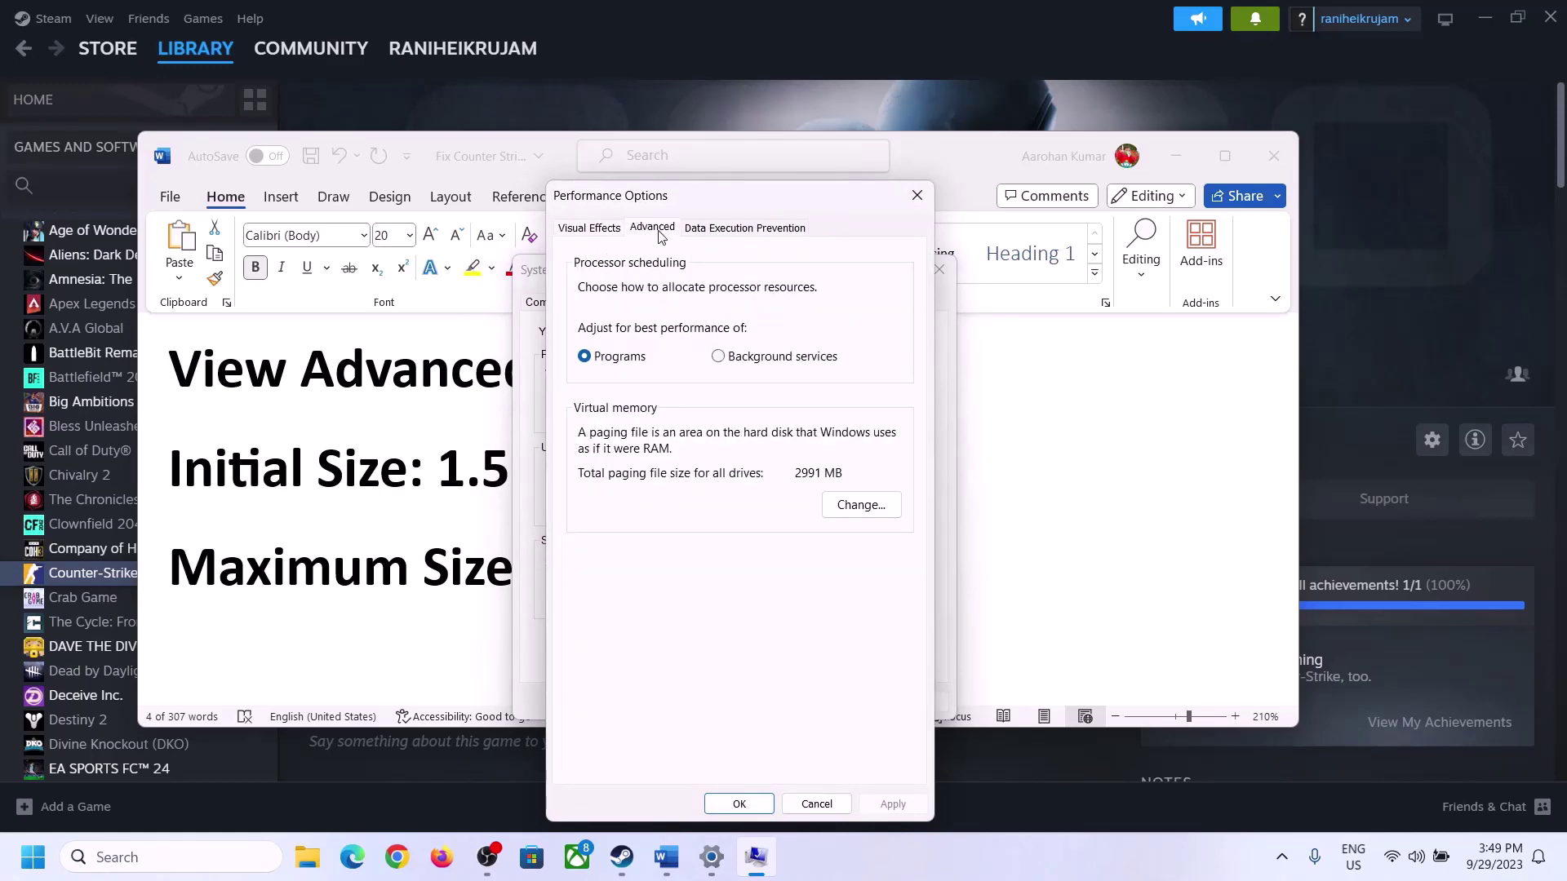
pyautogui.click(862, 506)
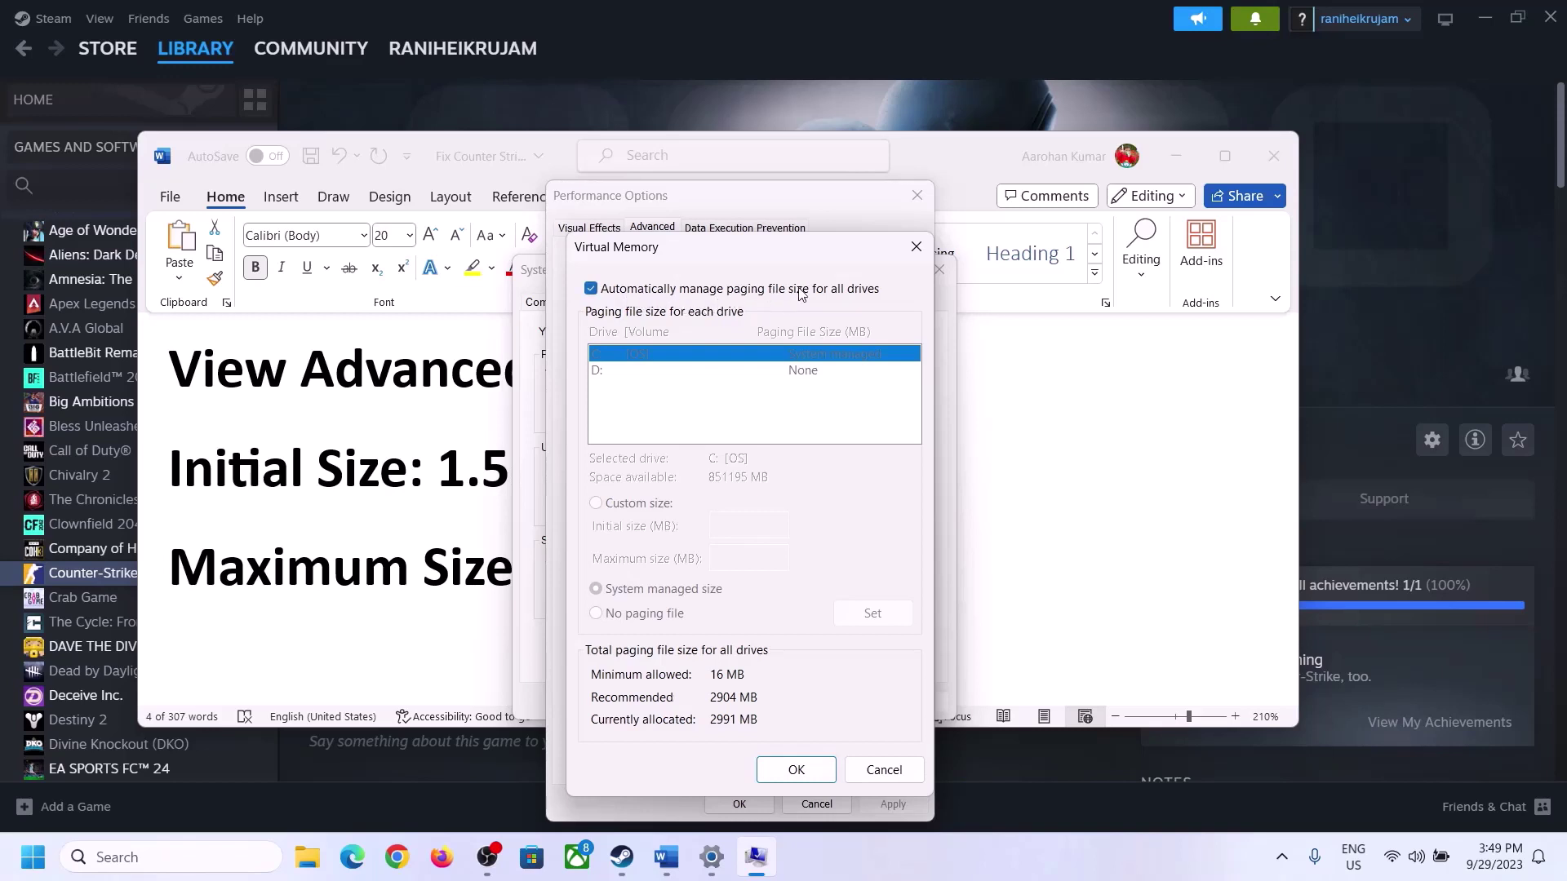
pyautogui.click(590, 290)
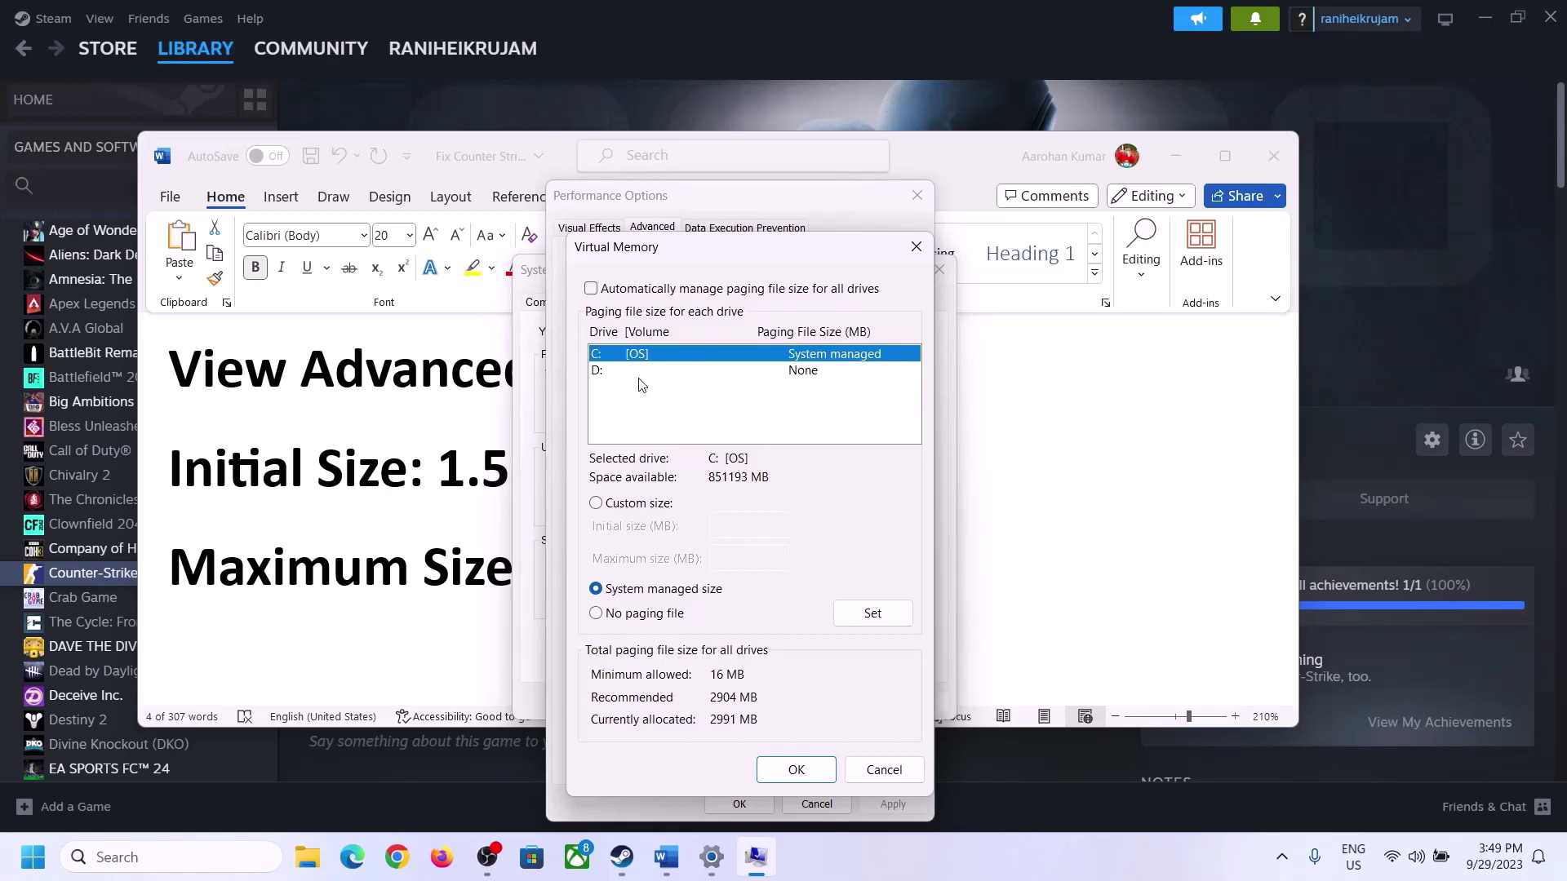
pyautogui.click(596, 504)
pyautogui.click(750, 525)
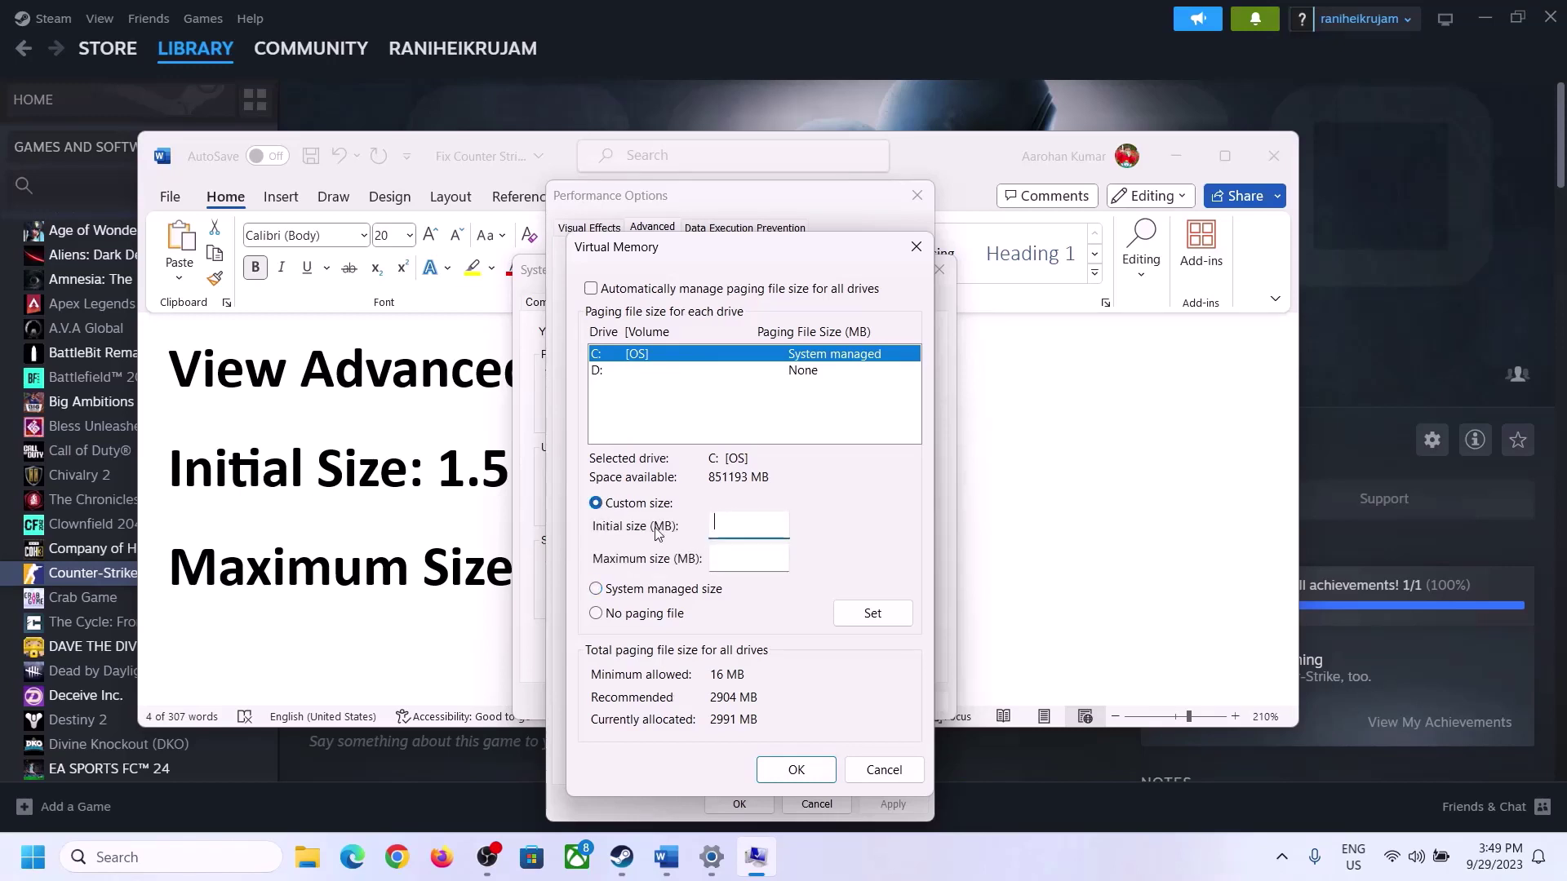
pyautogui.click(431, 489)
pyautogui.moveTo(435, 483); pyautogui.dragTo(728, 488)
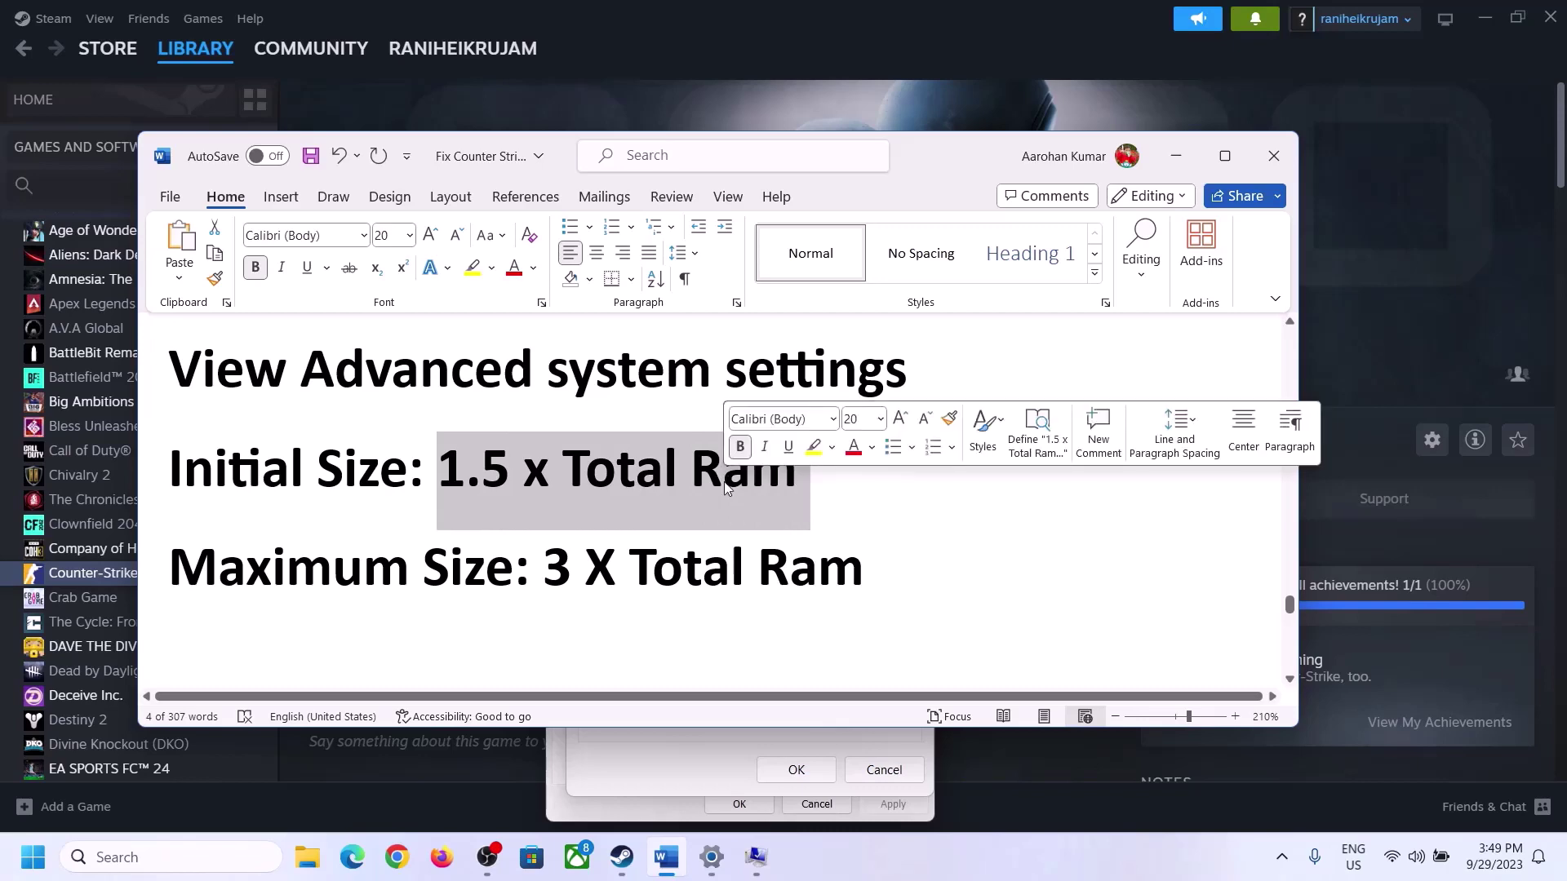
# Open Settings > System > About and highlight the 16 GB Installed RAM value.
pyautogui.click(711, 863)
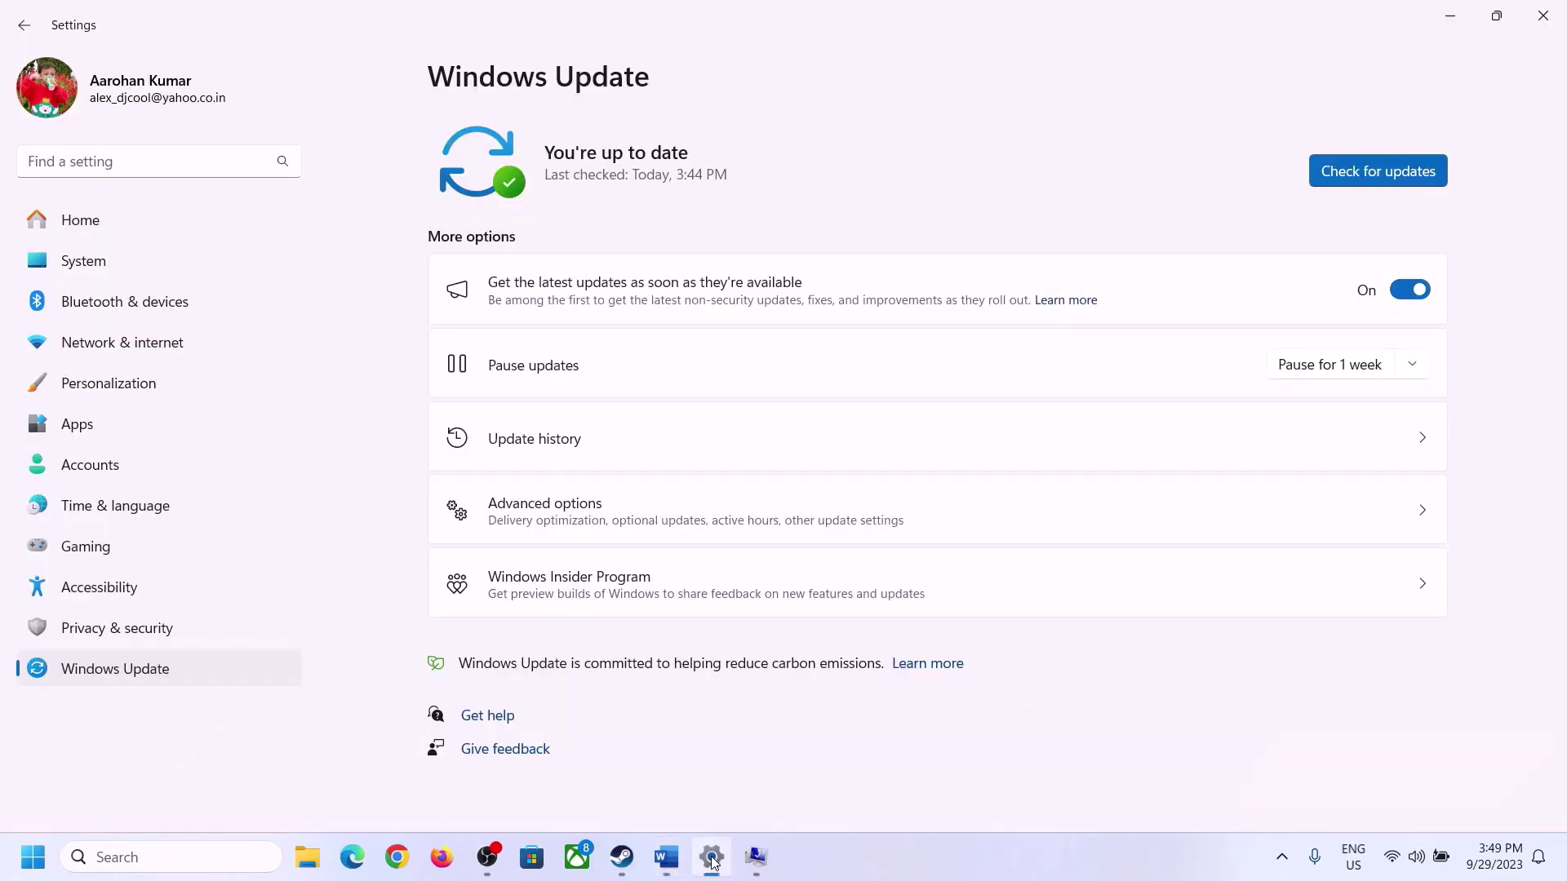
pyautogui.click(78, 263)
pyautogui.scroll(-8, 565, 668)
pyautogui.click(514, 773)
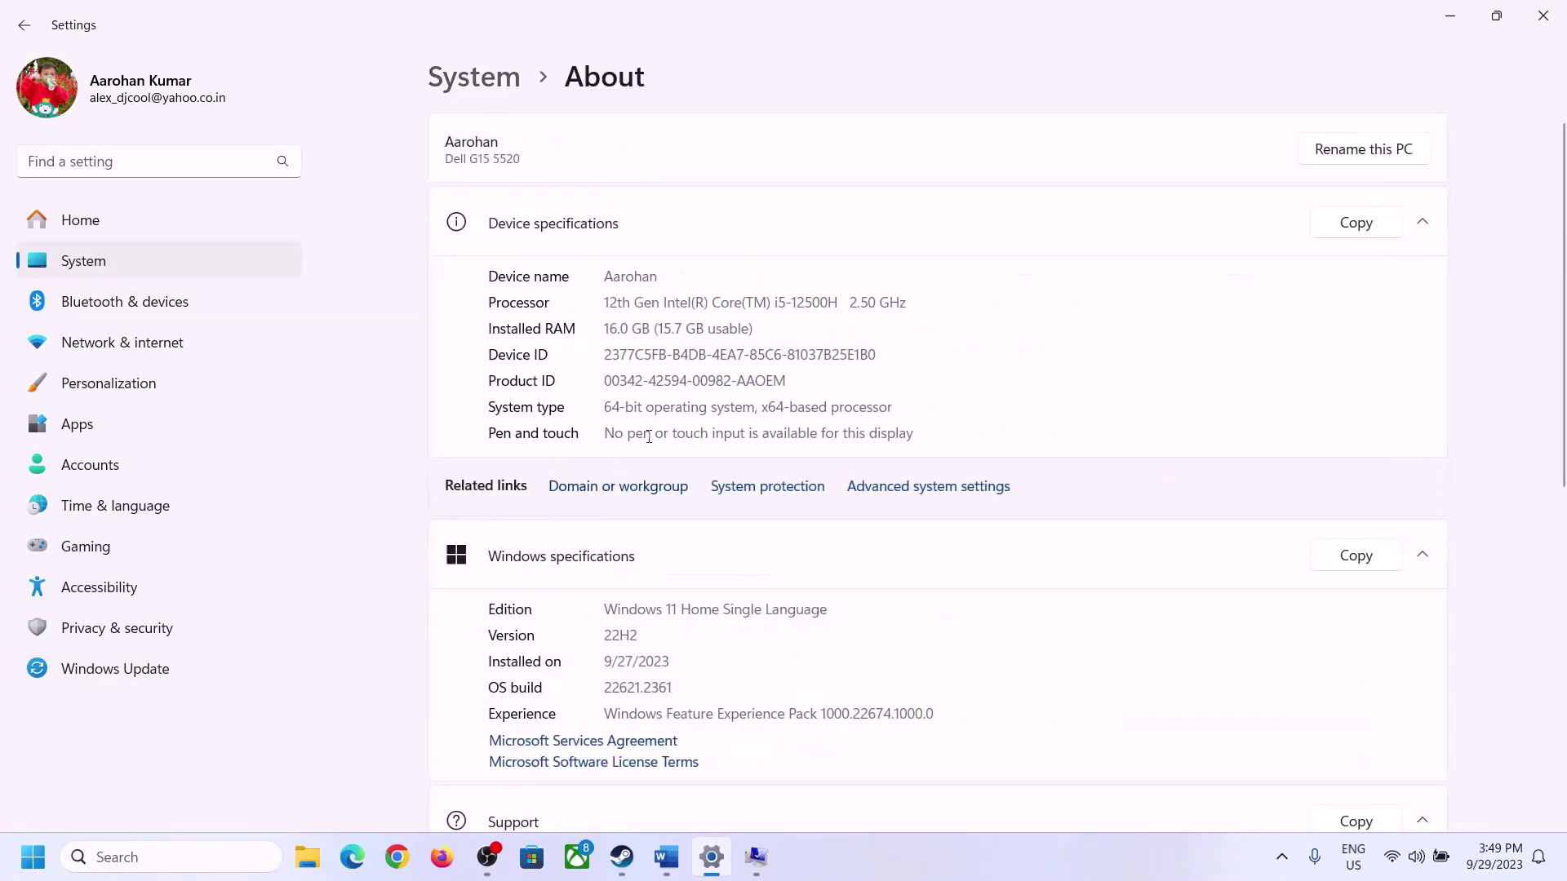
pyautogui.moveTo(616, 327); pyautogui.dragTo(596, 330)
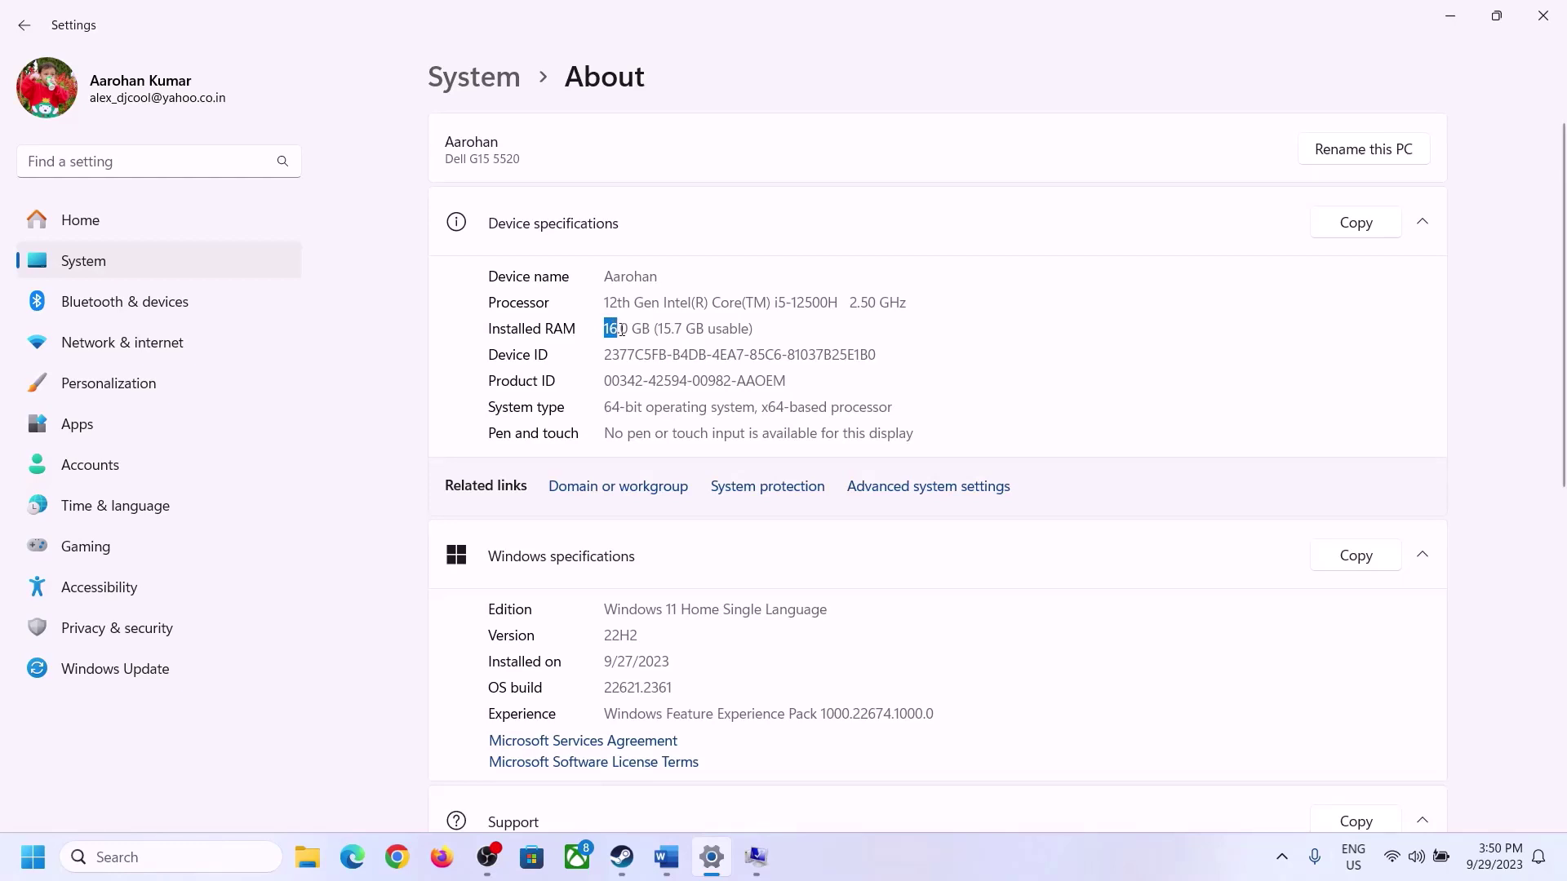